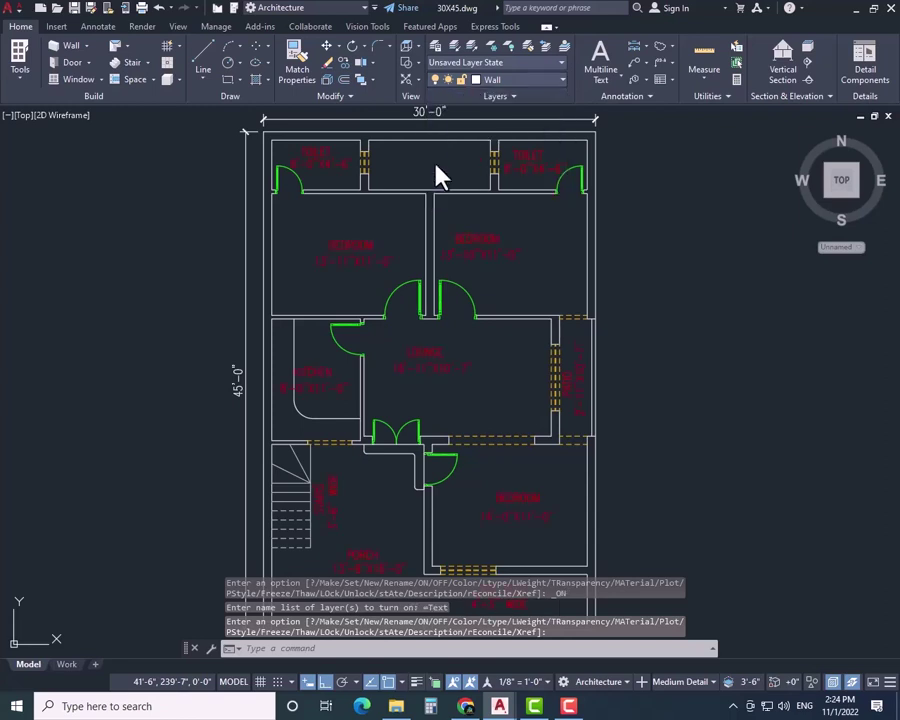
# - Make Windows the current layer, and switch the Wall layer off and back on
pyautogui.click(542, 80)
pyautogui.click(500, 198)
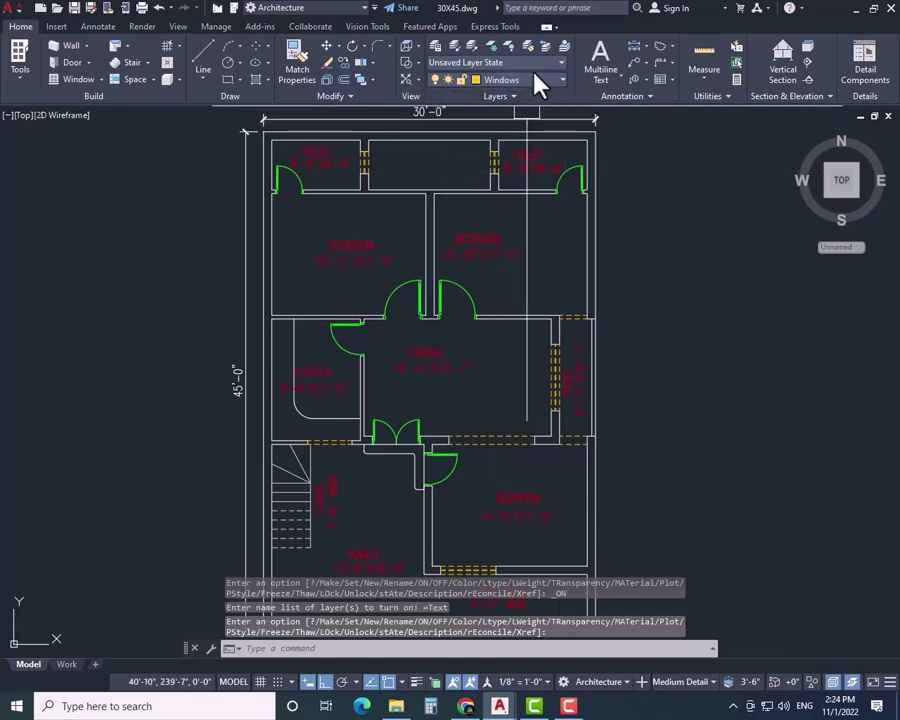
pyautogui.click(486, 82)
pyautogui.click(437, 181)
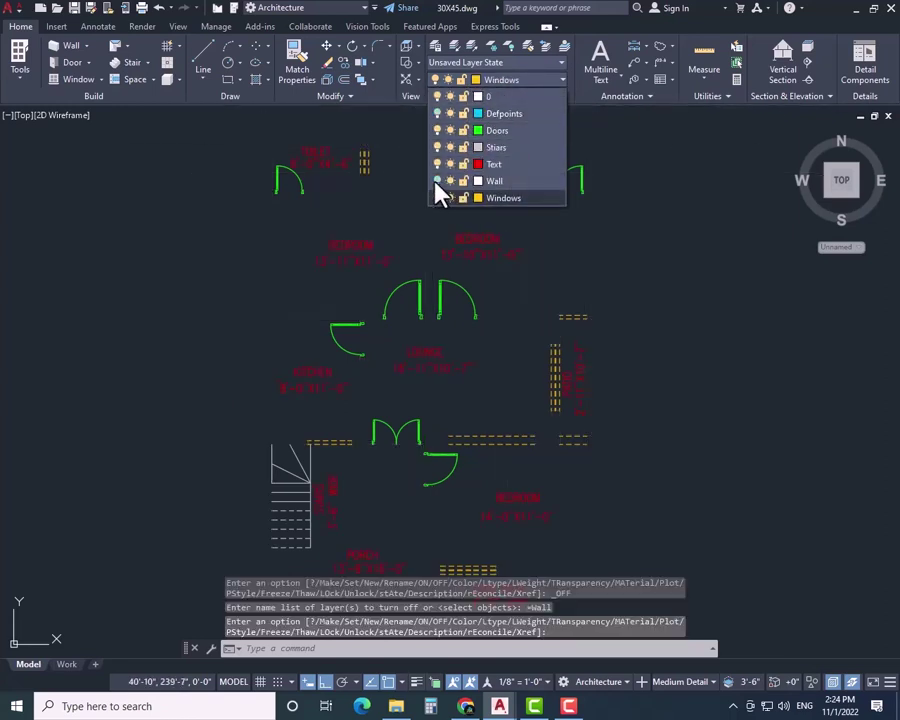
pyautogui.click(437, 181)
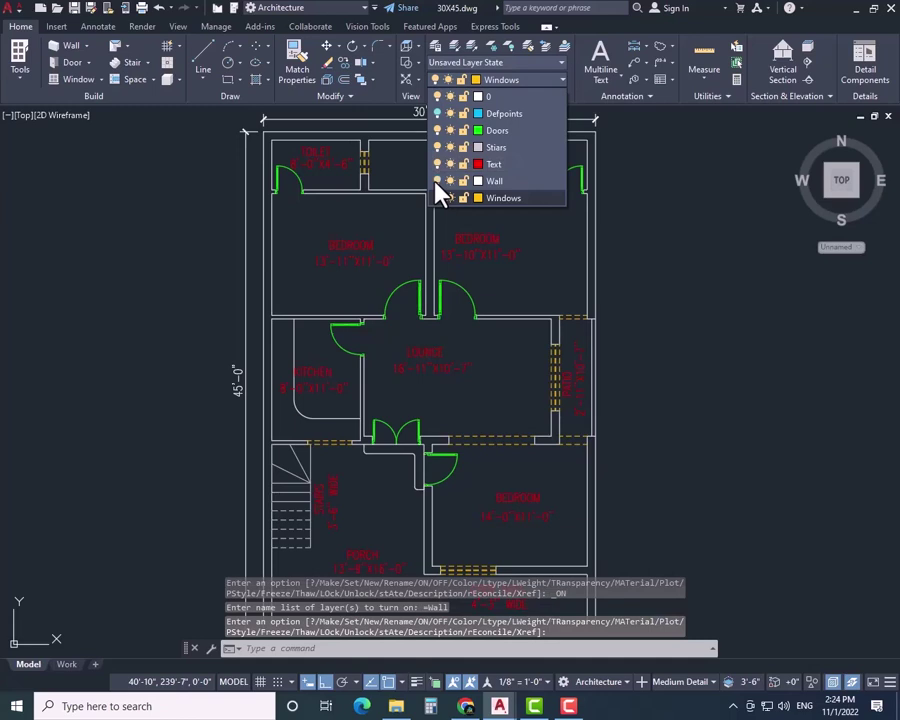
# - Set Wall as the current layer again
pyautogui.click(500, 182)
pyautogui.click(540, 80)
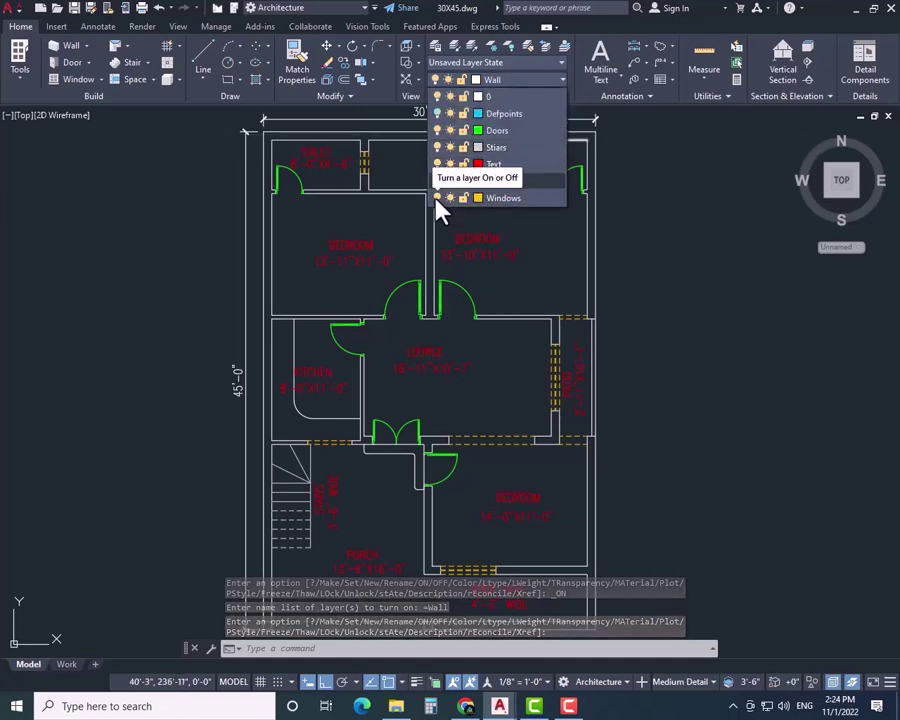
pyautogui.press('Escape')
pyautogui.press('Escape')
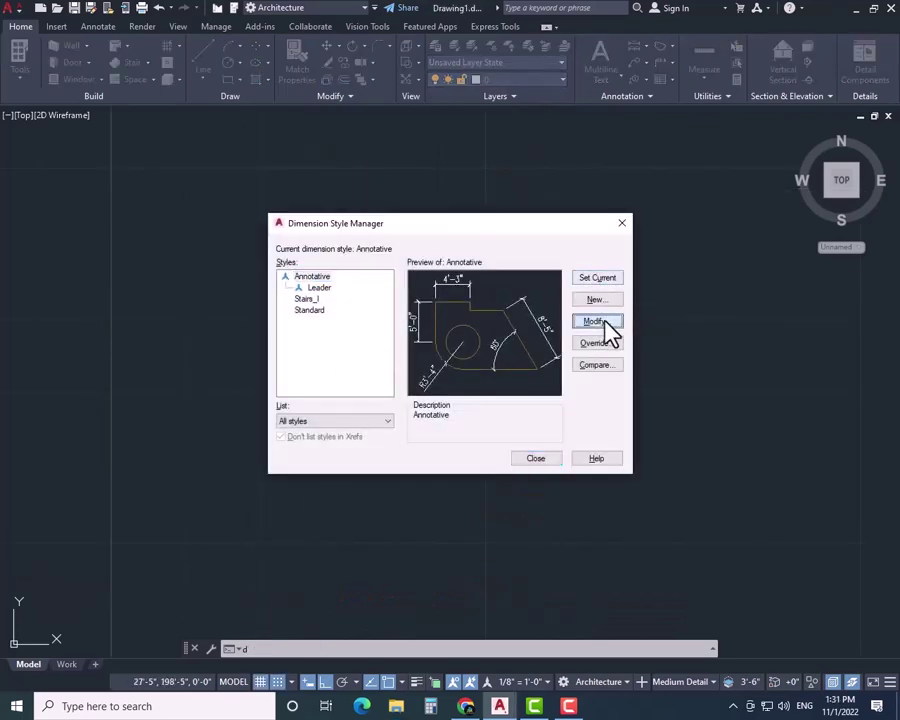
# - Set the Annotative dimension style's linear units to Architectural with 0'-0" precision and close the style manager
pyautogui.click(604, 324)
pyautogui.click(390, 228)
pyautogui.click(396, 267)
pyautogui.click(441, 246)
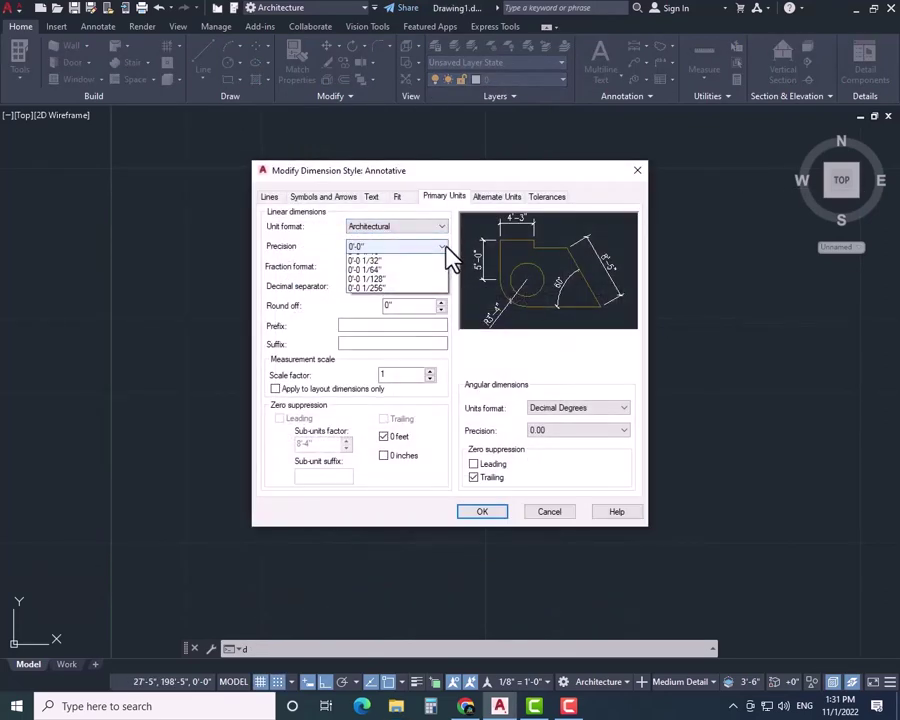
pyautogui.click(416, 256)
pyautogui.click(485, 512)
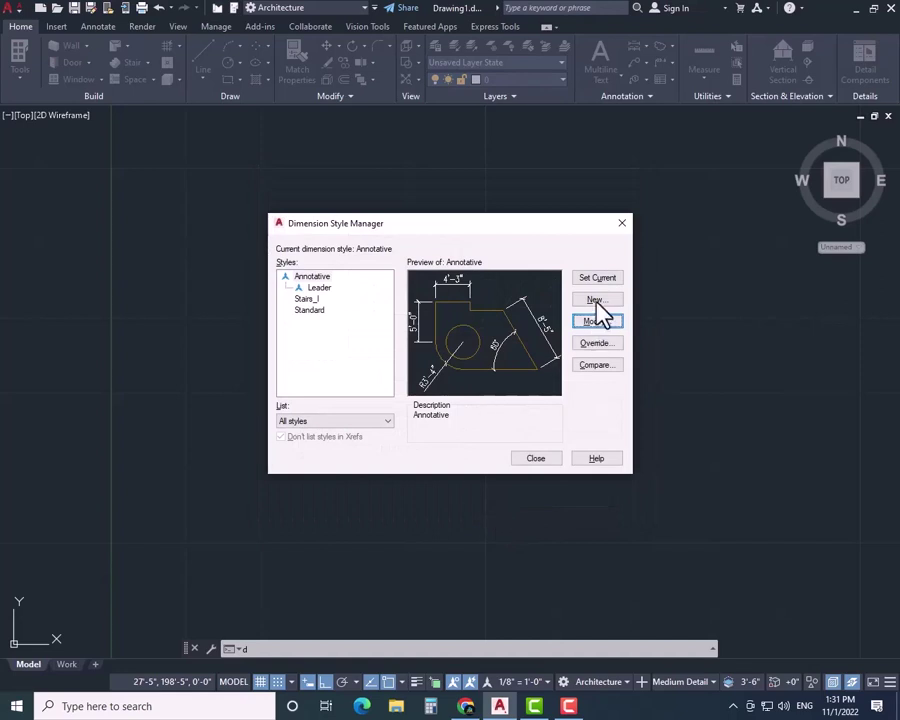
pyautogui.click(537, 458)
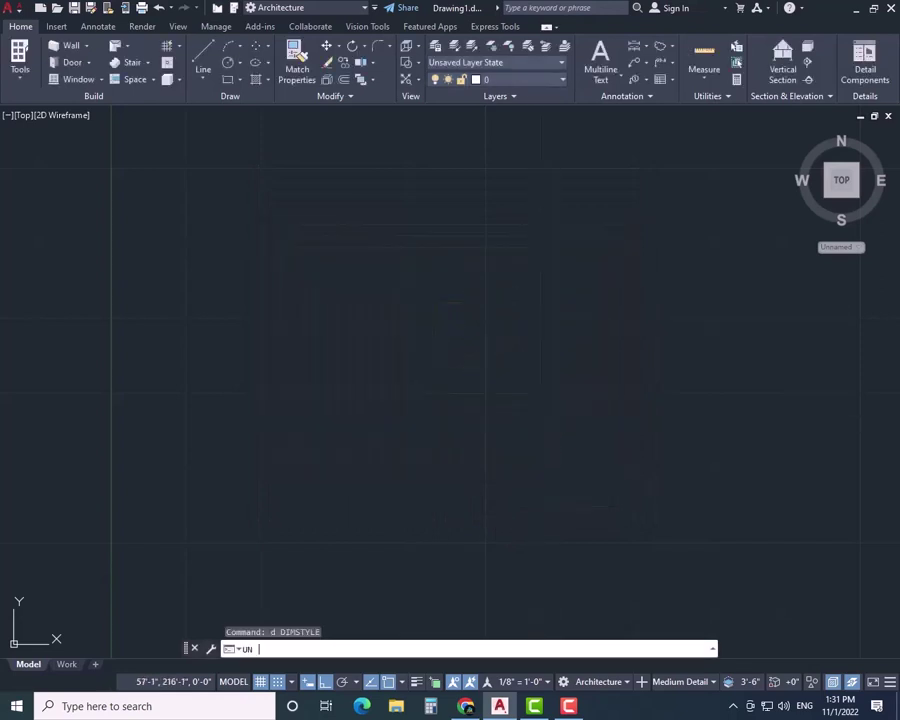
# - Set the drawing units to Inches with a length precision of 0'-0"
pyautogui.write('UN')
pyautogui.press('Return')
pyautogui.click(370, 221)
pyautogui.click(342, 232)
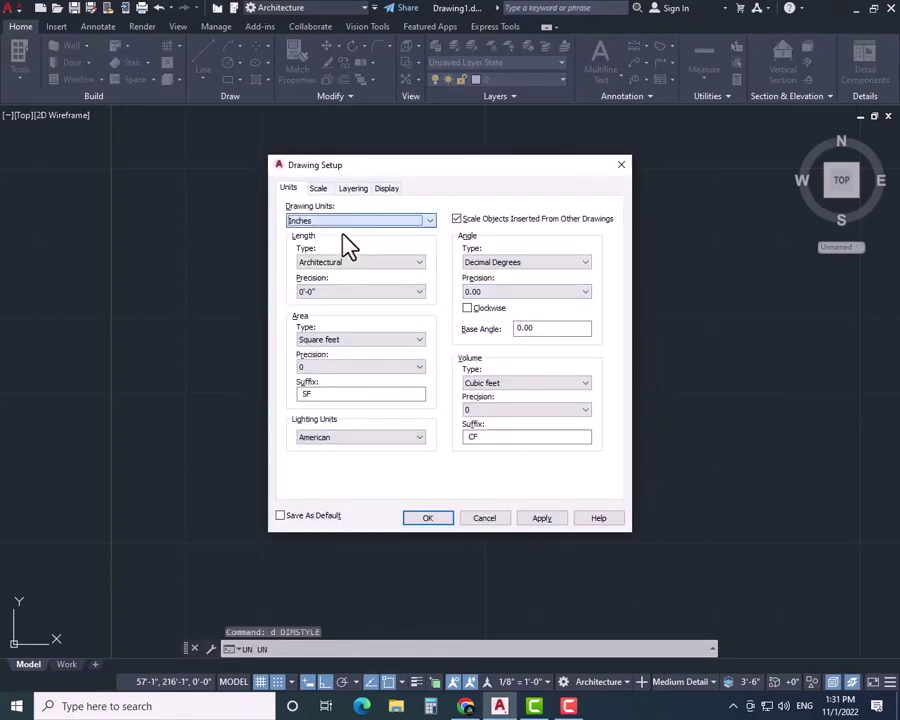
pyautogui.click(345, 291)
pyautogui.click(335, 301)
pyautogui.press('Escape')
pyautogui.press('Escape')
pyautogui.press('Escape')
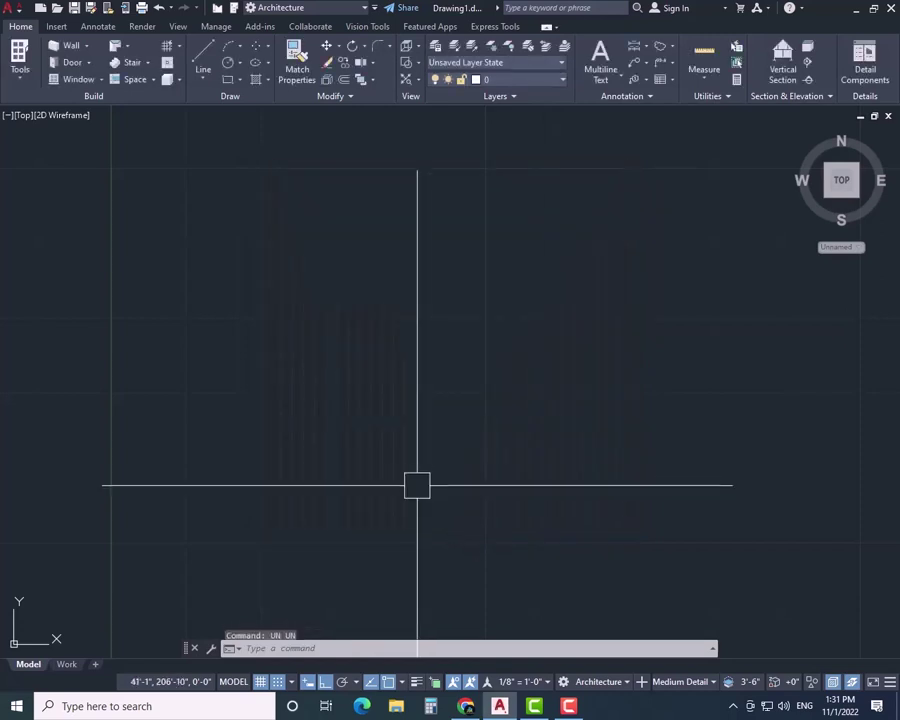
# - Draw a vertical line 45' long downward as the left edge of the plot outline
pyautogui.write('L')
pyautogui.press('Return')
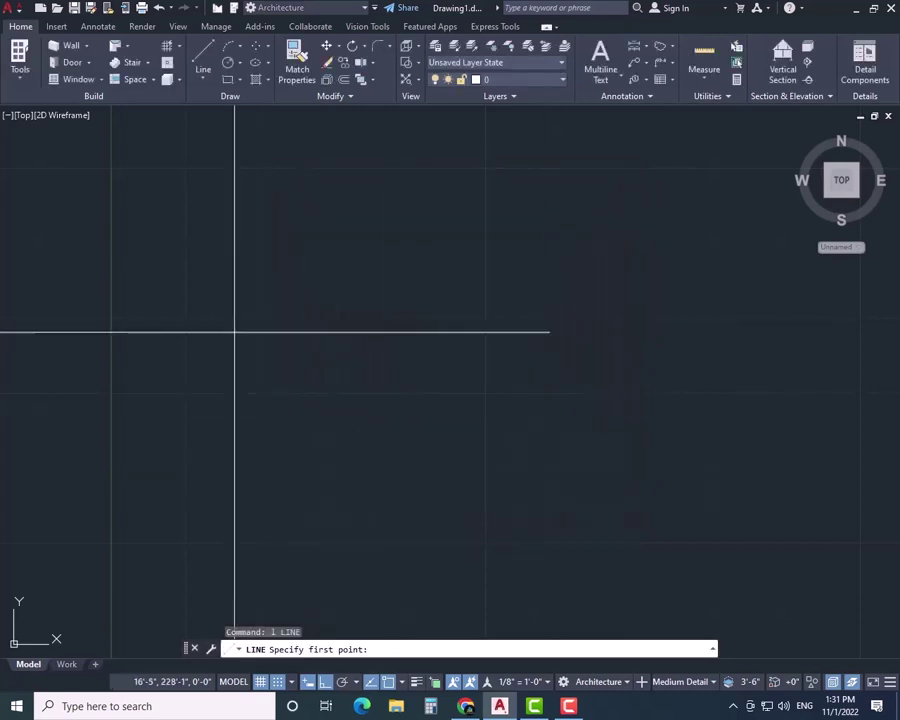
pyautogui.click(239, 263)
pyautogui.write('45')
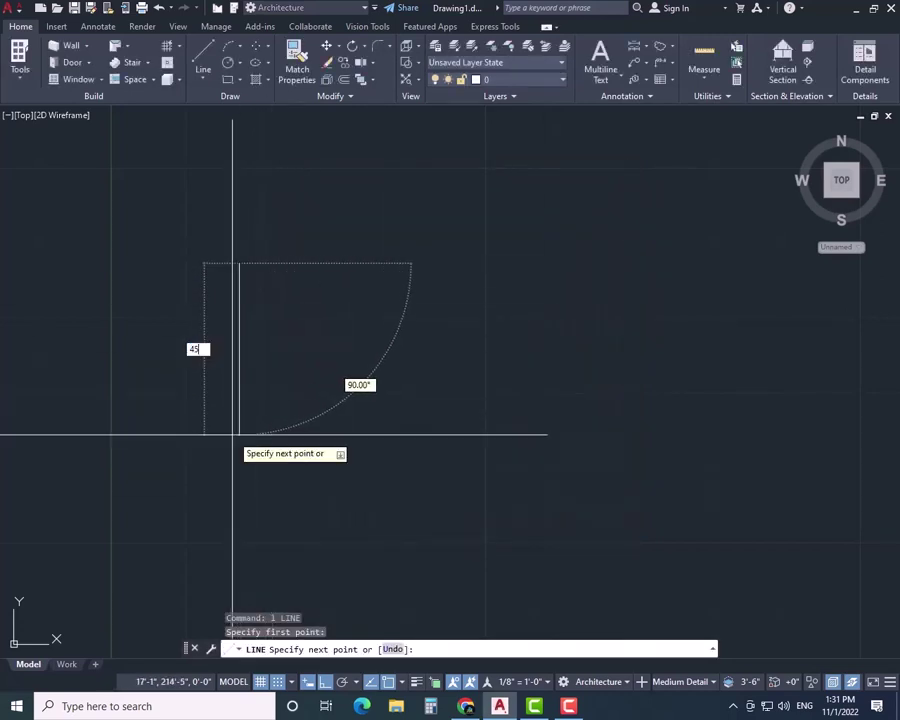
pyautogui.write("'")
pyautogui.press('Return')
# - Complete the plot rectangle with a 30' bottom edge, a 45' right edge and a closing top edge
pyautogui.scroll(-2, 330, 463)
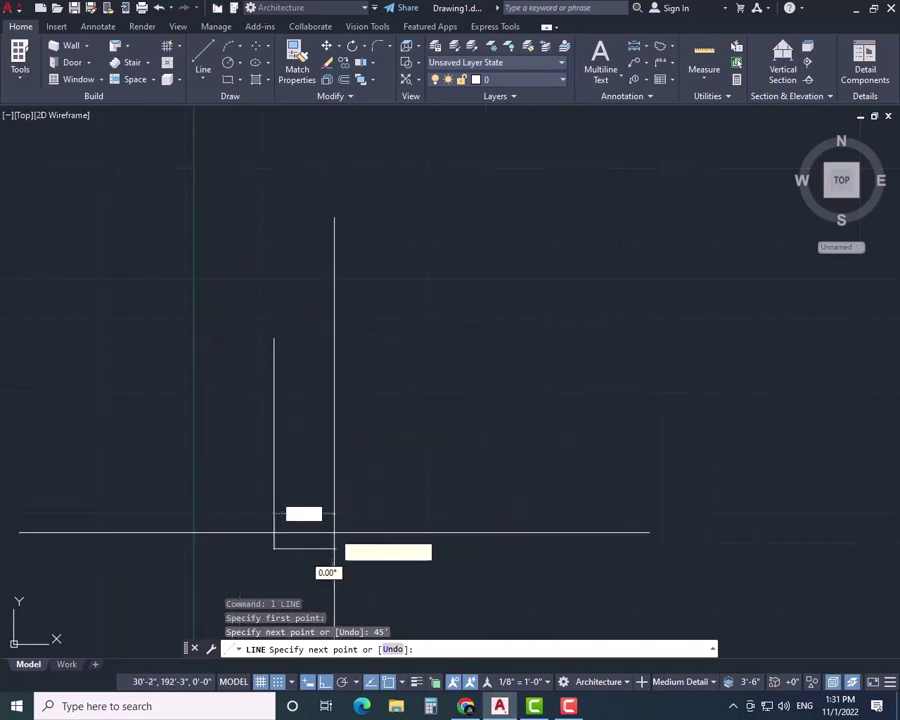
pyautogui.write("30'")
pyautogui.press('Return')
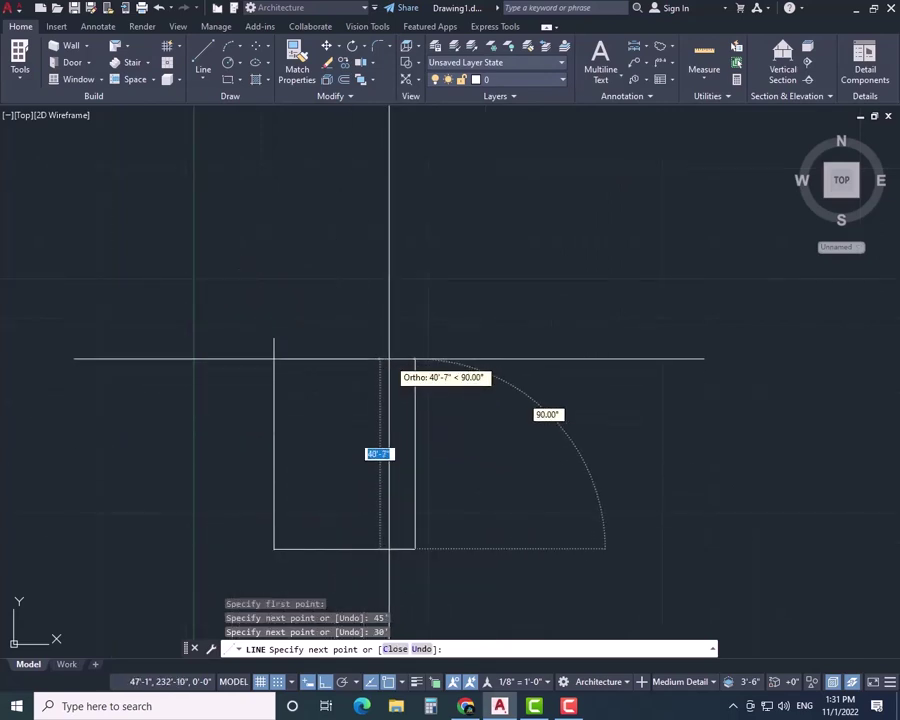
pyautogui.write("45'")
pyautogui.press('Return')
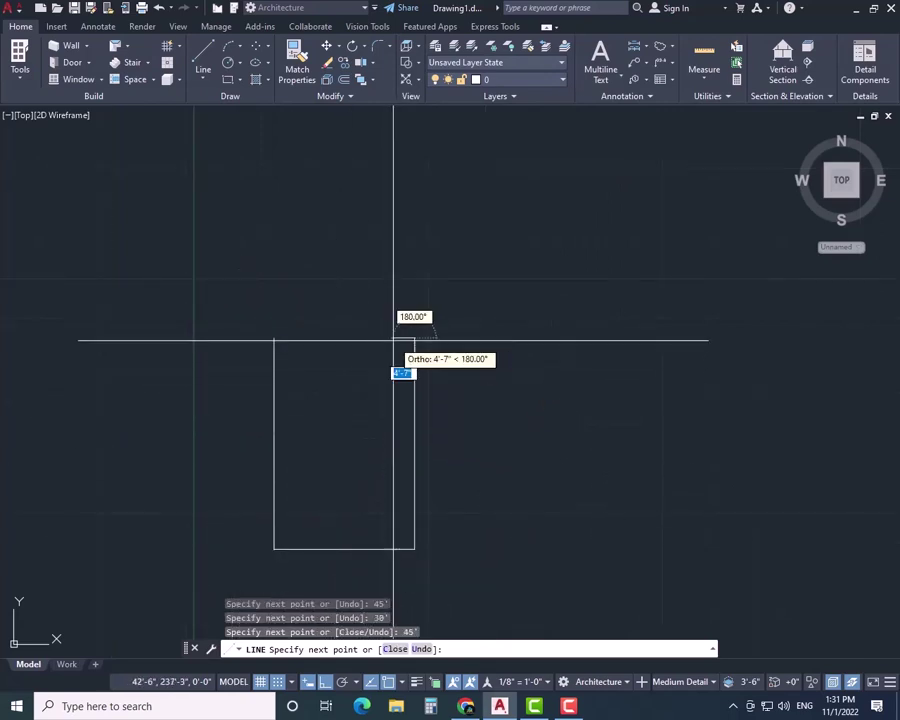
pyautogui.click(274, 339)
pyautogui.press('Escape')
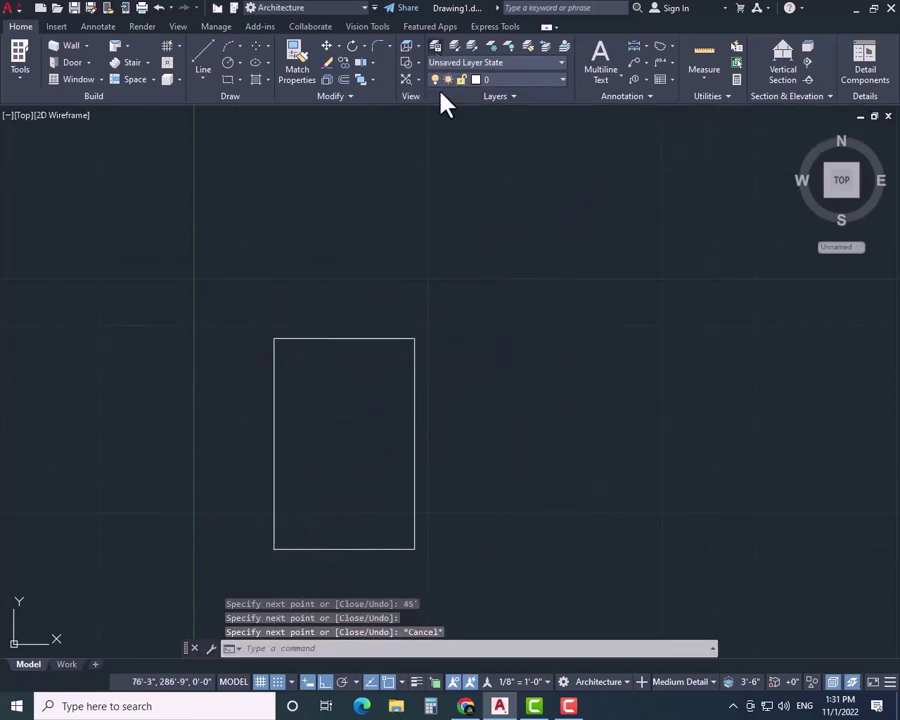
# - Create a new layer named Wall in the layer manager
pyautogui.click(436, 47)
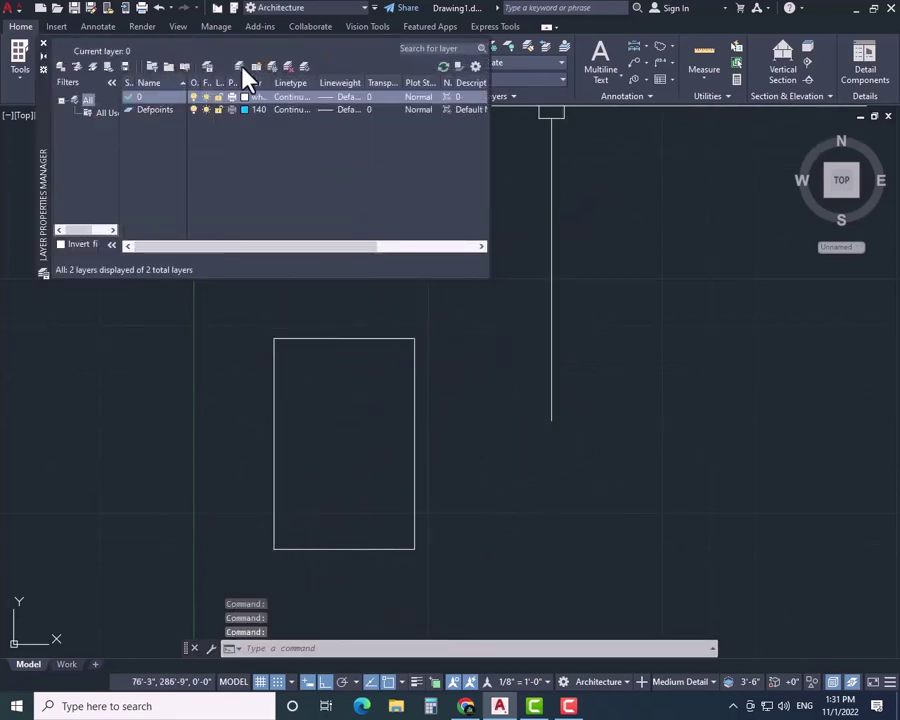
pyautogui.click(240, 66)
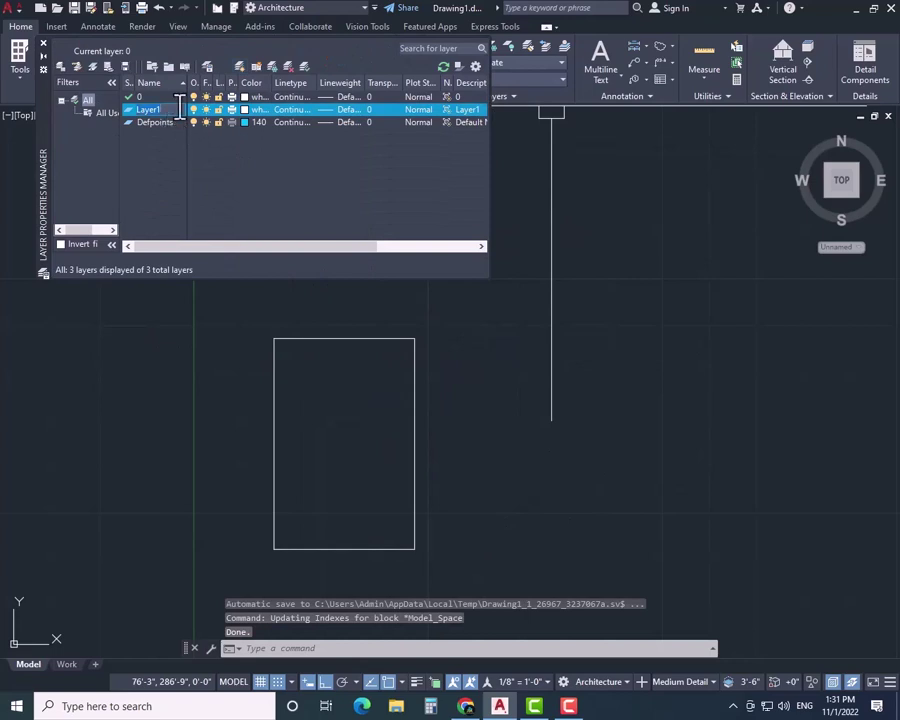
pyautogui.write('Wall')
pyautogui.press('Return')
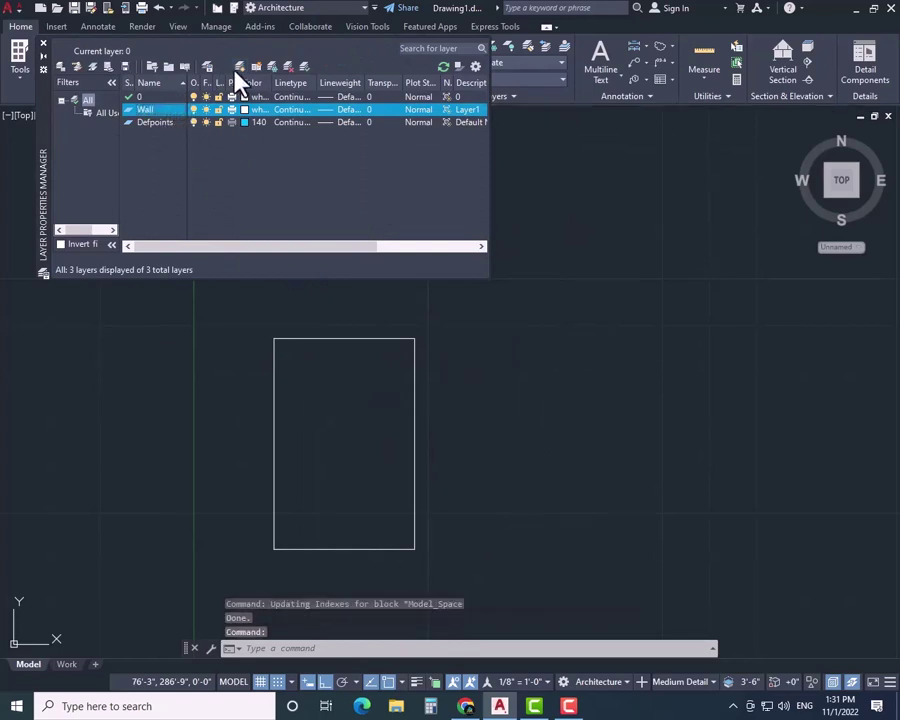
# - Add layers named Doors, Windows and Stiars, and close the layer manager
pyautogui.click(238, 67)
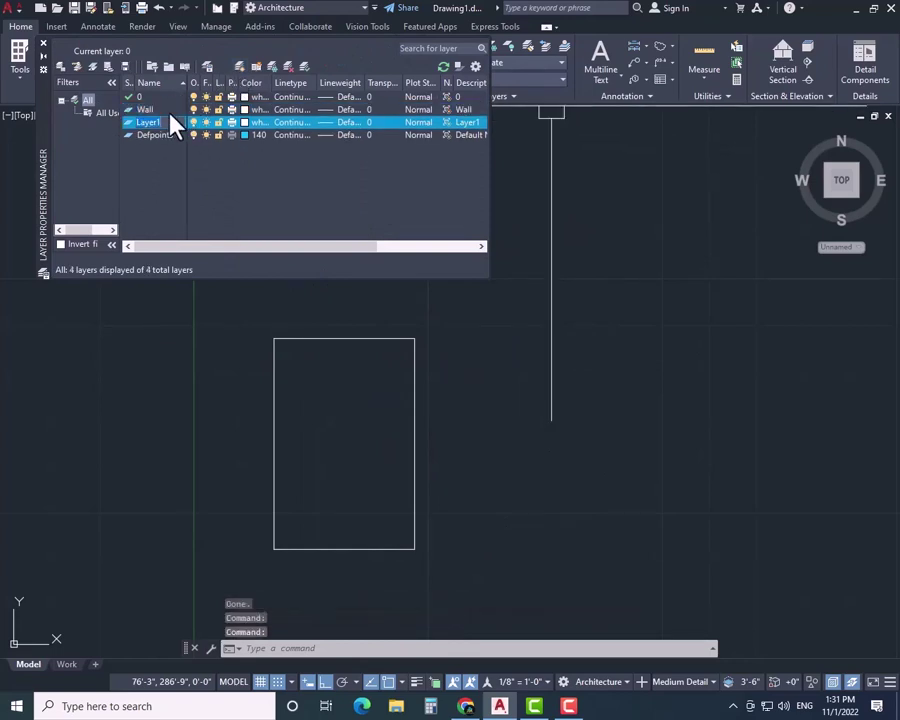
pyautogui.click(240, 67)
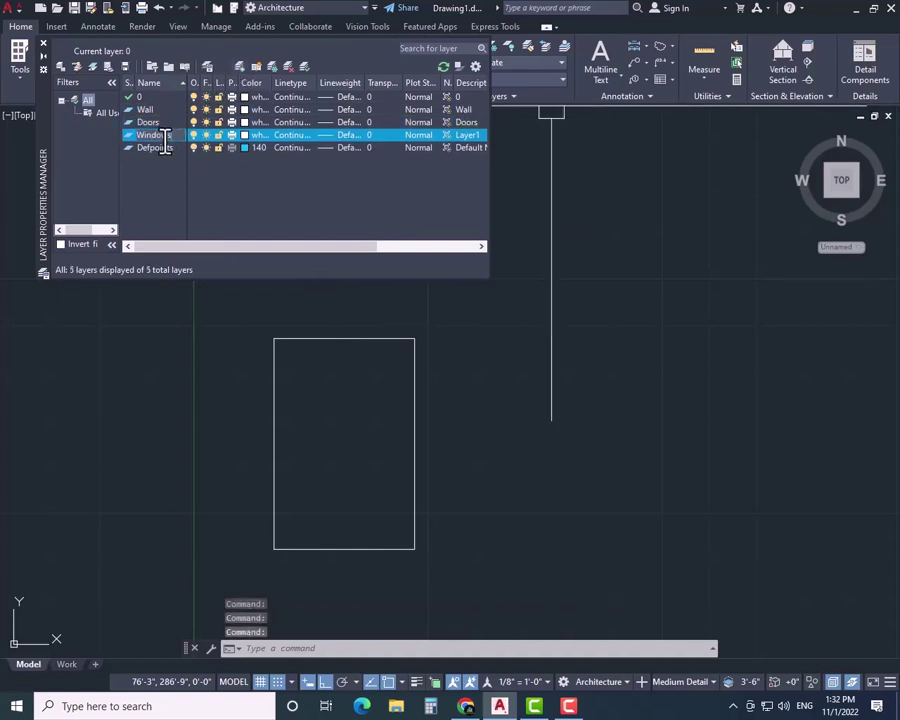
pyautogui.click(240, 67)
pyautogui.write('Stiars')
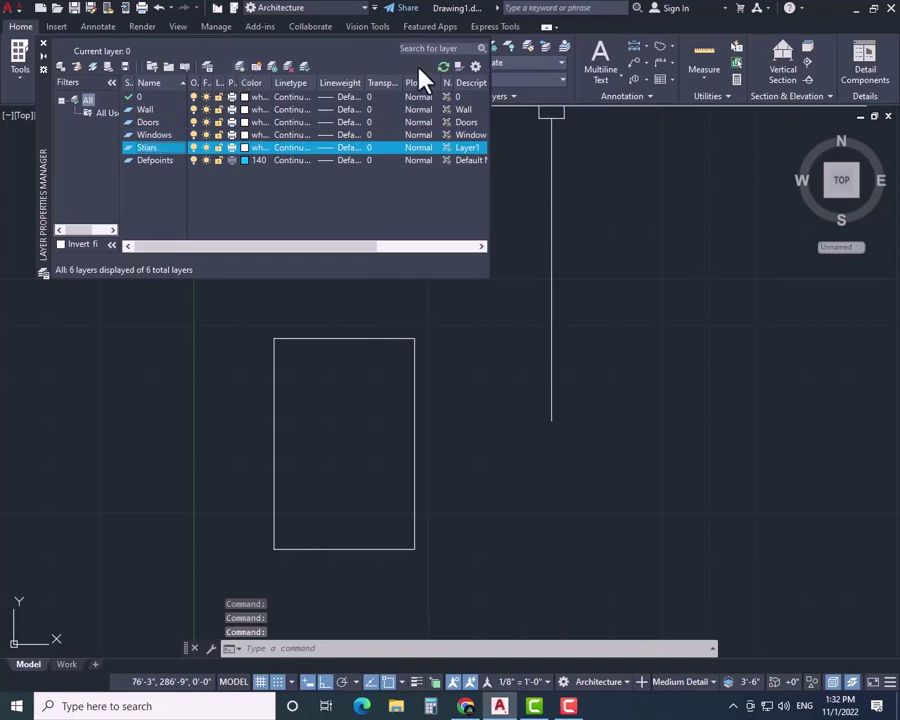
pyautogui.click(43, 43)
# - Assign all four lines of the plot rectangle to the Wall layer and clear the selection
pyautogui.moveTo(498, 253); pyautogui.dragTo(245, 540)
pyautogui.press('Escape')
pyautogui.click(570, 269)
pyautogui.click(255, 580)
pyautogui.click(562, 79)
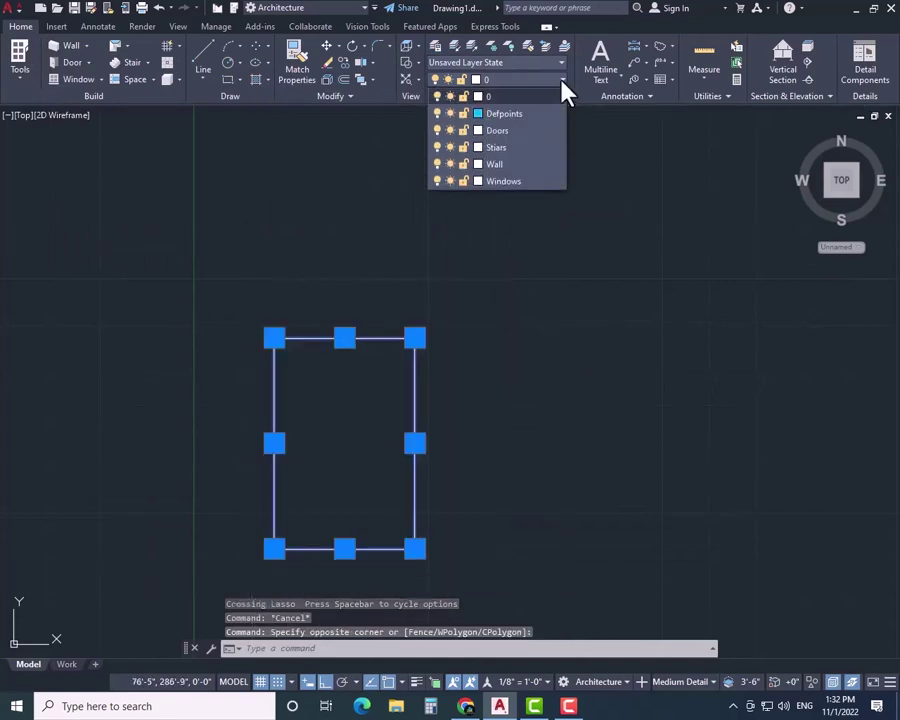
pyautogui.click(510, 162)
pyautogui.scroll(4, 482, 395)
pyautogui.click(502, 240)
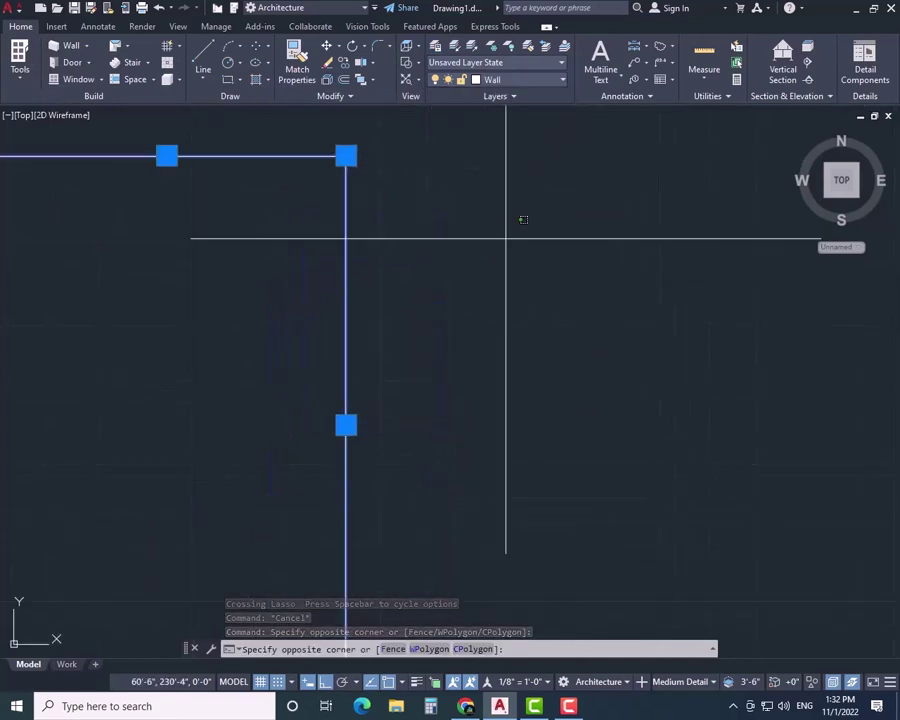
pyautogui.press('Escape')
pyautogui.press('Escape')
pyautogui.press('Escape')
# - Offset the rectangle's top, left and right lines 9" inward to form the outer walls
pyautogui.scroll(-4, 477, 260)
pyautogui.scroll(2, 363, 273)
pyautogui.moveTo(363, 273); pyautogui.dragTo(475, 259, button='middle')
pyautogui.scroll(2, 475, 259)
pyautogui.write('o')
pyautogui.press('Return')
pyautogui.write('9')
pyautogui.press('Return')
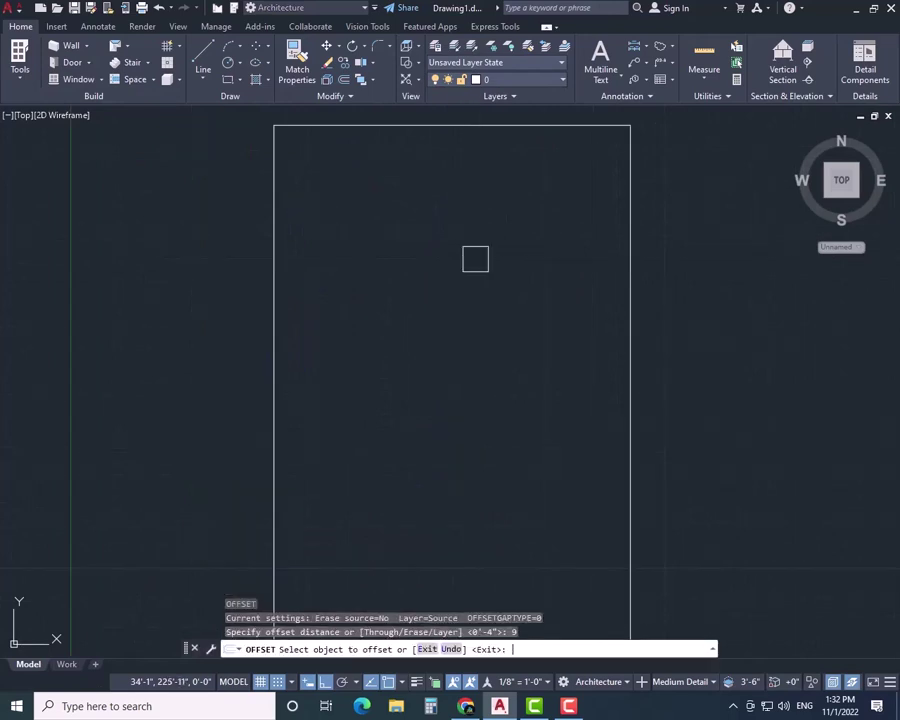
pyautogui.click(466, 134)
pyautogui.click(303, 245)
pyautogui.click(628, 296)
pyautogui.click(583, 294)
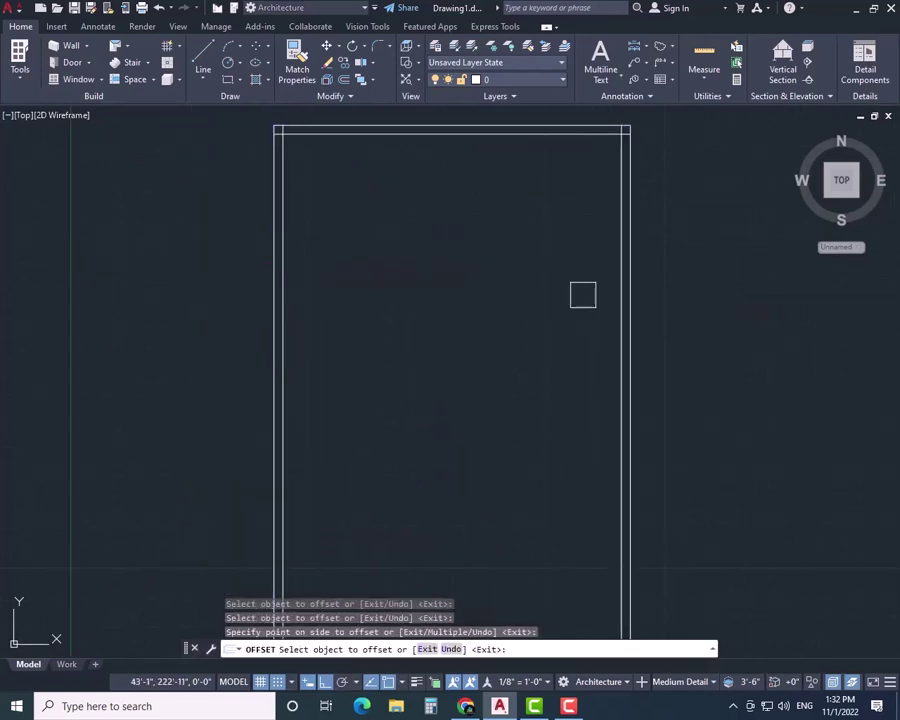
# - Offset the rectangle's bottom line 9" inward to complete the outer walls
pyautogui.moveTo(541, 342); pyautogui.dragTo(500, 195, button='middle')
pyautogui.click(508, 507)
pyautogui.click(503, 426)
pyautogui.scroll(2, 503, 425)
pyautogui.scroll(-2, 526, 313)
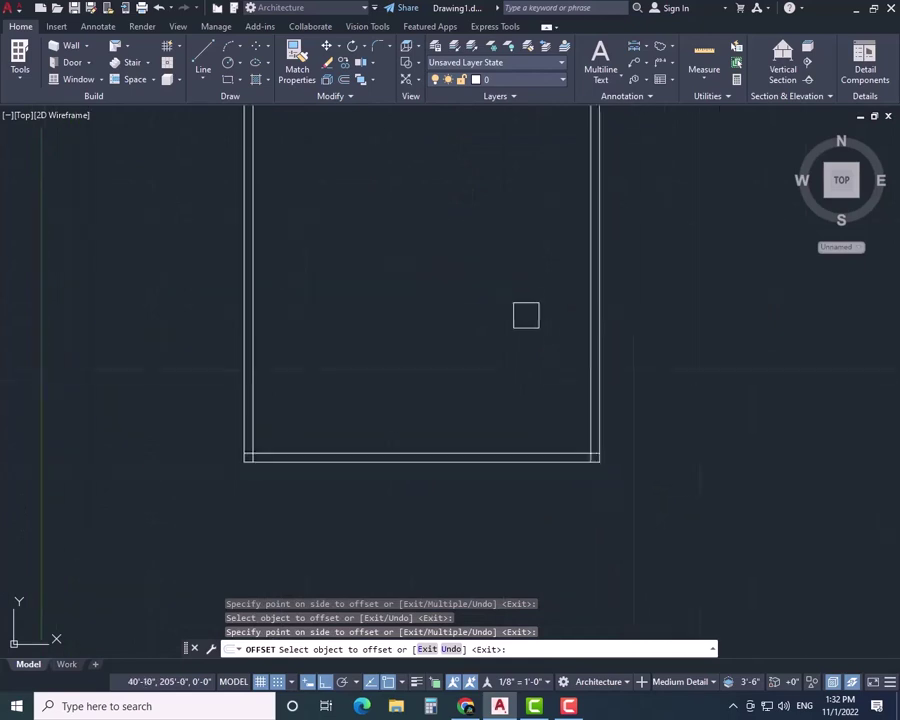
pyautogui.moveTo(526, 313); pyautogui.dragTo(578, 577, button='middle')
pyautogui.press('Escape')
# - Offset the inner line of the top wall 4'6" downward
pyautogui.press('Return')
pyautogui.write("4'")
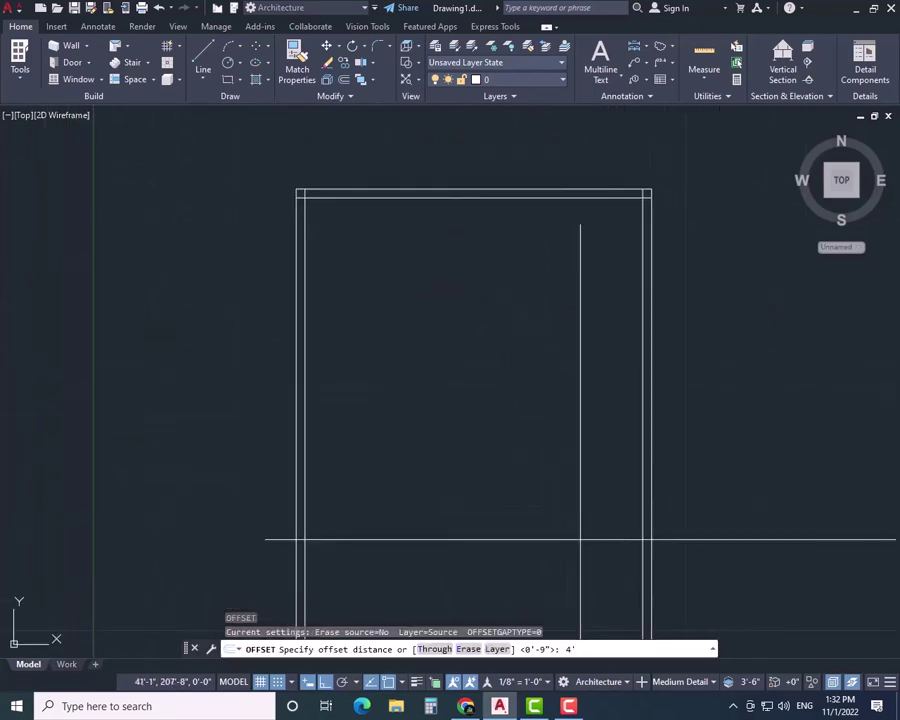
pyautogui.write('6')
pyautogui.press('Return')
pyautogui.click(404, 199)
pyautogui.click(393, 258)
pyautogui.press('Escape')
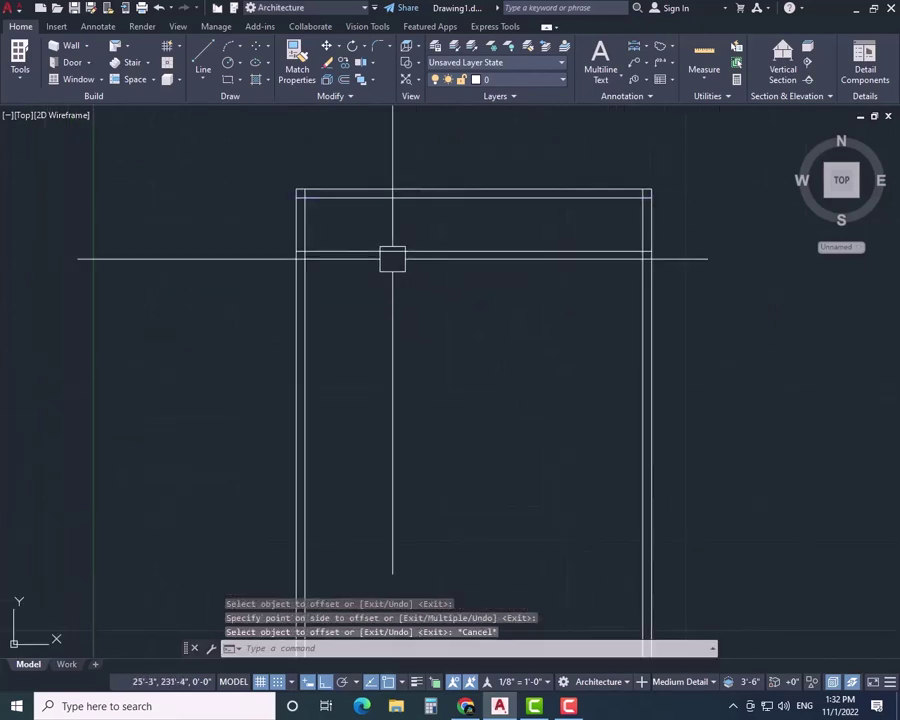
# - Offset the horizontal line below the top wall another 4" downward to give the partition its thickness
pyautogui.write('o')
pyautogui.press('Return')
pyautogui.write('4')
pyautogui.press('Return')
pyautogui.click(392, 258)
pyautogui.click(402, 300)
pyautogui.press('Escape')
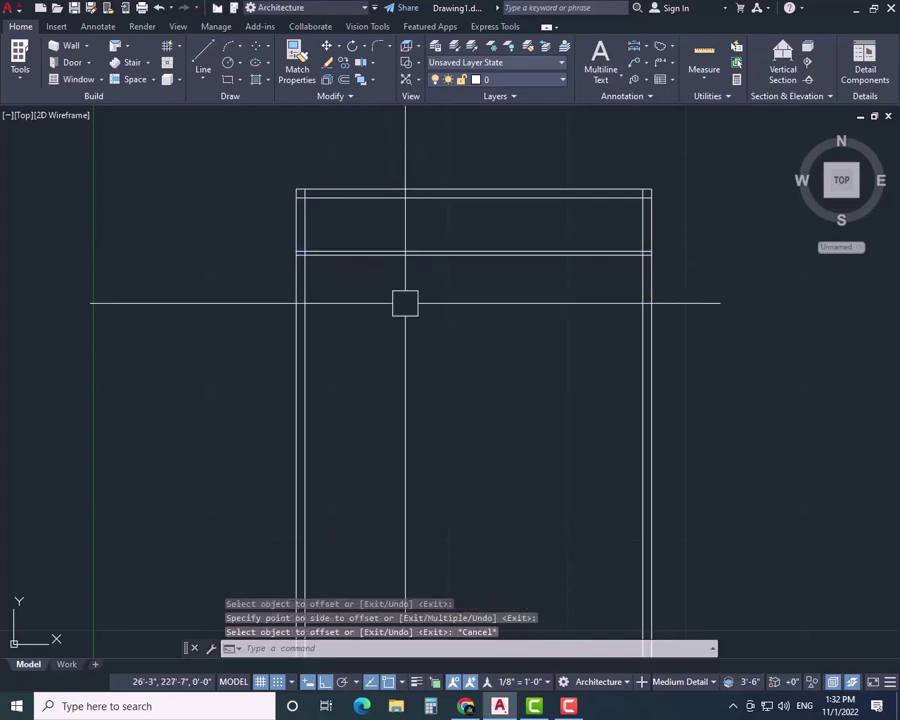
# - Offset the inner lines of the left and right walls 8' toward the middle of the plan
pyautogui.press('Return')
pyautogui.press('Return')
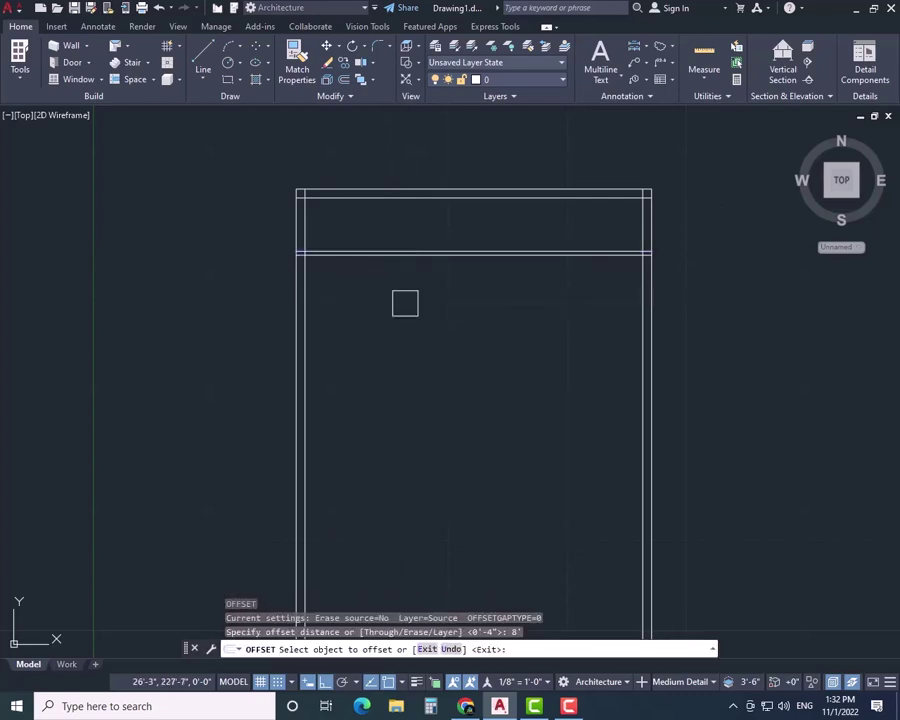
pyautogui.click(317, 317)
pyautogui.click(450, 308)
pyautogui.click(633, 299)
pyautogui.click(578, 304)
pyautogui.press('Escape')
# - Offset both interior vertical lines 9" toward the plan's centre to form the partition walls
pyautogui.press('Return')
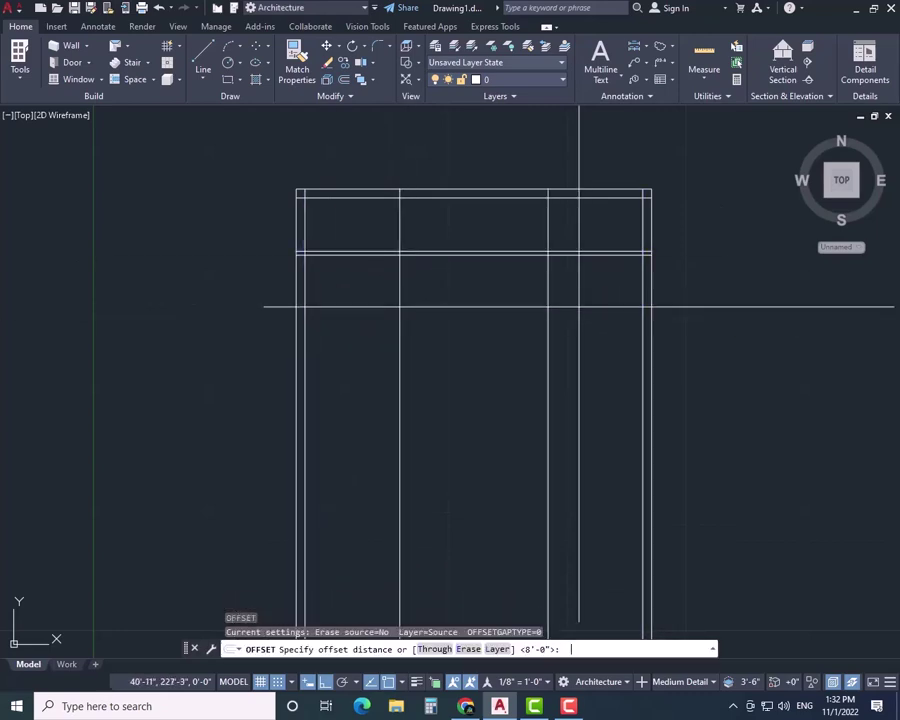
pyautogui.write('8')
pyautogui.press('Return')
pyautogui.click(400, 318)
pyautogui.click(456, 324)
pyautogui.click(546, 327)
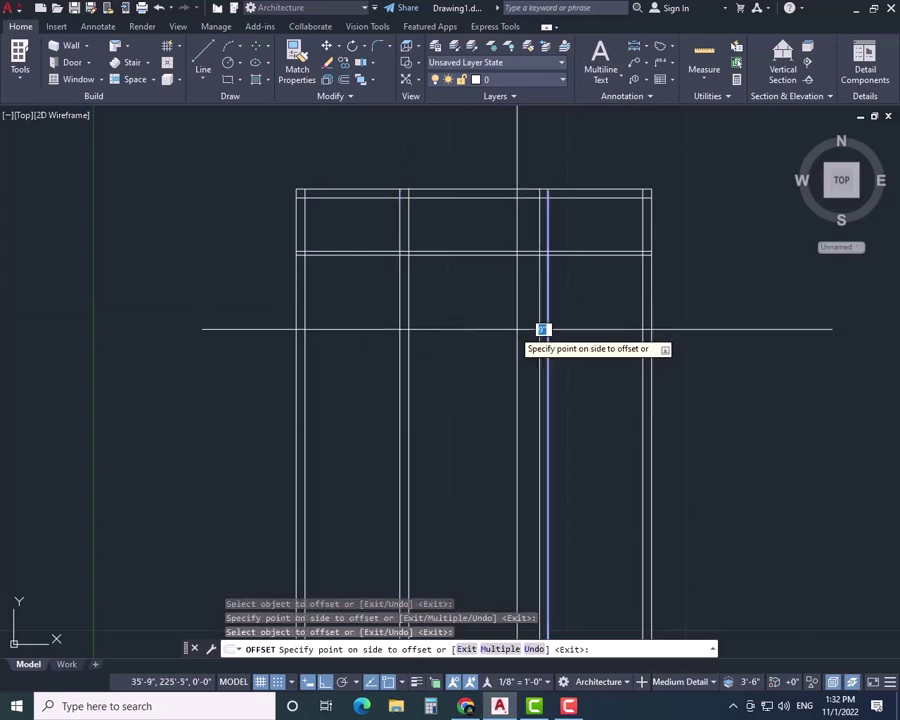
pyautogui.click(500, 330)
pyautogui.press('Escape')
# - Move all the floor plan lines from layer 0 to the Wall layer
pyautogui.click(550, 82)
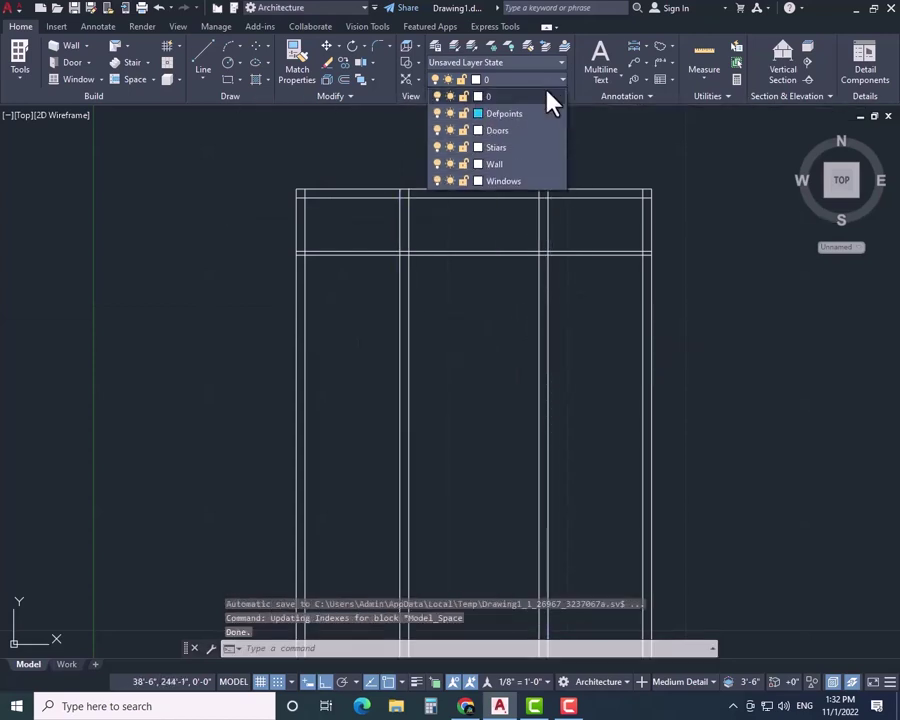
pyautogui.click(696, 157)
pyautogui.scroll(-4, 310, 380)
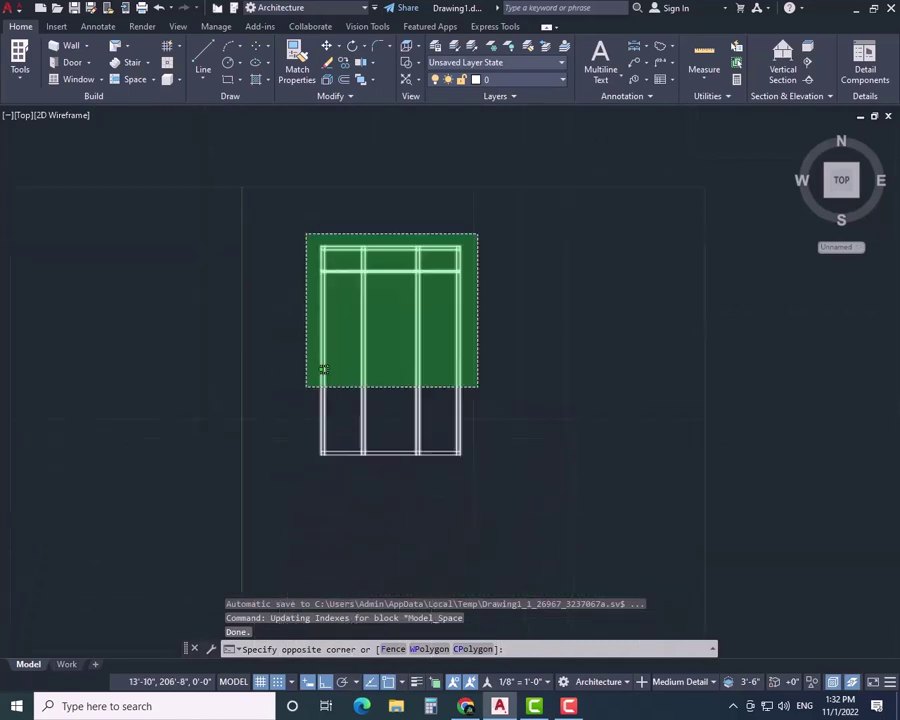
pyautogui.click(279, 463)
pyautogui.click(558, 80)
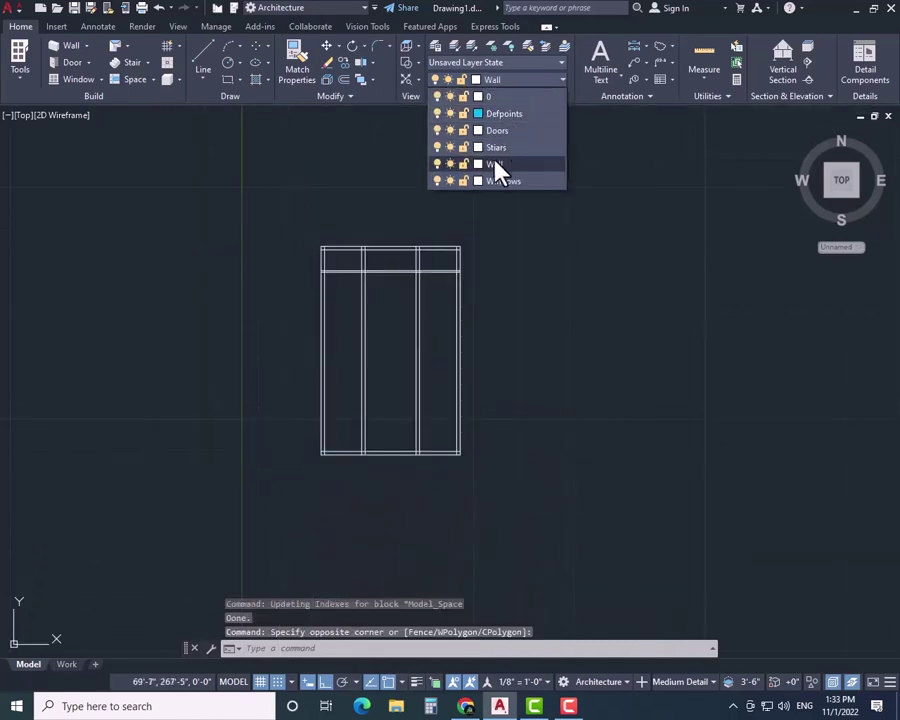
pyautogui.click(494, 165)
pyautogui.press('Escape')
pyautogui.press('Escape')
pyautogui.press('Escape')
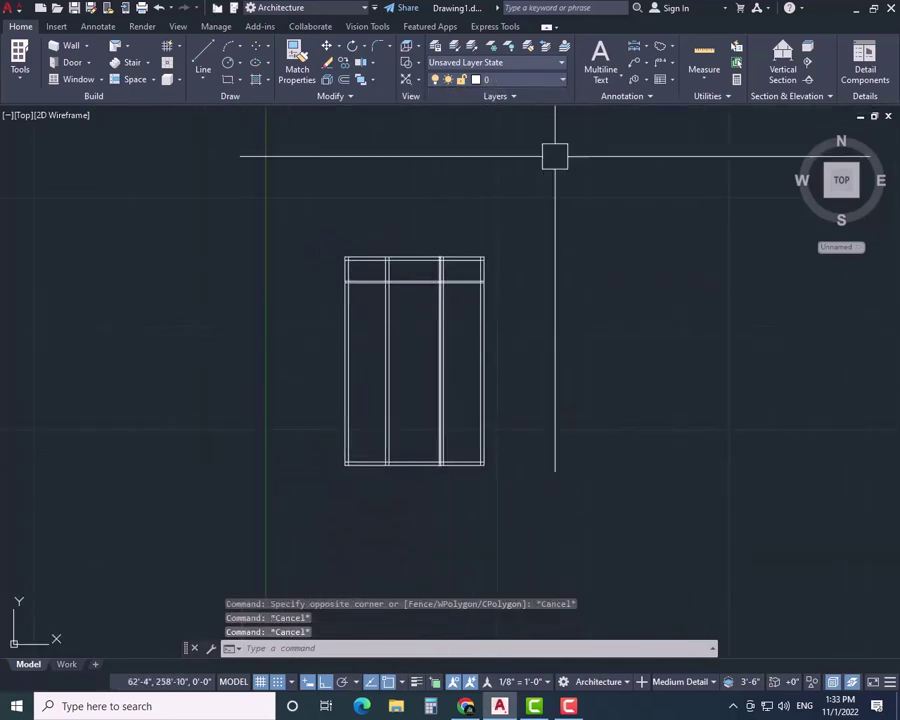
# - Make Wall the current layer
pyautogui.click(558, 80)
pyautogui.click(510, 167)
pyautogui.scroll(2, 430, 335)
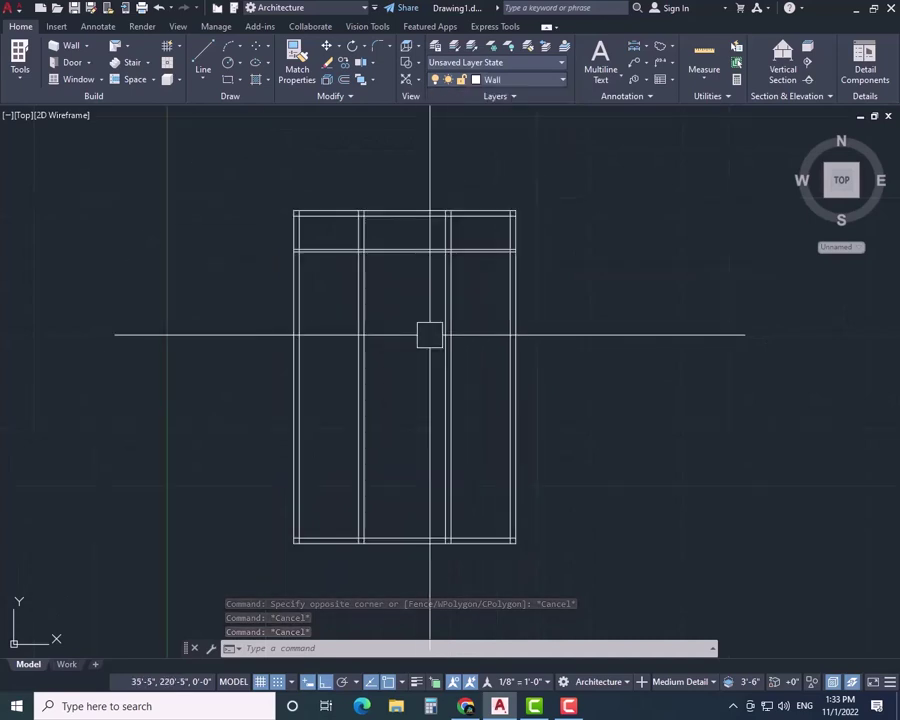
pyautogui.moveTo(430, 335); pyautogui.dragTo(444, 340, button='middle')
pyautogui.click(458, 338)
pyautogui.click(425, 341)
pyautogui.press('Escape')
pyautogui.press('Escape')
pyautogui.press('Escape')
pyautogui.moveTo(428, 293); pyautogui.dragTo(475, 318, button='middle')
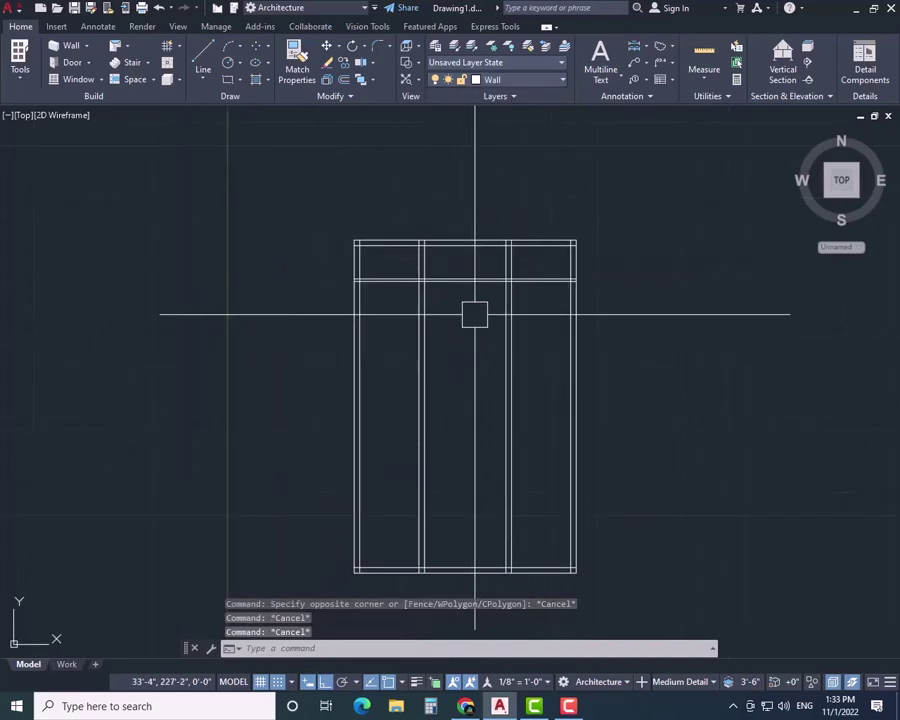
# - Trim away both vertical partition walls below the horizontal toilet partition
pyautogui.scroll(4, 475, 314)
pyautogui.write('tr')
pyautogui.press('space')
pyautogui.click(275, 350)
pyautogui.click(584, 325)
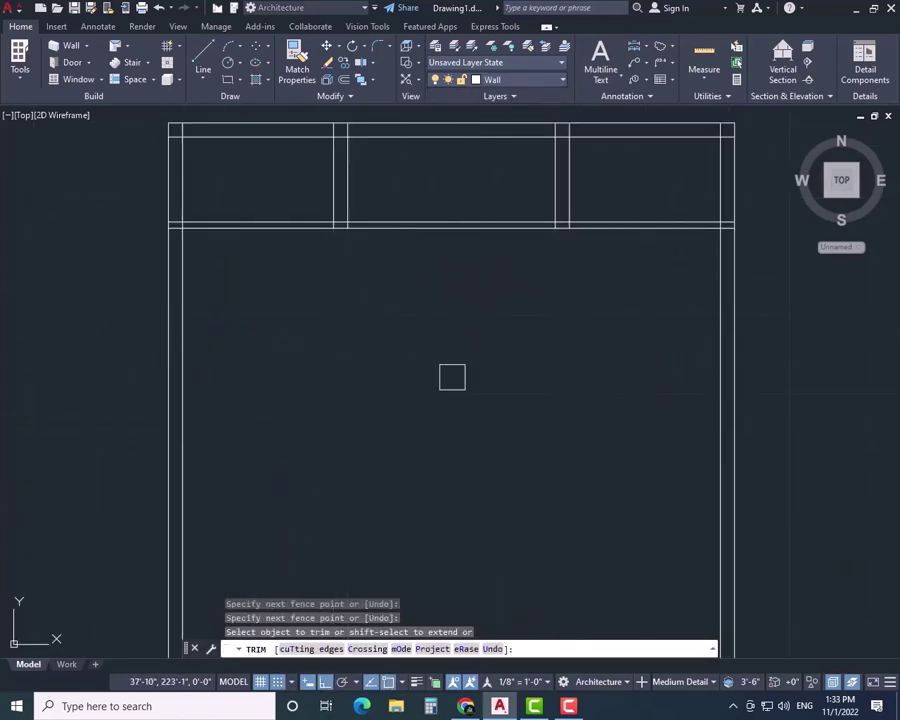
# - Trim the inner lines of the left and right outer walls where the toilet partition joins them
pyautogui.scroll(6, 169, 225)
pyautogui.moveTo(187, 182); pyautogui.dragTo(208, 232)
pyautogui.scroll(-8, 221, 225)
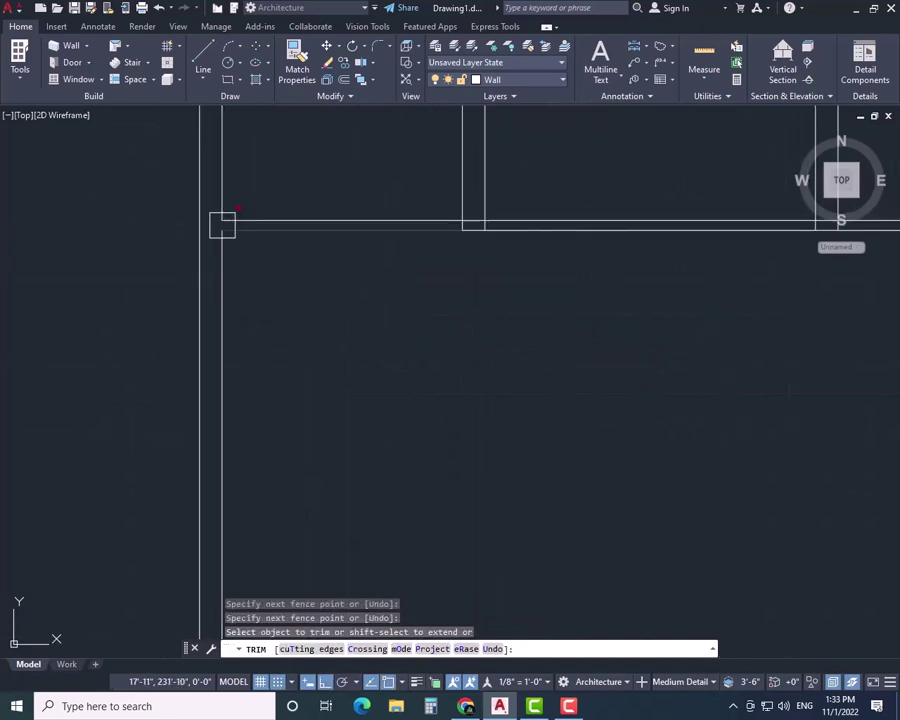
pyautogui.moveTo(377, 289)
pyautogui.mouseDown(button='middle')
pyautogui.moveTo(579, 381)
pyautogui.moveTo(359, 362)
pyautogui.mouseUp(button='middle')
pyautogui.scroll(10, 558, 289)
pyautogui.moveTo(447, 305); pyautogui.dragTo(446, 408)
pyautogui.moveTo(436, 371); pyautogui.dragTo(394, 371)
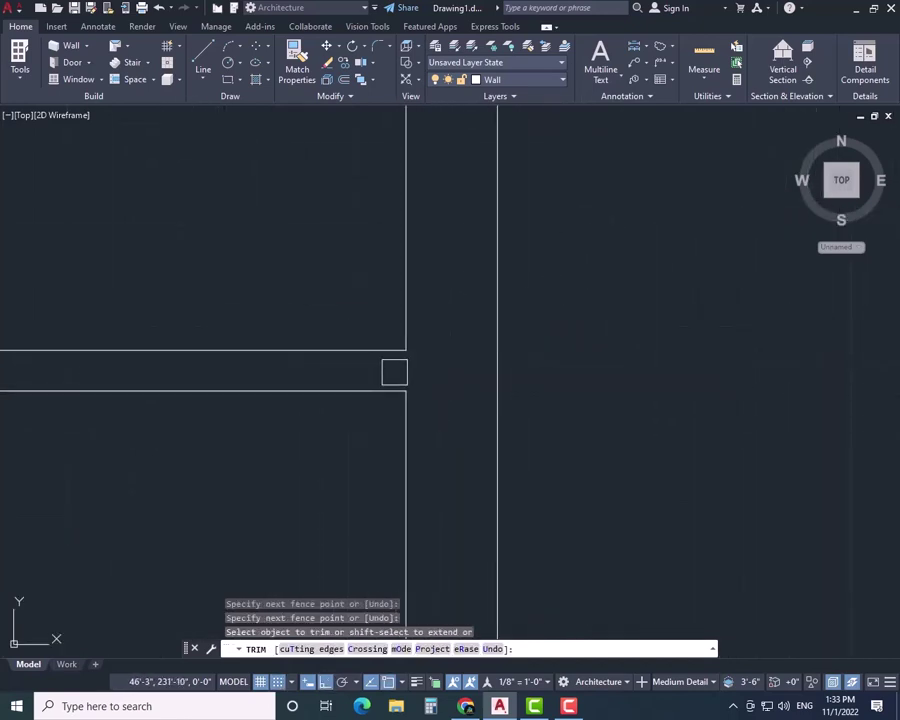
pyautogui.scroll(-8, 336, 453)
pyautogui.scroll(2, 210, 485)
pyautogui.moveTo(268, 484); pyautogui.dragTo(662, 373, button='middle')
pyautogui.scroll(-2, 650, 375)
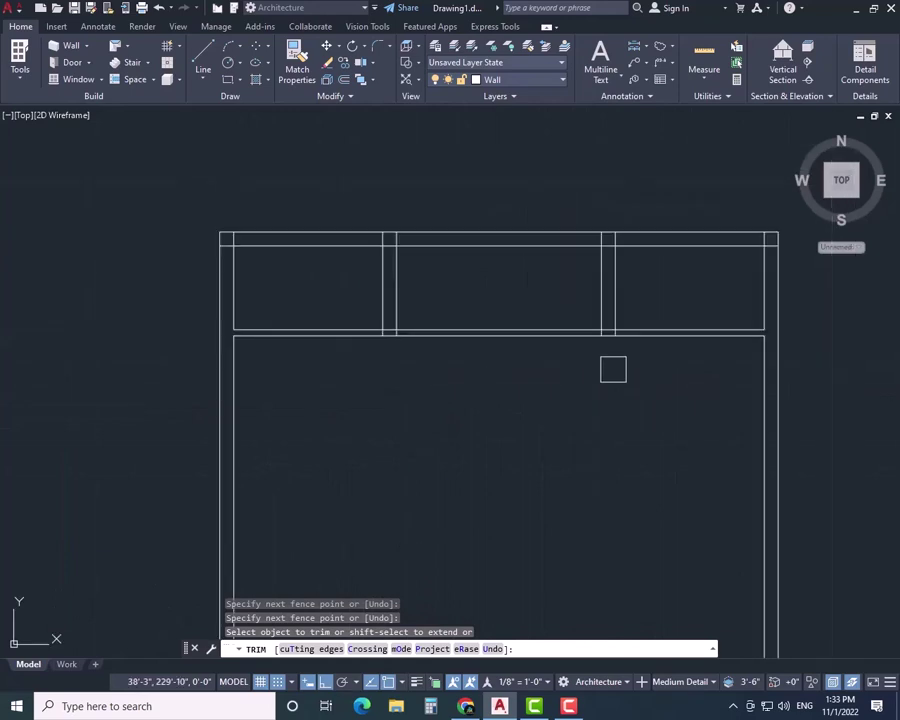
pyautogui.moveTo(500, 388); pyautogui.dragTo(516, 312, button='middle')
pyautogui.scroll(2, 492, 328)
pyautogui.scroll(-4, 428, 304)
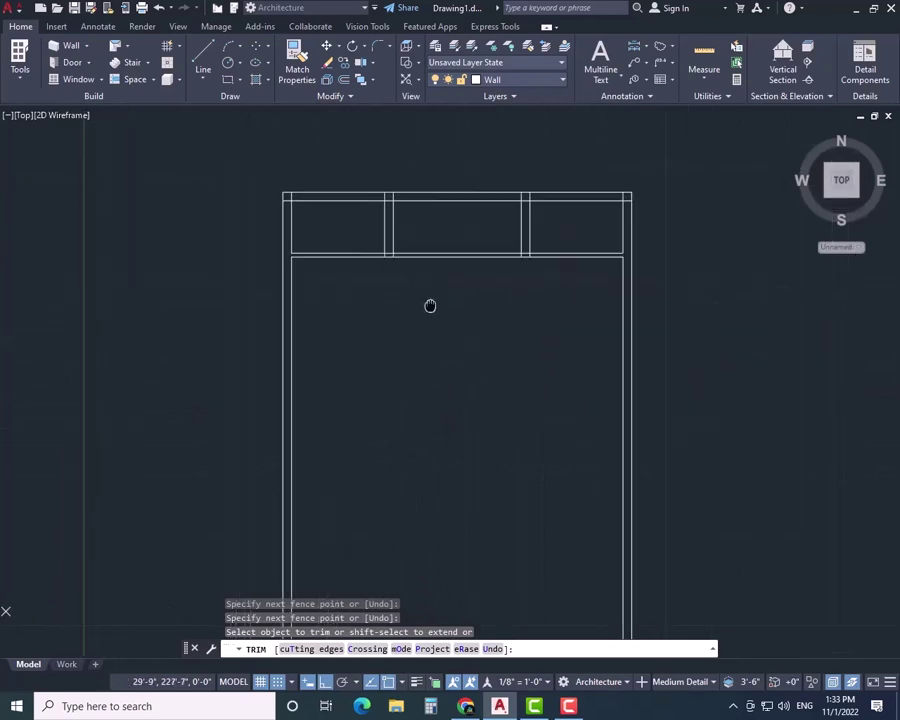
pyautogui.press('Escape')
# - Offset the lower line of the toilet partition 11' downward
pyautogui.write('o')
pyautogui.press('Return')
pyautogui.write("11'")
pyautogui.press('Return')
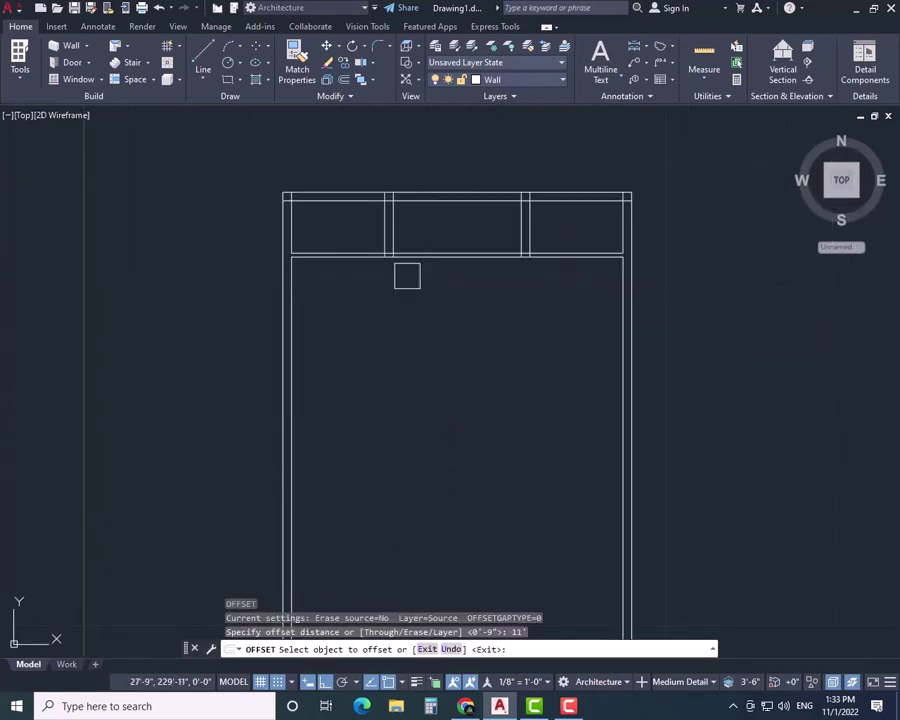
pyautogui.click(410, 258)
pyautogui.click(416, 311)
pyautogui.press('Escape')
# - Offset the new horizontal line 4" downward to give the room partition its thickness
pyautogui.press('Return')
pyautogui.write('4')
pyautogui.press('Return')
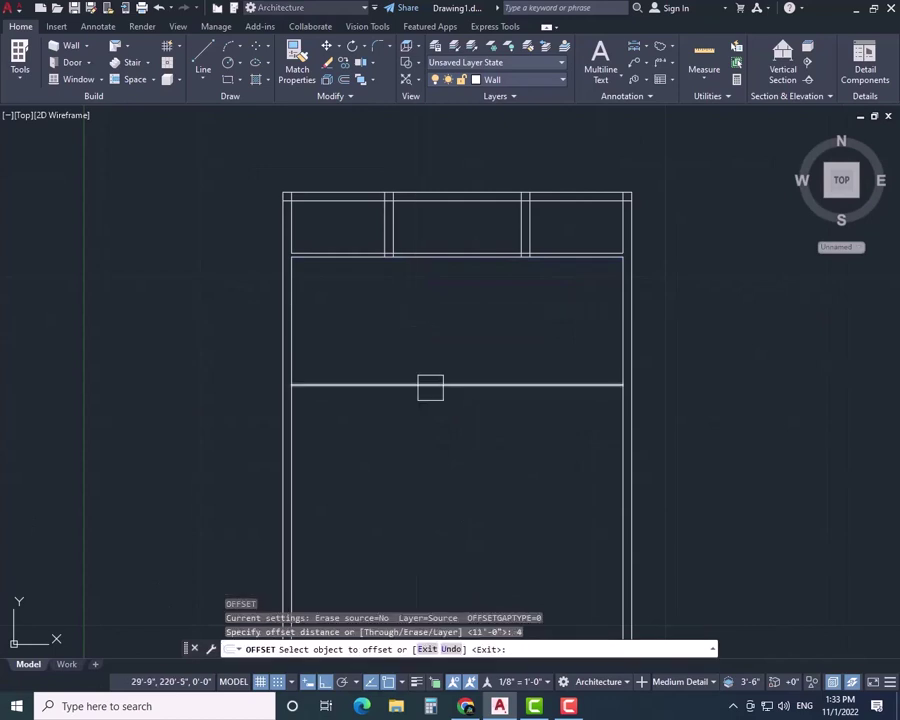
pyautogui.click(430, 385)
pyautogui.click(434, 406)
pyautogui.press('Escape')
# - Offset the left wall's inner line toward the plan's middle to place one face of the central dividing wall
pyautogui.press('Return')
pyautogui.write("13'1")
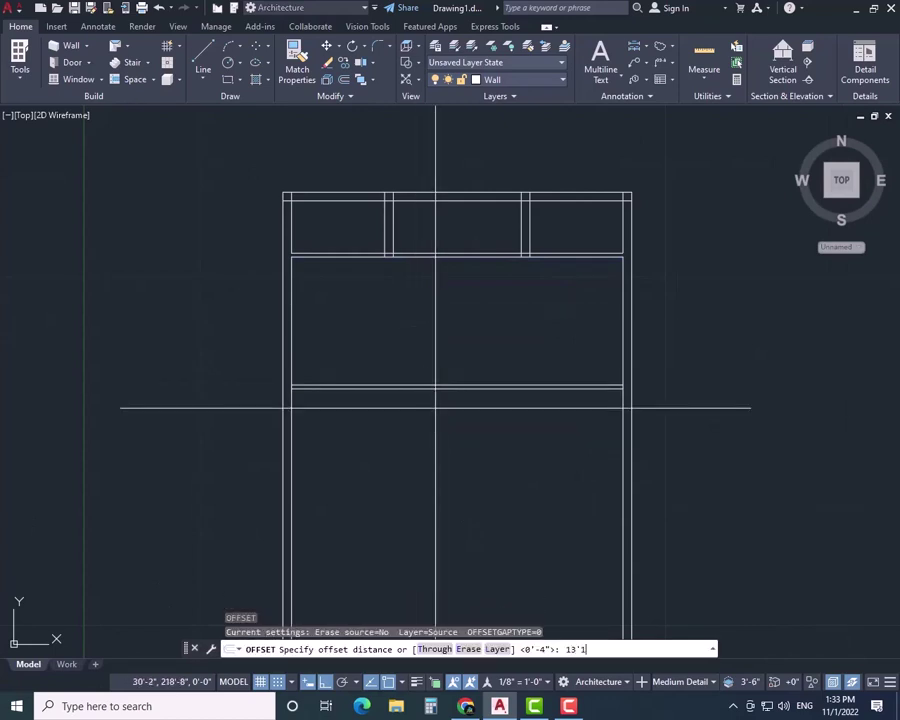
pyautogui.press('Return')
pyautogui.click(301, 350)
pyautogui.click(329, 344)
pyautogui.press('Escape')
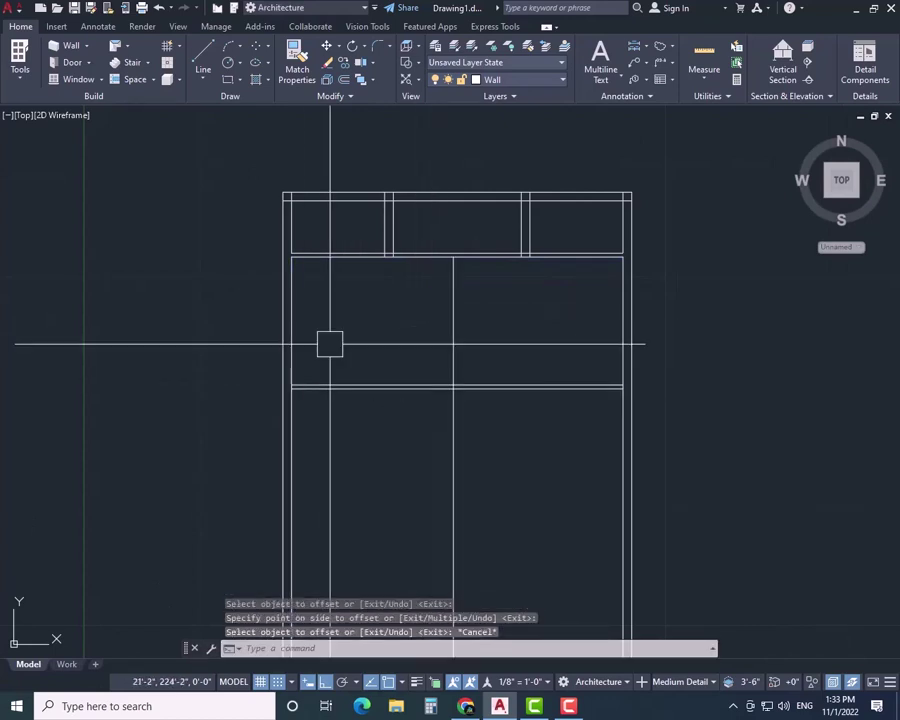
# - Offset the central vertical line 9" to the right to form the dividing wall
pyautogui.press('Return')
pyautogui.write('9')
pyautogui.press('Return')
pyautogui.click(453, 334)
pyautogui.press('Escape')
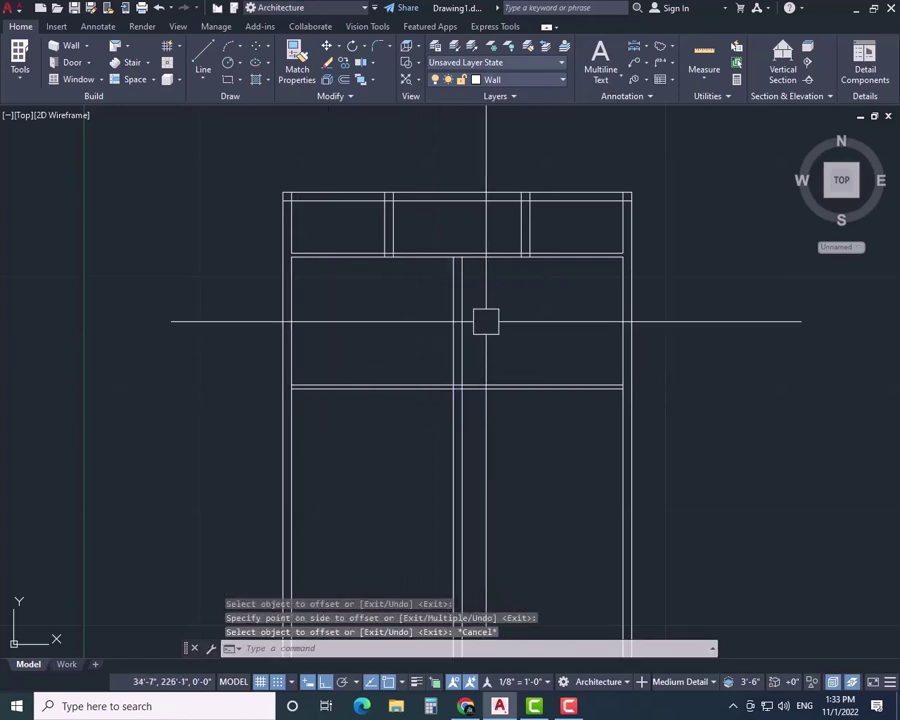
# - Trim the central dividing wall's lines below the lower horizontal partition
pyautogui.write('tr')
pyautogui.press('Return')
pyautogui.moveTo(396, 470); pyautogui.dragTo(498, 472)
pyautogui.press('Escape')
pyautogui.press('Escape')
pyautogui.press('Escape')
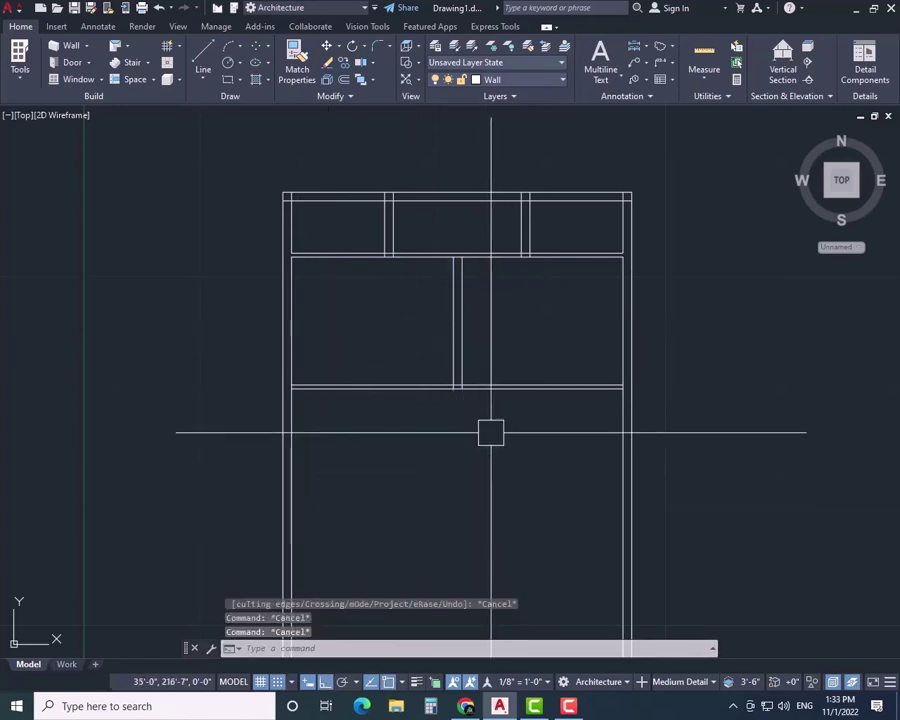
# - Offset both lines of the central dividing wall 4" outward to mark the near door jambs
pyautogui.scroll(-4, 462, 370)
pyautogui.scroll(6, 461, 372)
pyautogui.scroll(2, 460, 373)
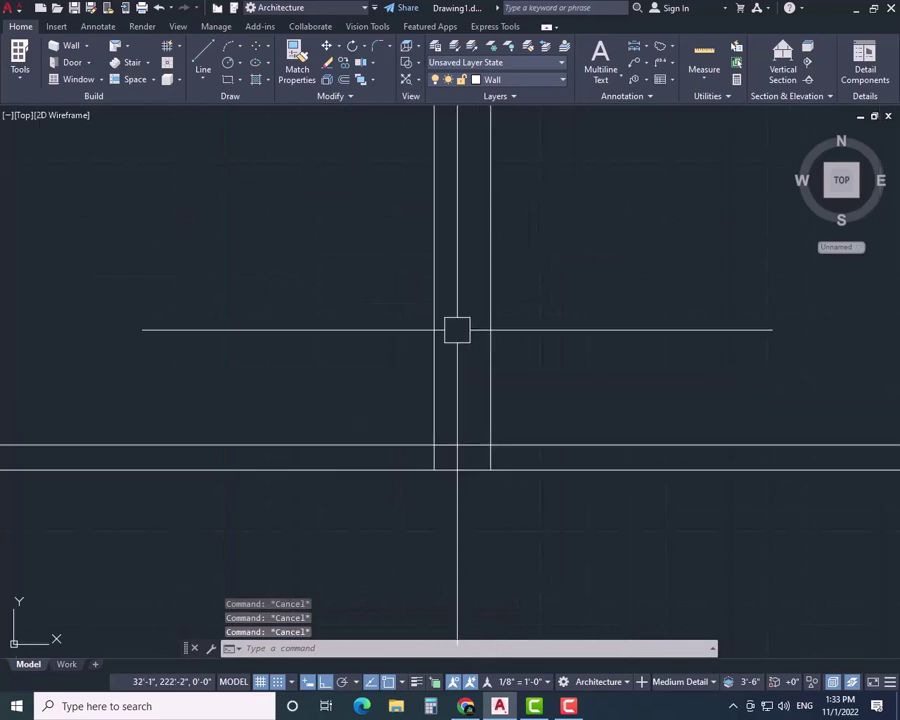
pyautogui.write('o')
pyautogui.press('Return')
pyautogui.write('4')
pyautogui.press('Return')
pyautogui.click(434, 345)
pyautogui.click(361, 351)
pyautogui.click(490, 355)
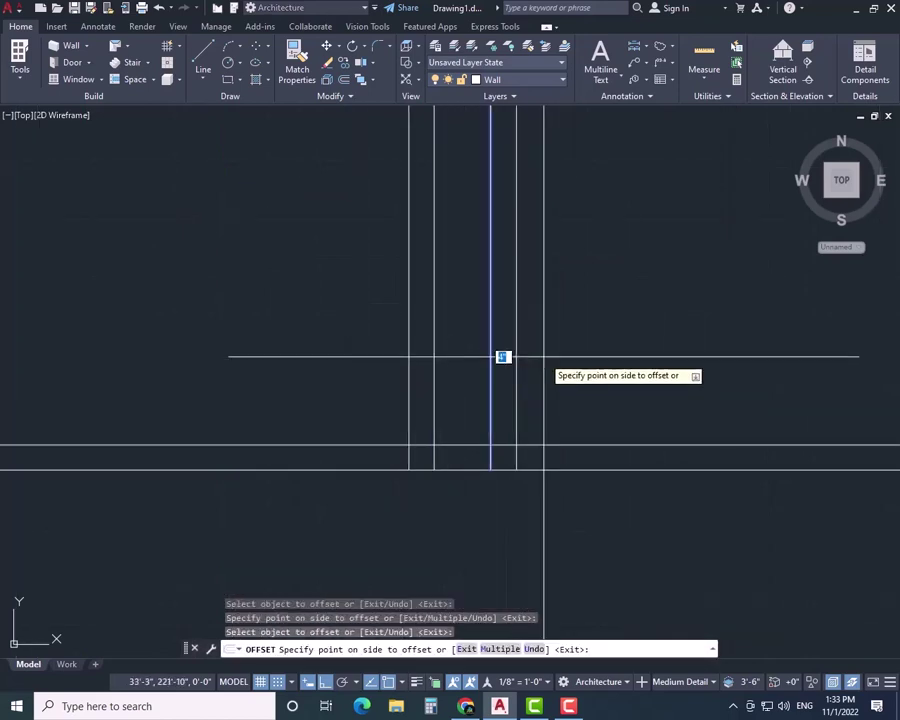
pyautogui.click(544, 357)
pyautogui.press('Escape')
# - Offset the two jamb lines 3'6" away from the central wall to mark the door widths
pyautogui.write('o')
pyautogui.press('Return')
pyautogui.write("3'6")
pyautogui.press('Return')
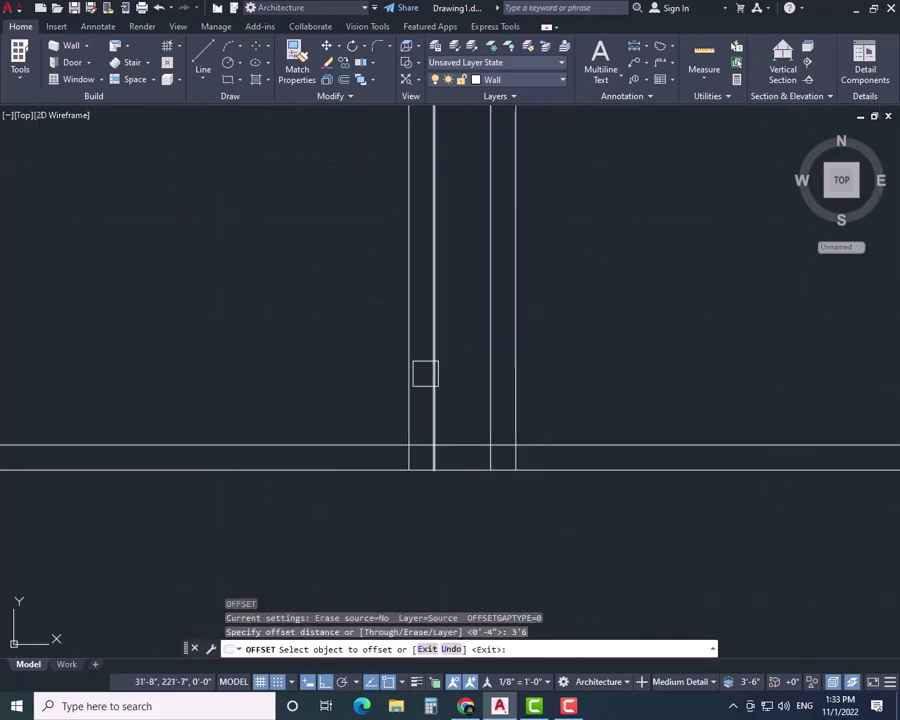
pyautogui.click(409, 375)
pyautogui.click(277, 356)
pyautogui.click(514, 393)
pyautogui.click(578, 380)
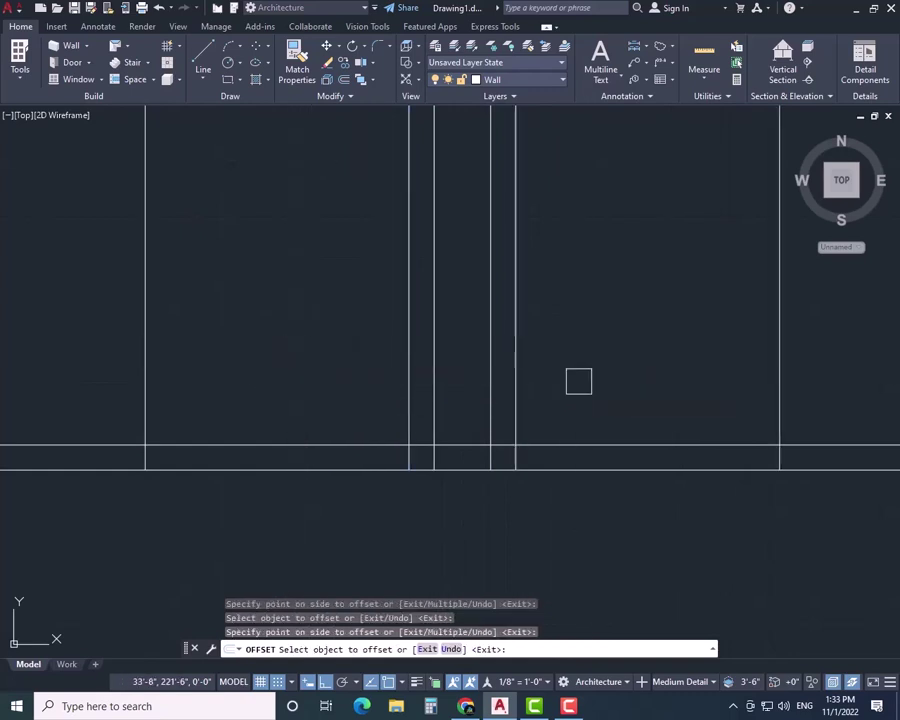
pyautogui.press('Escape')
# - Trim the partition to open both doorways and clean up the leftover jamb lines and central wall junction
pyautogui.write('tr')
pyautogui.press('Return')
pyautogui.moveTo(357, 349)
pyautogui.mouseDown()
pyautogui.moveTo(294, 498)
pyautogui.moveTo(84, 190)
pyautogui.mouseUp()
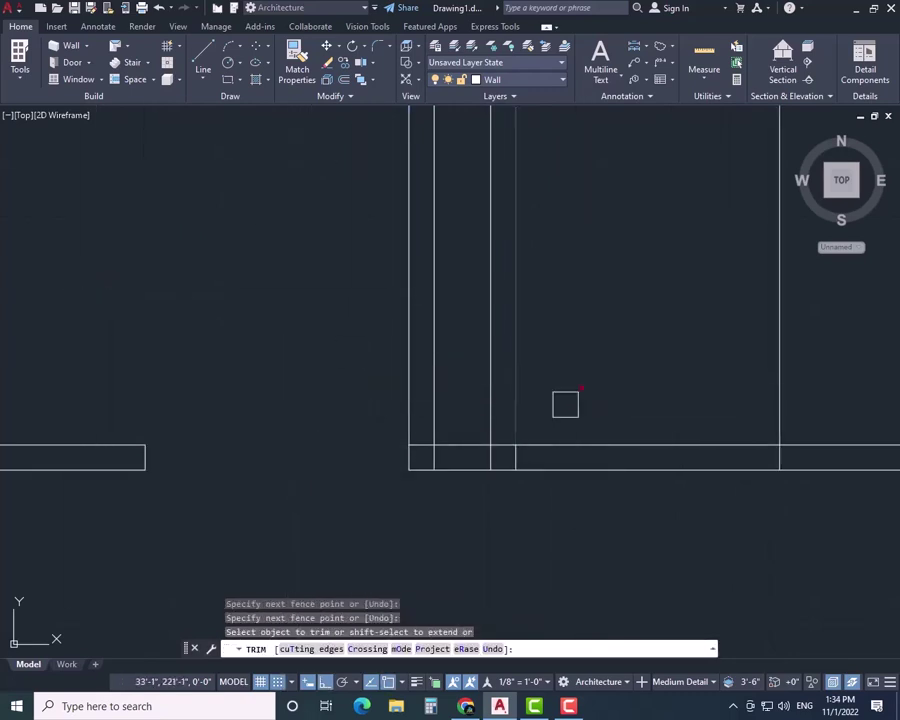
pyautogui.moveTo(623, 350); pyautogui.dragTo(817, 287)
pyautogui.click(406, 388)
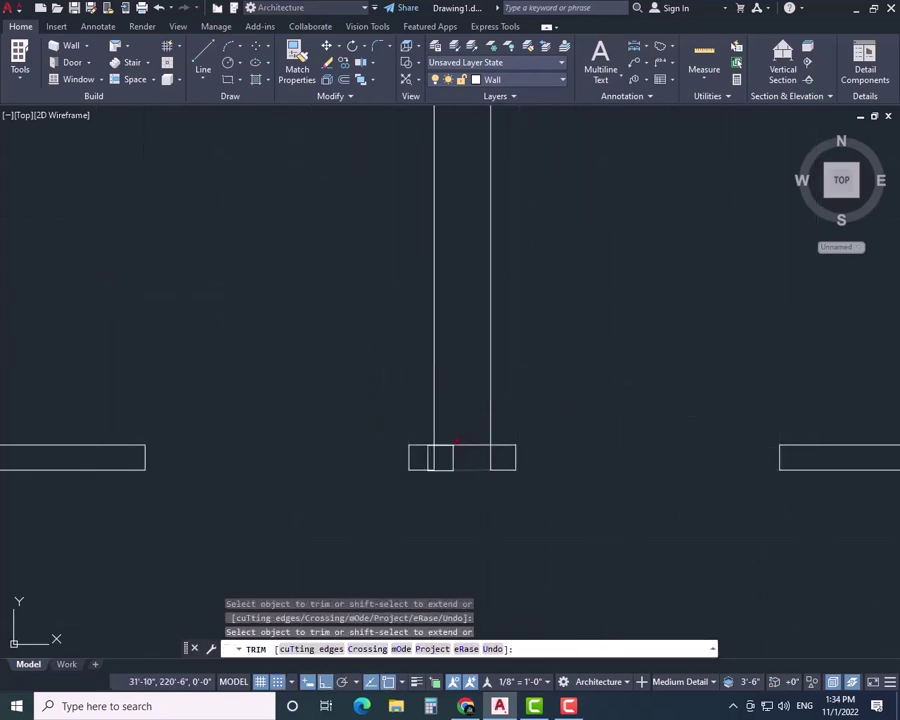
pyautogui.scroll(6, 440, 457)
pyautogui.press('Escape')
pyautogui.scroll(-3, 622, 386)
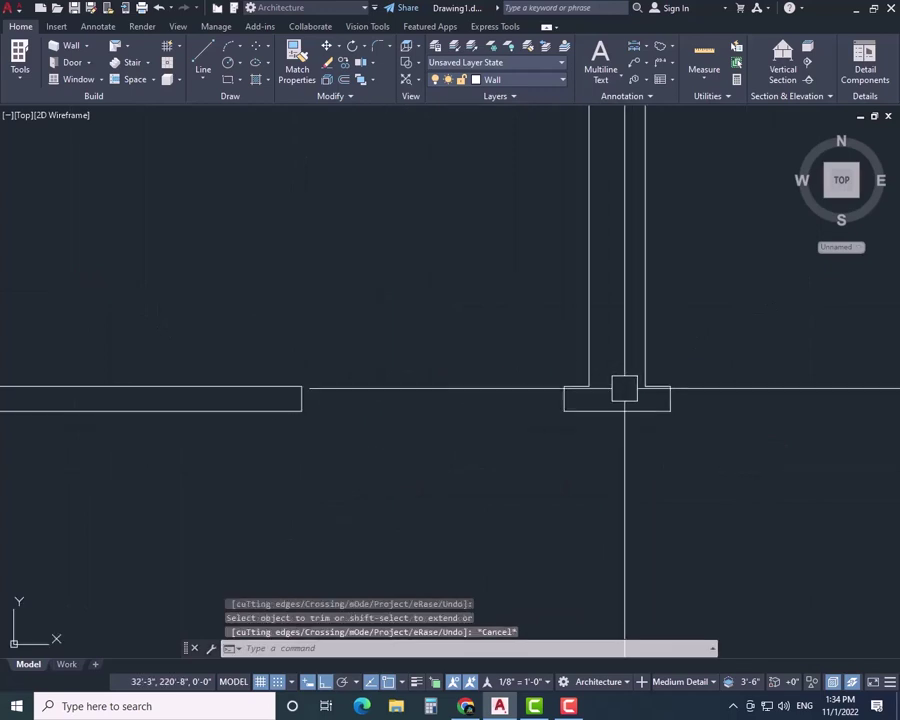
pyautogui.scroll(-2, 504, 492)
pyautogui.moveTo(504, 492); pyautogui.dragTo(458, 400, button='middle')
pyautogui.scroll(4, 476, 384)
pyautogui.scroll(3, 476, 384)
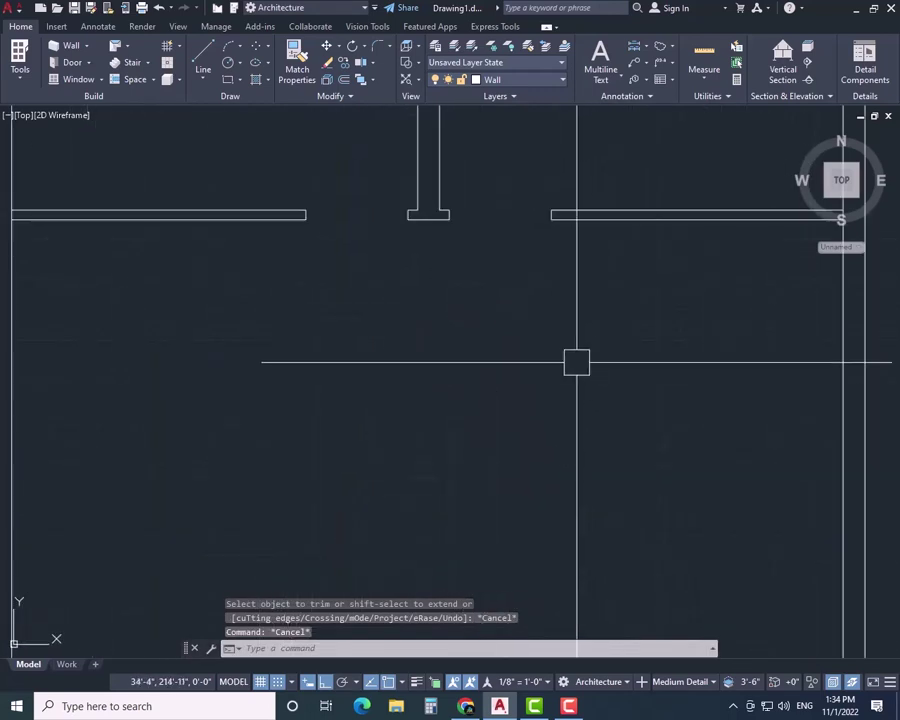
pyautogui.press('Escape')
pyautogui.write('o')
pyautogui.press('Return')
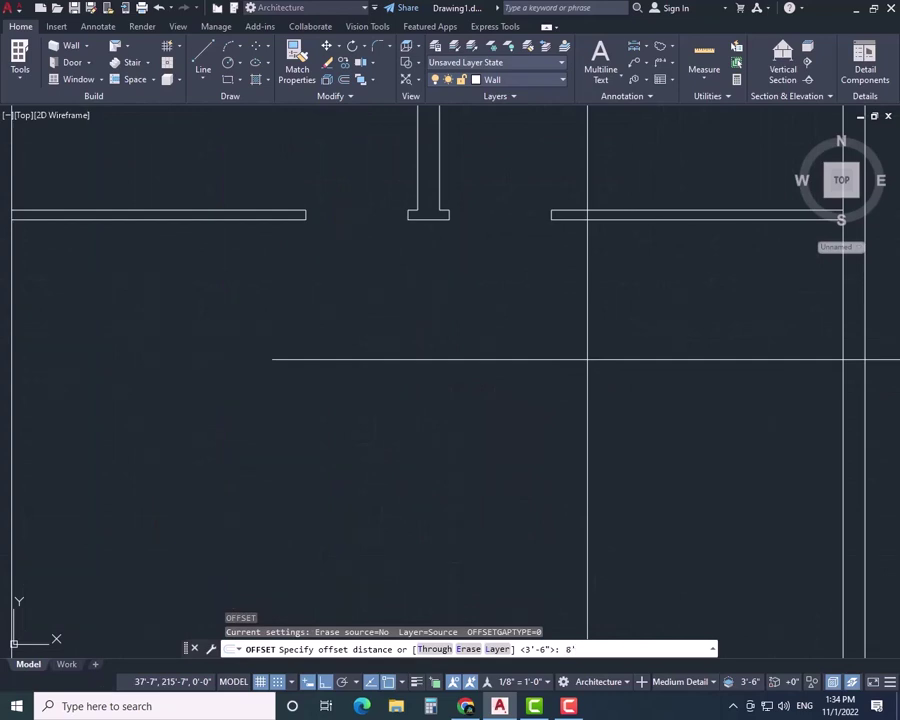
pyautogui.press('Escape')
pyautogui.press('Escape')
# - Trim the left wall's inner line where the lower room partition joins it
pyautogui.scroll(-2, 324, 318)
pyautogui.scroll(4, 246, 240)
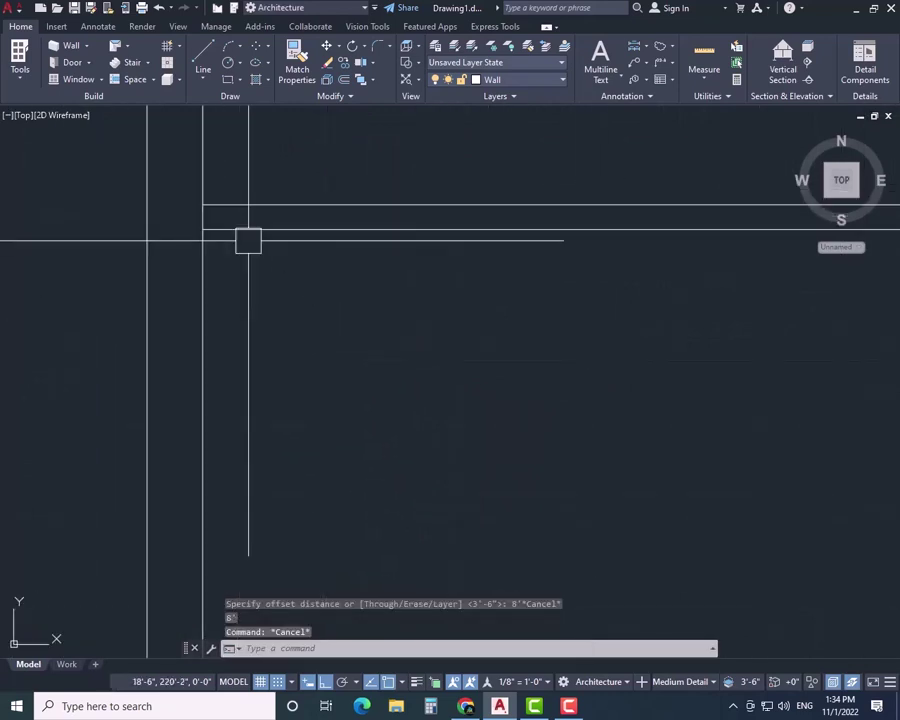
pyautogui.write('tr')
pyautogui.press('Return')
pyautogui.scroll(2, 205, 218)
pyautogui.click(203, 217)
pyautogui.scroll(-4, 201, 217)
pyautogui.press('Escape')
pyautogui.press('Escape')
pyautogui.press('Escape')
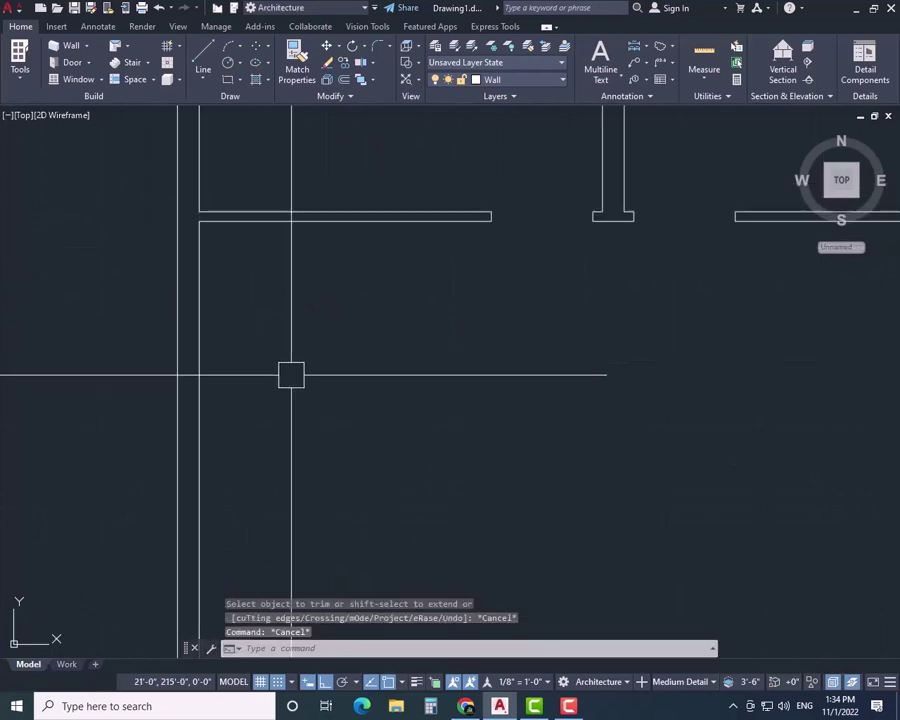
# - Offset the left wall's inner line below the room partition 8' to the right
pyautogui.scroll(-1, 291, 374)
pyautogui.moveTo(291, 374); pyautogui.dragTo(269, 275, button='middle')
pyautogui.write('o')
pyautogui.press('Return')
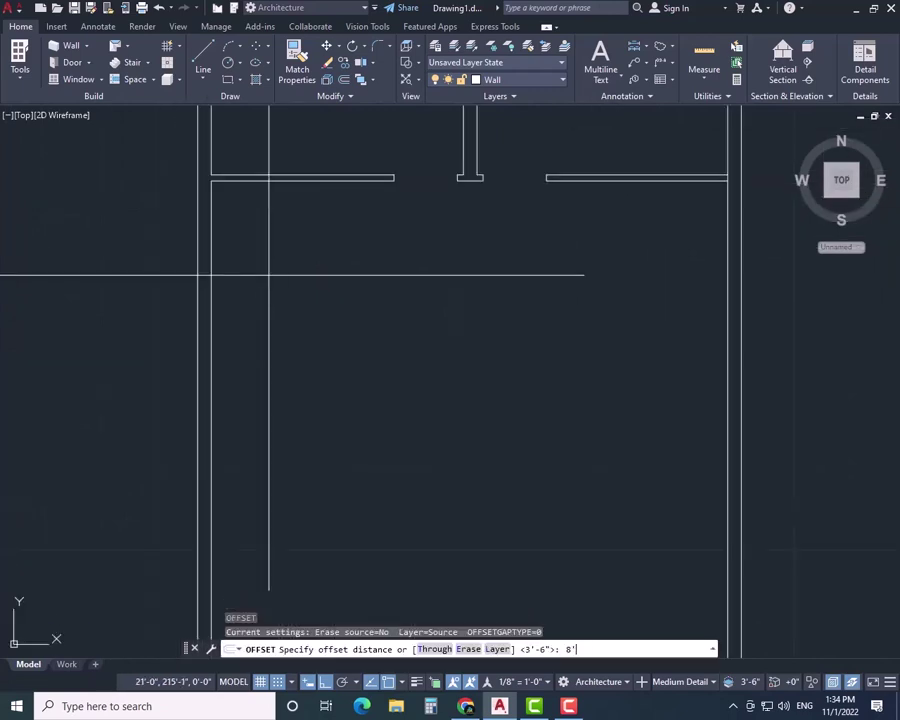
pyautogui.write("8'")
pyautogui.press('Return')
pyautogui.click(211, 290)
pyautogui.click(475, 363)
pyautogui.press('Escape')
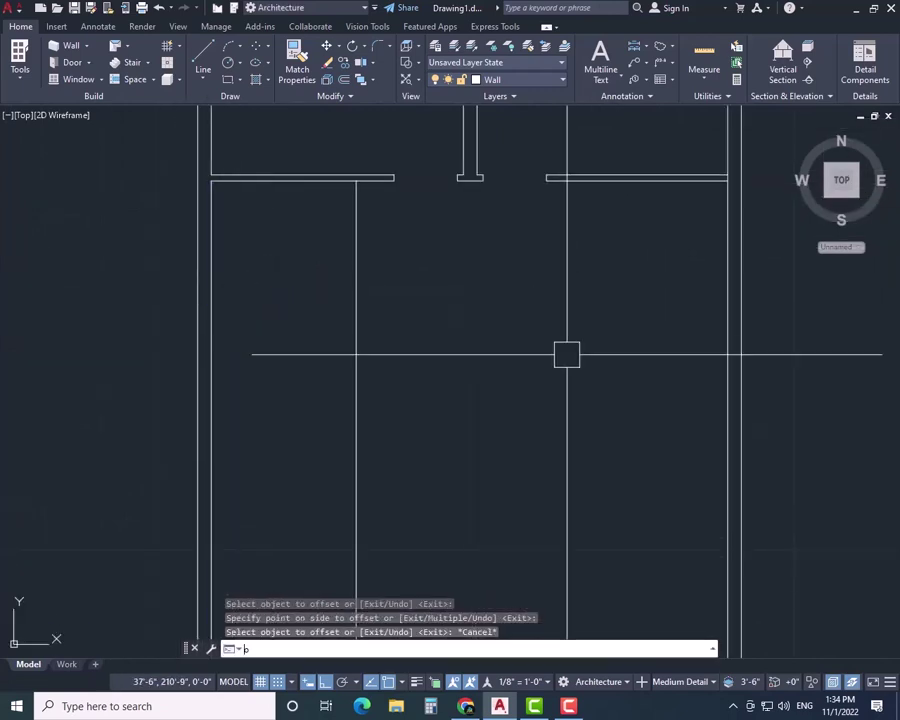
# - Offset the new vertical line below the left room 4" to the right to form a partition
pyautogui.press('Return')
pyautogui.write('4')
pyautogui.press('Return')
pyautogui.click(357, 257)
pyautogui.click(392, 257)
pyautogui.press('Escape')
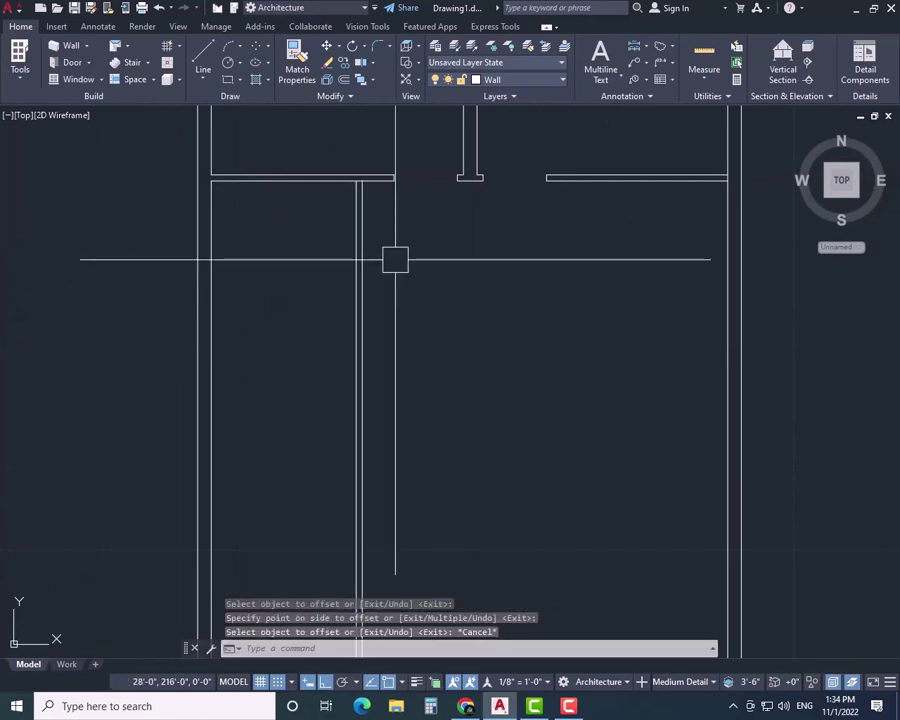
# - Offset the lower line of the left room's bottom partition 11' downward
pyautogui.press('Return')
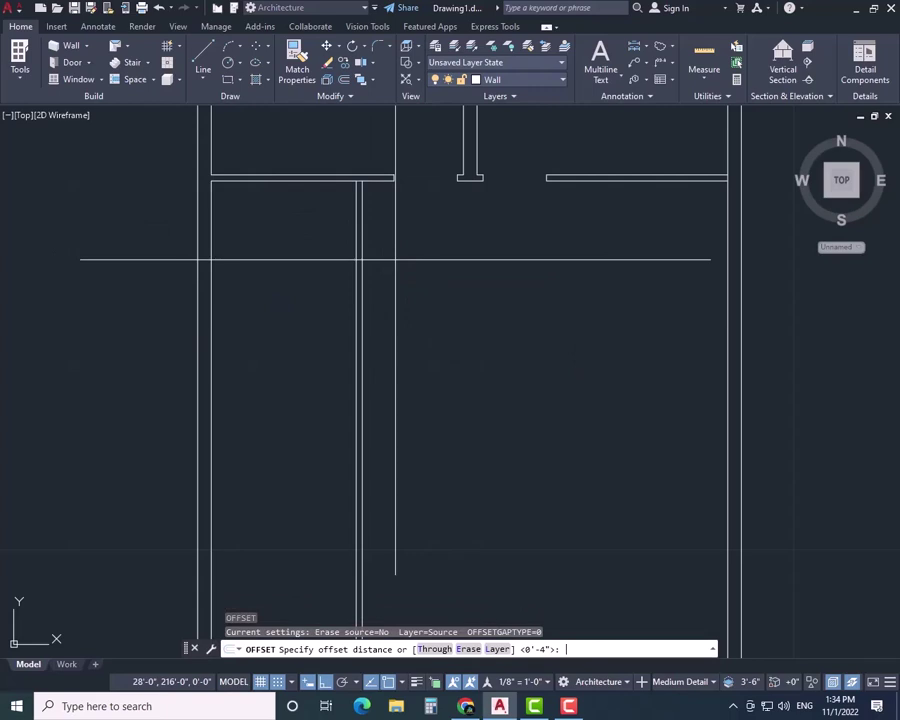
pyautogui.press('Return')
pyautogui.click(282, 180)
pyautogui.click(282, 220)
pyautogui.press('Escape')
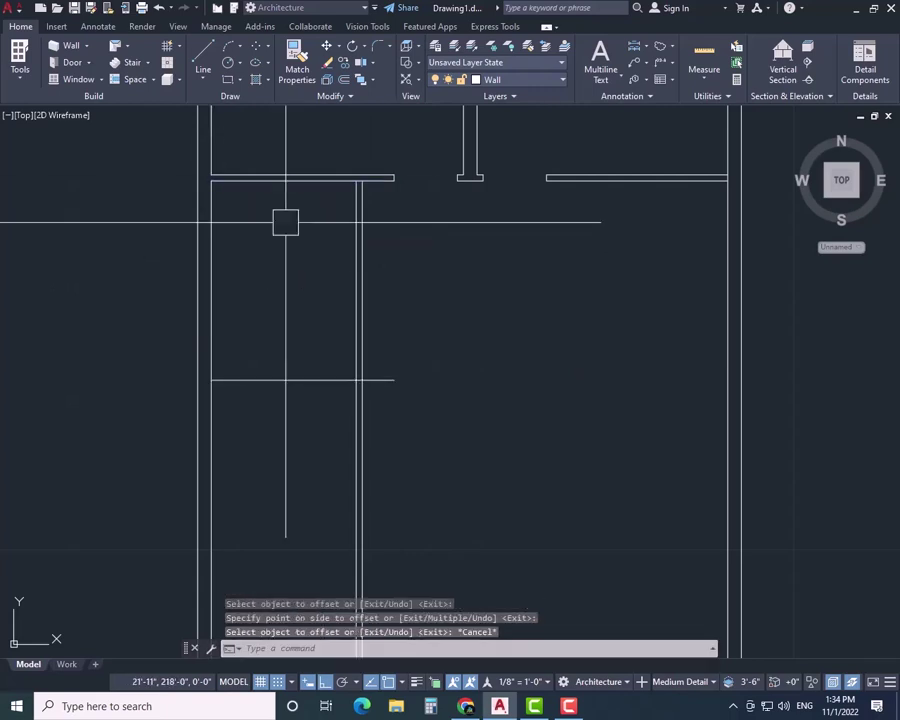
# - Offset the new short horizontal line 4" downward to complete the lower-left room's bottom partition
pyautogui.press('Return')
pyautogui.write('4')
pyautogui.press('Return')
pyautogui.click(296, 371)
pyautogui.click(296, 400)
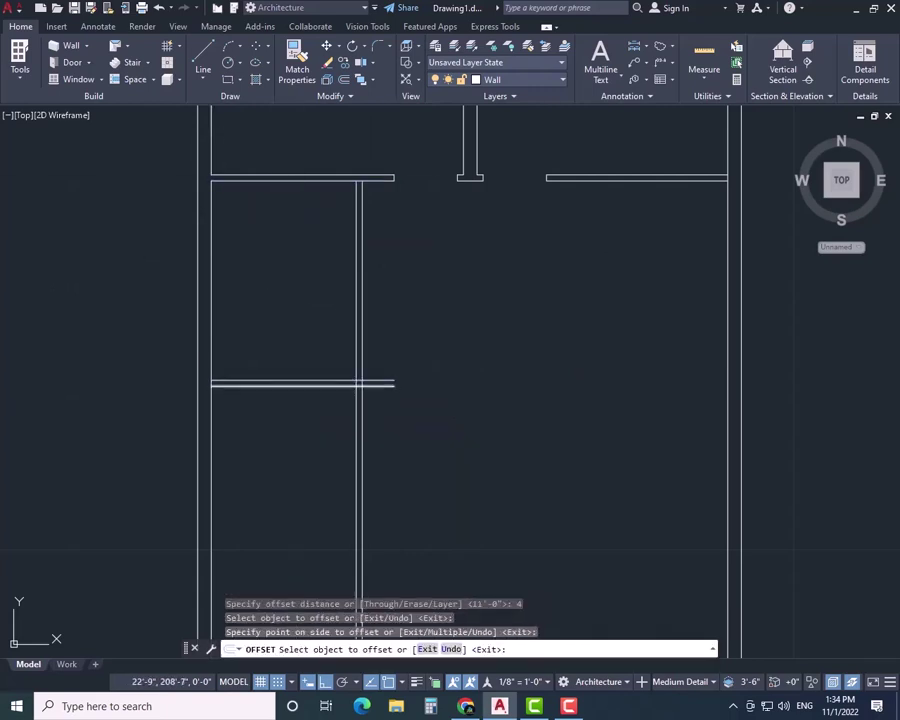
pyautogui.press('Escape')
pyautogui.scroll(5, 370, 375)
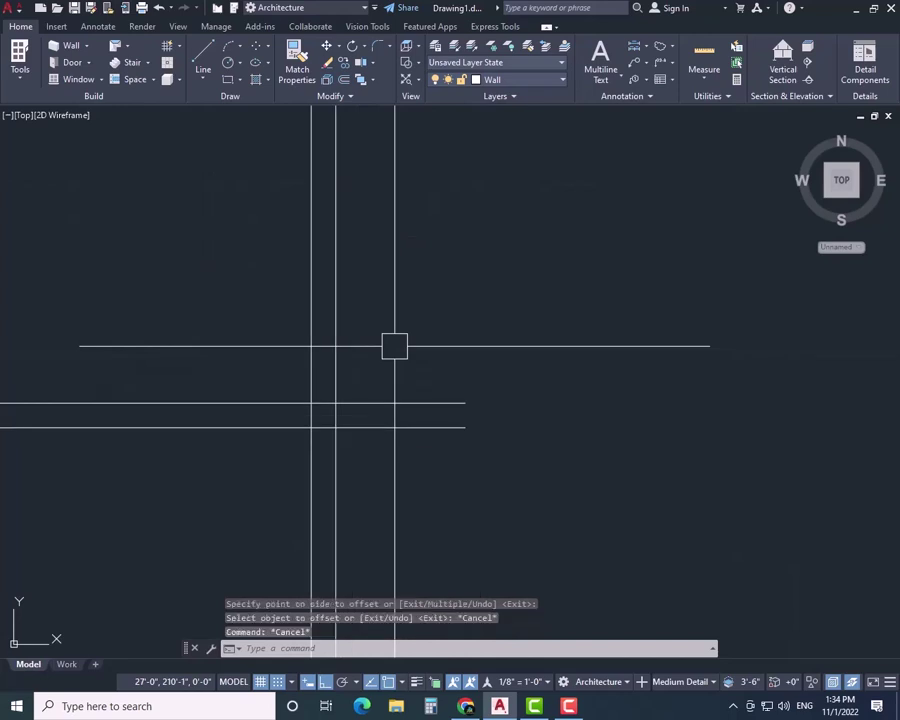
pyautogui.press('Return')
pyautogui.press('Return')
pyautogui.press('Escape')
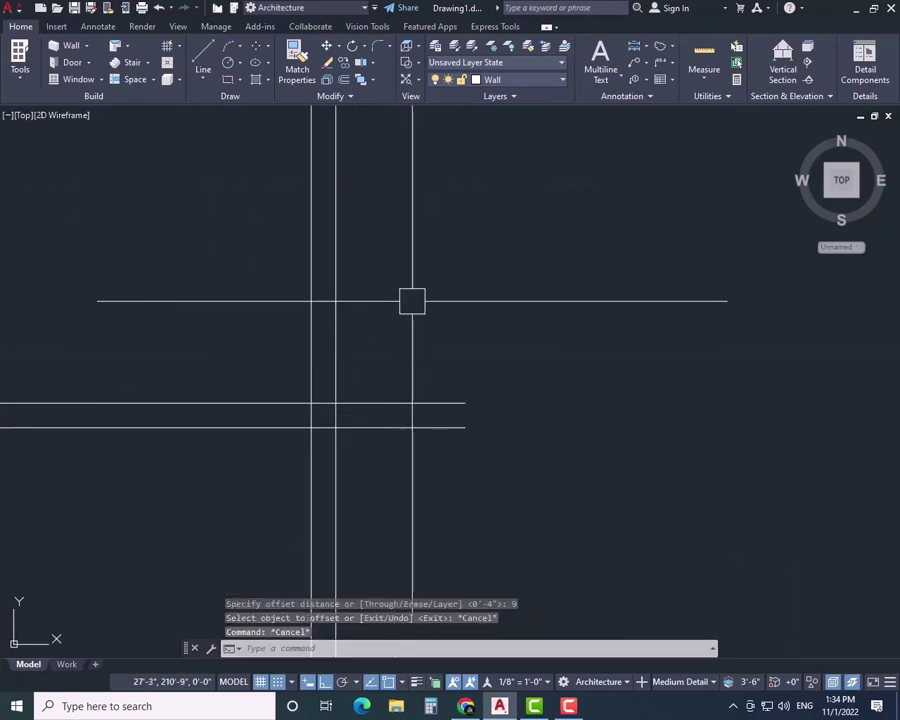
pyautogui.press('Escape')
# - Trim the overhanging partition line ends outside the left room's lower-right corner
pyautogui.scroll(4, 412, 300)
pyautogui.write('tr')
pyautogui.press('Return')
pyautogui.scroll(-5, 412, 301)
pyautogui.moveTo(288, 475); pyautogui.dragTo(412, 288)
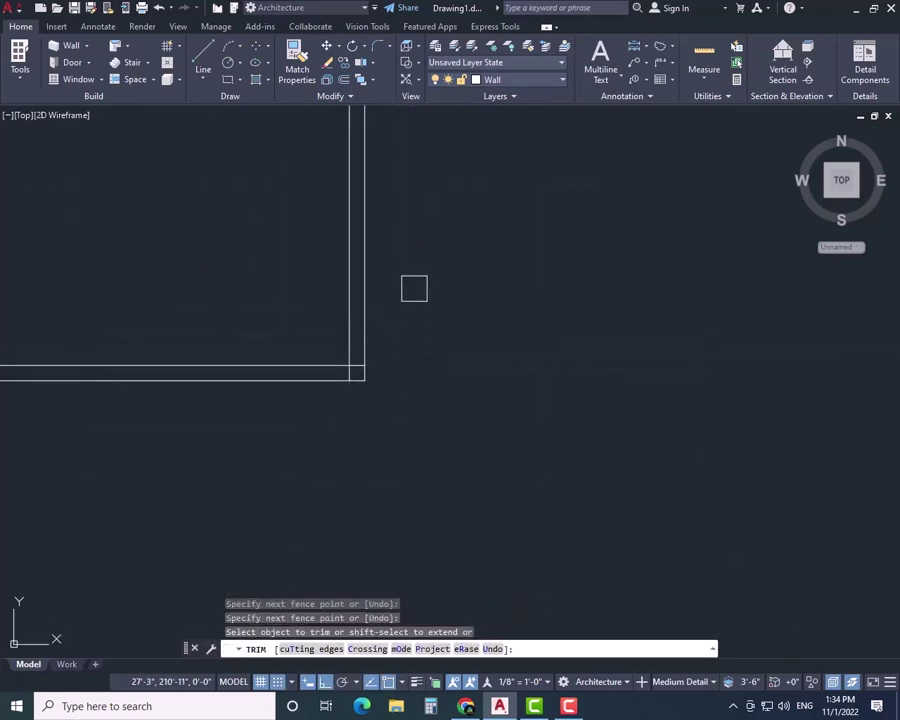
pyautogui.scroll(-3, 414, 288)
pyautogui.moveTo(414, 322); pyautogui.dragTo(420, 462, button='middle')
pyautogui.press('Escape')
# - Offset the lower line of the left room's upper partition 4" downward to mark the door jamb
pyautogui.write('o')
pyautogui.press('Return')
pyautogui.write('4')
pyautogui.press('Return')
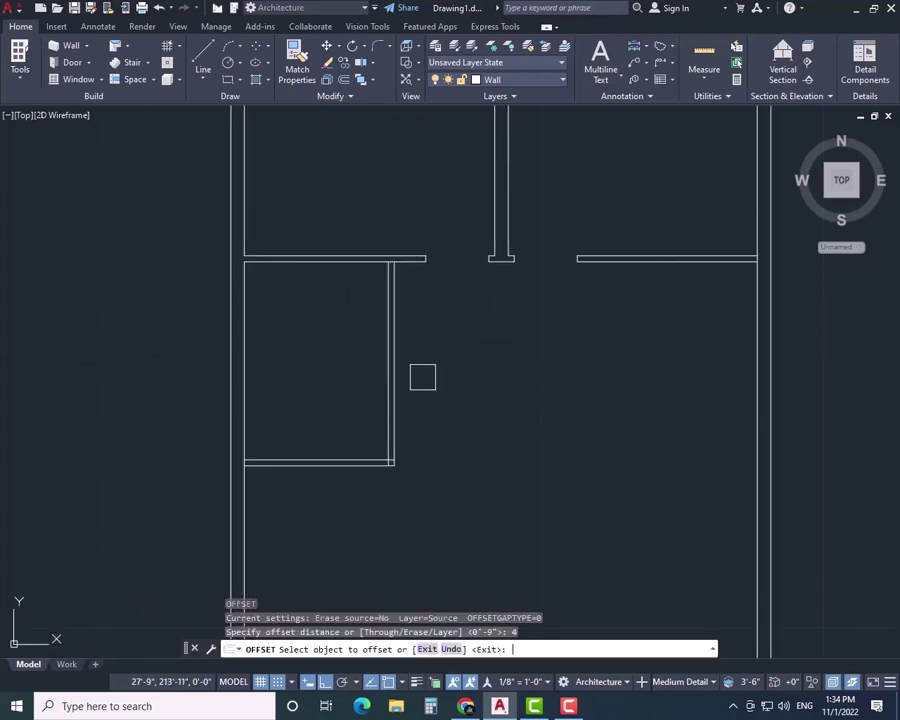
pyautogui.scroll(4, 369, 272)
pyautogui.click(376, 259)
pyautogui.click(376, 255)
pyautogui.click(370, 264)
pyautogui.press('Escape')
# - Offset the jamb line 3' downward to mark the other side of the left room's door opening
pyautogui.press('Return')
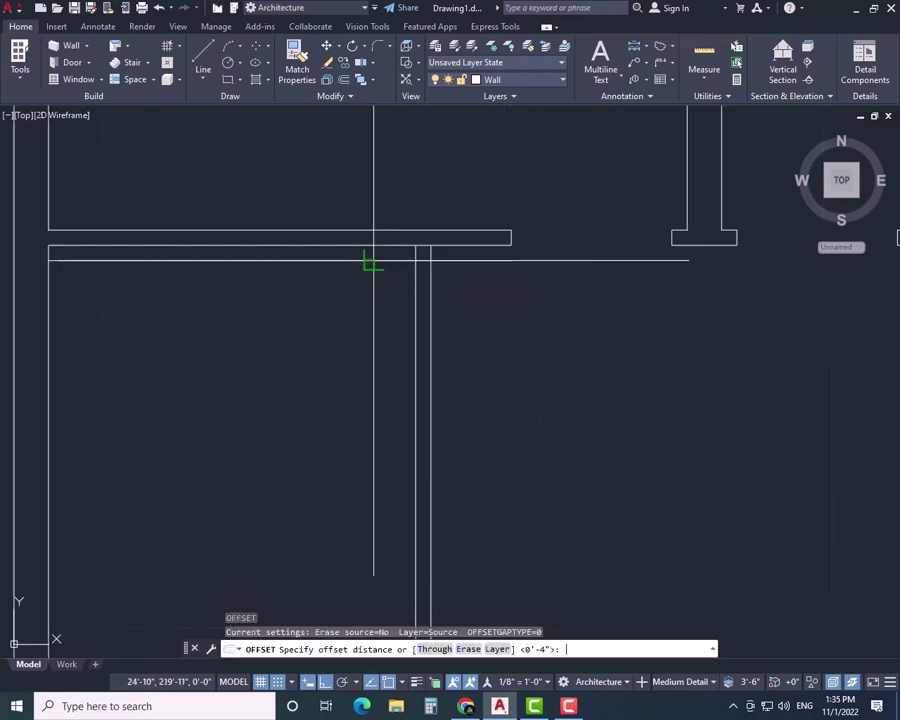
pyautogui.write("3'")
pyautogui.press('Return')
pyautogui.click(369, 261)
pyautogui.click(367, 326)
pyautogui.press('Escape')
# - Trim the left room's vertical partition between the jamb lines and remove the excess line pieces to form the door opening
pyautogui.write('tr')
pyautogui.press('Return')
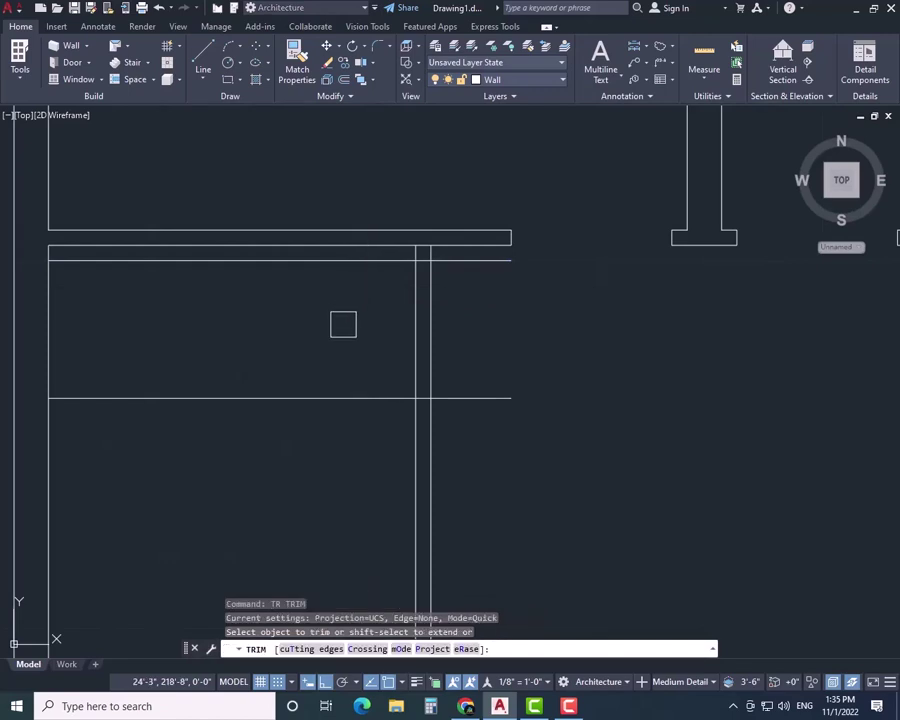
pyautogui.moveTo(445, 335); pyautogui.dragTo(335, 449)
pyautogui.press('Return')
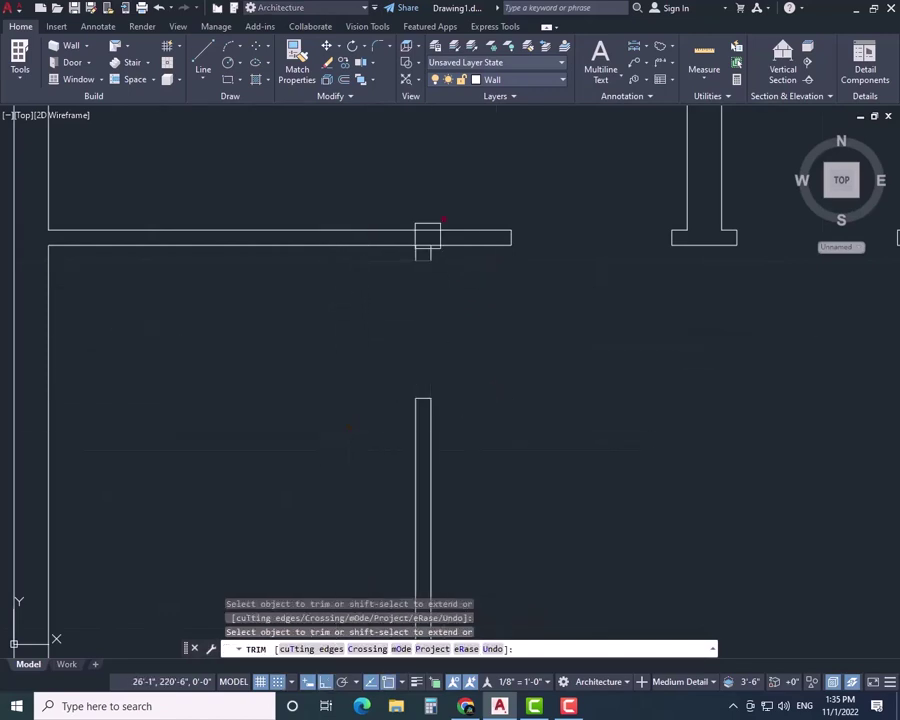
pyautogui.scroll(5, 427, 237)
pyautogui.scroll(-5, 420, 304)
pyautogui.press('Escape')
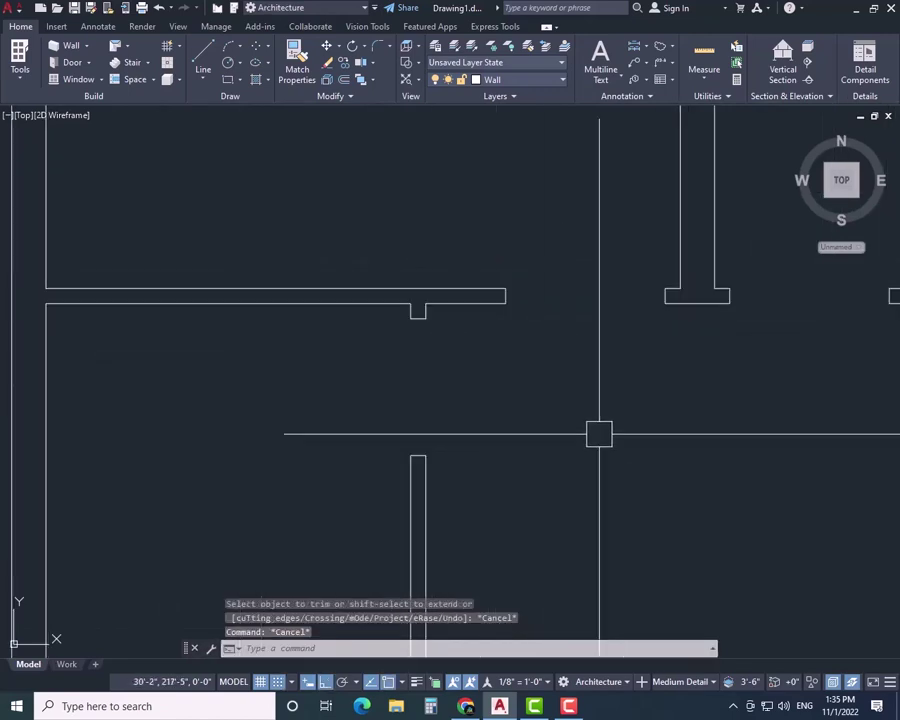
# - Extend both lines of the left room's bottom partition to the right outer wall's inner line
pyautogui.scroll(-5, 438, 267)
pyautogui.scroll(3, 430, 318)
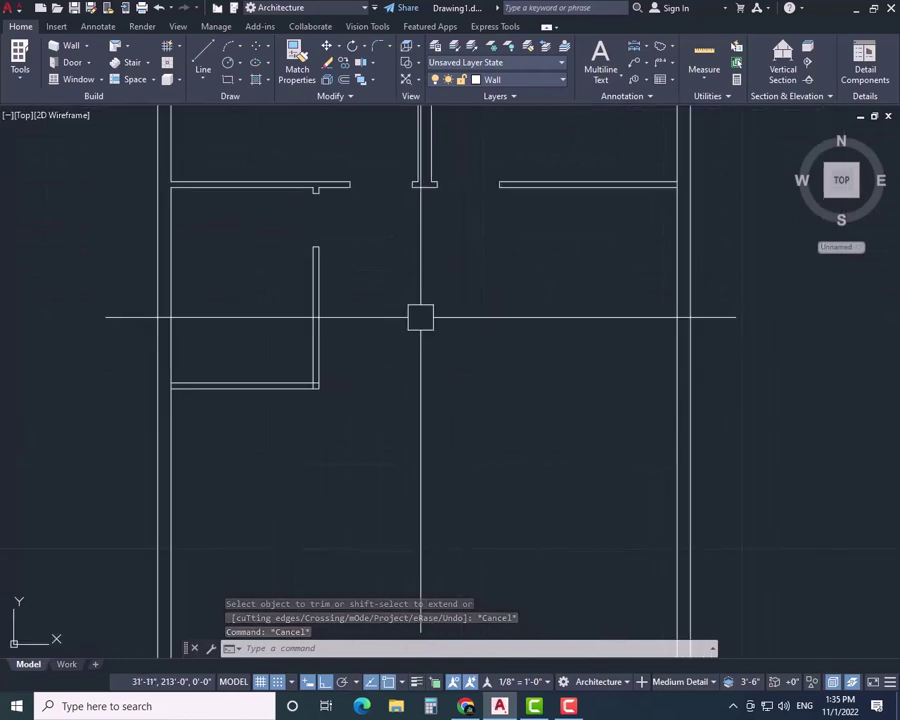
pyautogui.press('Escape')
pyautogui.press('Escape')
pyautogui.write('ex')
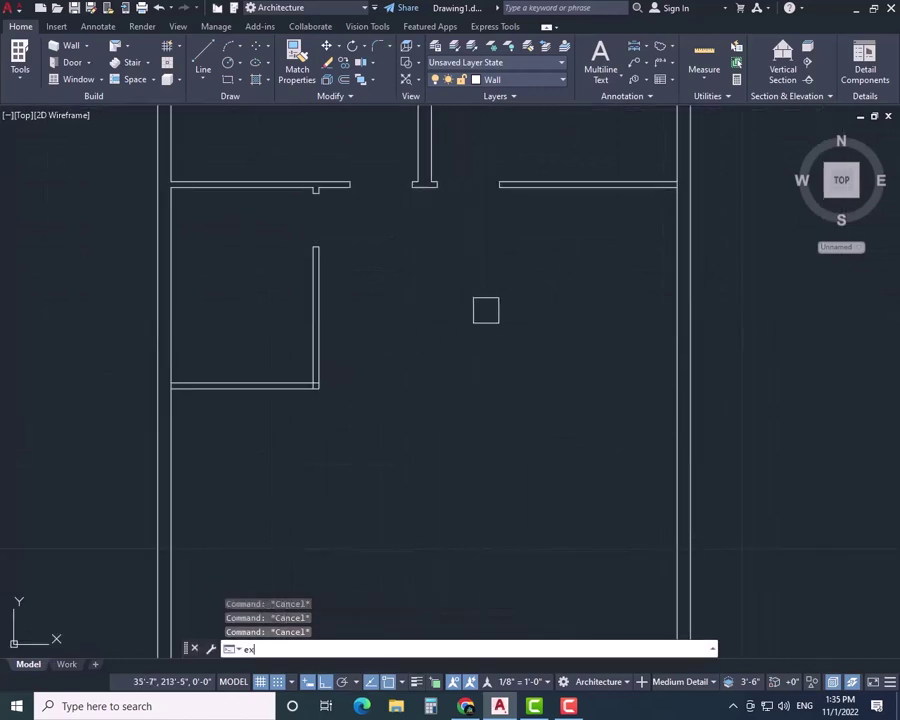
pyautogui.press('Return')
pyautogui.click(305, 386)
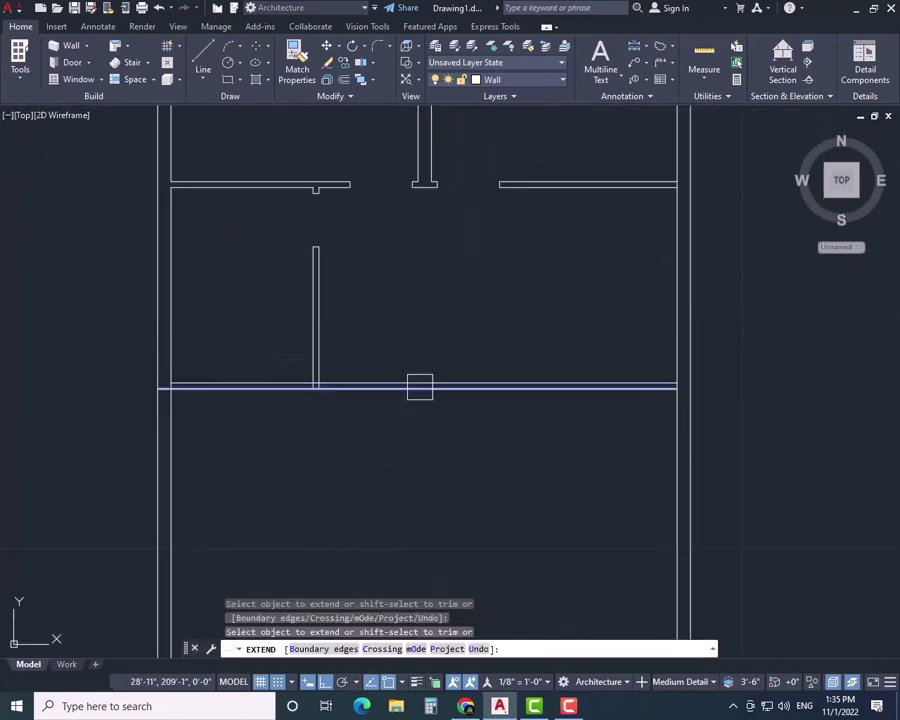
pyautogui.press('Escape')
# - Trim the right wall's inner line where the upper room partition meets it
pyautogui.write('tr')
pyautogui.press('Return')
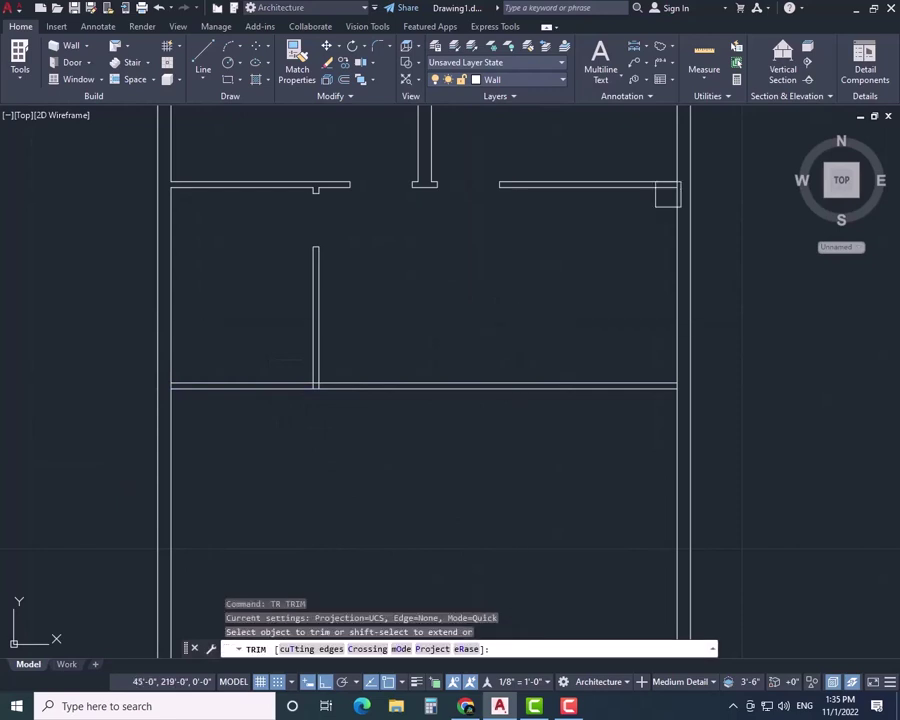
pyautogui.scroll(5, 686, 180)
pyautogui.click(659, 209)
pyautogui.hotkey('ctrl', 'z')
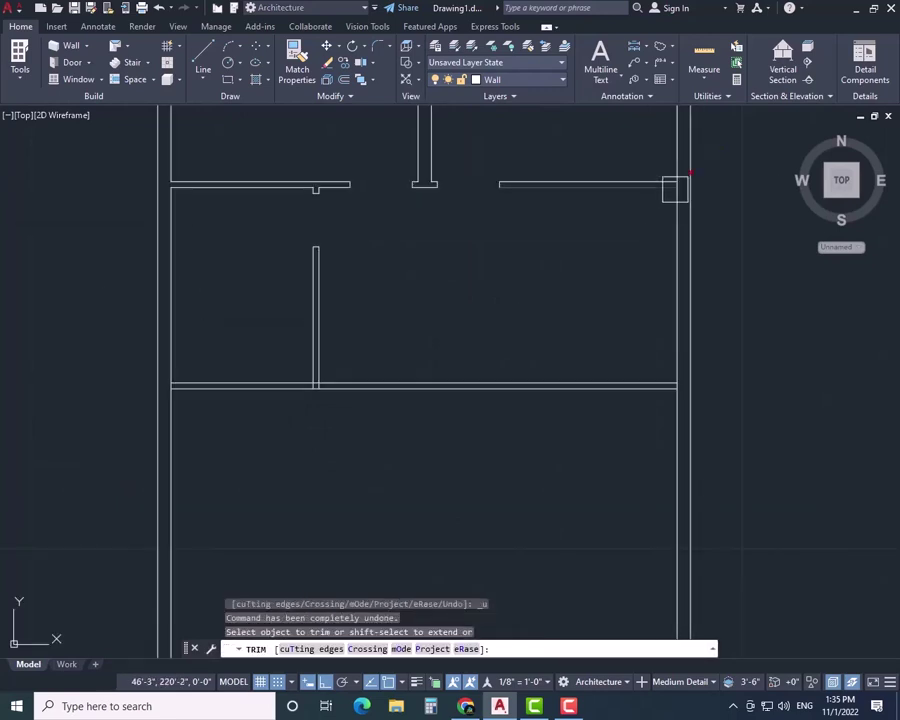
pyautogui.scroll(-6, 675, 189)
pyautogui.press('Escape')
pyautogui.press('Escape')
pyautogui.press('Escape')
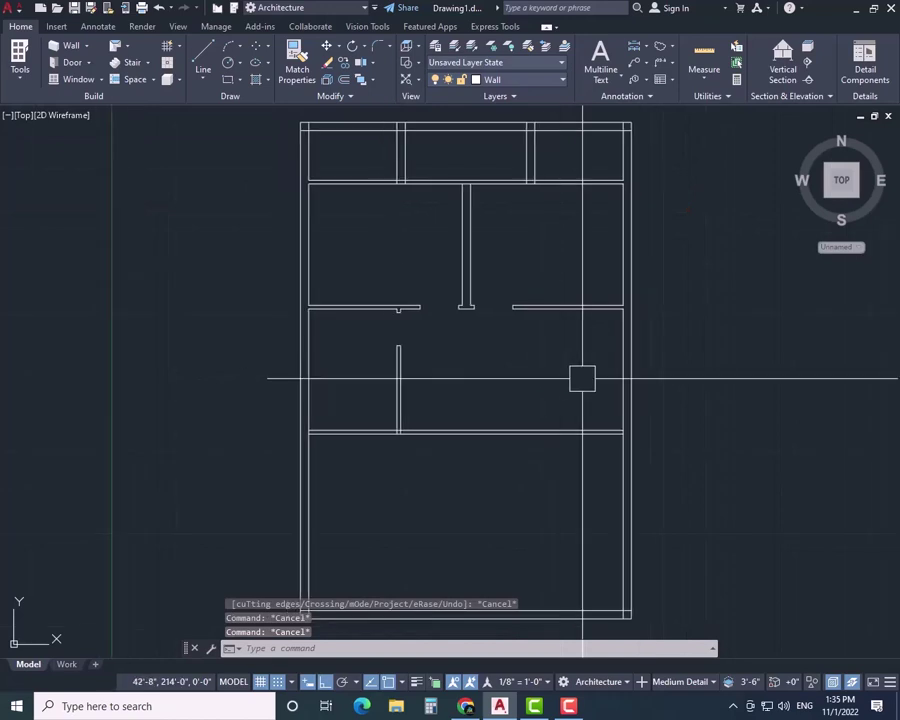
# - Offset the right wall's inner line below the upper room partition 2'-6" to the left
pyautogui.scroll(2, 582, 378)
pyautogui.press('Escape')
pyautogui.write('o')
pyautogui.press('Return')
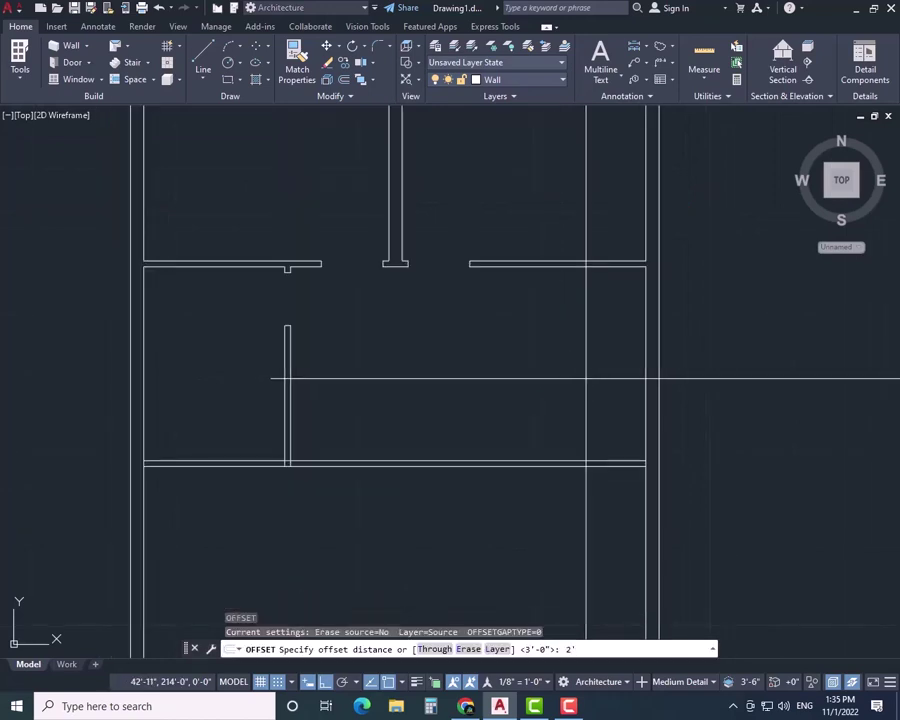
pyautogui.write("2'-6")
pyautogui.press('Return')
pyautogui.click(645, 371)
pyautogui.click(608, 371)
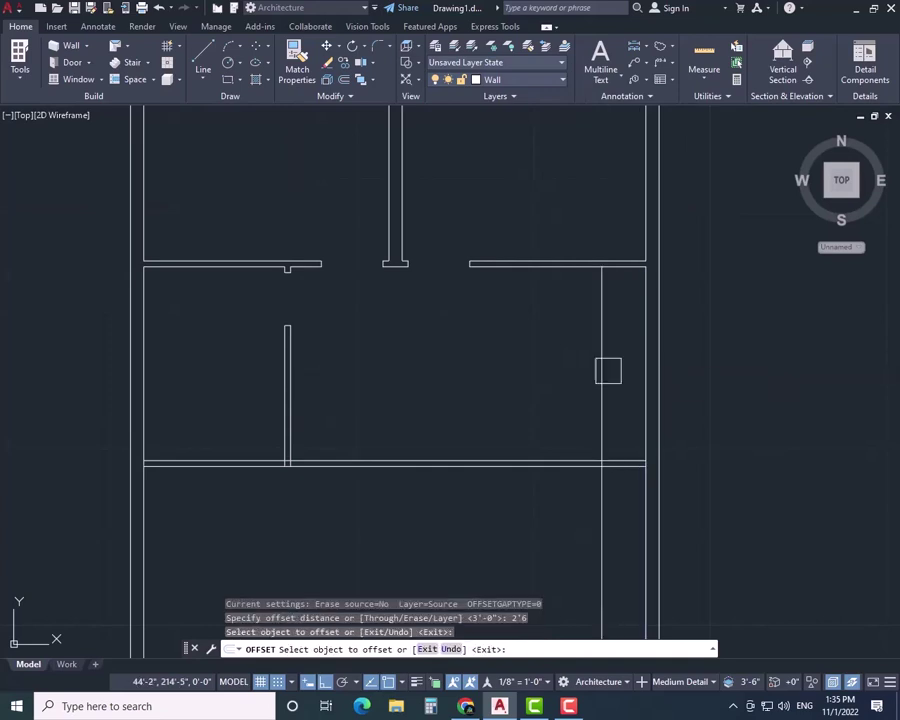
pyautogui.press('Escape')
# - Offset the new vertical line beside the right wall 9" to the left to form a wall
pyautogui.write('o')
pyautogui.press('Return')
pyautogui.press('Return')
pyautogui.click(600, 374)
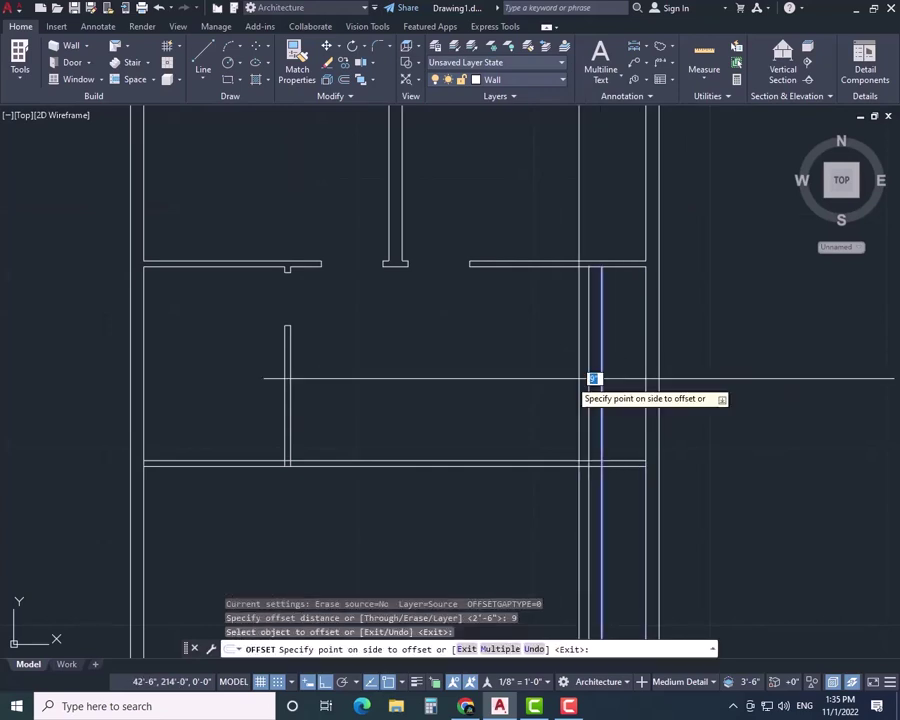
pyautogui.click(588, 470)
pyautogui.press('Escape')
# - Trim the right vertical wall's two lines below the long horizontal partition
pyautogui.write('tr')
pyautogui.press('Return')
pyautogui.moveTo(574, 545); pyautogui.dragTo(612, 524)
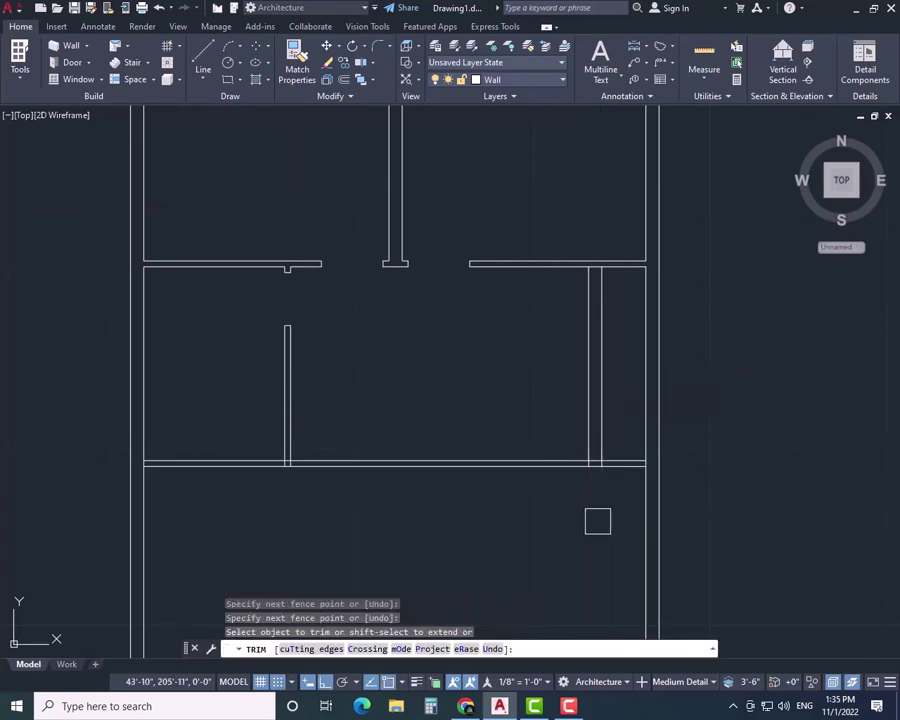
pyautogui.press('Escape')
pyautogui.write('o')
pyautogui.press('Return')
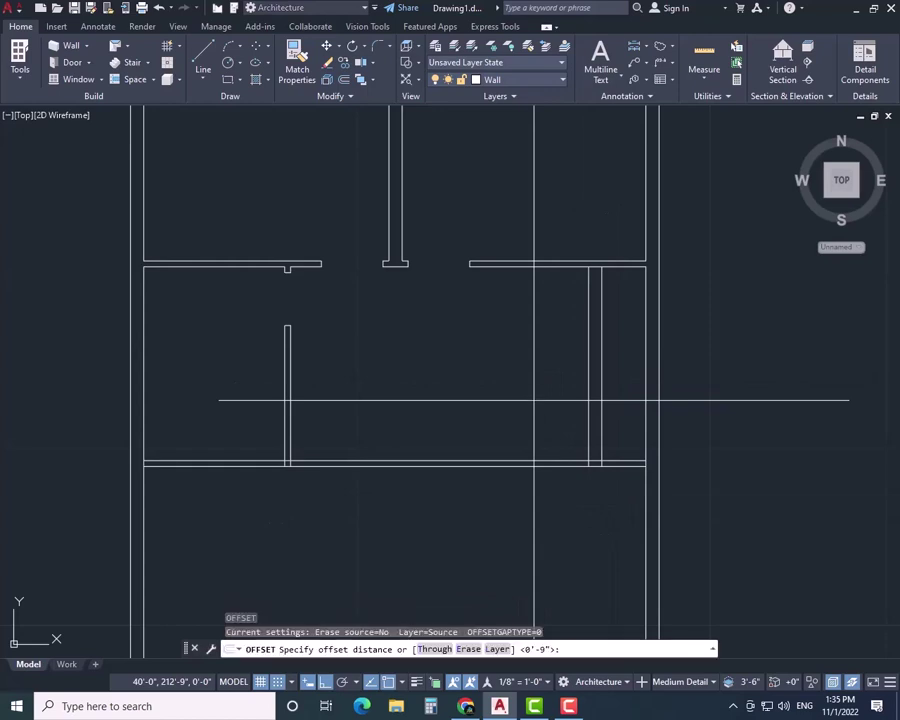
pyautogui.write("11'")
pyautogui.press('Escape')
pyautogui.moveTo(492, 518); pyautogui.dragTo(495, 425, button='middle')
pyautogui.press('Escape')
pyautogui.write('tr')
pyautogui.press('Return')
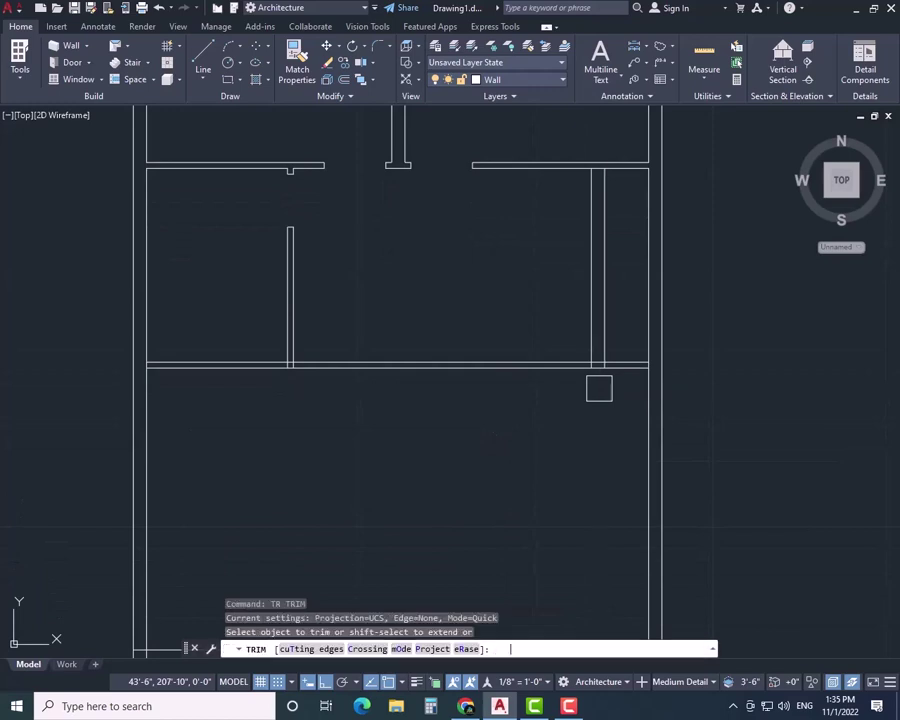
pyautogui.scroll(-2, 542, 420)
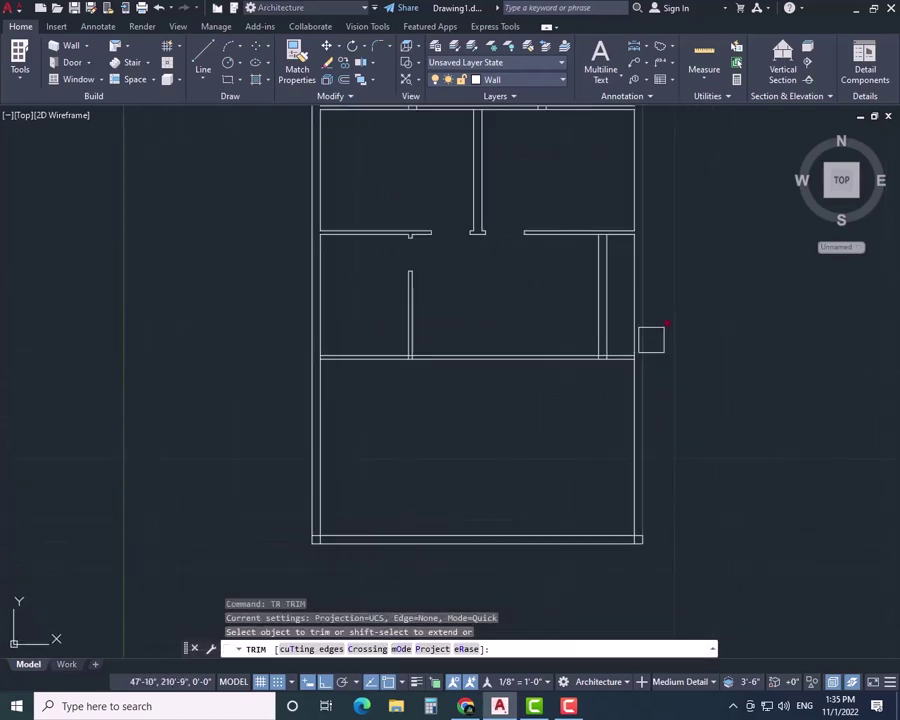
pyautogui.scroll(4, 538, 338)
pyautogui.scroll(-2, 538, 338)
pyautogui.press('Escape')
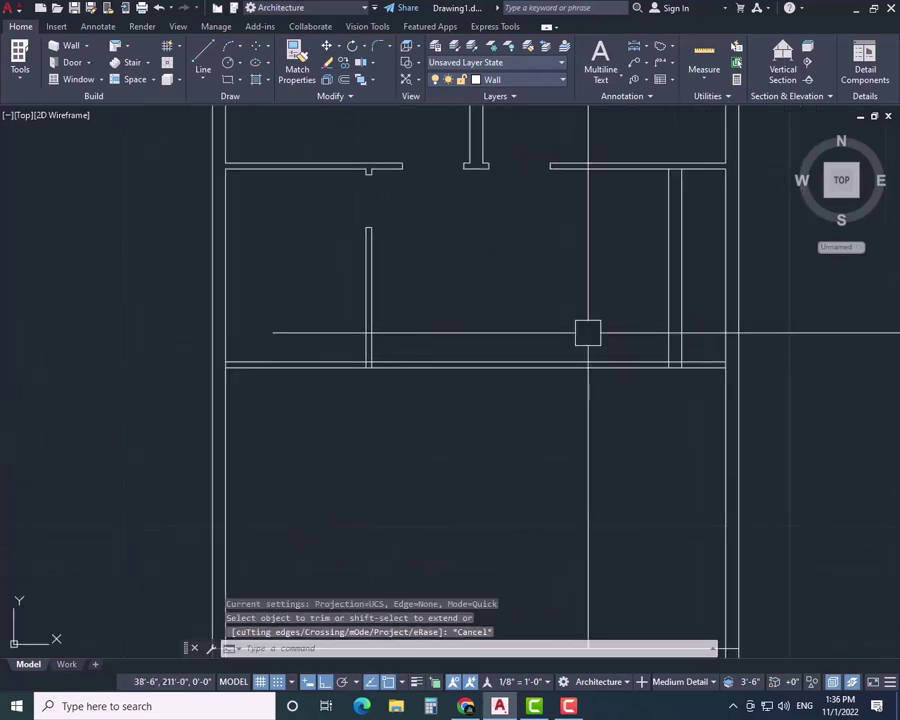
pyautogui.write('o')
pyautogui.press('Return')
pyautogui.scroll(3, 551, 422)
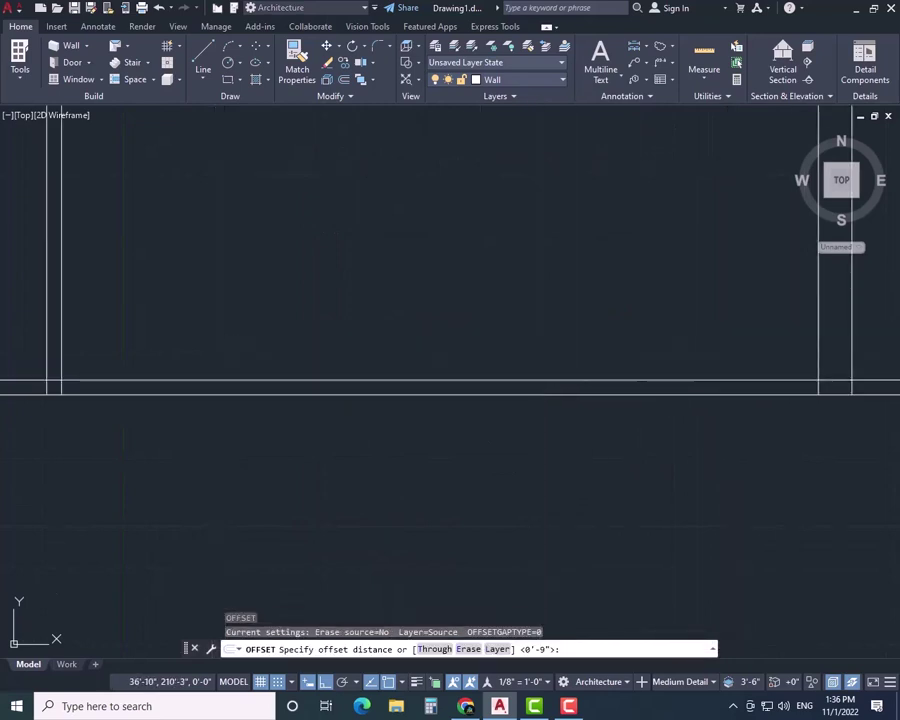
pyautogui.press('Escape')
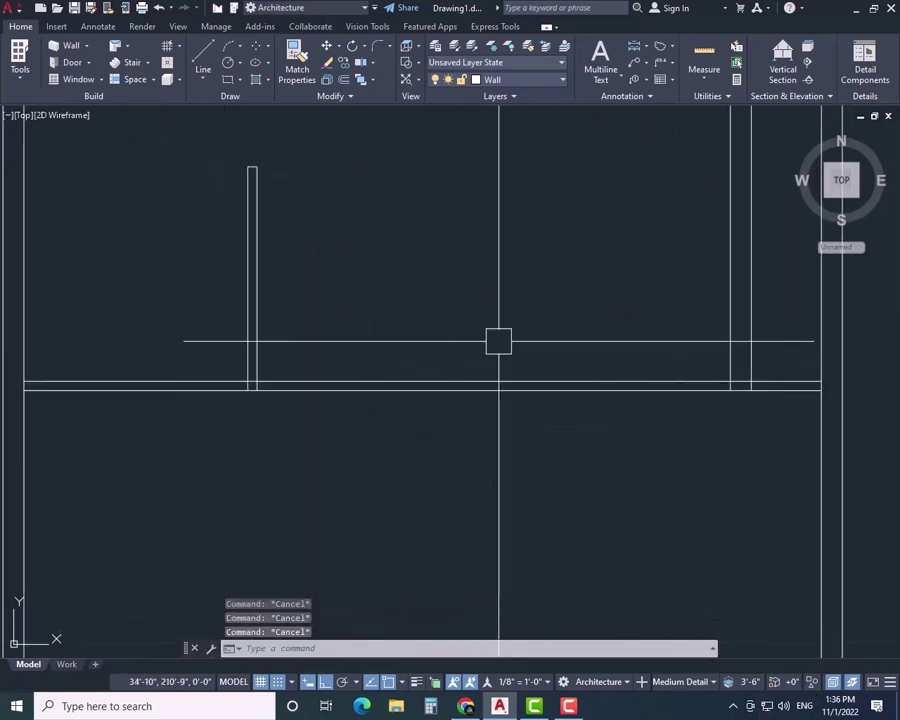
# - Offset the long horizontal partition's lower line 9" upward
pyautogui.write('o')
pyautogui.press('Return')
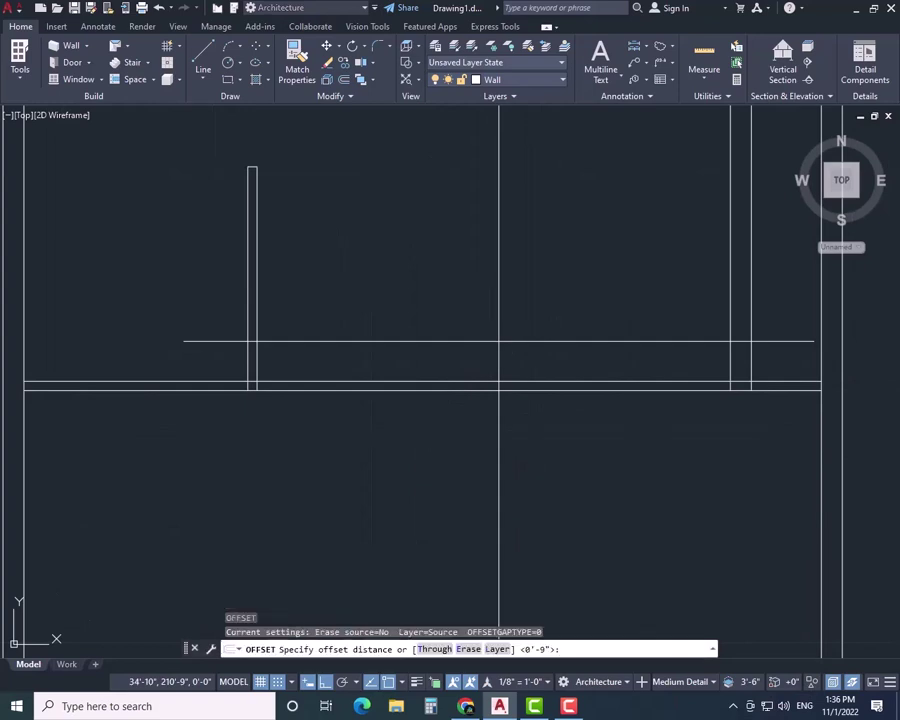
pyautogui.write('9')
pyautogui.press('Return')
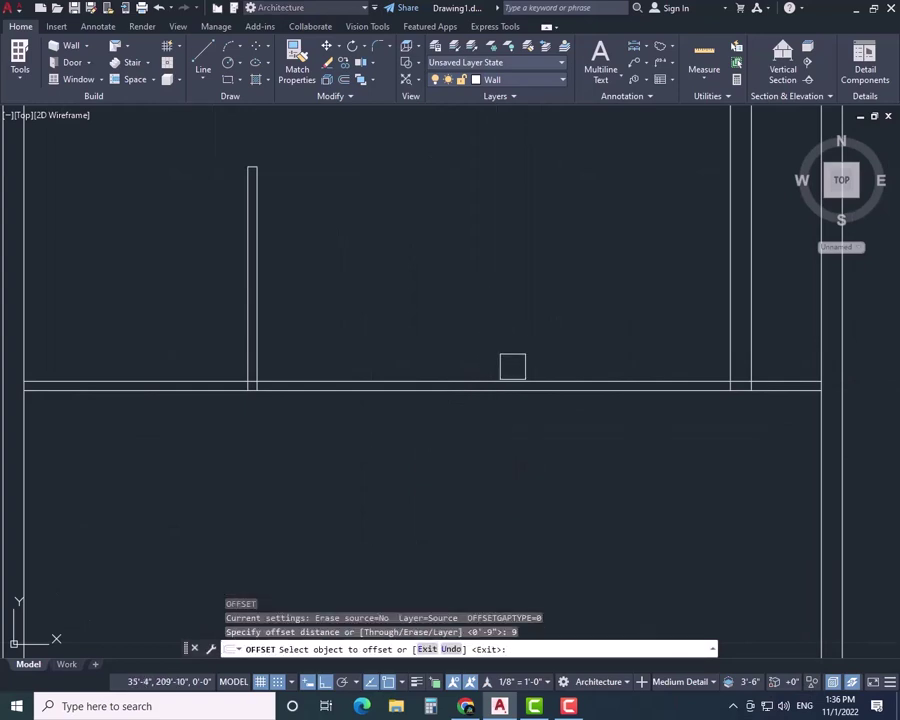
pyautogui.click(527, 399)
pyautogui.click(522, 351)
pyautogui.press('Escape')
# - Trim the horizontal partition to 4" thick inside the left room and 9" thick to the right of it
pyautogui.write('tr')
pyautogui.press('Return')
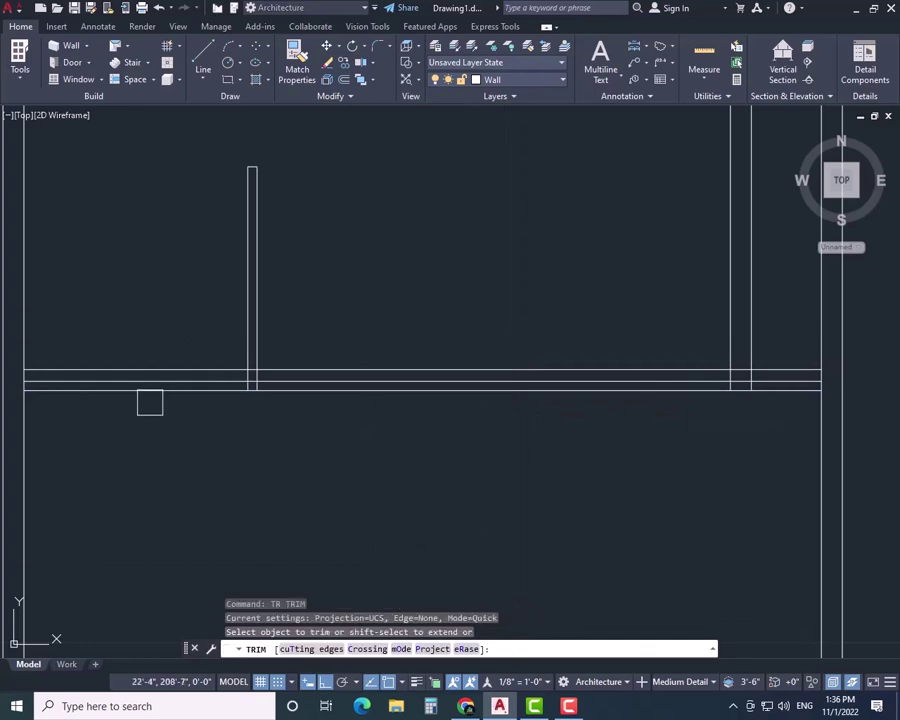
pyautogui.scroll(3, 203, 342)
pyautogui.scroll(-3, 516, 430)
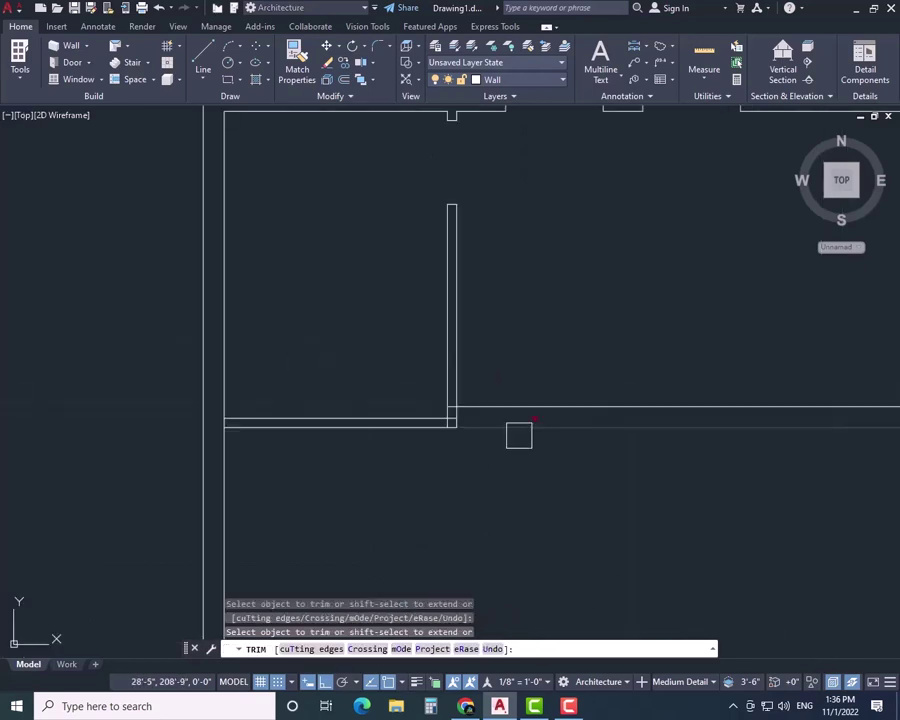
pyautogui.press('Escape')
# - Offset the long horizontal partition's lower line 11' downward
pyautogui.click(26, 115)
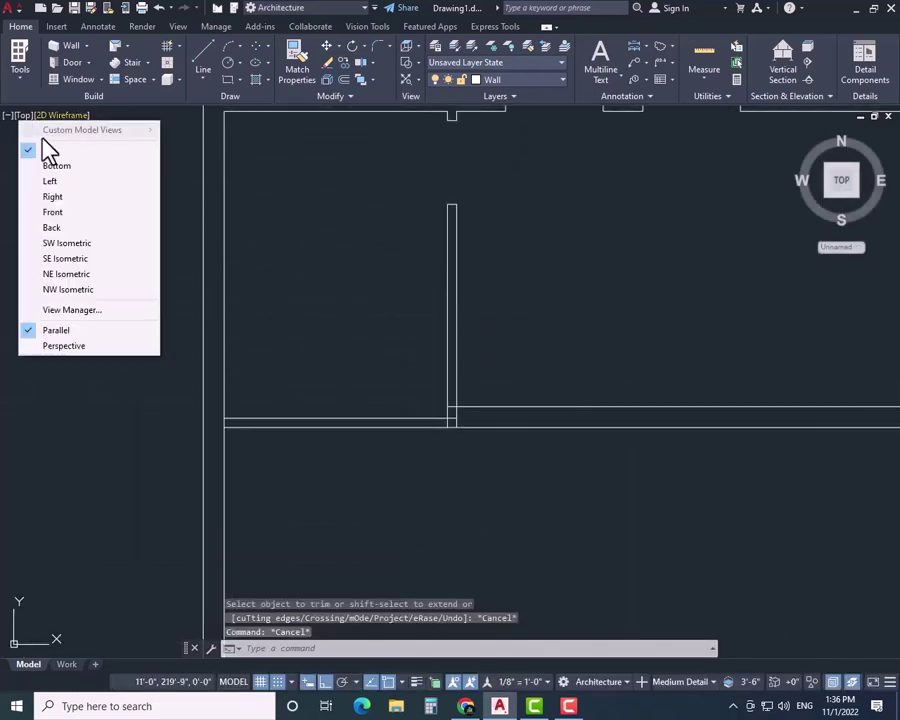
pyautogui.click(42, 148)
pyautogui.scroll(4, 446, 406)
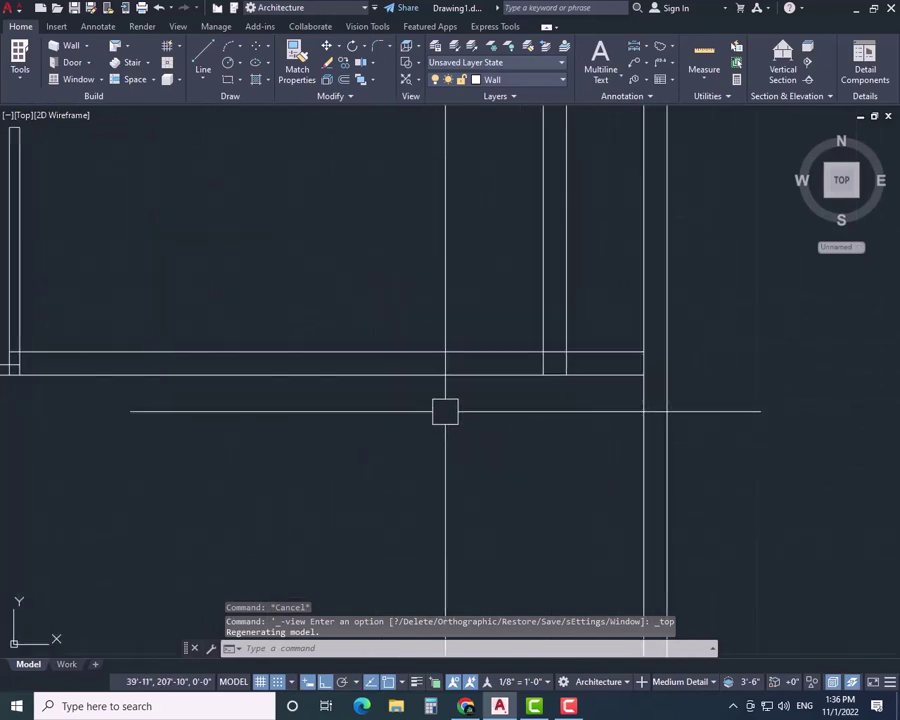
pyautogui.scroll(-2, 472, 374)
pyautogui.press('Escape')
pyautogui.write('o')
pyautogui.press('Return')
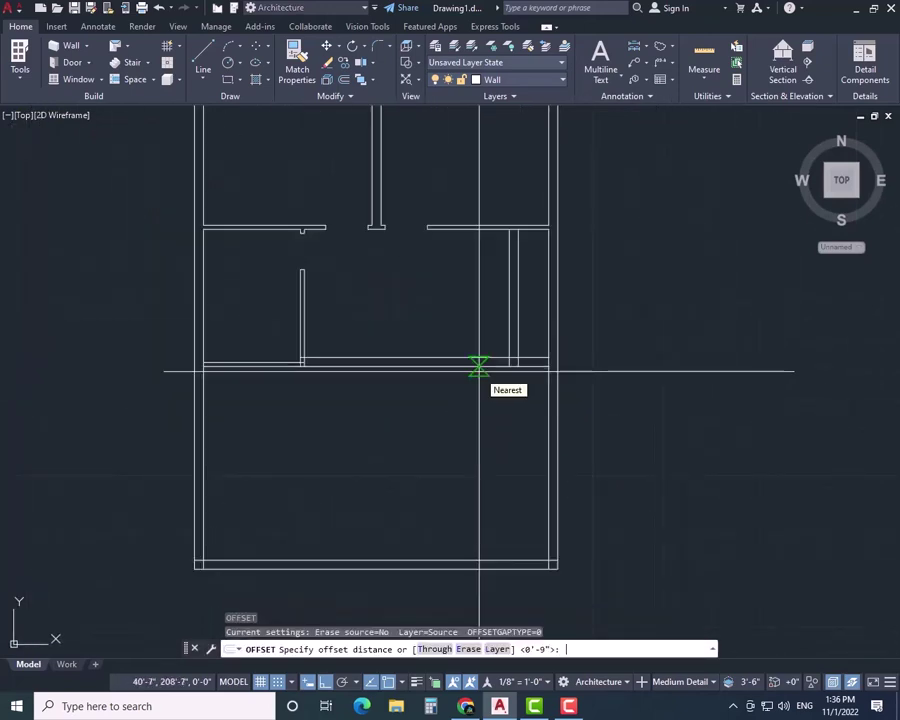
pyautogui.write("11'")
pyautogui.press('Return')
pyautogui.click(478, 366)
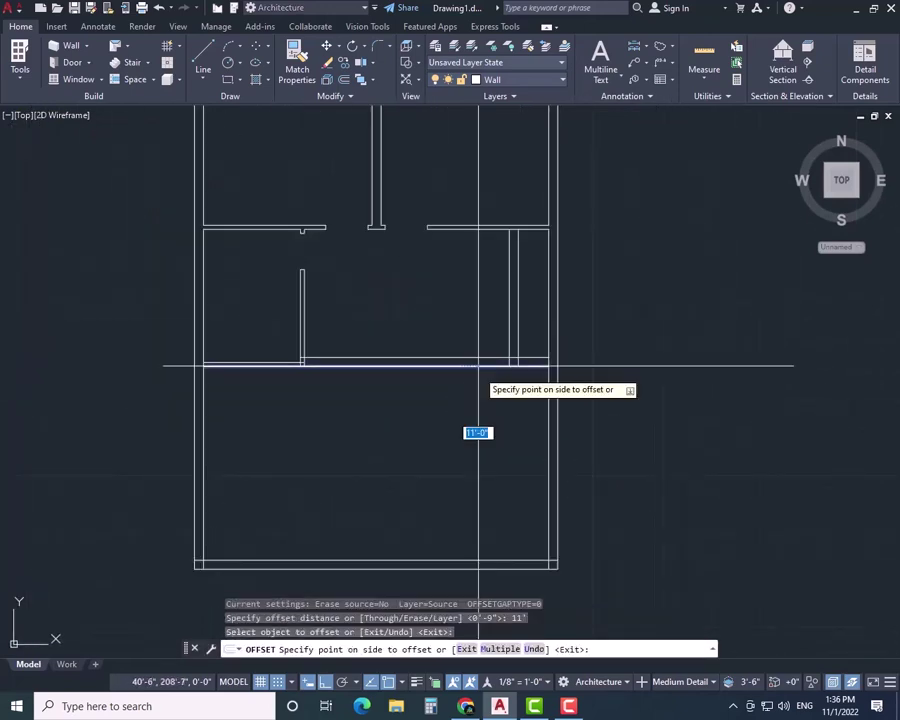
pyautogui.click(476, 430)
pyautogui.press('Escape')
# - Offset the new lower horizontal line 9" downward to form a wall near the plan's bottom
pyautogui.press('Return')
pyautogui.write('9')
pyautogui.click(484, 499)
pyautogui.click(470, 515)
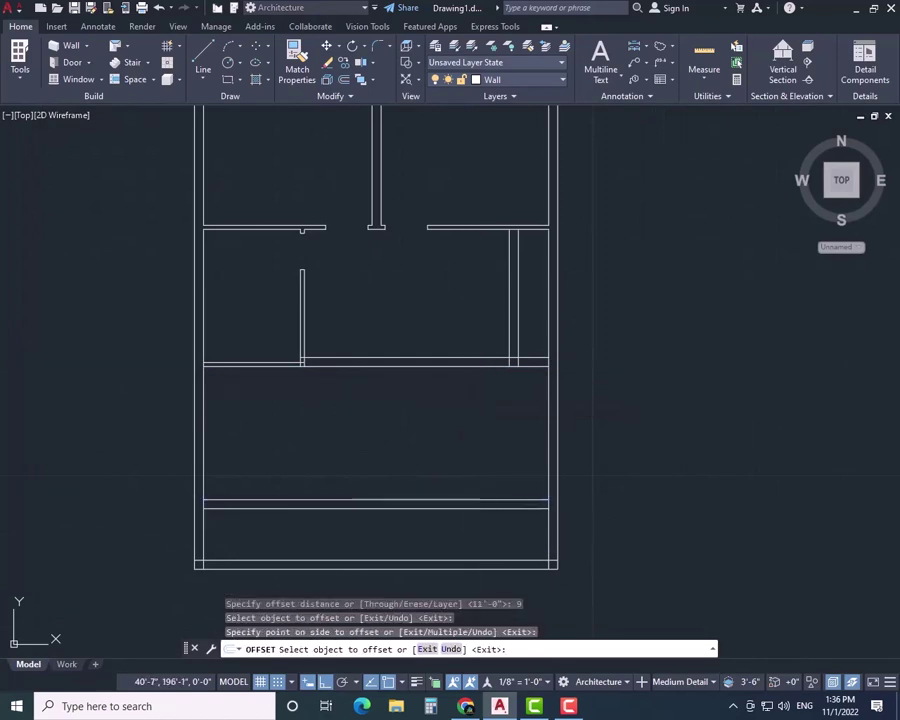
pyautogui.press('Escape')
pyautogui.press('Escape')
# - Offset the right wall's inner line below the upper room partition 14' to the left
pyautogui.press('Return')
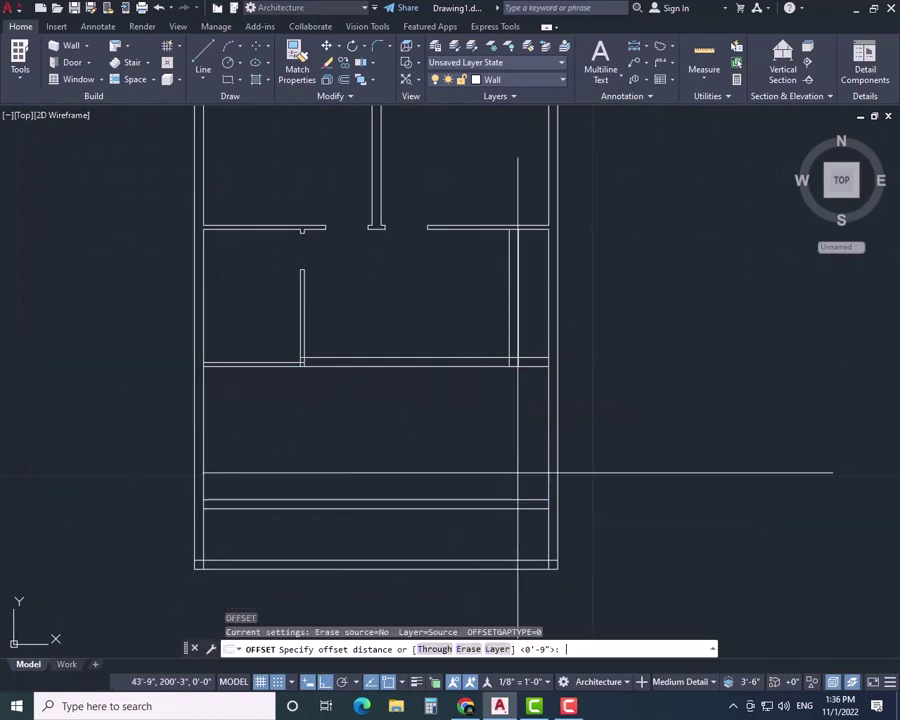
pyautogui.write("14'")
pyautogui.press('Return')
pyautogui.click(548, 455)
pyautogui.click(400, 425)
pyautogui.press('Escape')
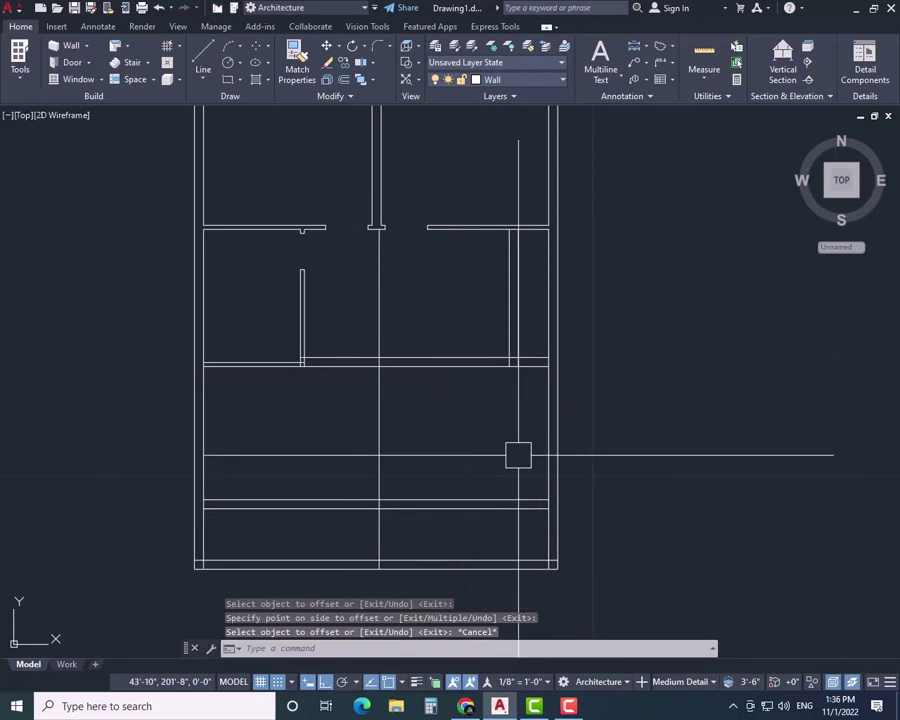
# - Offset the new vertical line in the middle of the plan 9" to the left to form a wall
pyautogui.press('Return')
pyautogui.write('9')
pyautogui.press('Return')
pyautogui.click(379, 433)
pyautogui.click(352, 410)
pyautogui.press('Escape')
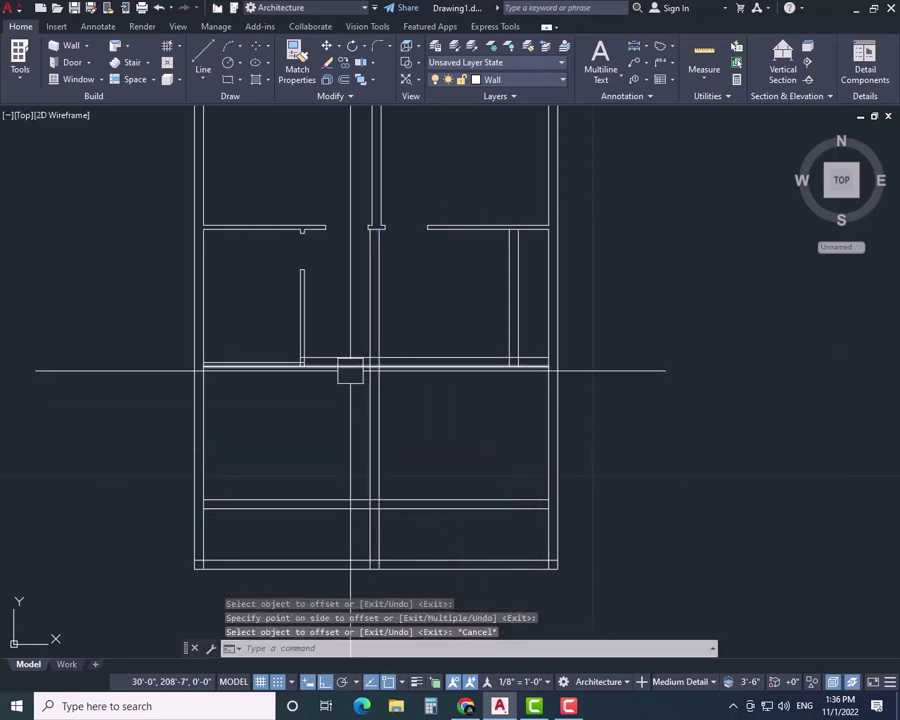
# - Trim the central vertical wall and the lower horizontal wall so they enclose only the lower-right room
pyautogui.write('tr')
pyautogui.press('Return')
pyautogui.moveTo(343, 317); pyautogui.dragTo(409, 310)
pyautogui.moveTo(305, 460)
pyautogui.mouseDown()
pyautogui.moveTo(361, 522)
pyautogui.moveTo(397, 523)
pyautogui.mouseUp()
pyautogui.scroll(2, 514, 371)
pyautogui.scroll(5, 201, 339)
pyautogui.press('Escape')
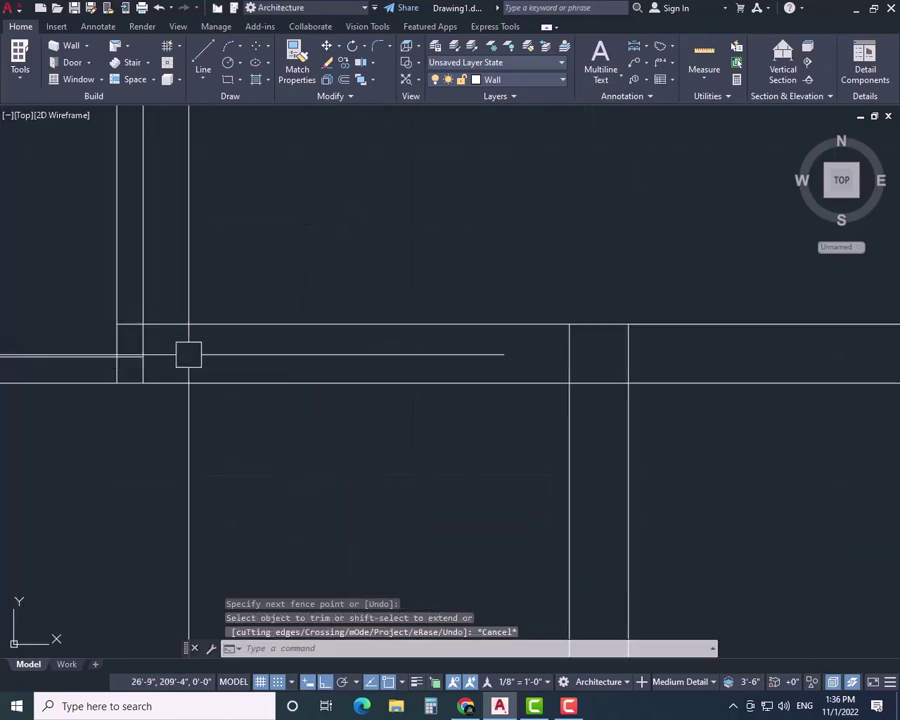
# - Measure the gap between the left middle room's wall and the central wall, and offset that room's outer right line 9" to the right
pyautogui.write('dli')
pyautogui.press('Return')
pyautogui.click(143, 323)
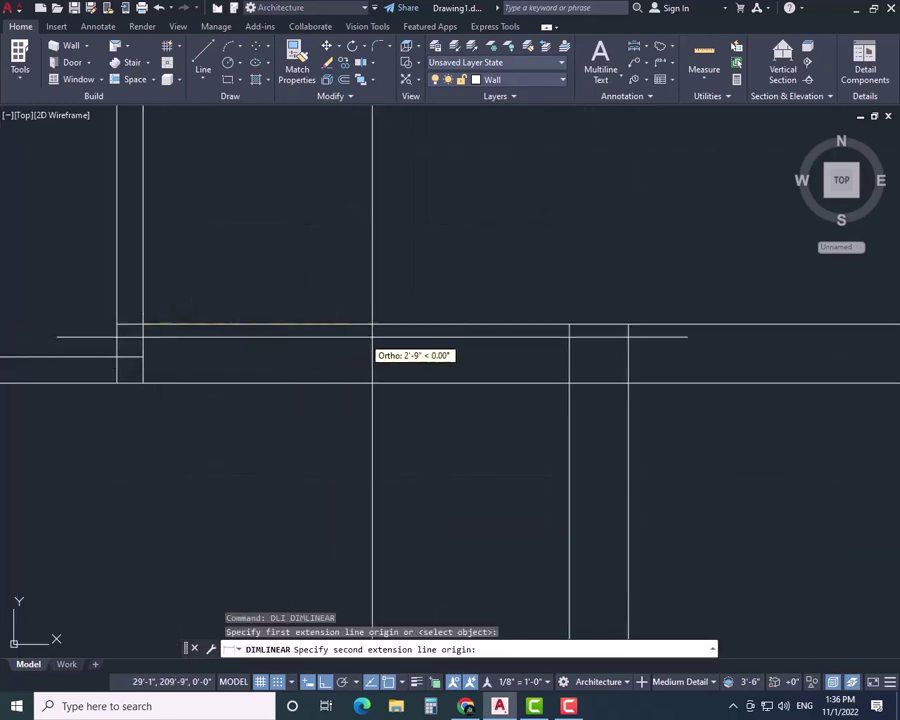
pyautogui.click(570, 322)
pyautogui.press('Escape')
pyautogui.write('o')
pyautogui.press('Return')
pyautogui.write('9')
pyautogui.press('Return')
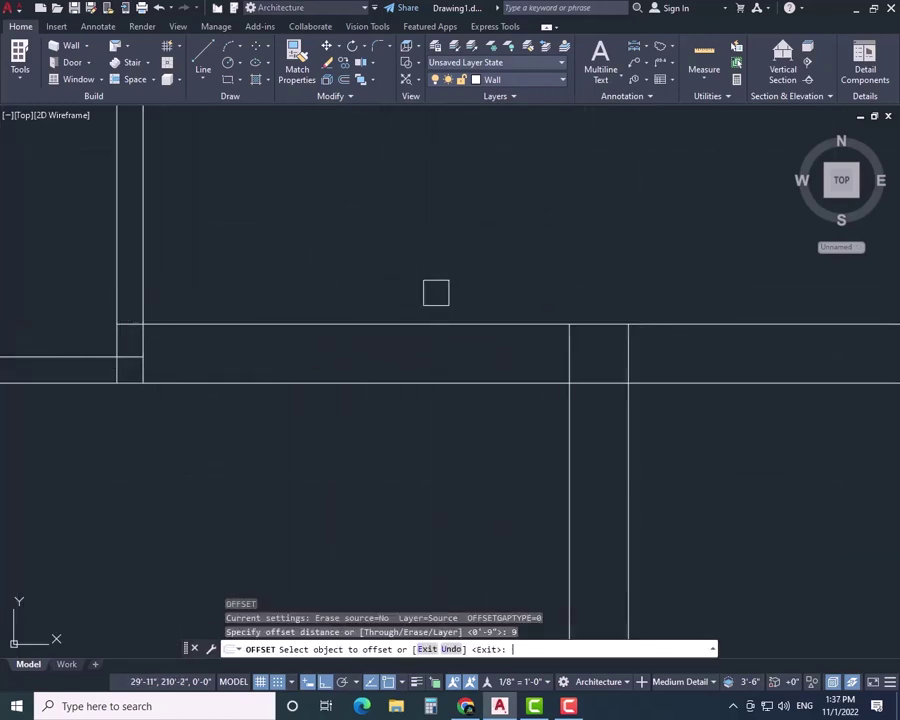
pyautogui.click(143, 295)
pyautogui.click(240, 275)
pyautogui.press('Escape')
# - Trim the overlapping lines at the left middle room's lower right corner, leaving the new line only within the horizontal partition
pyautogui.write('tr')
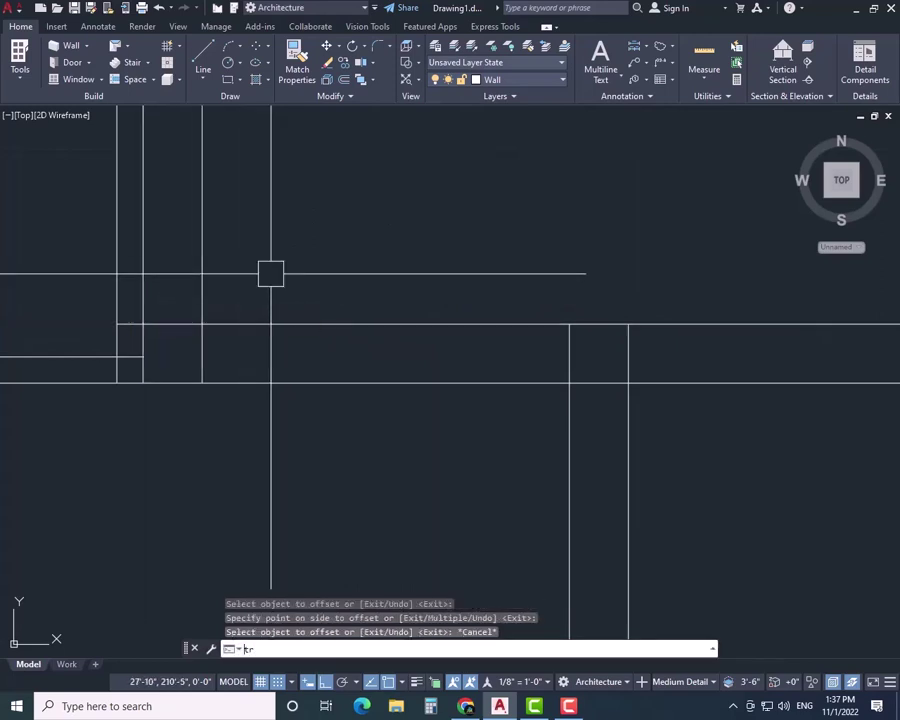
pyautogui.press('Return')
pyautogui.scroll(2, 130, 353)
pyautogui.click(128, 280)
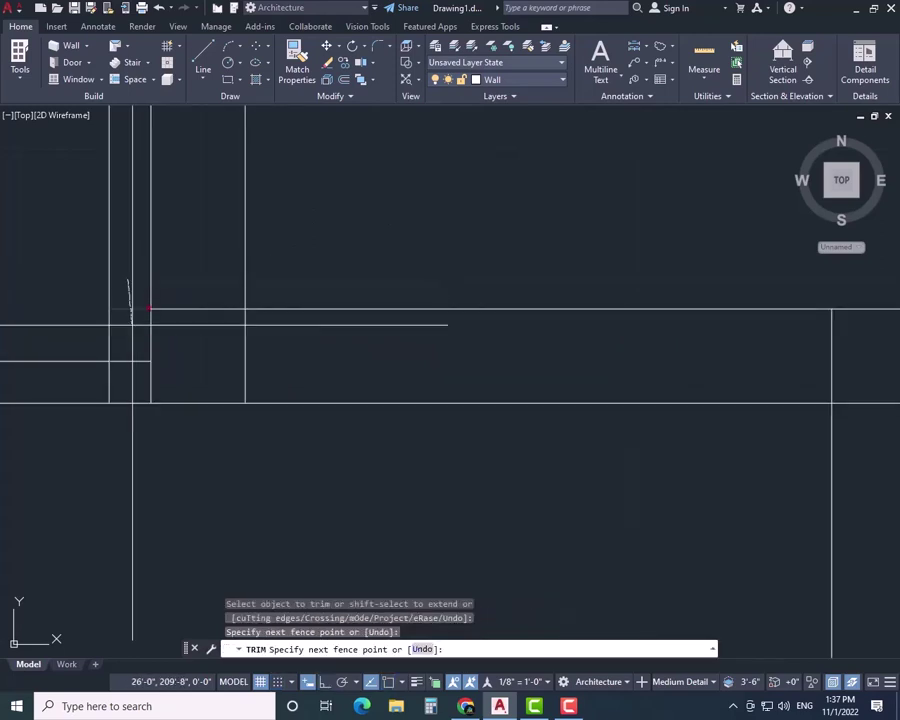
pyautogui.press('Return')
pyautogui.press('Escape')
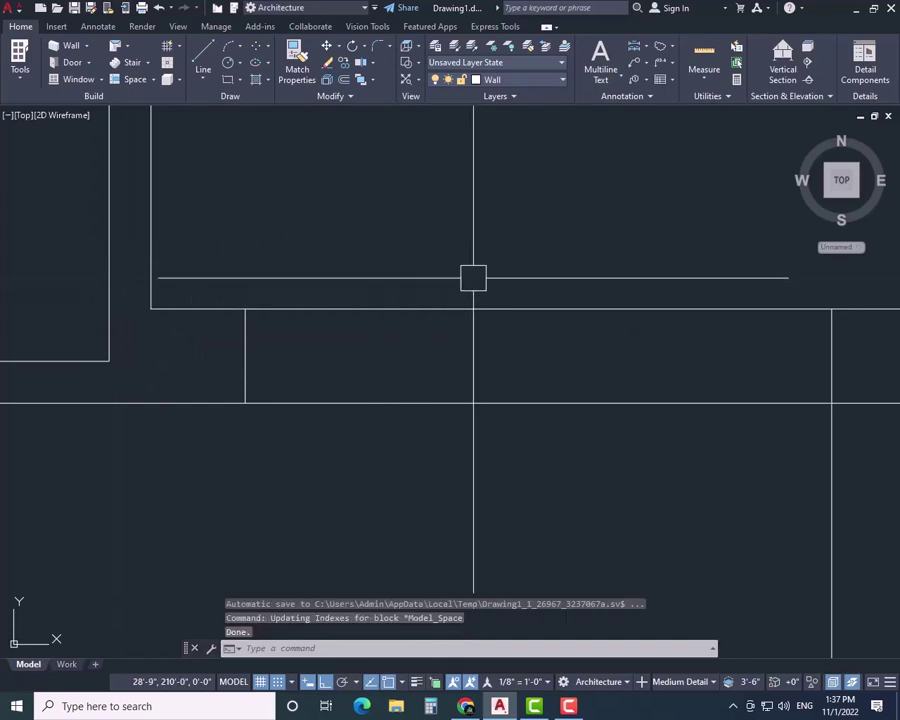
# - Measure the gap from the new end line to the central wall, and offset the central wall's left line 4" to the left
pyautogui.scroll(-2, 472, 277)
pyautogui.moveTo(472, 277); pyautogui.dragTo(418, 287, button='middle')
pyautogui.write('dli')
pyautogui.press('Return')
pyautogui.click(276, 306)
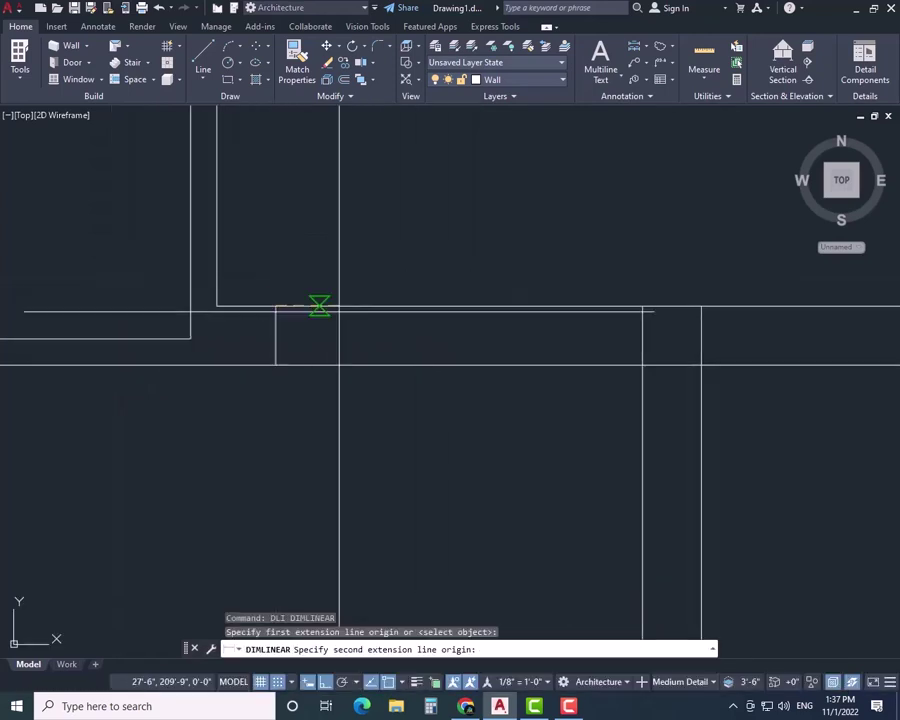
pyautogui.click(640, 306)
pyautogui.press('Escape')
pyautogui.write('o')
pyautogui.press('Return')
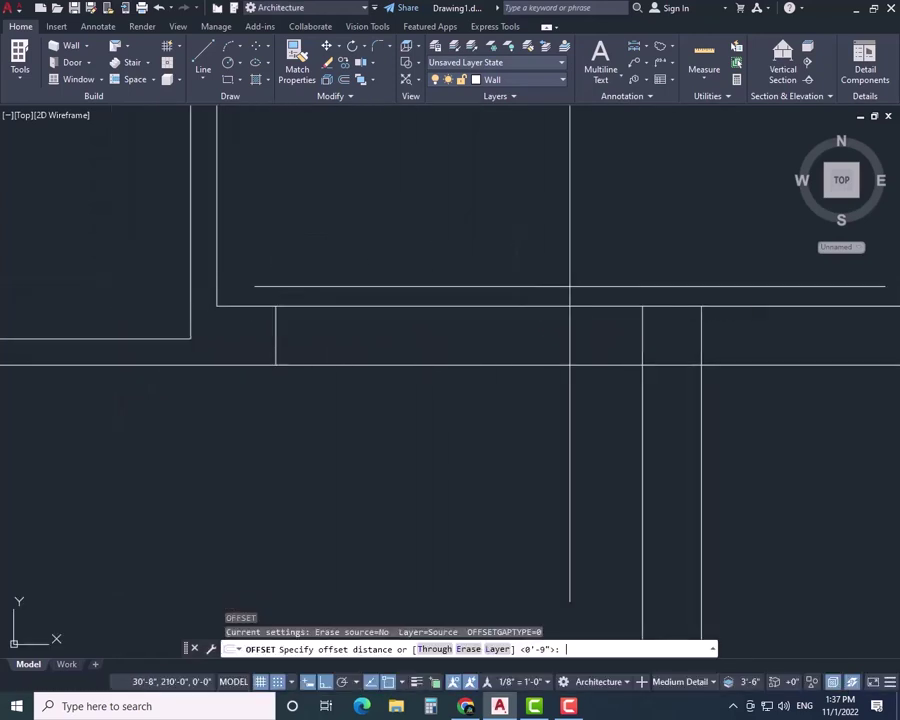
pyautogui.write('4')
pyautogui.press('Return')
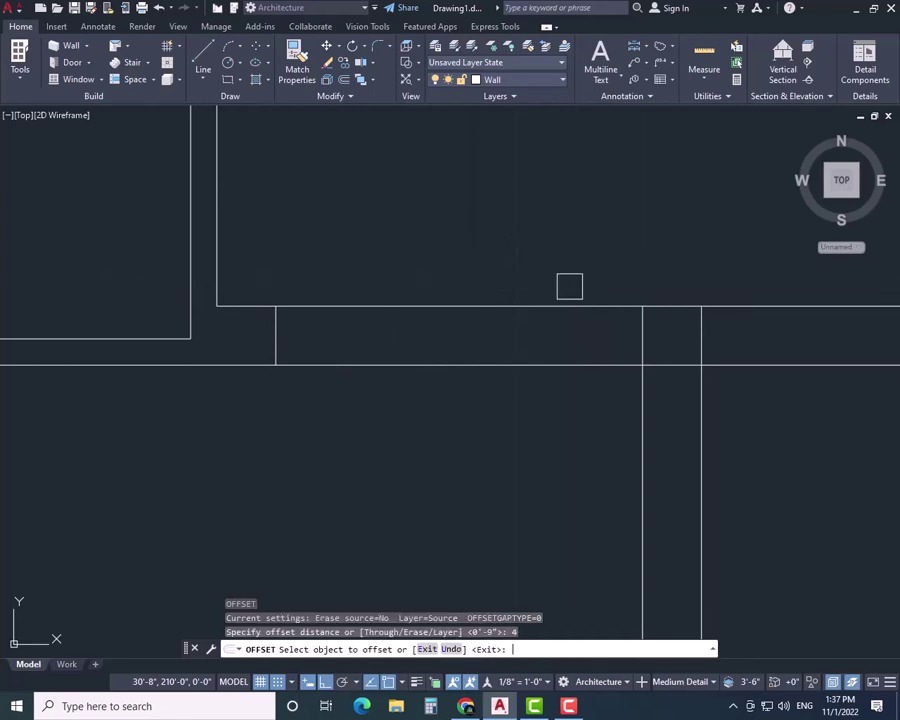
pyautogui.click(640, 408)
pyautogui.click(600, 418)
pyautogui.press('Escape')
# - Trim the long horizontal partition between the two end lines to open a passage, removing the excess of the 4" offset line
pyautogui.write('tr')
pyautogui.press('Return')
pyautogui.moveTo(608, 422)
pyautogui.mouseDown()
pyautogui.moveTo(450, 394)
pyautogui.moveTo(656, 338)
pyautogui.mouseUp()
pyautogui.press('Escape')
pyautogui.scroll(-4, 710, 428)
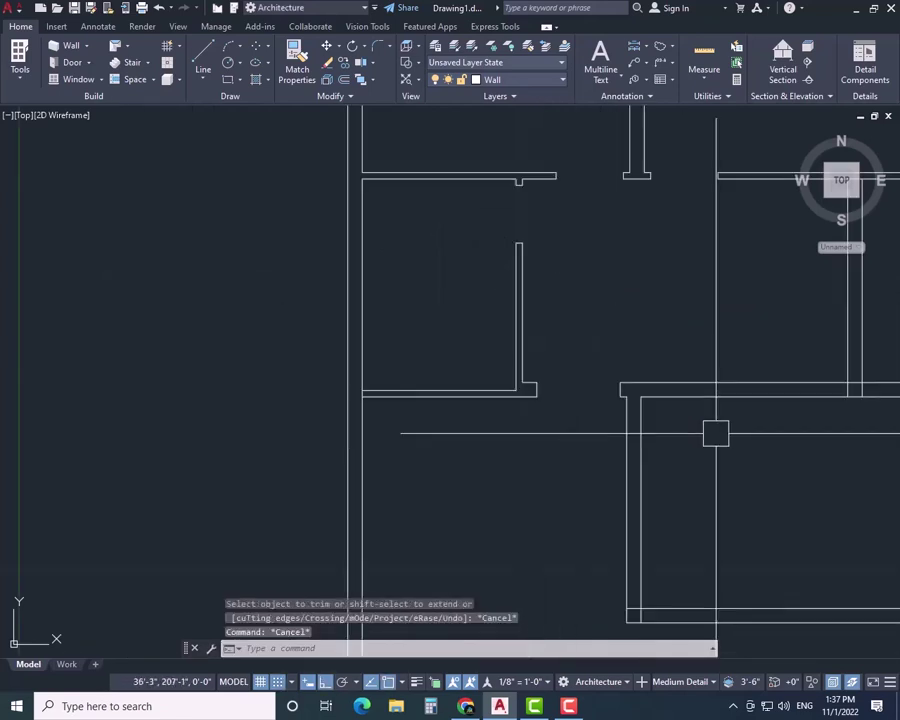
pyautogui.scroll(4, 607, 314)
pyautogui.scroll(4, 510, 355)
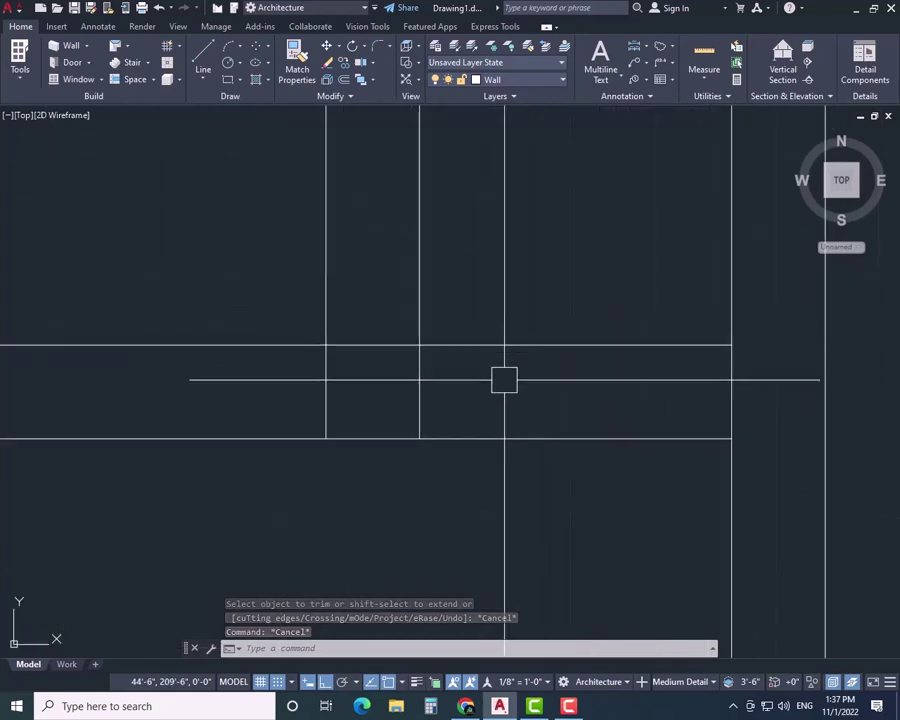
pyautogui.write('tr')
pyautogui.press('Return')
pyautogui.press('Escape')
pyautogui.scroll(-3, 436, 366)
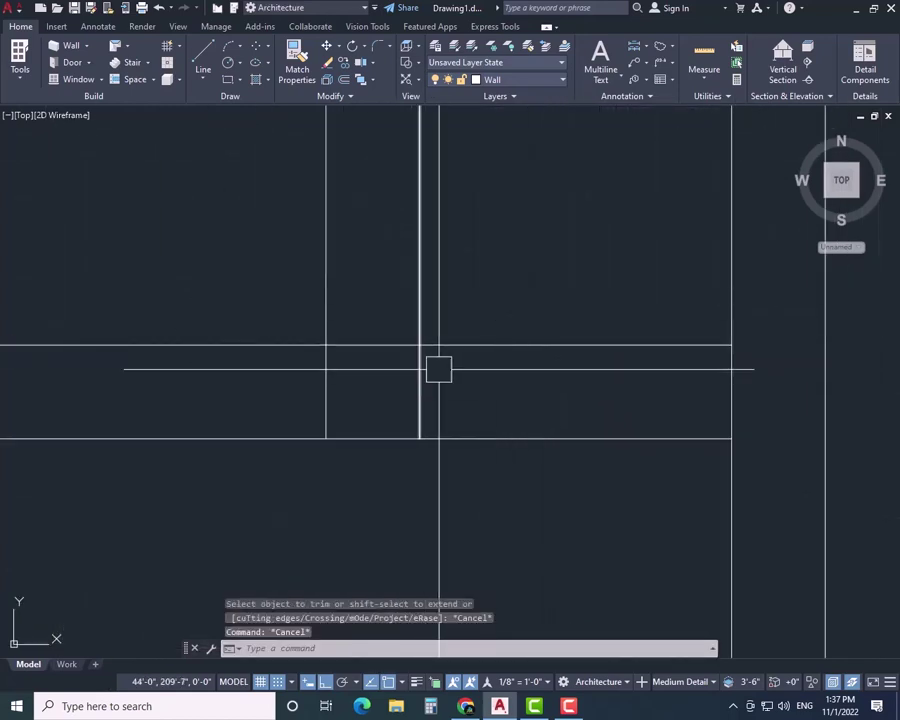
# - Trim the overlapping lines where the narrow right-hand room's wall meets the long horizontal partition
pyautogui.scroll(2, 436, 412)
pyautogui.press('Escape')
pyautogui.write('tr')
pyautogui.press('Return')
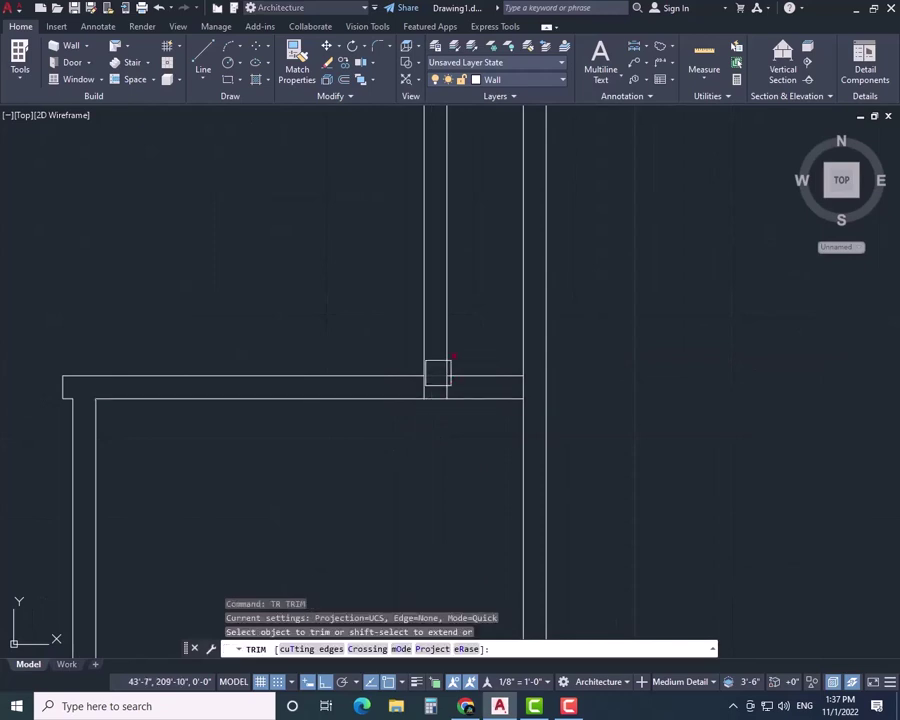
pyautogui.scroll(2, 414, 390)
pyautogui.scroll(4, 416, 392)
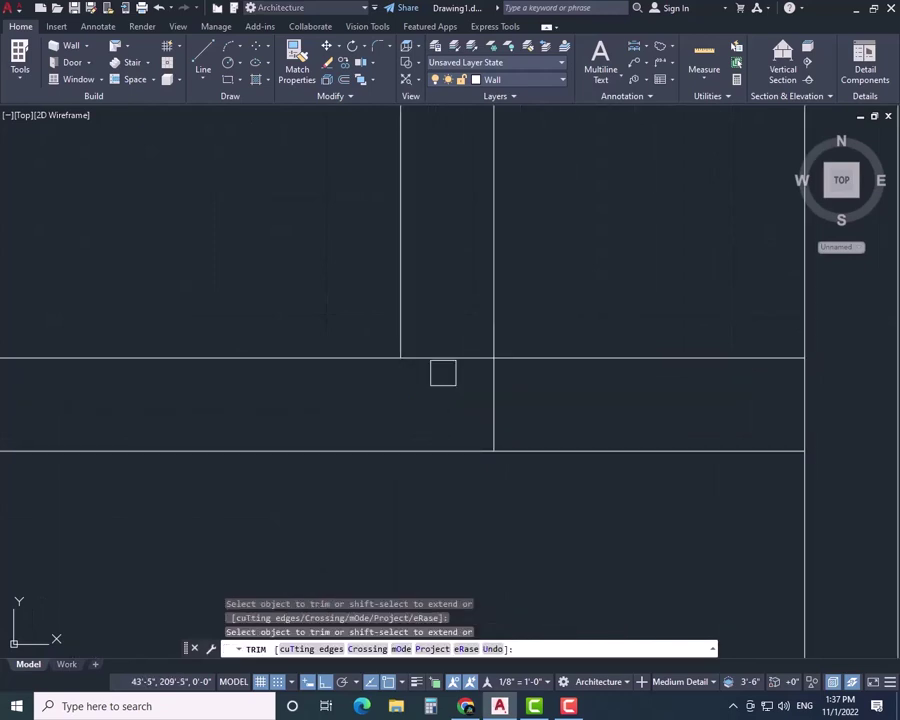
pyautogui.press('Escape')
pyautogui.scroll(-6, 405, 486)
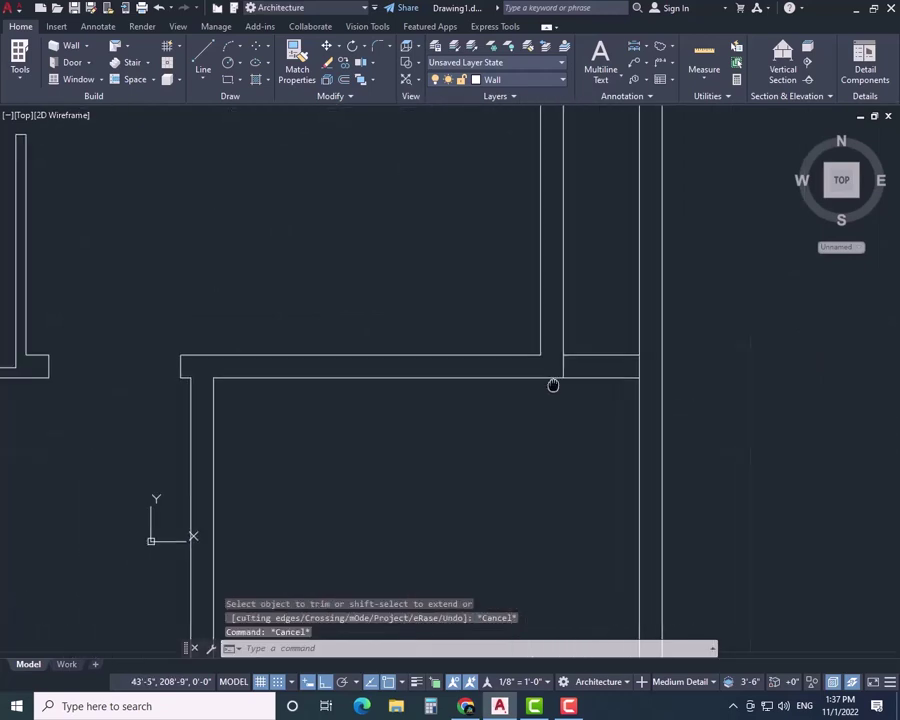
# - Offset the lower-right room's upper inner line 9" downward and extend it across the room's left wall
pyautogui.scroll(-2, 512, 368)
pyautogui.scroll(4, 430, 270)
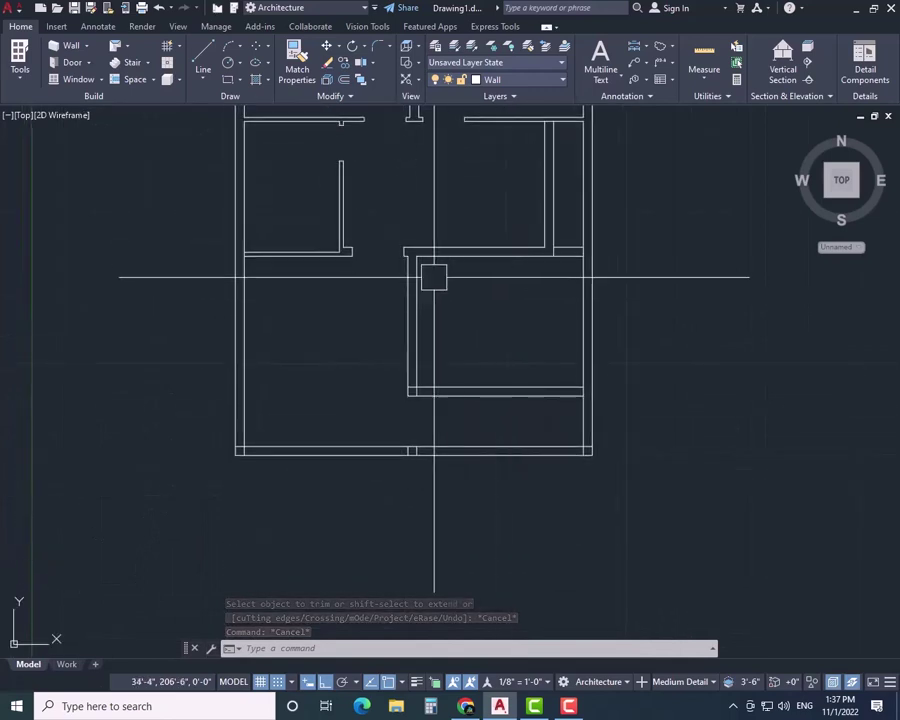
pyautogui.write('o')
pyautogui.press('Return')
pyautogui.write('9')
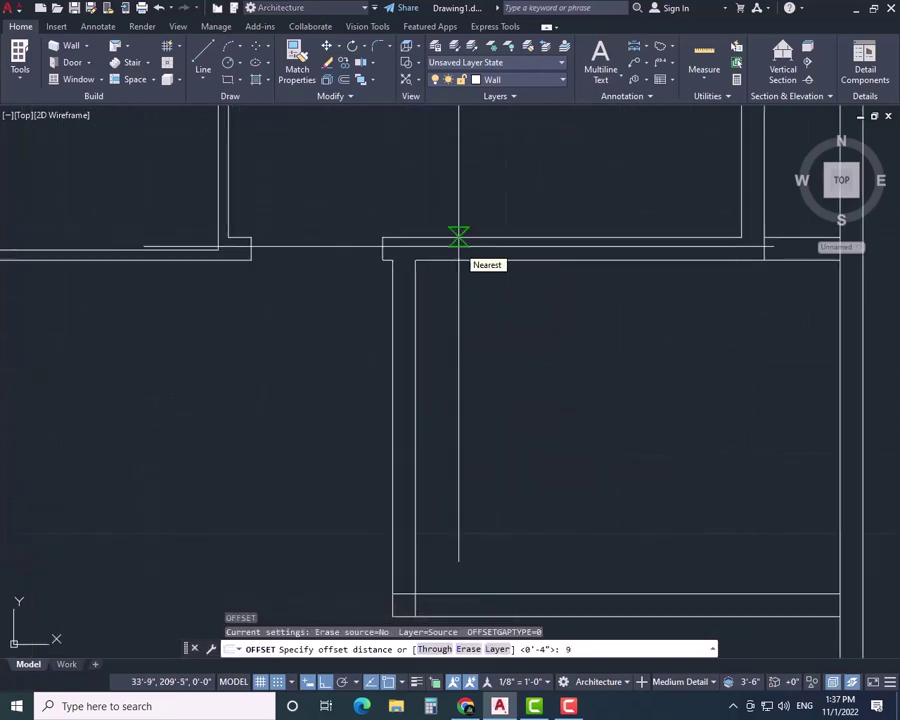
pyautogui.press('Return')
pyautogui.click(441, 263)
pyautogui.click(442, 281)
pyautogui.press('Escape')
pyautogui.write('ex')
pyautogui.press('Return')
pyautogui.click(431, 282)
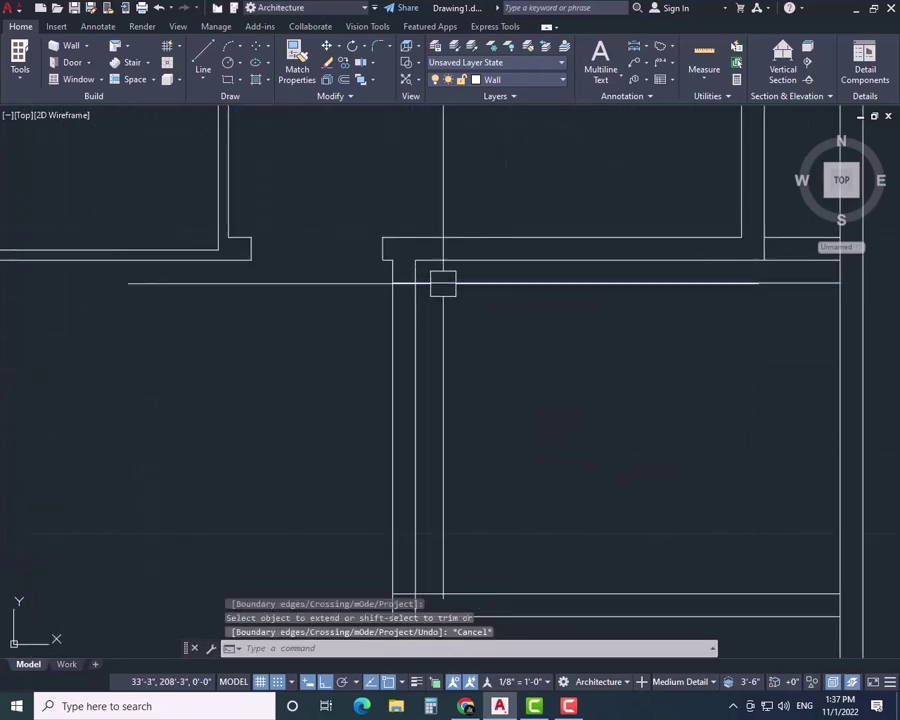
pyautogui.write('tr')
pyautogui.press('Return')
pyautogui.press('Escape')
# - Offset the new horizontal line in the lower-right room 3' downward and regenerate the drawing
pyautogui.write('o')
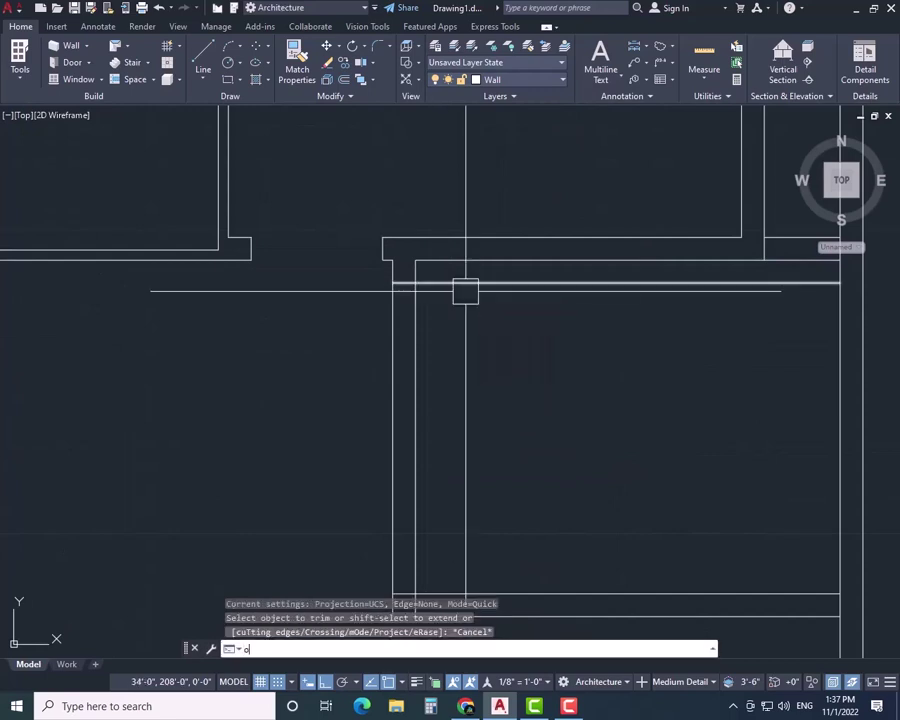
pyautogui.press('Return')
pyautogui.write('3')
pyautogui.press('Return')
pyautogui.click(462, 285)
pyautogui.click(464, 316)
pyautogui.press('Escape')
pyautogui.write('re')
pyautogui.press('Return')
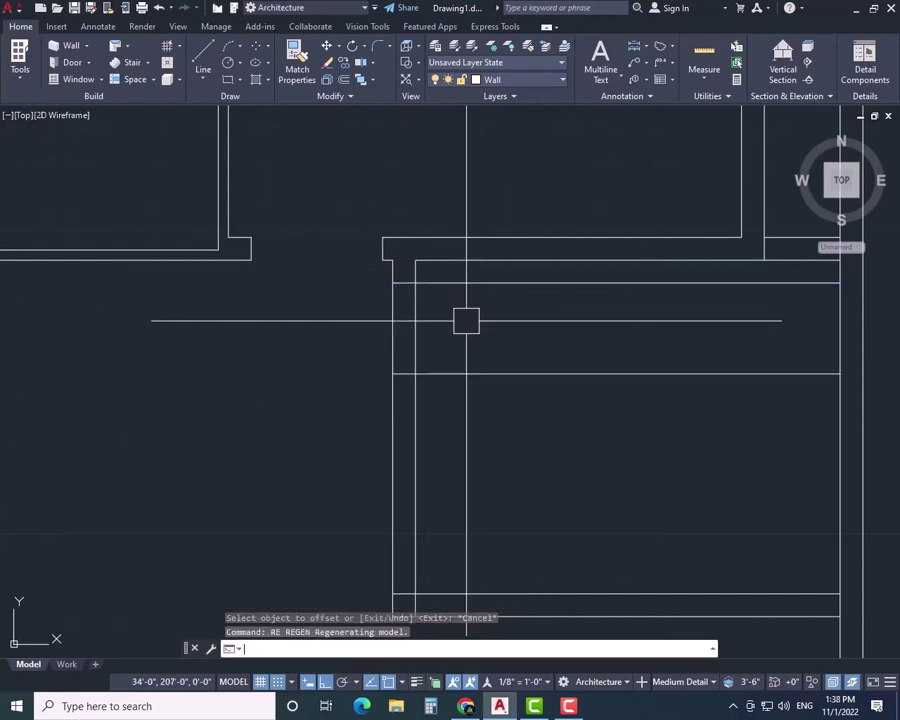
pyautogui.press('Escape')
pyautogui.press('Escape')
pyautogui.press('Escape')
# - Trim the wall lines and excess offset lines to leave a 3' door opening in the lower-right room's left wall
pyautogui.write('tr')
pyautogui.press('Return')
pyautogui.moveTo(483, 351)
pyautogui.mouseDown()
pyautogui.moveTo(542, 394)
pyautogui.moveTo(518, 277)
pyautogui.mouseUp()
pyautogui.press('Escape')
pyautogui.press('Escape')
# - Trim the overlapping lines at the lower-right room's bottom left wall corner
pyautogui.scroll(-2, 506, 393)
pyautogui.scroll(-2, 480, 385)
pyautogui.scroll(4, 442, 357)
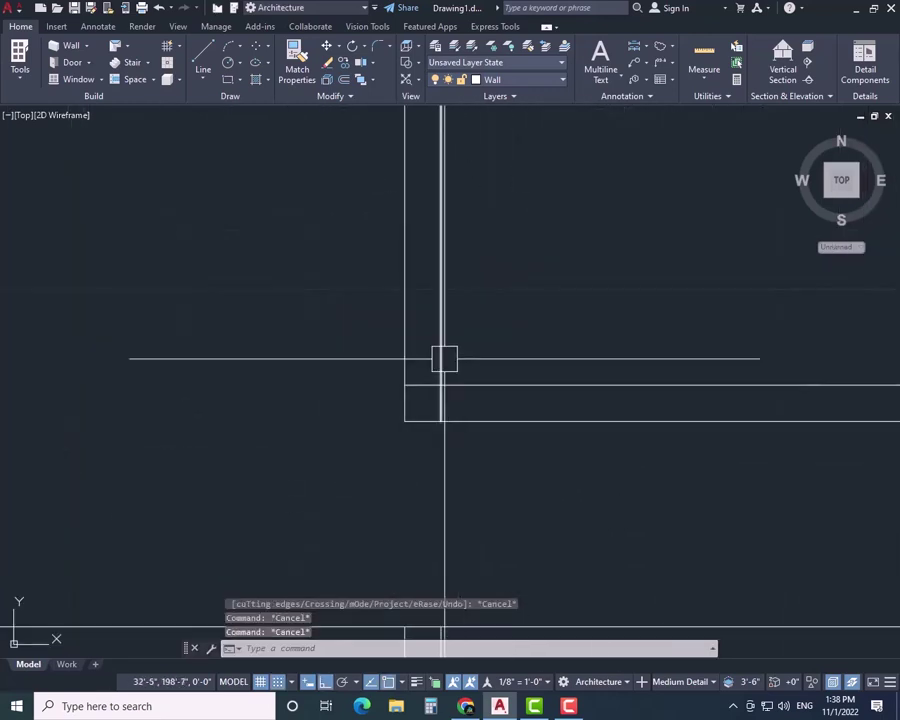
pyautogui.write('tr')
pyautogui.press('Return')
pyautogui.scroll(3, 419, 353)
pyautogui.moveTo(419, 353); pyautogui.dragTo(701, 412)
pyautogui.press('Escape')
pyautogui.scroll(-4, 649, 355)
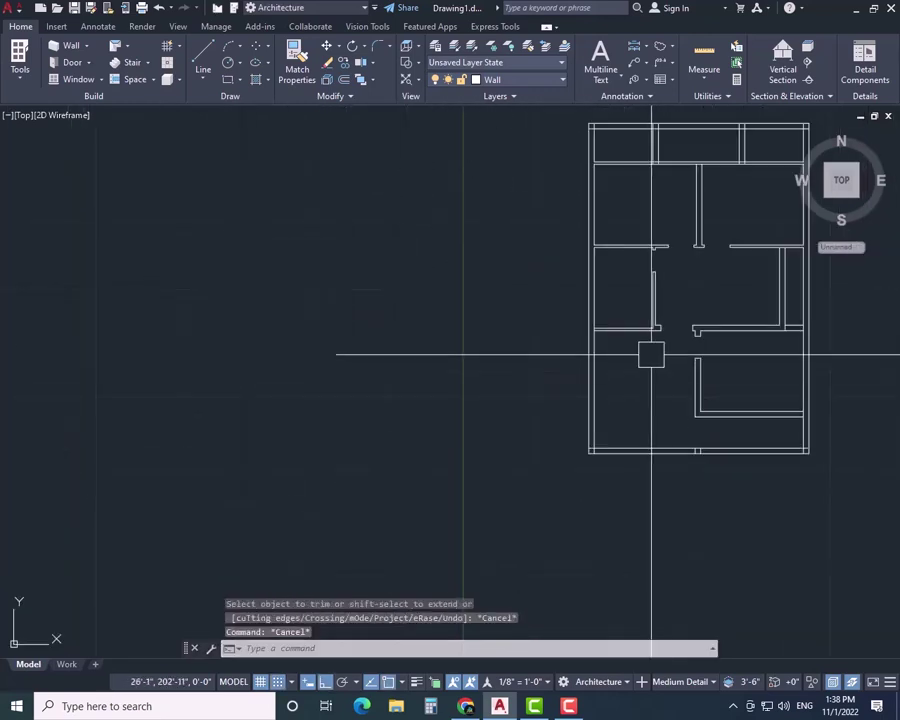
# - Offset the left wall's inner line in the top-left room 4" to the right
pyautogui.scroll(5, 522, 361)
pyautogui.moveTo(503, 391); pyautogui.dragTo(490, 373, button='middle')
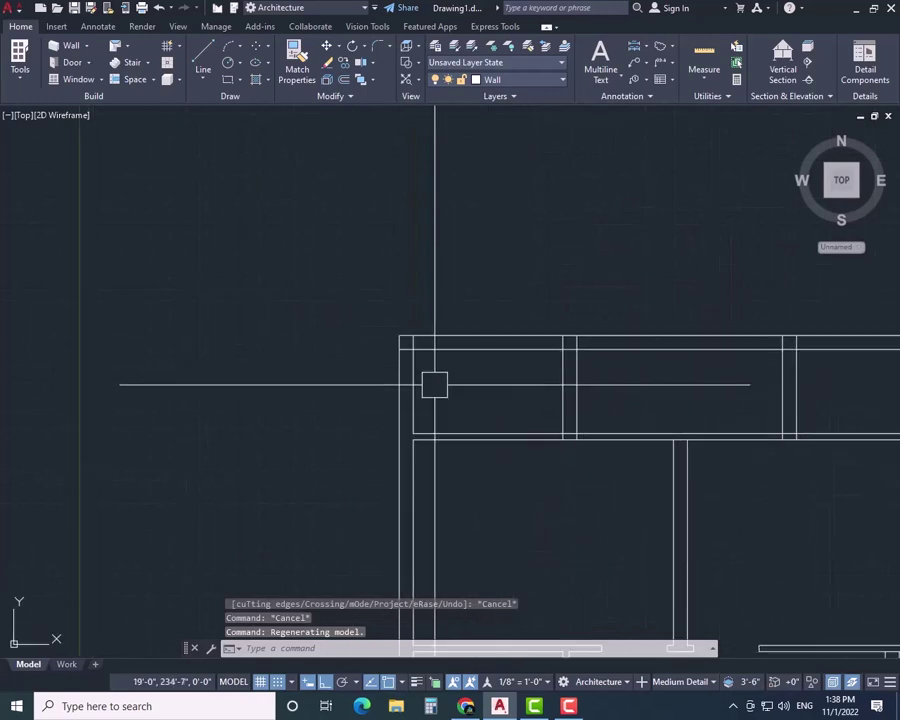
pyautogui.write('o')
pyautogui.press('Return')
pyautogui.write('4')
pyautogui.click(414, 390)
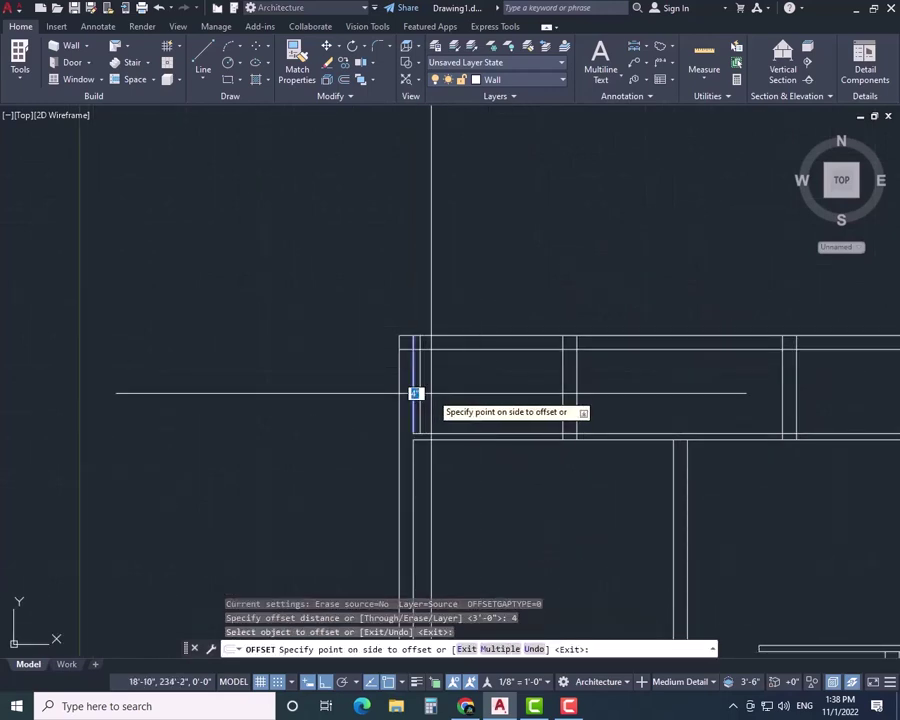
pyautogui.click(426, 392)
# - Extend the new 4" offset line down to the lower line of the top-left room's partition
pyautogui.scroll(5, 428, 390)
pyautogui.moveTo(426, 382); pyautogui.dragTo(377, 286, button='middle')
pyautogui.write('ex')
pyautogui.press('Return')
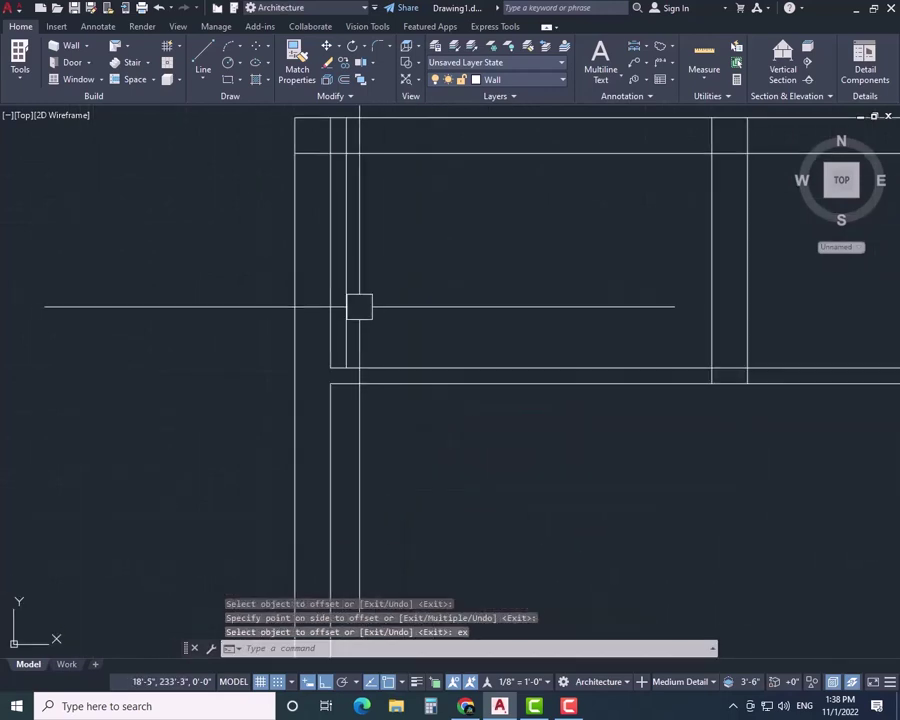
pyautogui.press('Escape')
pyautogui.press('Escape')
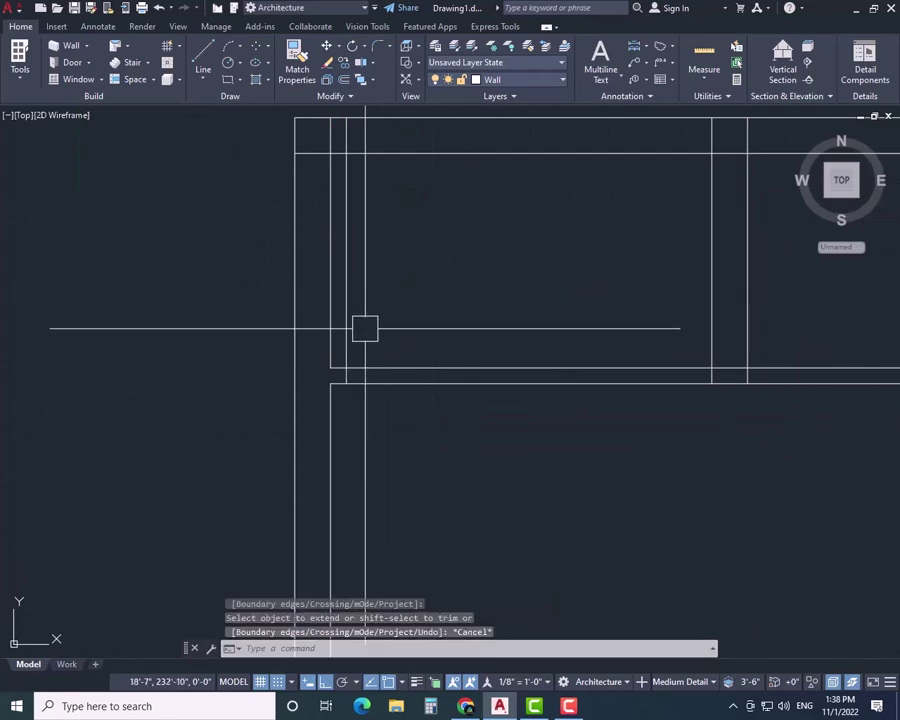
# - Offset the extended line in the top-left room 2'6" to the right
pyautogui.click(338, 328)
pyautogui.click(373, 331)
pyautogui.press('Escape')
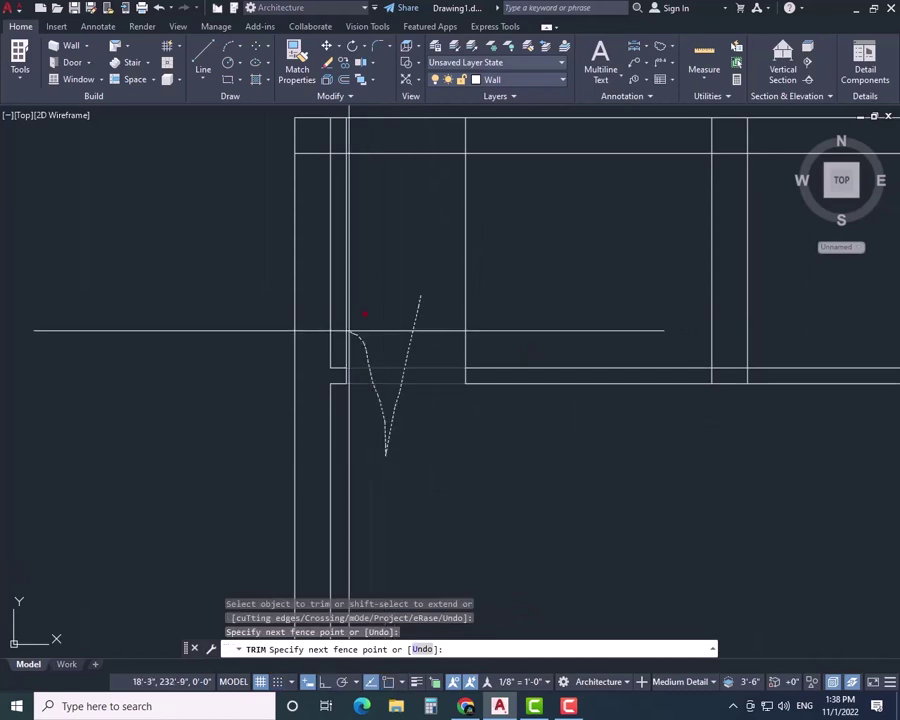
# - Trim the partition and leftover lines to form a 2'6" door opening below the top-left room
pyautogui.moveTo(420, 296); pyautogui.dragTo(415, 280)
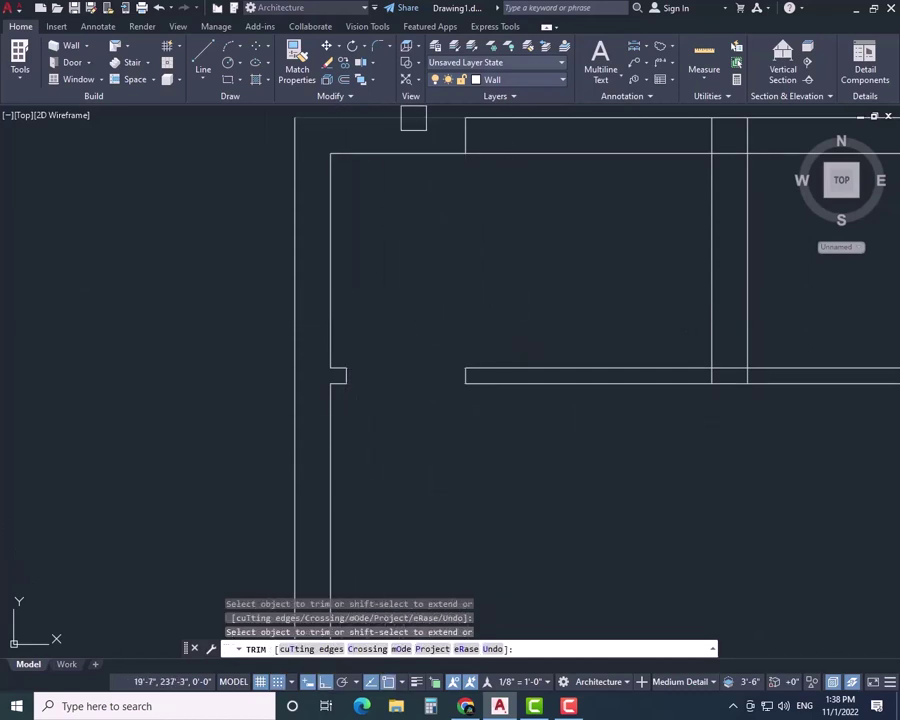
pyautogui.press('Escape')
pyautogui.press('Escape')
# - Extend the right wall's inner line in the top-right room down to the partition's lower line
pyautogui.scroll(-1, 645, 259)
pyautogui.moveTo(638, 264); pyautogui.dragTo(231, 291, button='middle')
pyautogui.scroll(1, 303, 307)
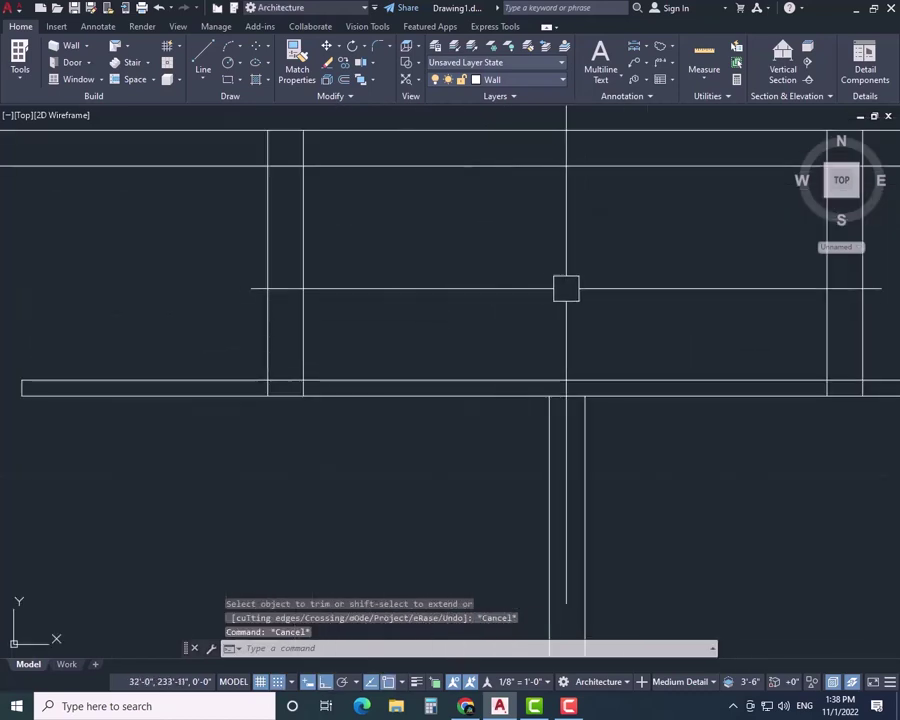
pyautogui.scroll(-1, 603, 291)
pyautogui.scroll(1, 639, 293)
pyautogui.moveTo(639, 293); pyautogui.dragTo(360, 301, button='middle')
pyautogui.scroll(-1, 360, 301)
pyautogui.moveTo(685, 306); pyautogui.dragTo(524, 317, button='middle')
pyautogui.scroll(-1, 524, 317)
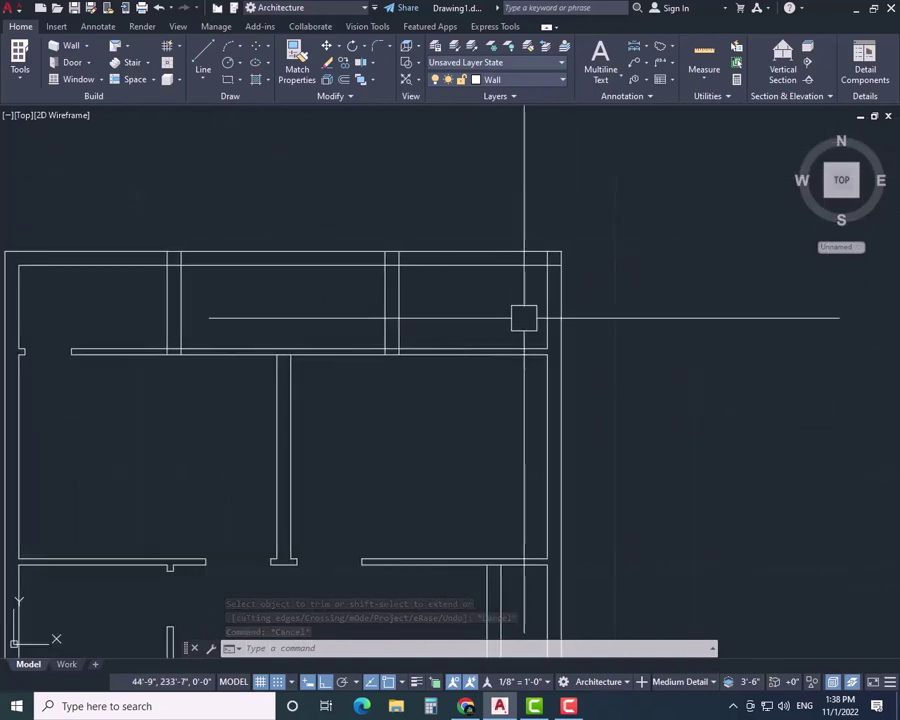
pyautogui.scroll(1, 530, 316)
pyautogui.press('Escape')
pyautogui.write('ex')
pyautogui.press('Return')
pyautogui.press('Escape')
# - Offset the right wall's inner line in the top-right room 4" to the left
pyautogui.write('o')
pyautogui.press('Return')
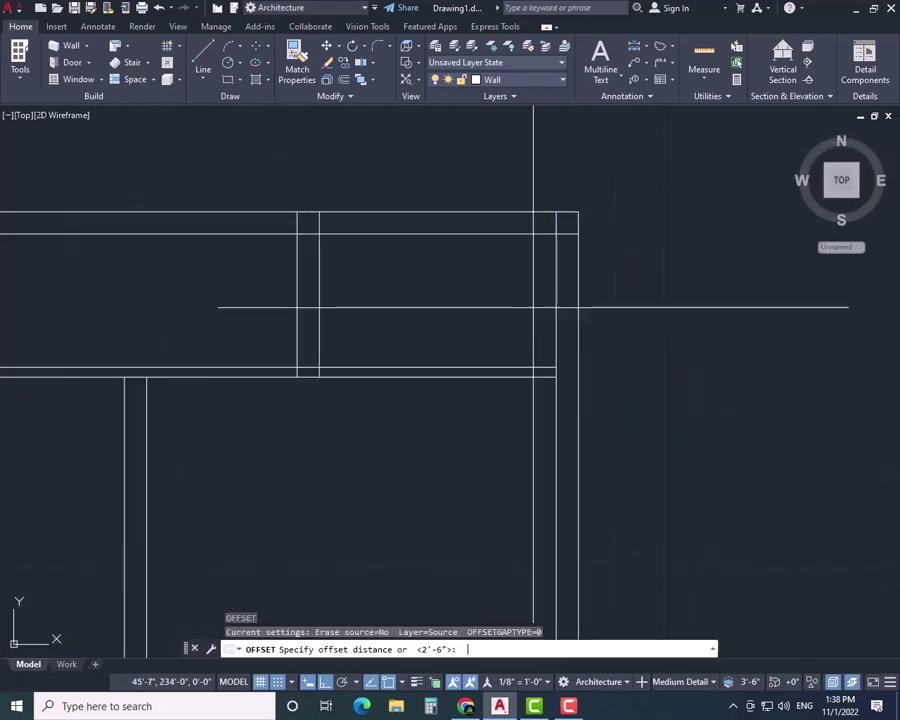
pyautogui.write('4')
pyautogui.press('Return')
pyautogui.click(555, 297)
pyautogui.click(520, 312)
pyautogui.press('Escape')
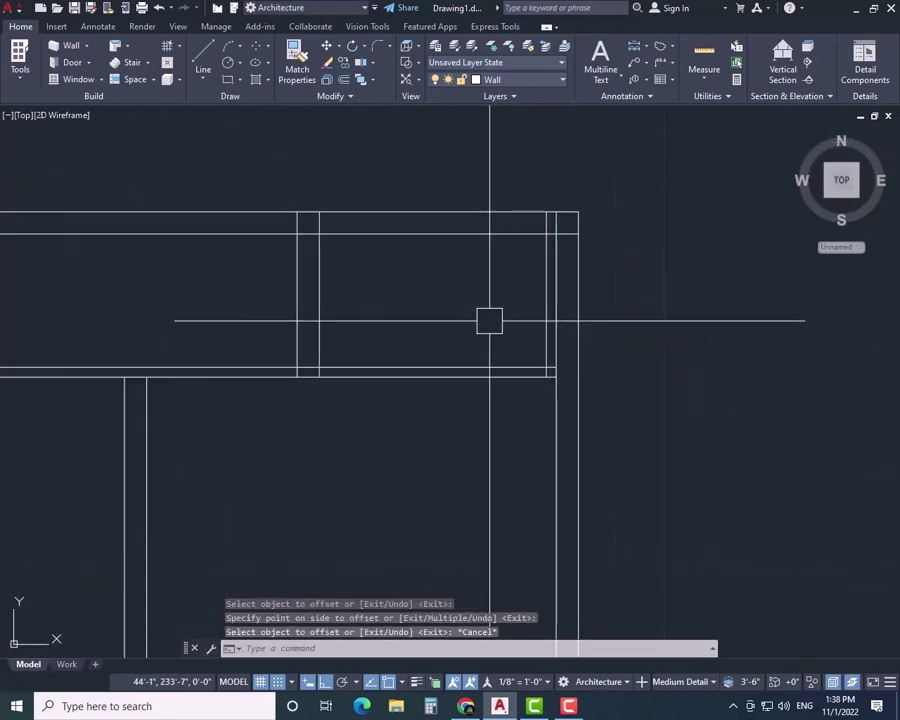
# - Offset the new 4" offset line in the top-right room 2'6" to the left
pyautogui.write('o')
pyautogui.press('Return')
pyautogui.write("2'6")
pyautogui.press('Return')
pyautogui.click(546, 312)
pyautogui.click(503, 317)
pyautogui.press('Escape')
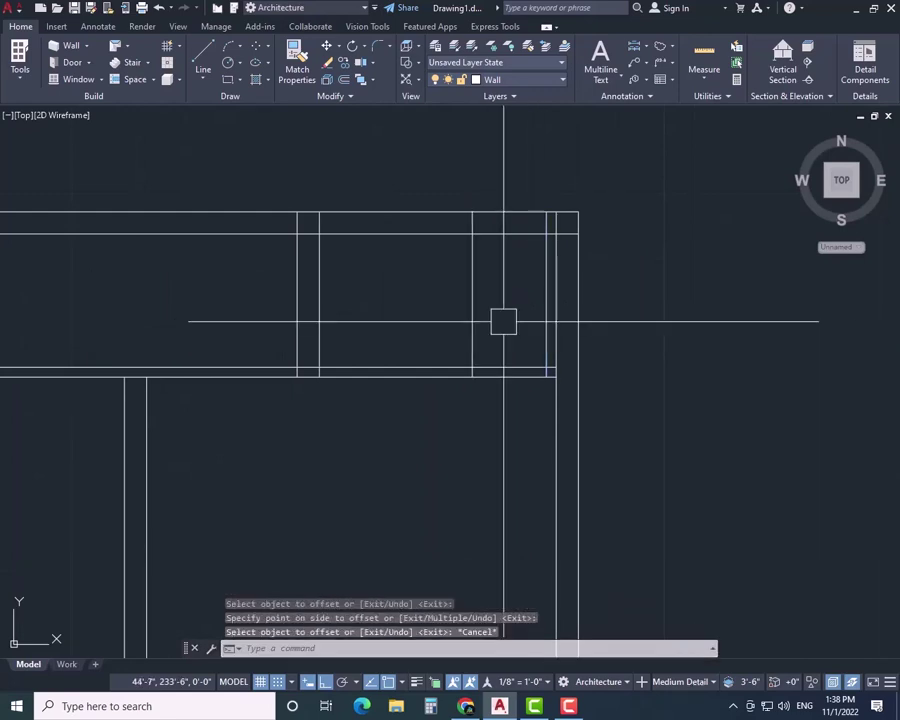
# - Trim the partition and offset lines to form a 2'6" door opening below the top-right room
pyautogui.write('tr')
pyautogui.press('Return')
pyautogui.click(383, 304)
pyautogui.click(541, 327)
pyautogui.press('Return')
# - Trim the leftover line segments inside the top wall and at the plan's upper right corner
pyautogui.scroll(4, 462, 222)
pyautogui.click(461, 224)
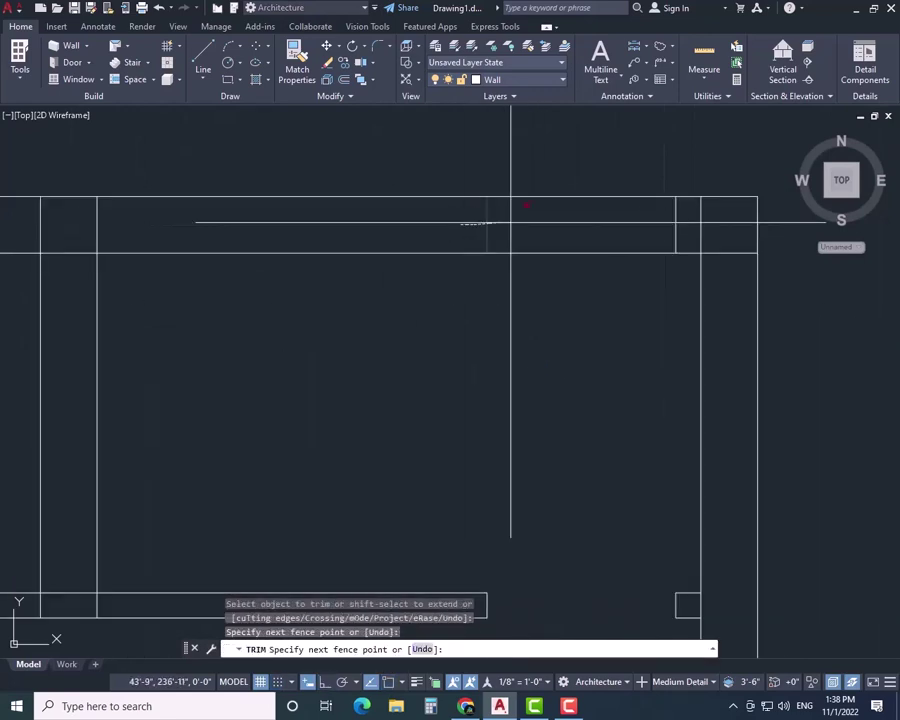
pyautogui.moveTo(723, 240); pyautogui.dragTo(727, 272)
pyautogui.scroll(2, 680, 400)
pyautogui.scroll(-8, 698, 560)
pyautogui.moveTo(722, 578); pyautogui.dragTo(647, 372, button='middle')
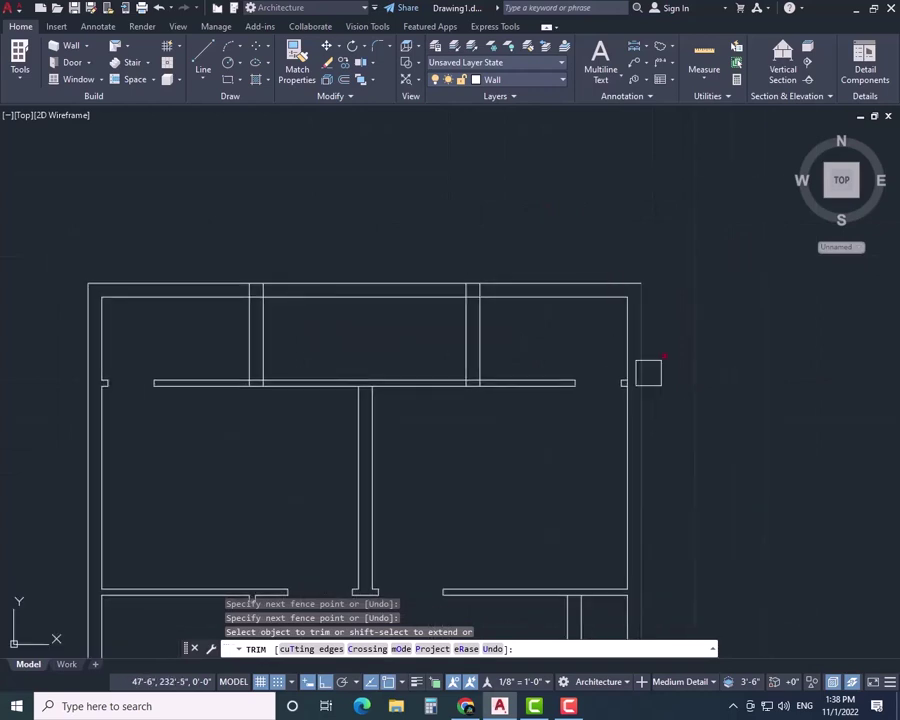
# - Trim the right wall's inner line across the door jamb stub below the top-right room
pyautogui.scroll(8, 627, 376)
pyautogui.click(618, 376)
pyautogui.scroll(-6, 510, 286)
pyautogui.moveTo(492, 288); pyautogui.dragTo(655, 426, button='middle')
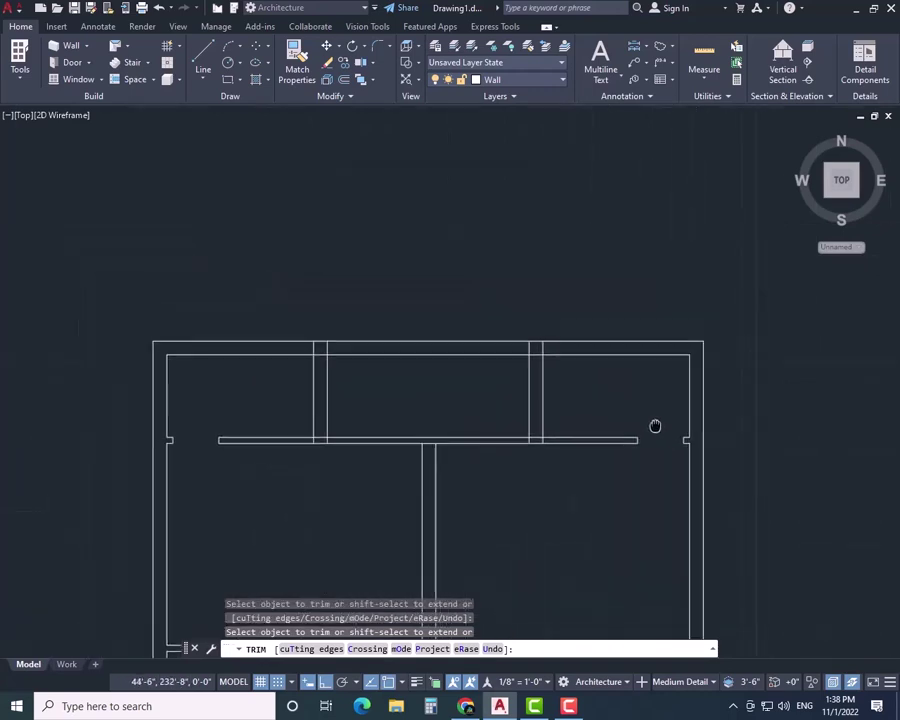
# - Draw a short horizontal guide line leftward from the midpoint of the top strip's right-hand partition
pyautogui.scroll(2, 509, 364)
pyautogui.scroll(2, 513, 369)
pyautogui.press('Escape')
pyautogui.write('l')
pyautogui.press('Return')
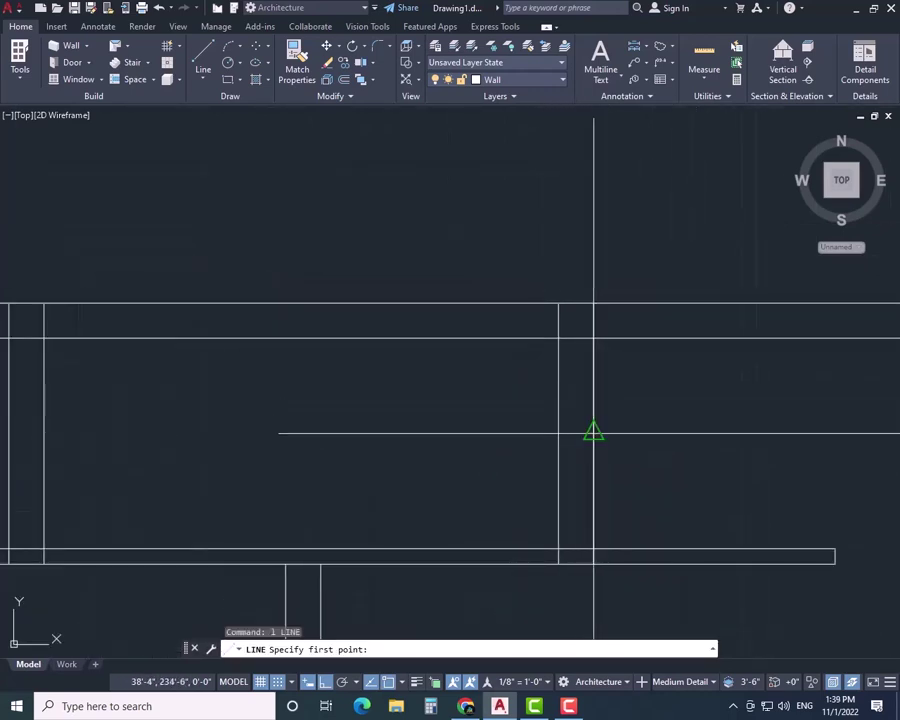
pyautogui.click(593, 432)
pyautogui.press('Escape')
# - Offset the guide line at the right-hand partition 1' above and 1' below
pyautogui.write('o')
pyautogui.press('Return')
pyautogui.write("1'")
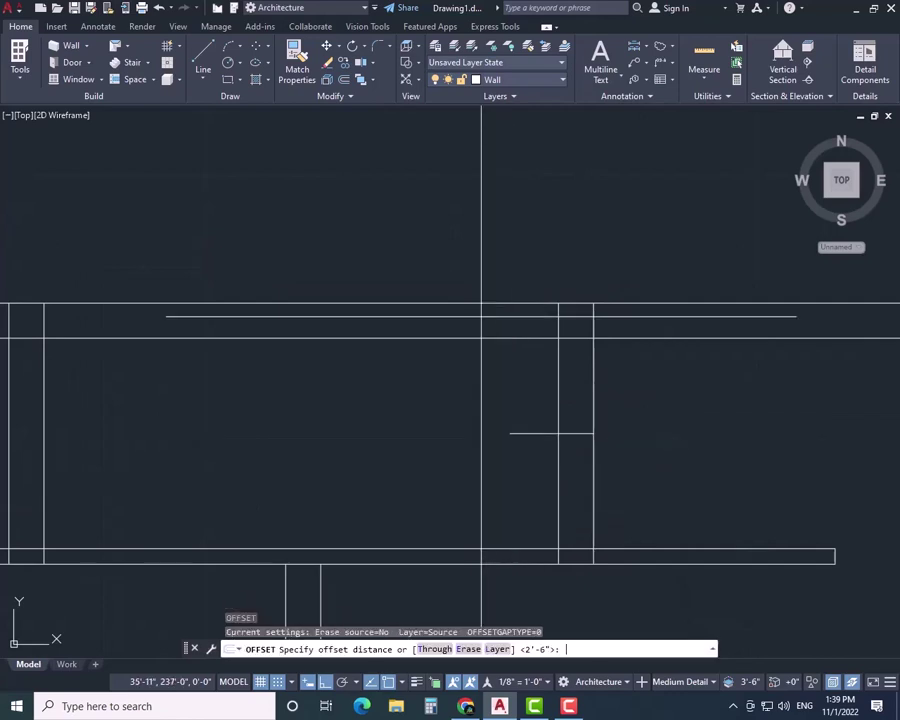
pyautogui.press('Return')
pyautogui.click(524, 433)
pyautogui.click(524, 446)
pyautogui.press('Escape')
# - Trim the guide lines and right-hand partition lines to form a 2' opening in the middle of the partition
pyautogui.write('tr')
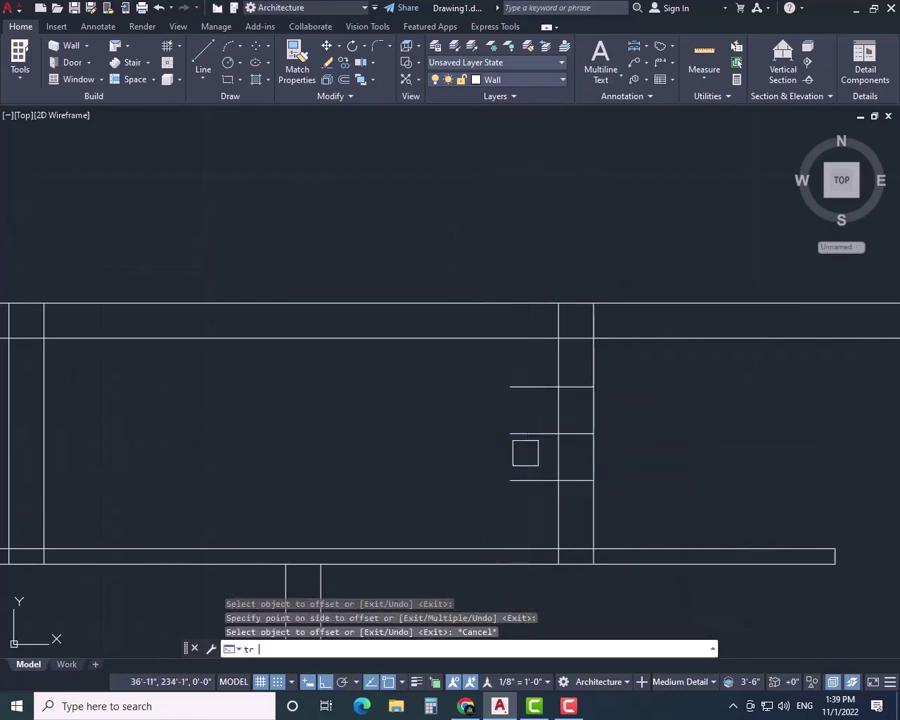
pyautogui.press('Return')
pyautogui.moveTo(466, 446); pyautogui.dragTo(625, 448)
pyautogui.click(534, 480)
pyautogui.press('Escape')
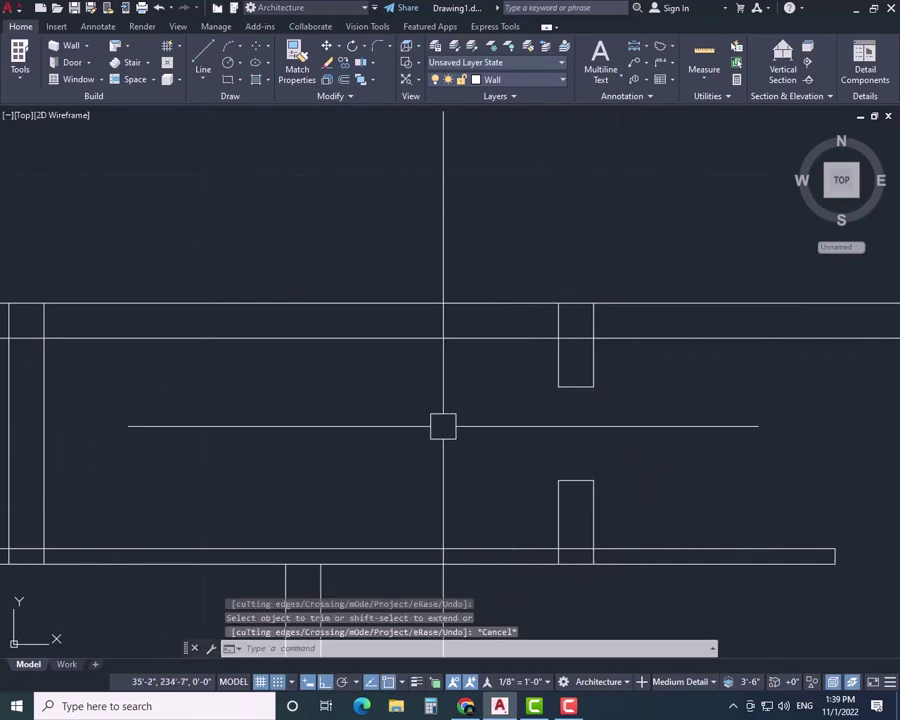
# - Draw a short horizontal guide line leftward from the midpoint of the top strip's left-hand partition
pyautogui.scroll(-4, 364, 432)
pyautogui.moveTo(364, 432); pyautogui.dragTo(498, 432, button='middle')
pyautogui.scroll(2, 366, 424)
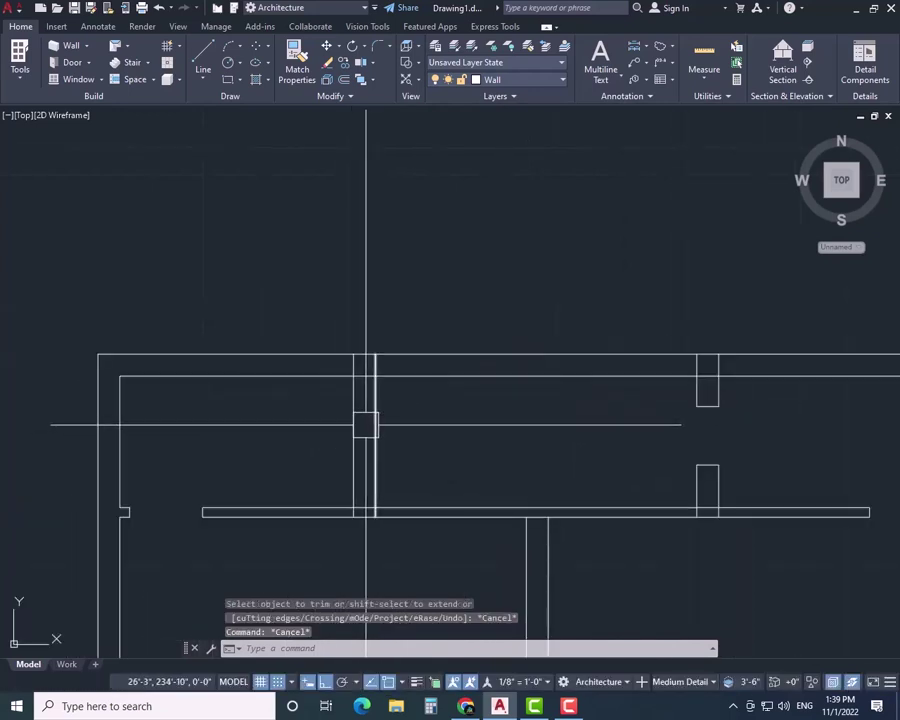
pyautogui.write('l')
pyautogui.press('Return')
pyautogui.click(375, 433)
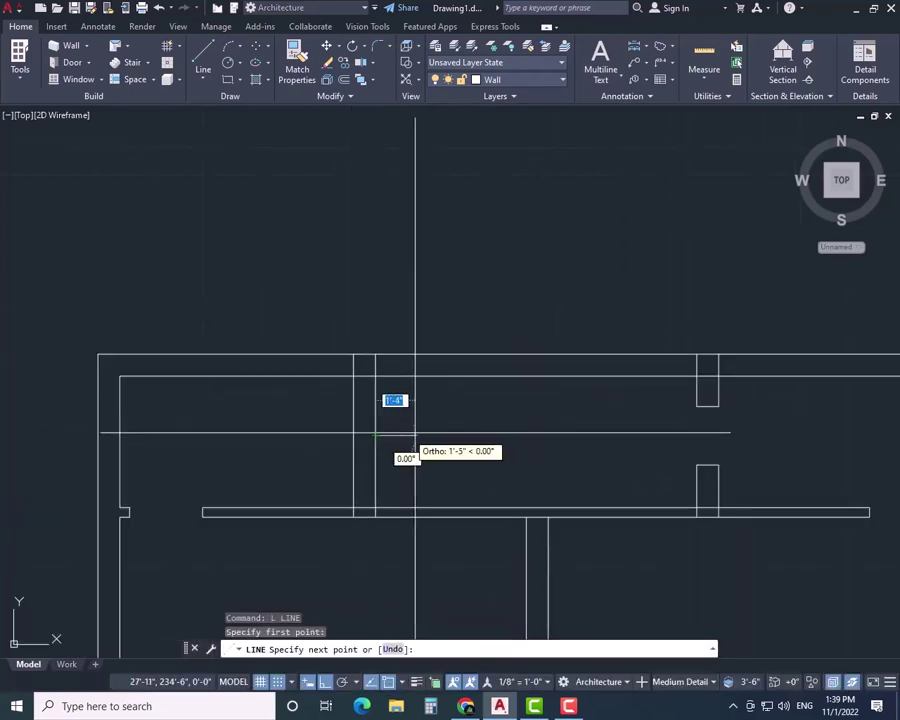
pyautogui.click(297, 433)
pyautogui.press('Escape')
# - Offset the guide line at the left-hand partition 1' above and 1' below
pyautogui.write('o')
pyautogui.press('Return')
pyautogui.write("1'")
pyautogui.press('Return')
pyautogui.click(305, 432)
pyautogui.click(305, 413)
pyautogui.click(305, 434)
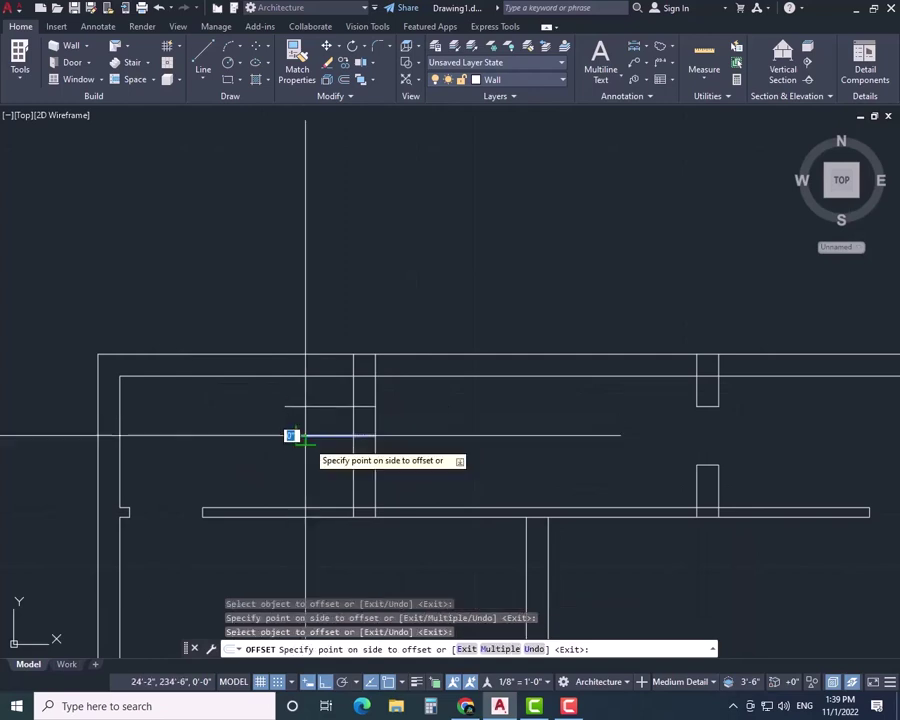
pyautogui.click(304, 449)
pyautogui.press('Escape')
# - Trim the guide lines and left-hand partition lines to form a 2' opening in the middle of the partition
pyautogui.write('tr')
pyautogui.press('Return')
pyautogui.moveTo(227, 437)
pyautogui.mouseDown()
pyautogui.moveTo(338, 444)
pyautogui.moveTo(316, 422)
pyautogui.mouseUp()
pyautogui.press('Escape')
pyautogui.scroll(-6, 458, 418)
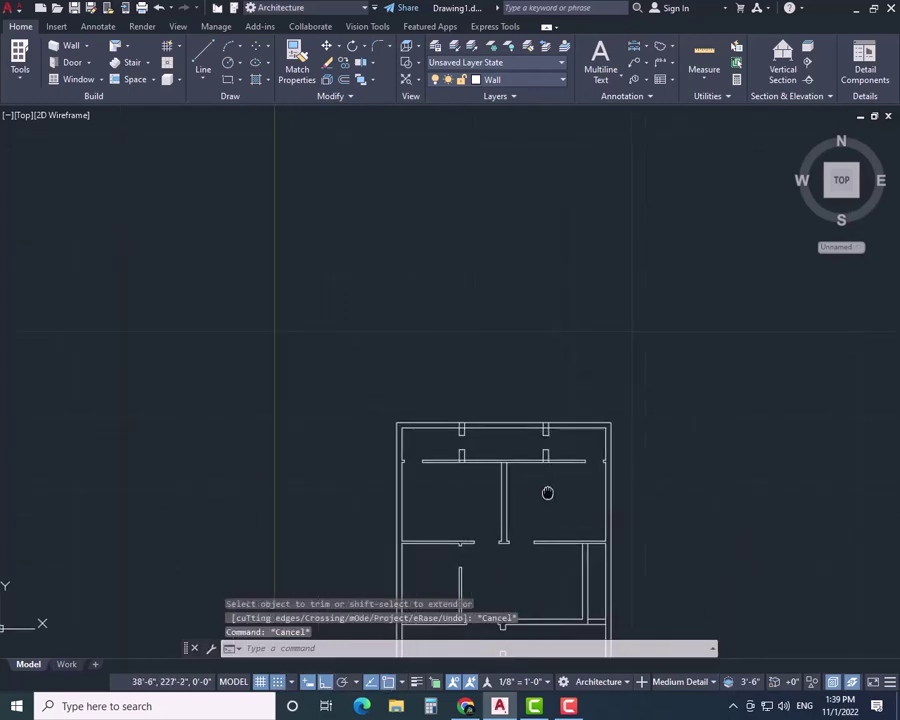
pyautogui.scroll(5, 538, 357)
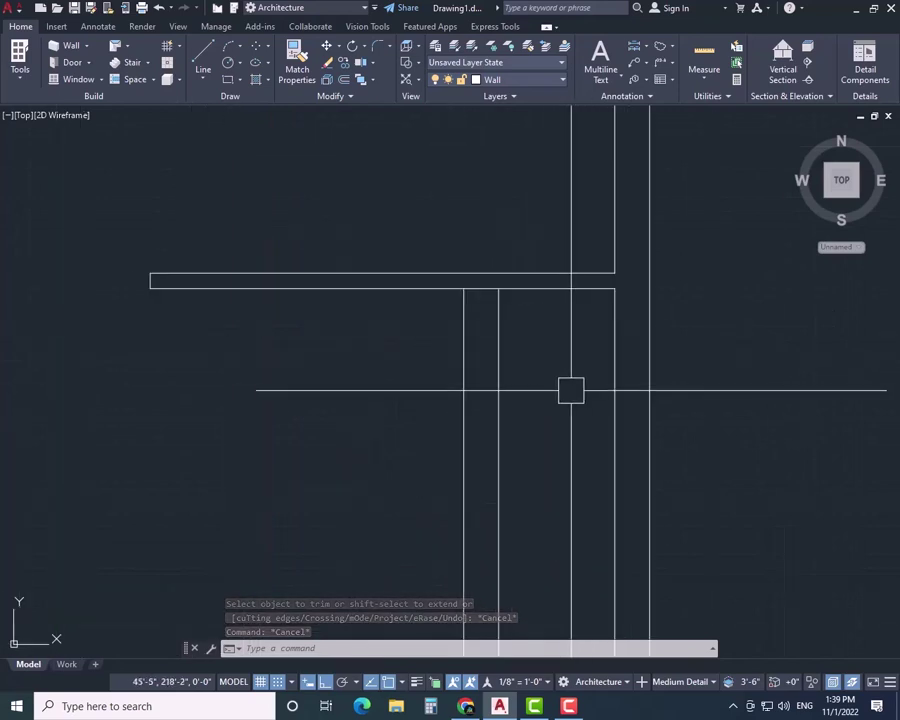
pyautogui.press('Escape')
pyautogui.press('Escape')
pyautogui.write('e')
pyautogui.press('Return')
pyautogui.press('Escape')
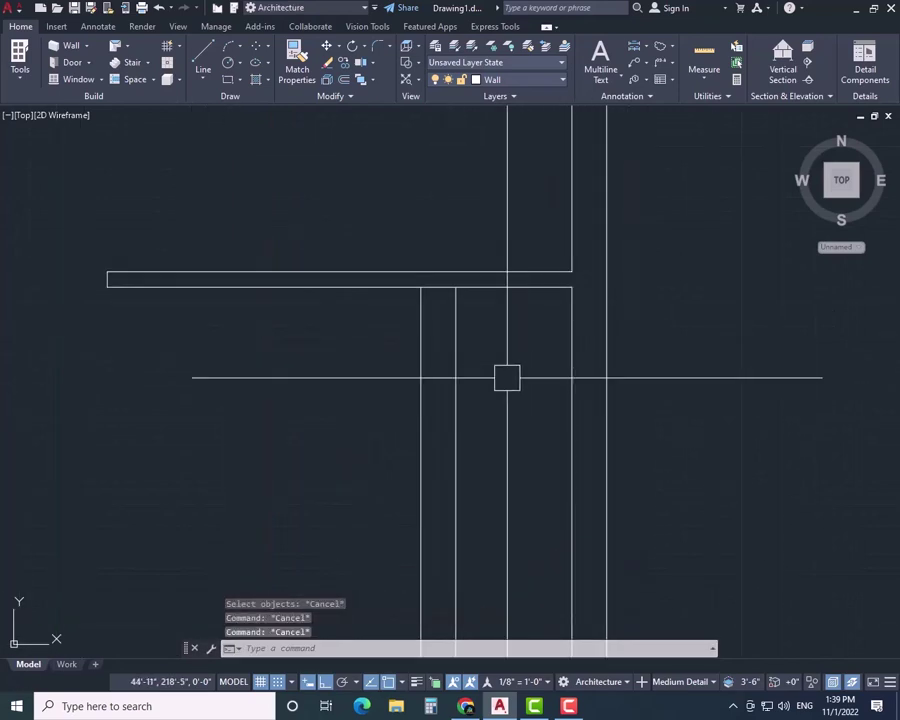
# - Try extending the right line of the narrow right-side room's partition up through the horizontal wall, and undo the extension
pyautogui.write('ex')
pyautogui.press('Return')
pyautogui.press('Escape')
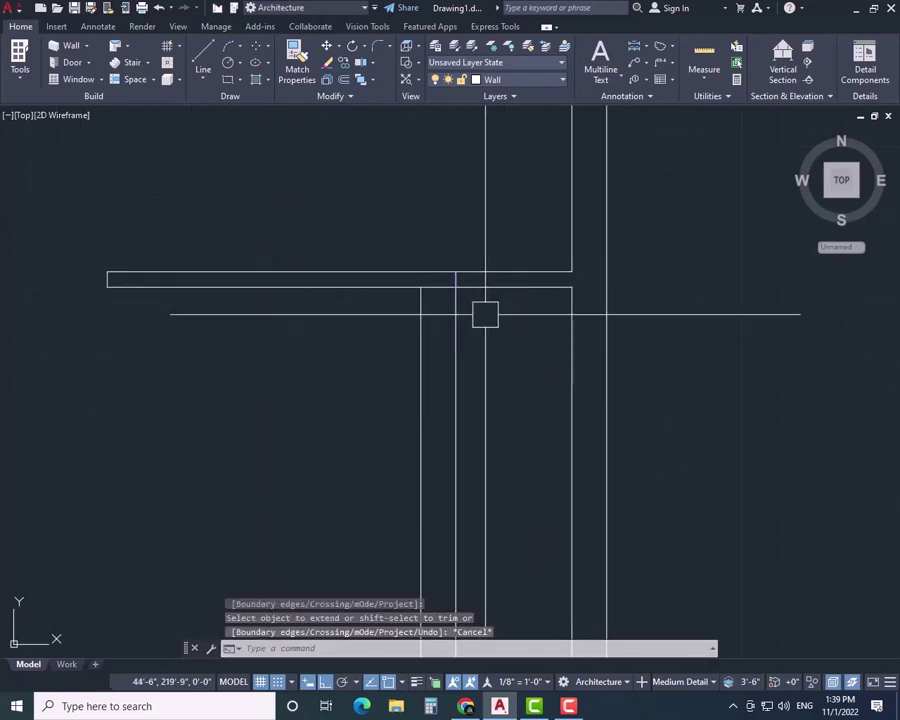
pyautogui.write('u')
pyautogui.press('Return')
# - Offset the inner line of the lower-right room's left wall 9" to the right and extend it down across the lower wall
pyautogui.scroll(-5, 350, 382)
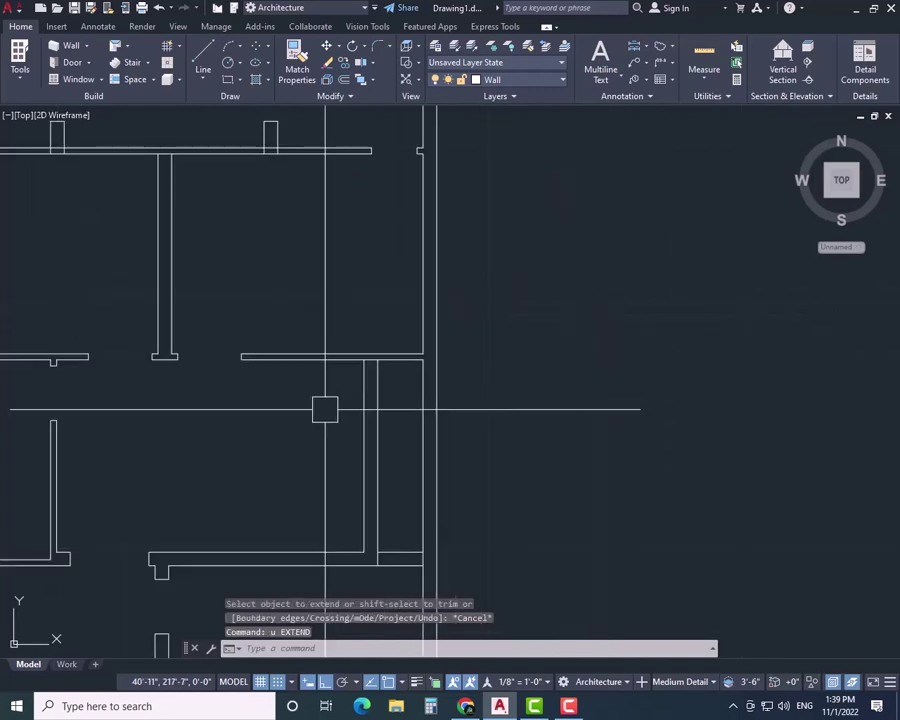
pyautogui.moveTo(490, 463); pyautogui.dragTo(483, 400, button='middle')
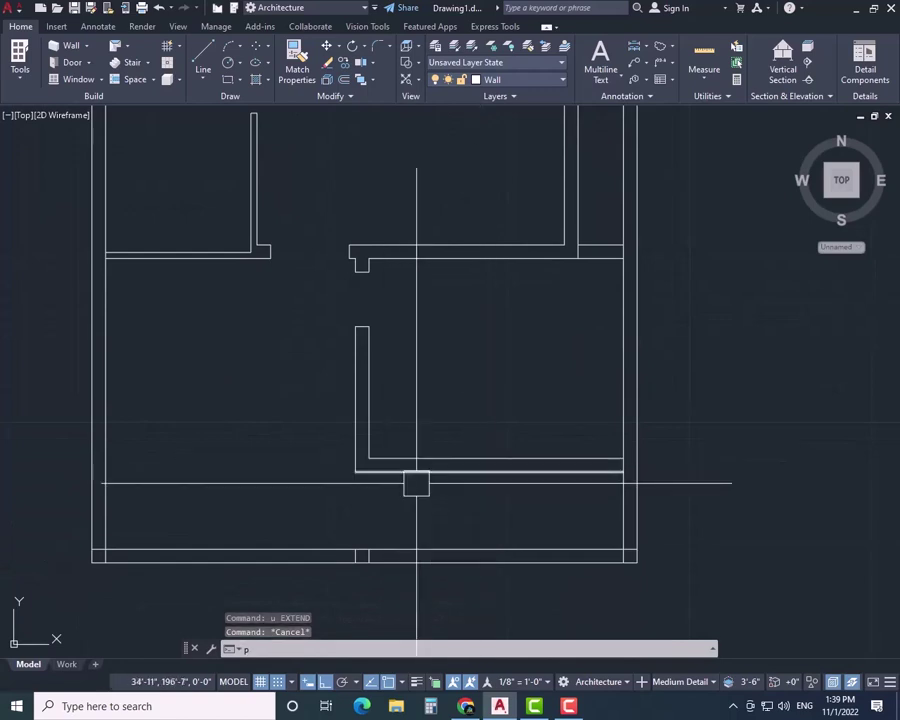
pyautogui.moveTo(414, 480); pyautogui.dragTo(416, 483, button='middle')
pyautogui.press('Return')
pyautogui.press('Return')
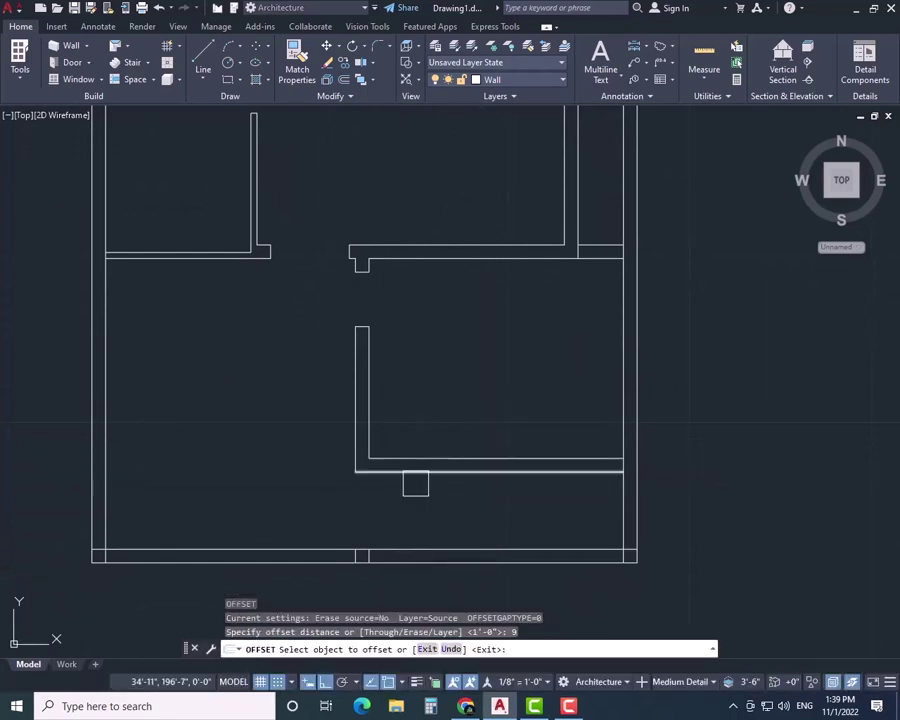
pyautogui.click(367, 420)
pyautogui.click(394, 424)
pyautogui.press('Escape')
pyautogui.write('ex')
pyautogui.press('Return')
pyautogui.press('Escape')
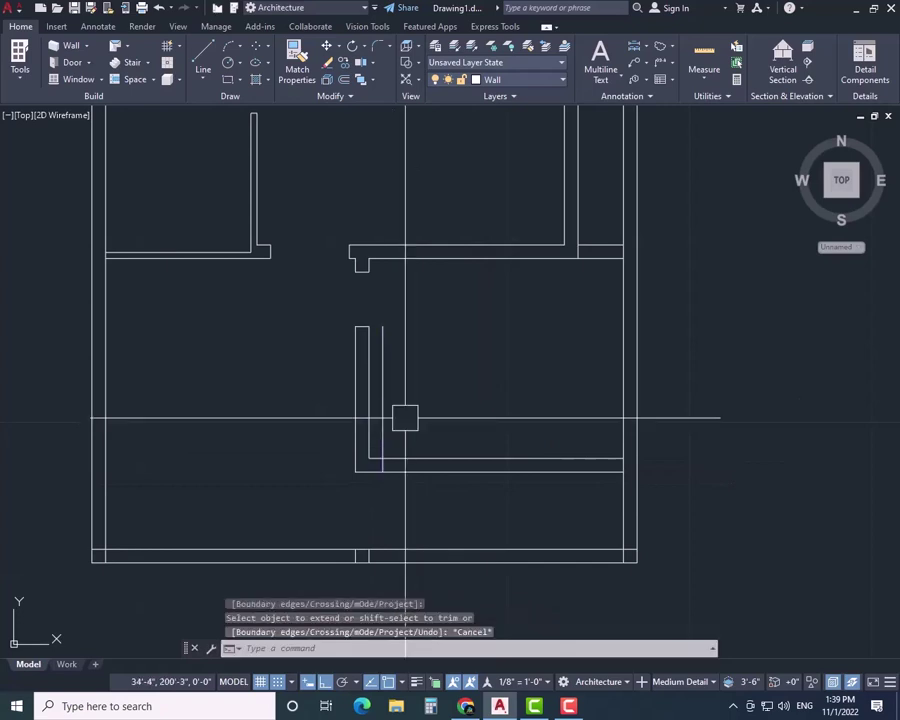
# - Offset the 9" line in the lower-right room 4' to the right and delete the resulting line
pyautogui.write('o')
pyautogui.press('Return')
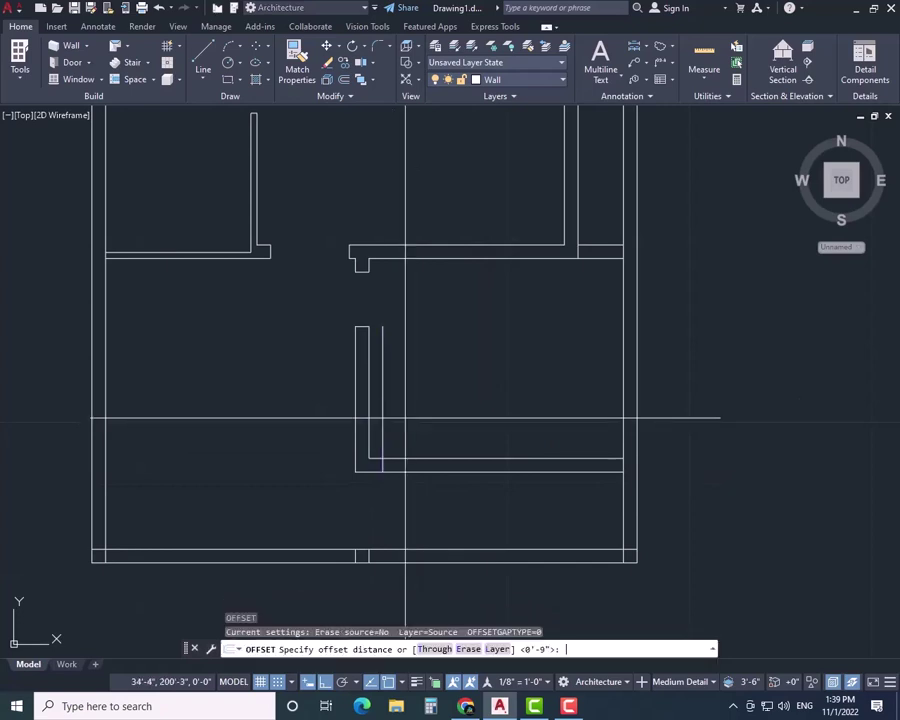
pyautogui.click(394, 424)
pyautogui.click(408, 418)
pyautogui.press('Escape')
pyautogui.write('ex')
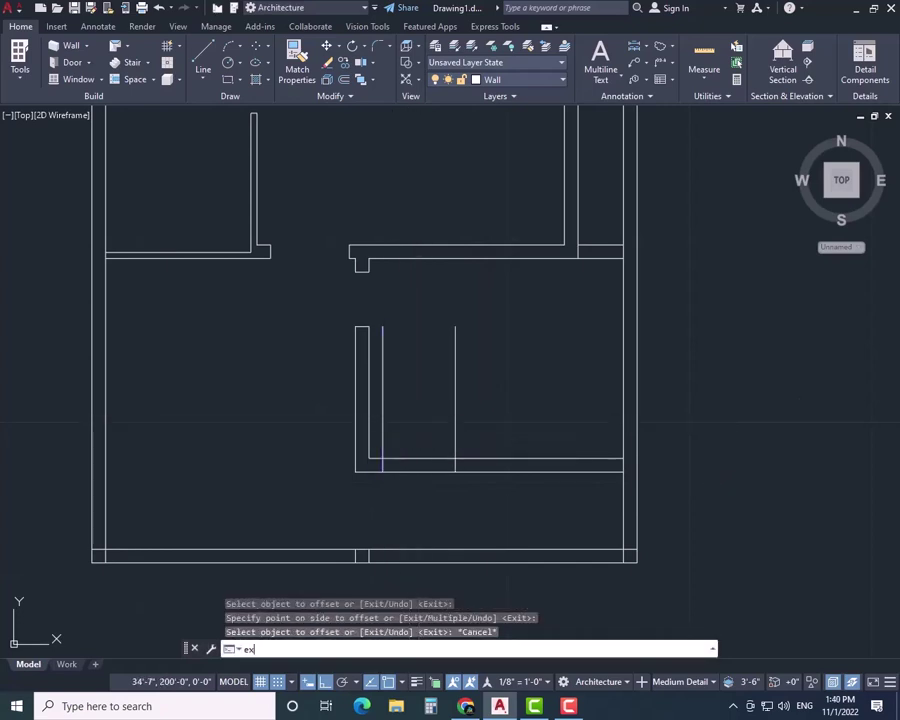
pyautogui.press('Return')
pyautogui.moveTo(411, 403); pyautogui.dragTo(418, 497)
pyautogui.press('Escape')
pyautogui.click(456, 395)
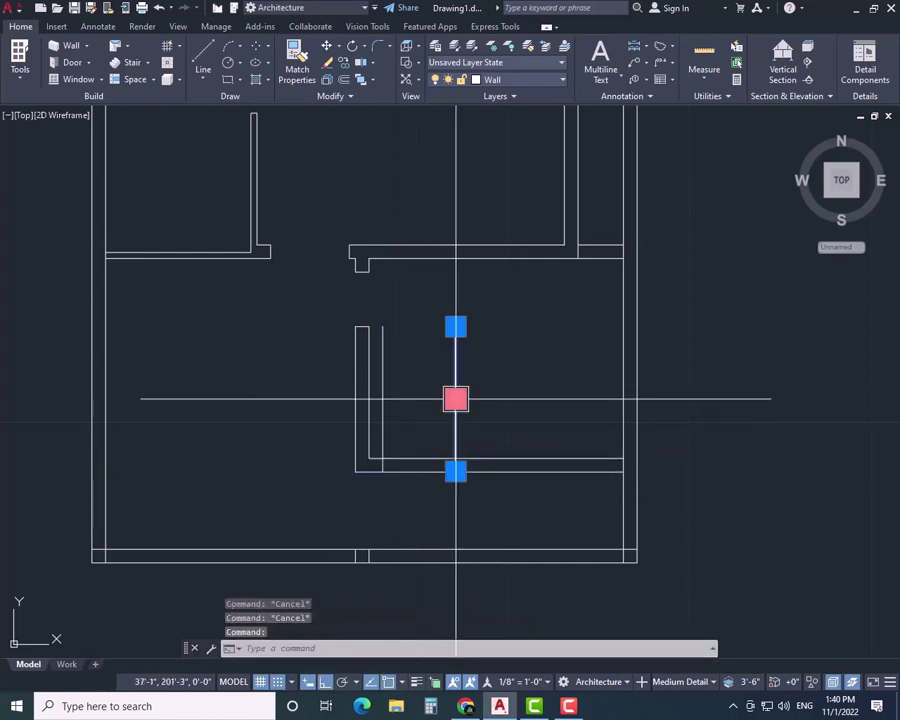
pyautogui.press('Delete')
pyautogui.write('o')
pyautogui.press('Return')
pyautogui.write("54'")
pyautogui.press('Escape')
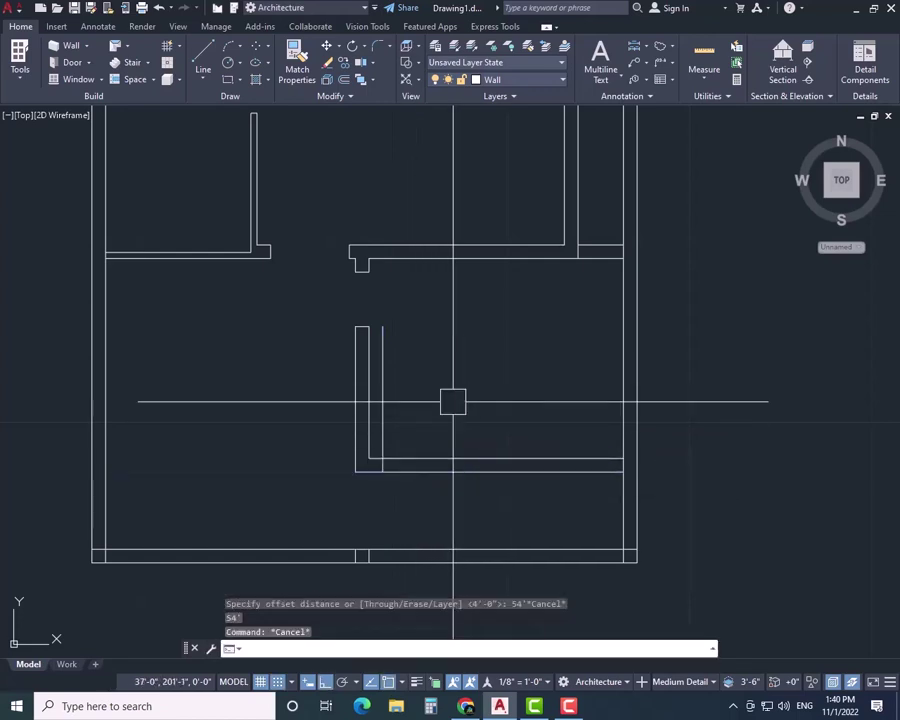
# - Offset the 9" line in the lower-right room 5' to the right
pyautogui.write('o')
pyautogui.press('Return')
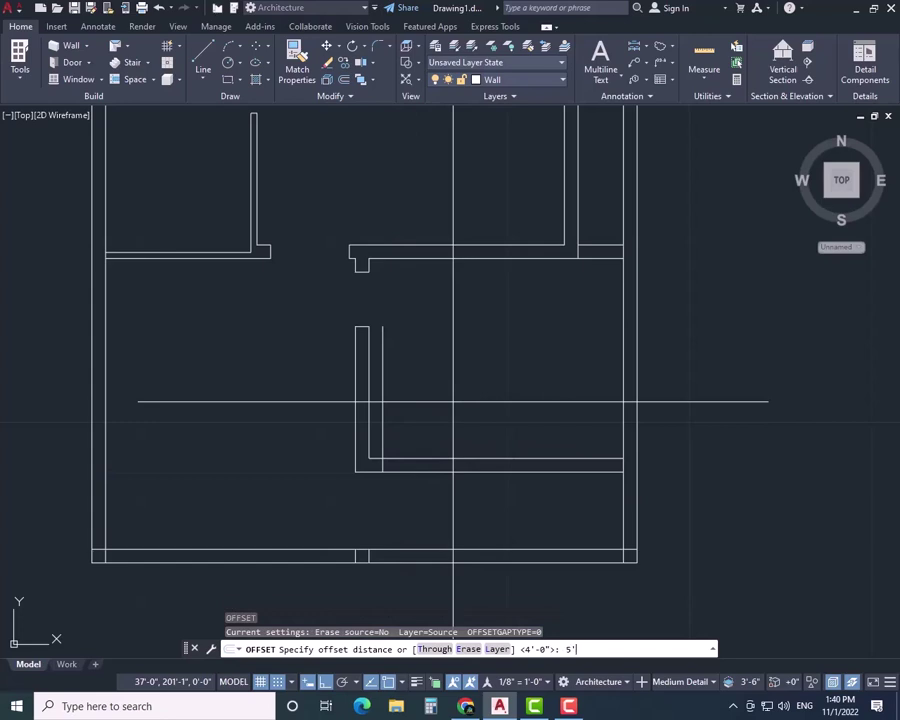
pyautogui.write("5'")
pyautogui.press('Return')
pyautogui.click(383, 424)
pyautogui.click(424, 428)
pyautogui.press('Escape')
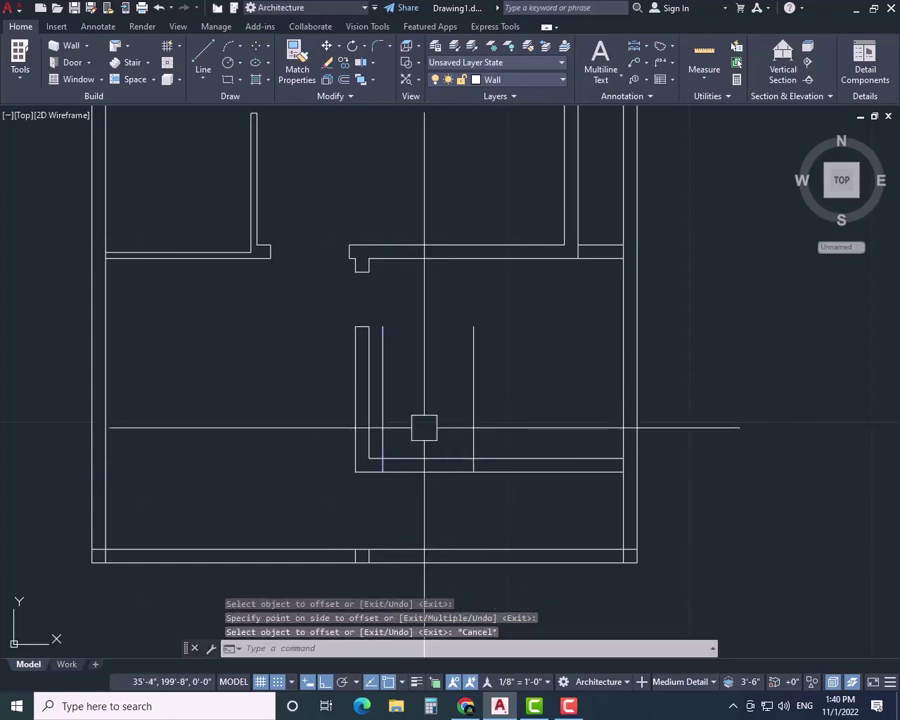
# - Trim the lower wall and the two offset lines to form a 5' opening below the lower-right room
pyautogui.write('tr')
pyautogui.press('space')
pyautogui.moveTo(431, 410); pyautogui.dragTo(442, 470)
pyautogui.moveTo(383, 421); pyautogui.dragTo(474, 399)
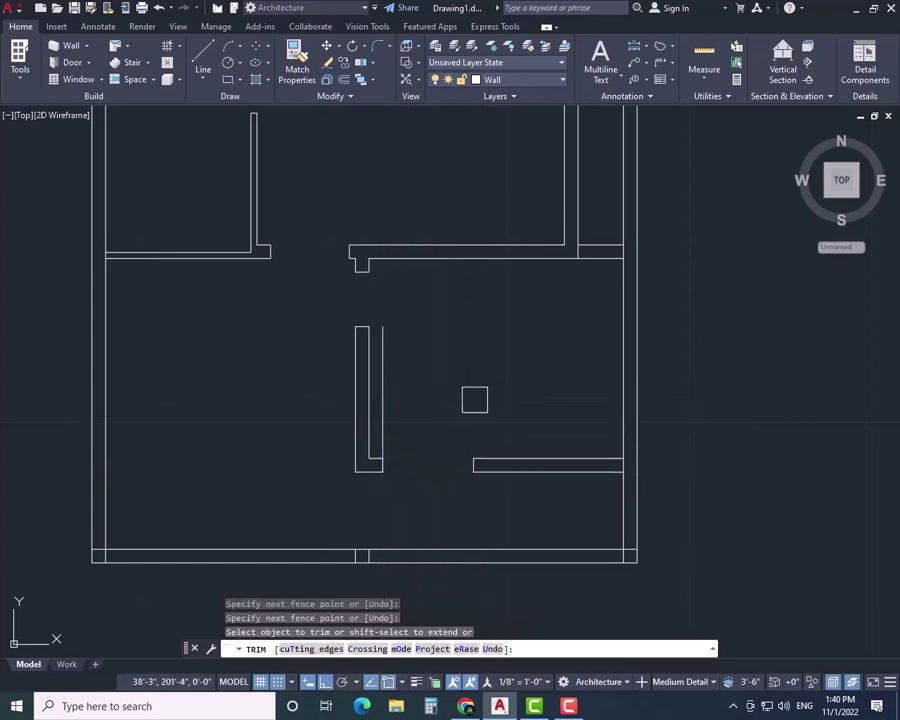
pyautogui.press('Escape')
pyautogui.moveTo(440, 340); pyautogui.dragTo(492, 376, button='middle')
pyautogui.scroll(-2, 376, 410)
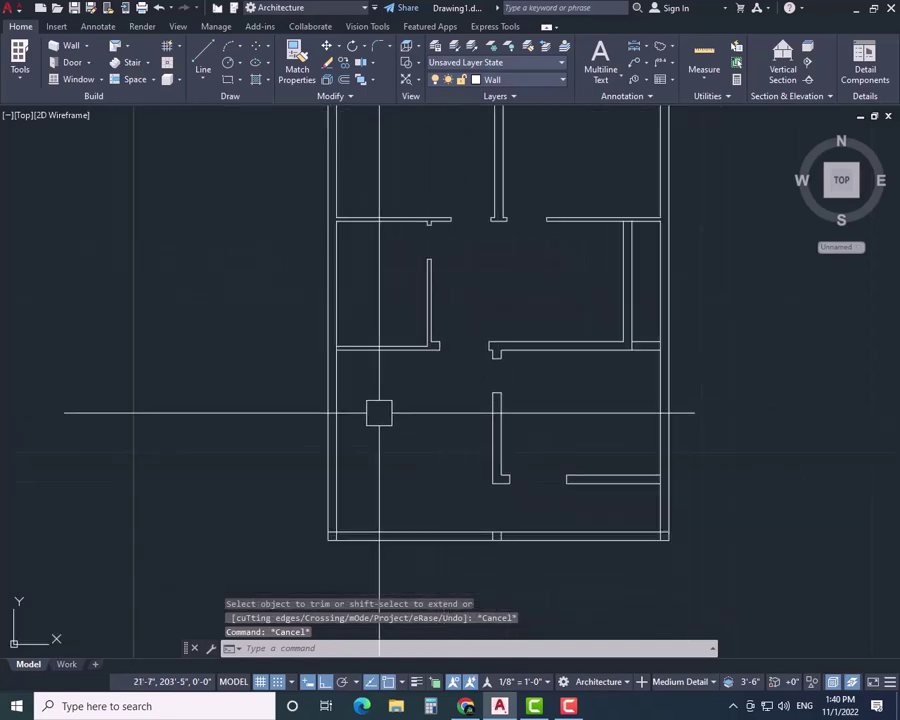
pyautogui.scroll(2, 427, 413)
pyautogui.scroll(5, 427, 413)
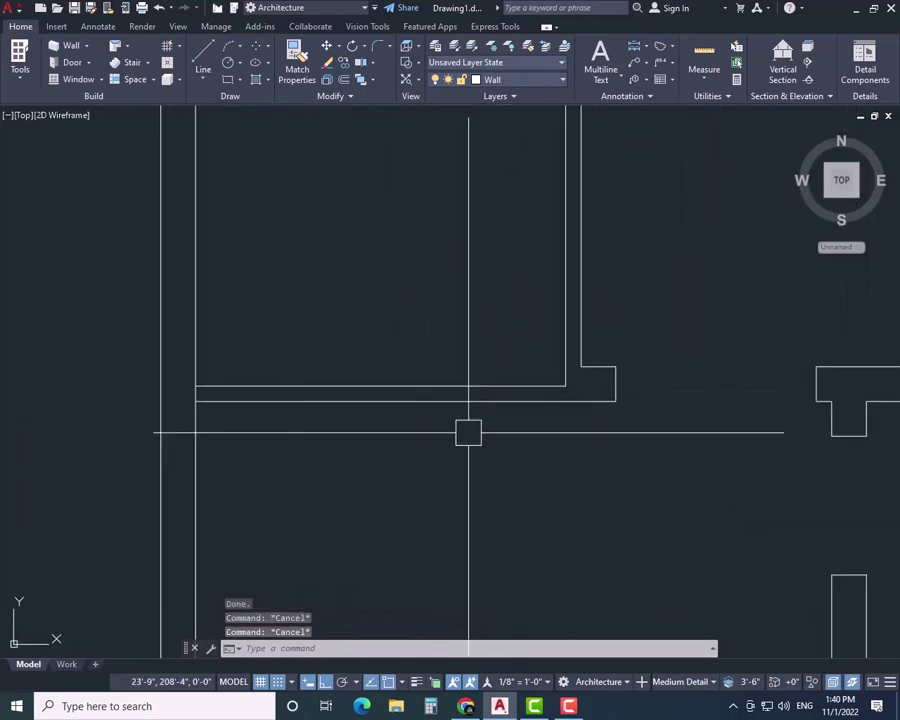
pyautogui.press('Return')
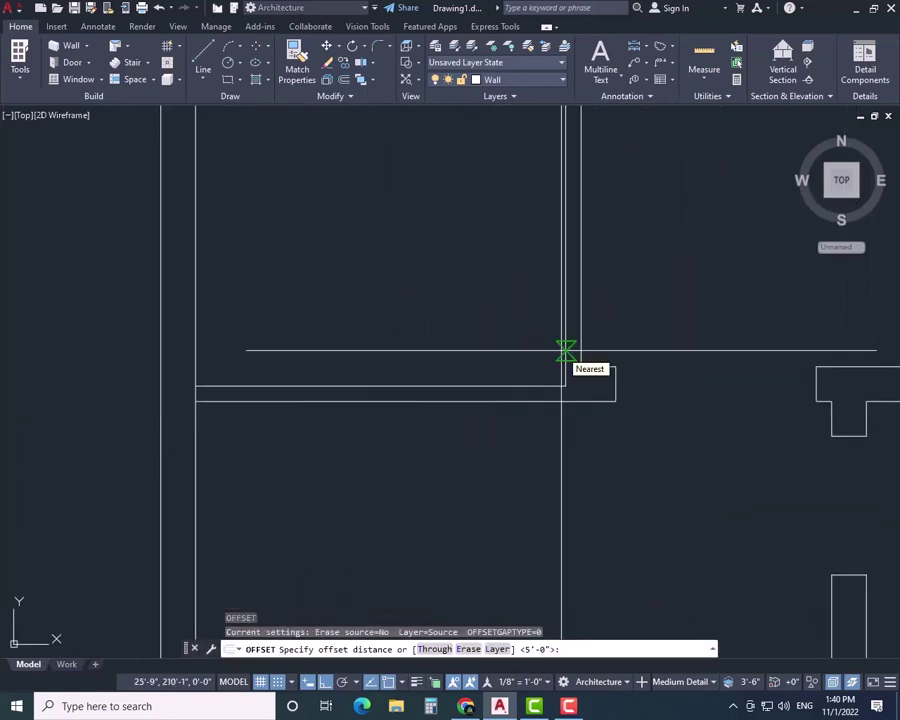
pyautogui.press('Escape')
pyautogui.moveTo(561, 351)
pyautogui.mouseDown(button='middle')
pyautogui.moveTo(404, 490)
pyautogui.moveTo(391, 433)
pyautogui.moveTo(460, 462)
pyautogui.moveTo(494, 414)
pyautogui.moveTo(480, 404)
pyautogui.mouseUp(button='middle')
pyautogui.press('Escape')
pyautogui.scroll(4, 471, 409)
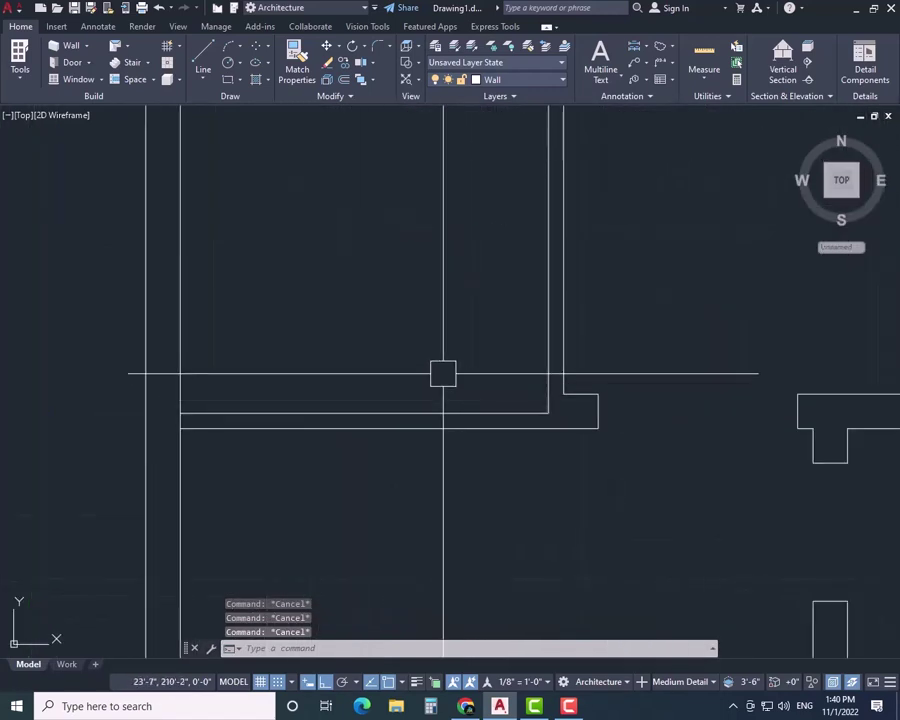
# - Offset the inner line of the left middle room's right partition 9" to the left
pyautogui.write('o')
pyautogui.press('Return')
pyautogui.write('9')
pyautogui.press('Return')
pyautogui.click(557, 362)
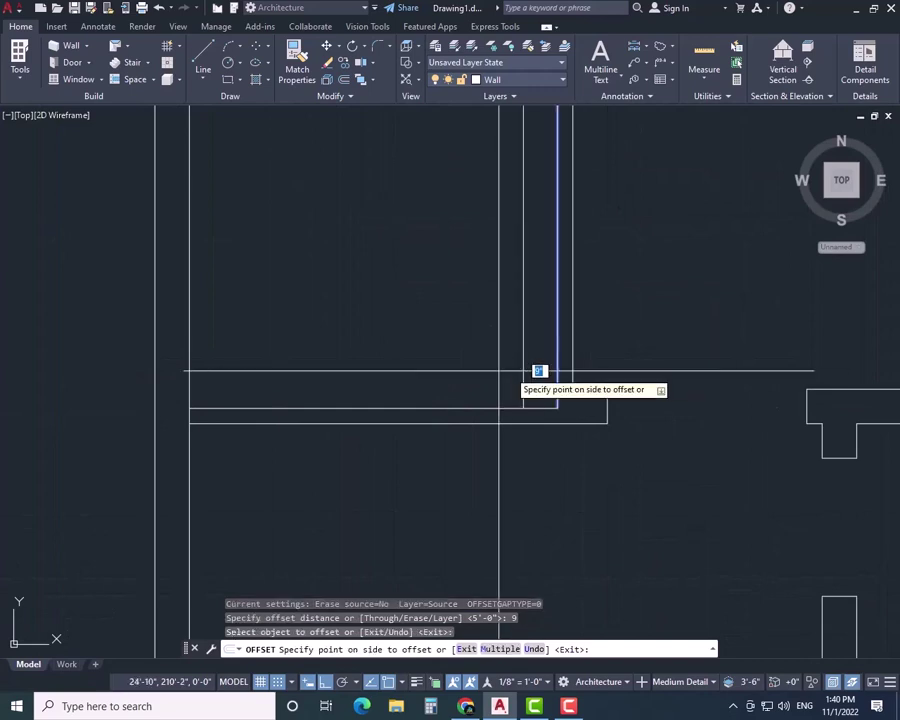
pyautogui.click(505, 376)
pyautogui.press('Escape')
# - Extend the left middle room's 9" offset line down to the lower line of the bottom wall
pyautogui.write('ex')
pyautogui.press('alt')
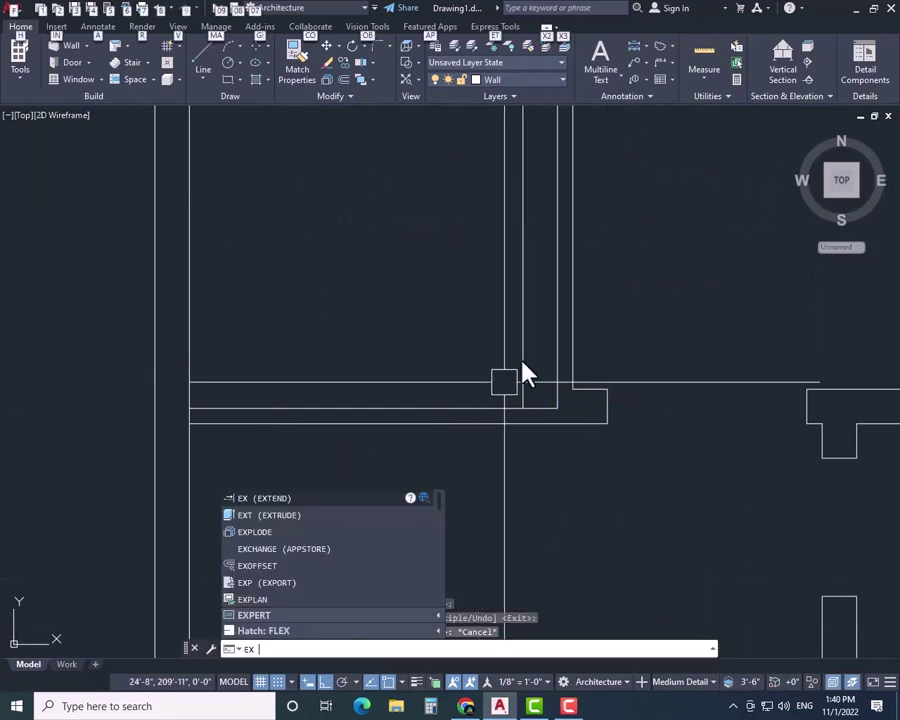
pyautogui.press('Escape')
pyautogui.write('ex')
pyautogui.press('Return')
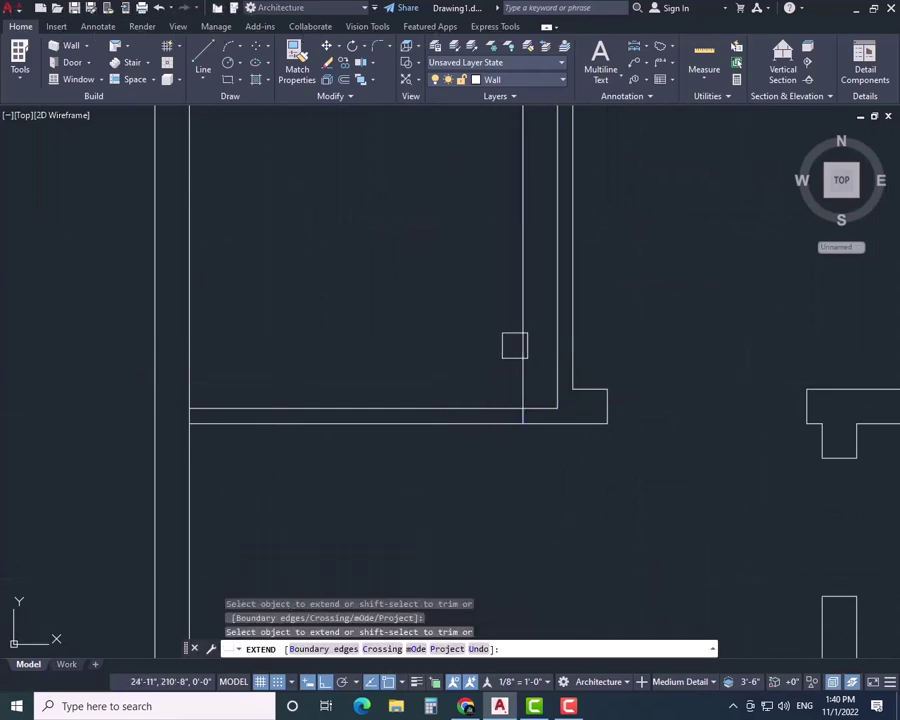
pyautogui.press('Escape')
# - Offset the left middle room's 9" line 5' to the left, and undo the offset
pyautogui.write('o')
pyautogui.press('Return')
pyautogui.write("5'")
pyautogui.press('Return')
pyautogui.click(522, 355)
pyautogui.click(476, 365)
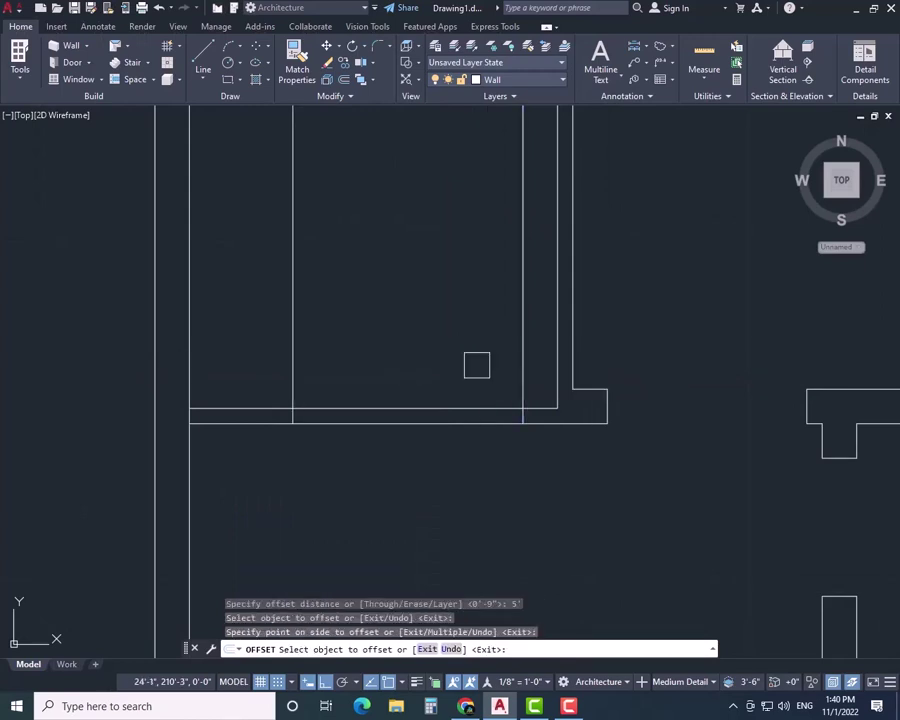
pyautogui.press('Escape')
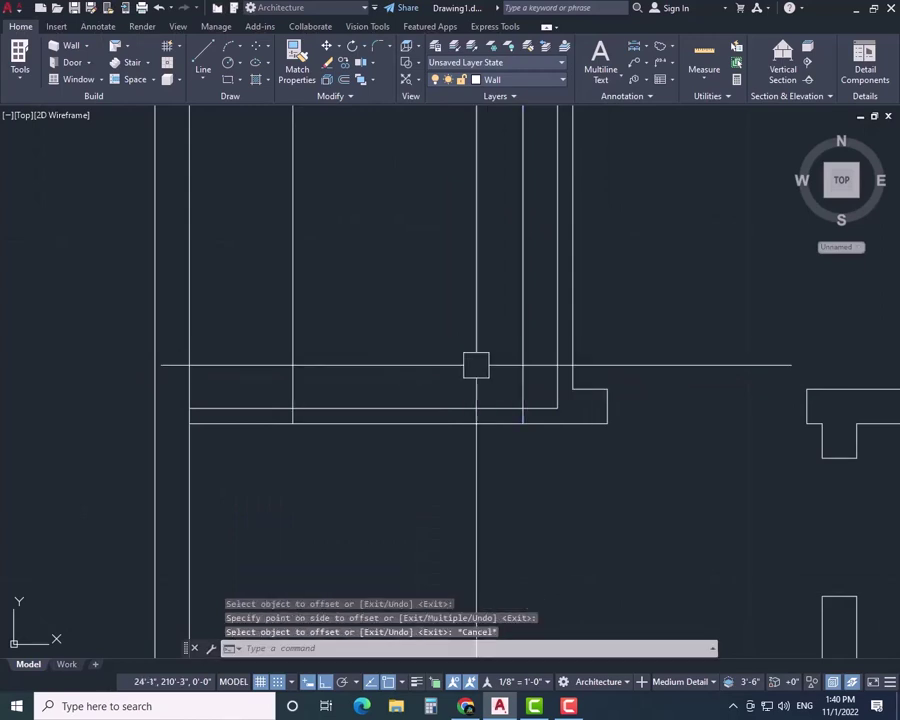
pyautogui.hotkey('ctrl', 'z')
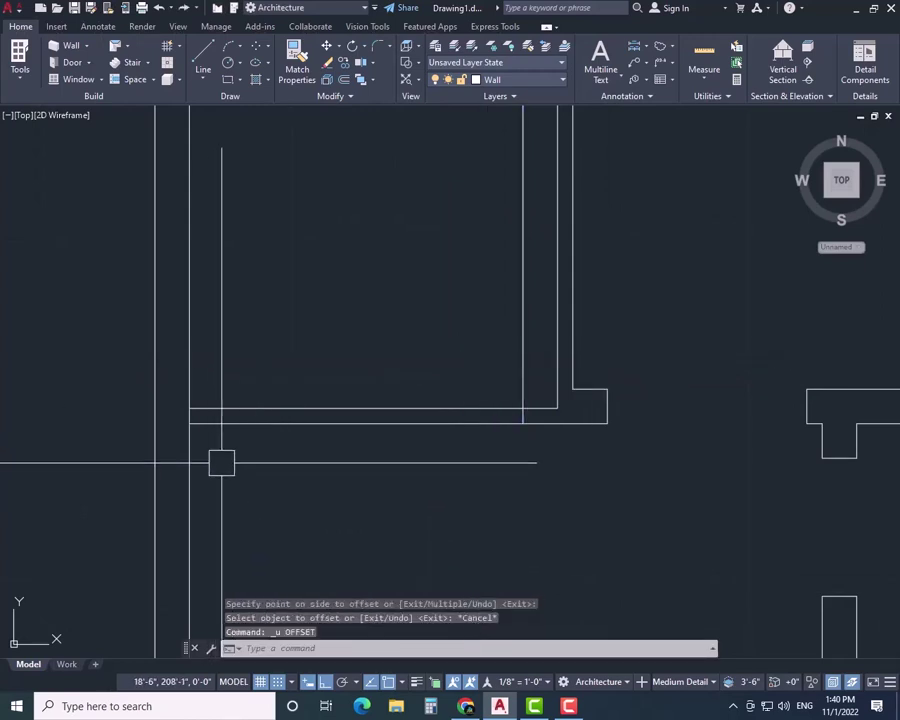
# - Offset the left middle room's 9" line 4' to the left
pyautogui.write('o')
pyautogui.press('Return')
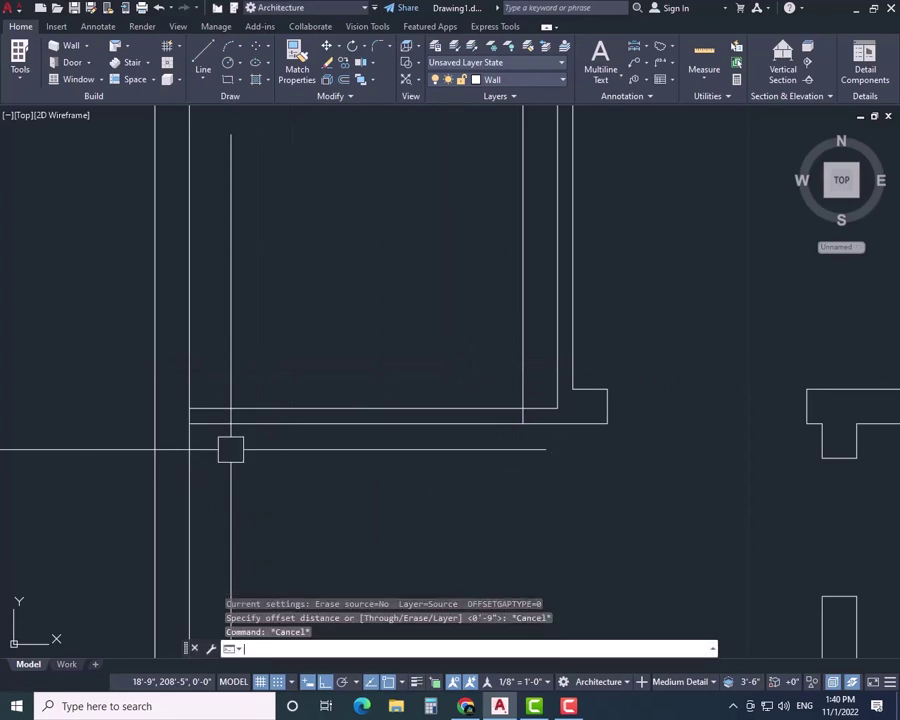
pyautogui.write("4'")
pyautogui.press('Return')
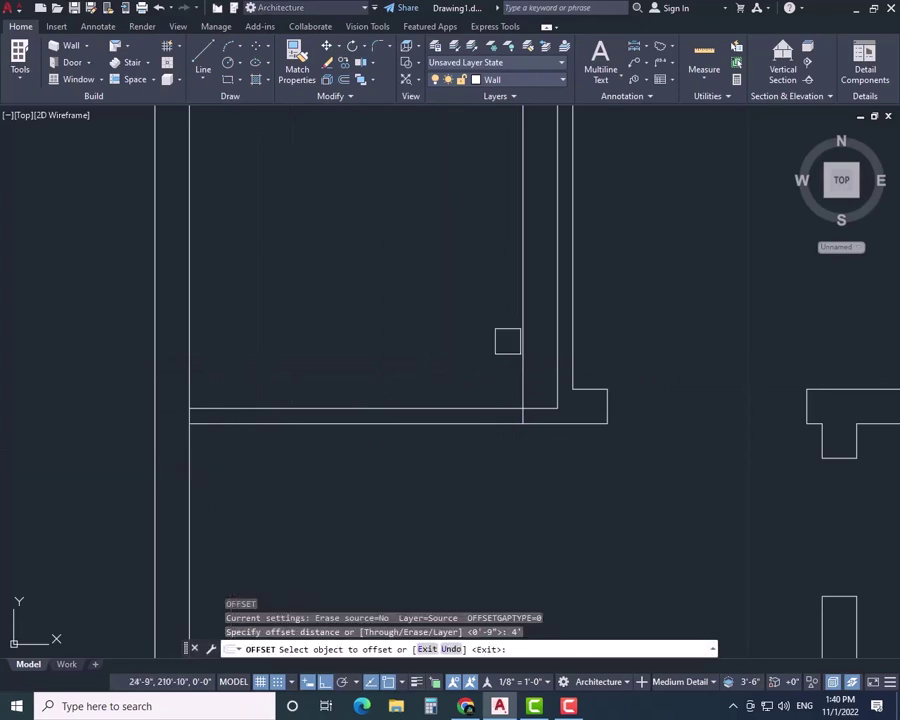
pyautogui.press('Escape')
# - Trim the left middle room's bottom wall and the two offset lines to form a 4' opening
pyautogui.write('tr')
pyautogui.press('Return')
pyautogui.moveTo(318, 334)
pyautogui.mouseDown()
pyautogui.moveTo(382, 326)
pyautogui.moveTo(521, 355)
pyautogui.moveTo(488, 362)
pyautogui.mouseUp()
pyautogui.press('Escape')
pyautogui.scroll(-5, 486, 362)
pyautogui.scroll(5, 510, 420)
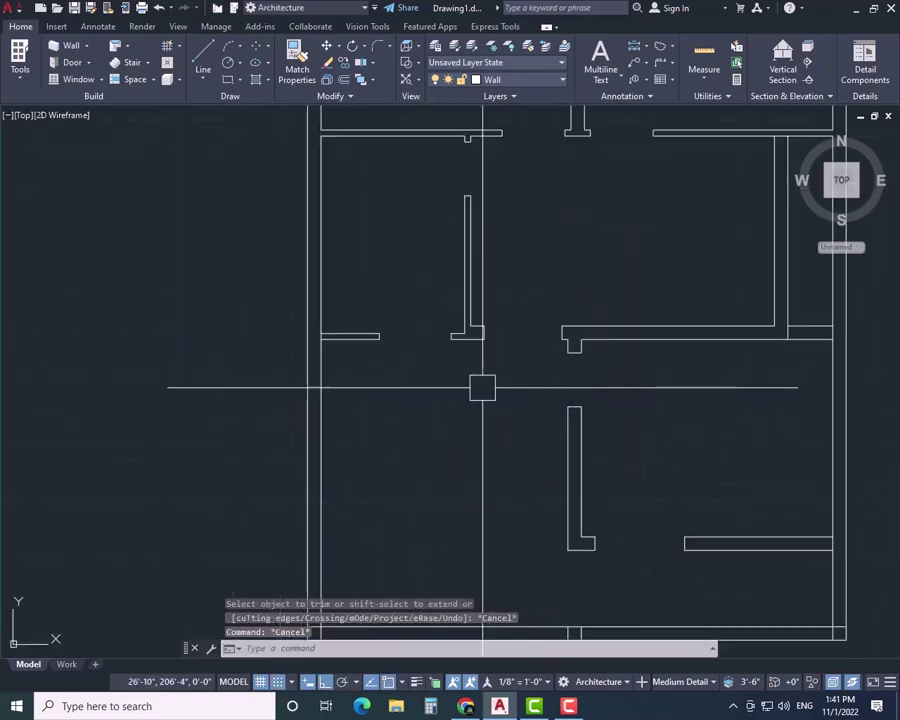
pyautogui.moveTo(664, 370); pyautogui.dragTo(374, 366, button='middle')
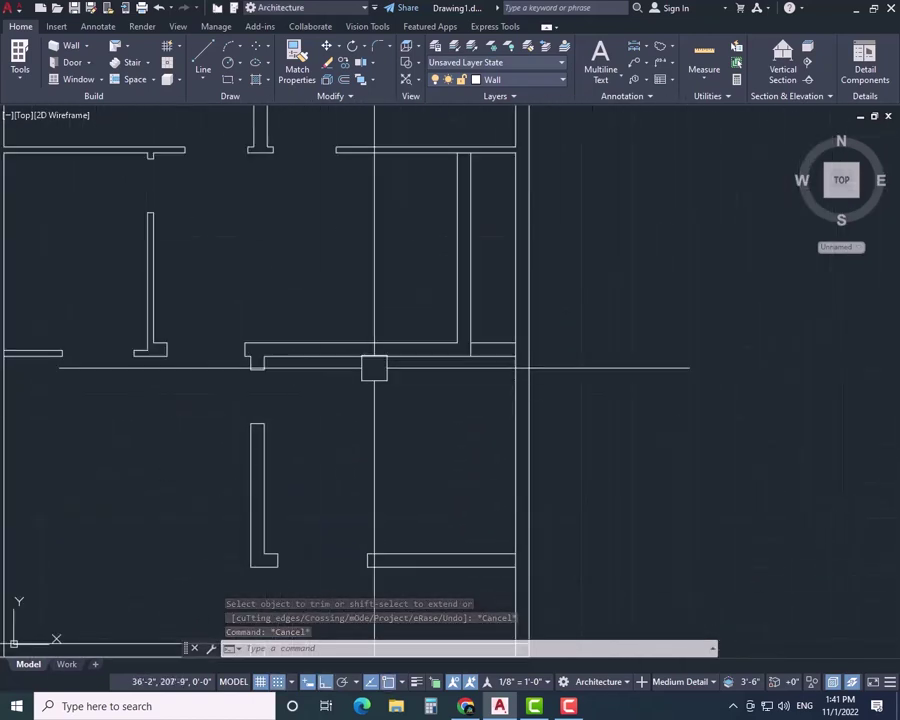
pyautogui.scroll(3, 374, 366)
pyautogui.click(613, 267)
pyautogui.click(625, 299)
pyautogui.press('Escape')
pyautogui.press('Escape')
pyautogui.press('Escape')
pyautogui.scroll(-10, 470, 378)
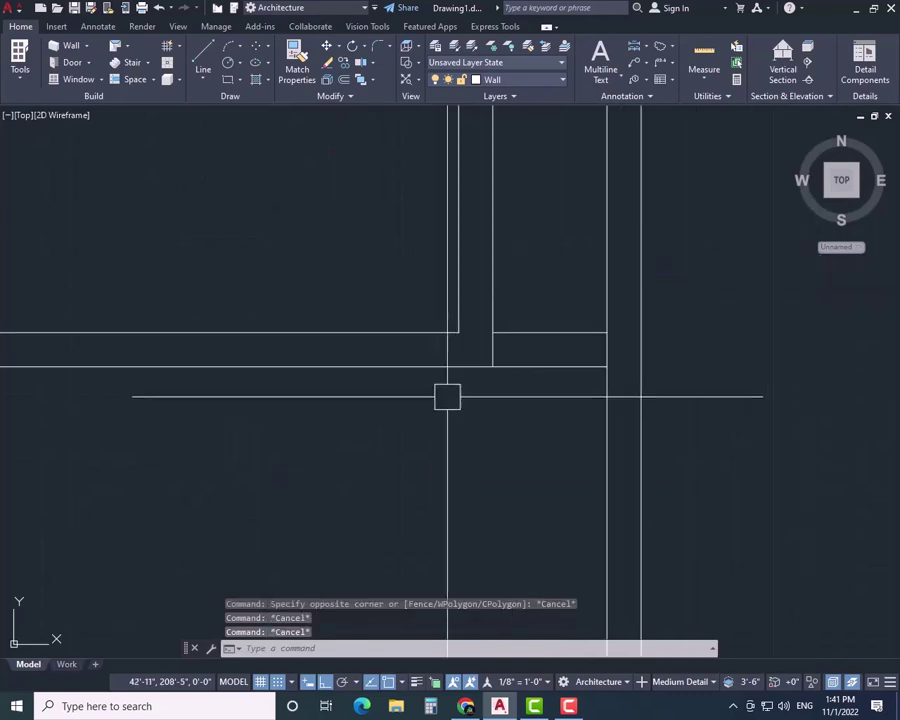
# - Trim the wall lines at the junctions of the two upper partition stubs with the top outer wall
pyautogui.moveTo(427, 424); pyautogui.dragTo(484, 486, button='middle')
pyautogui.scroll(5, 514, 211)
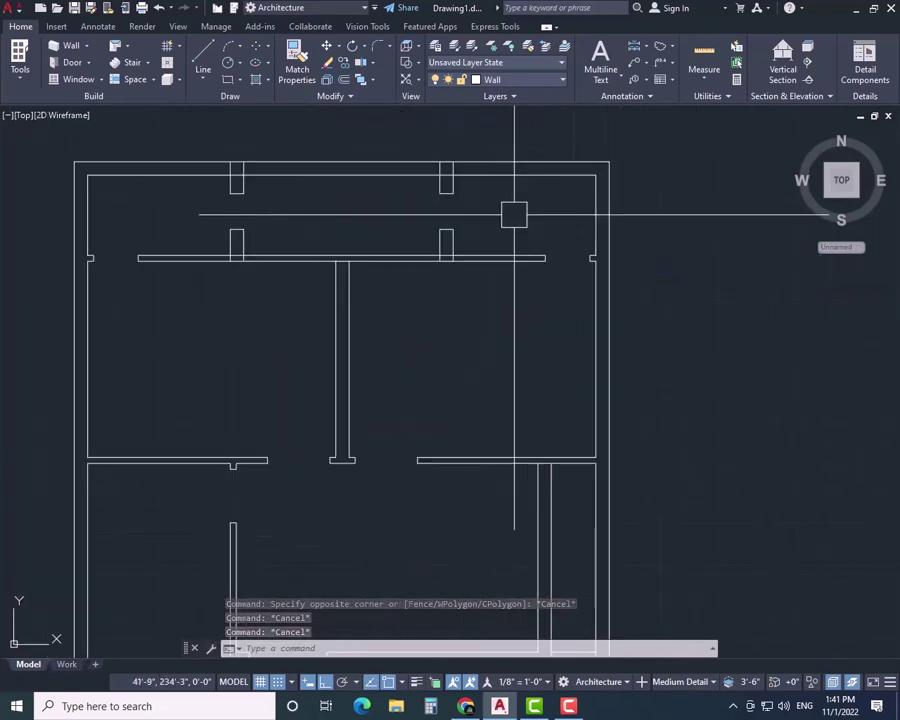
pyautogui.moveTo(514, 211); pyautogui.dragTo(521, 298, button='middle')
pyautogui.scroll(-2, 773, 356)
pyautogui.write('tr')
pyautogui.press('Return')
pyautogui.scroll(5, 762, 348)
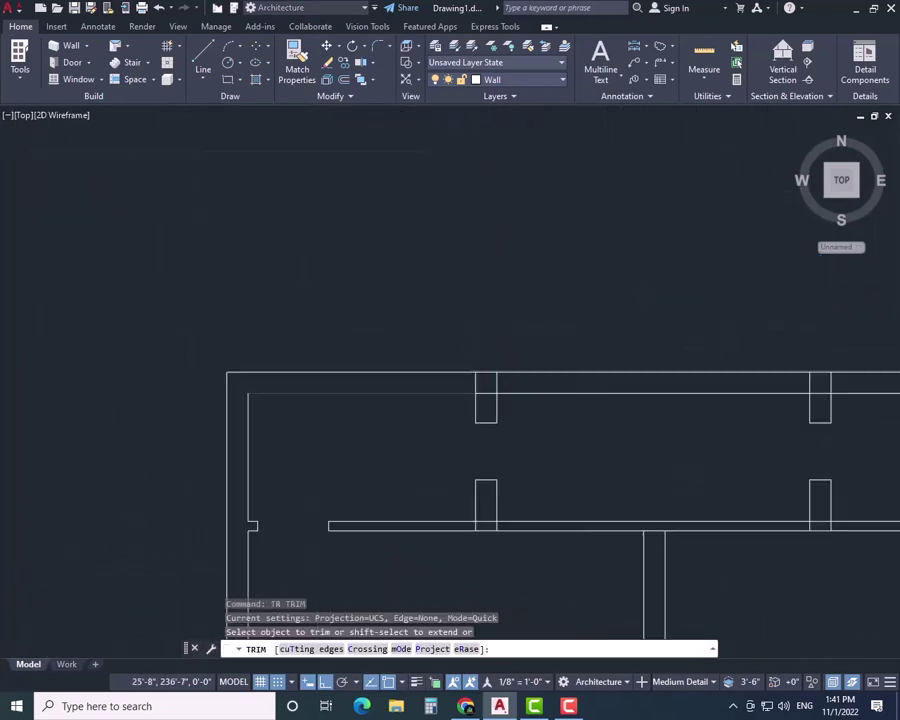
pyautogui.moveTo(453, 376); pyautogui.dragTo(705, 354)
pyautogui.scroll(-6, 573, 403)
pyautogui.moveTo(588, 424)
pyautogui.mouseDown(button='middle')
pyautogui.moveTo(597, 438)
pyautogui.moveTo(444, 392)
pyautogui.mouseUp(button='middle')
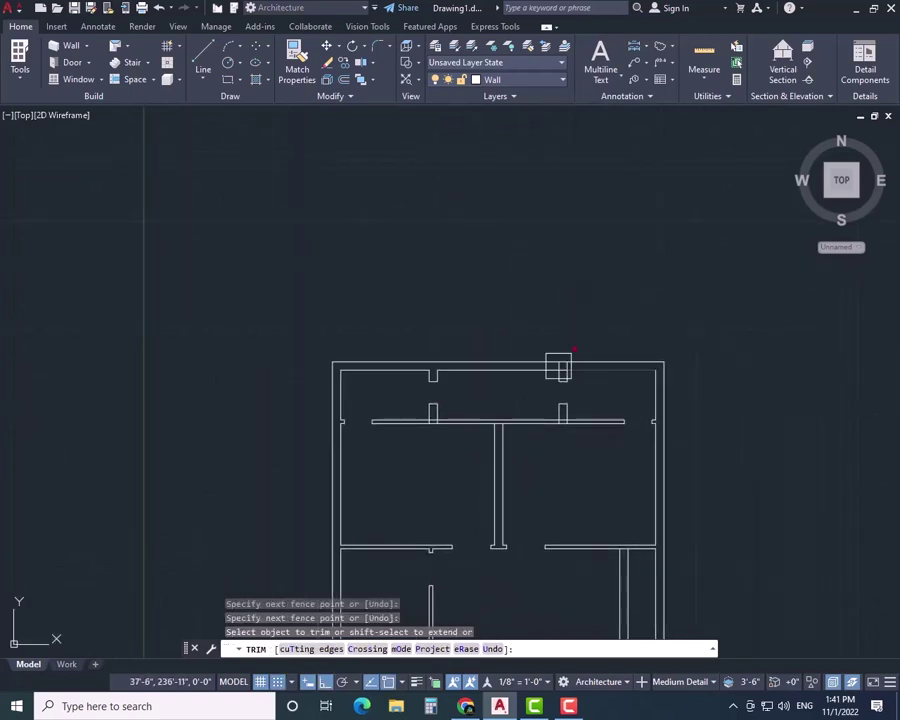
pyautogui.scroll(4, 558, 366)
pyautogui.moveTo(526, 373); pyautogui.dragTo(630, 361)
pyautogui.scroll(-6, 524, 432)
# - Trim the junction lines where the two lower stubs meet the wall below the top strip, and undo the whole trim
pyautogui.scroll(5, 472, 369)
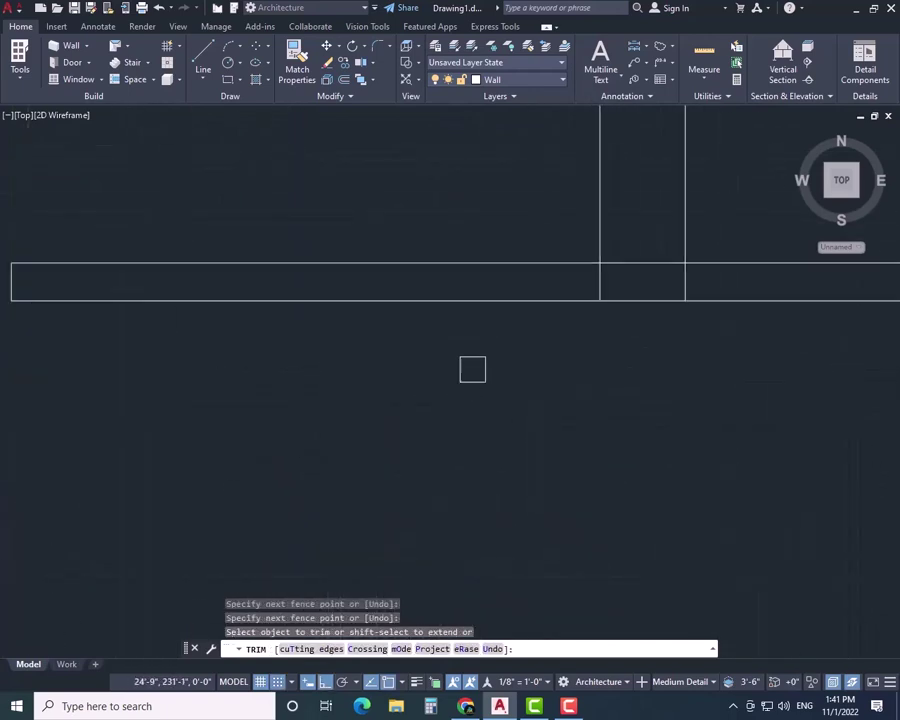
pyautogui.moveTo(696, 345); pyautogui.dragTo(342, 337, button='middle')
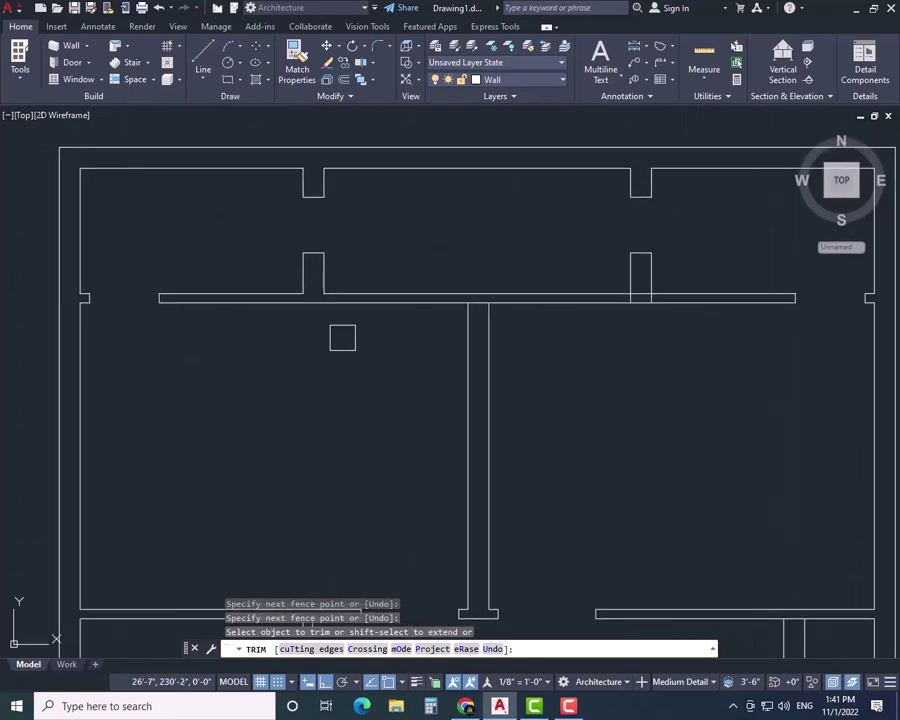
pyautogui.scroll(6, 481, 297)
pyautogui.click(480, 330)
pyautogui.scroll(-6, 549, 368)
pyautogui.scroll(-2, 624, 378)
pyautogui.moveTo(624, 378); pyautogui.dragTo(386, 309, button='middle')
pyautogui.scroll(8, 385, 308)
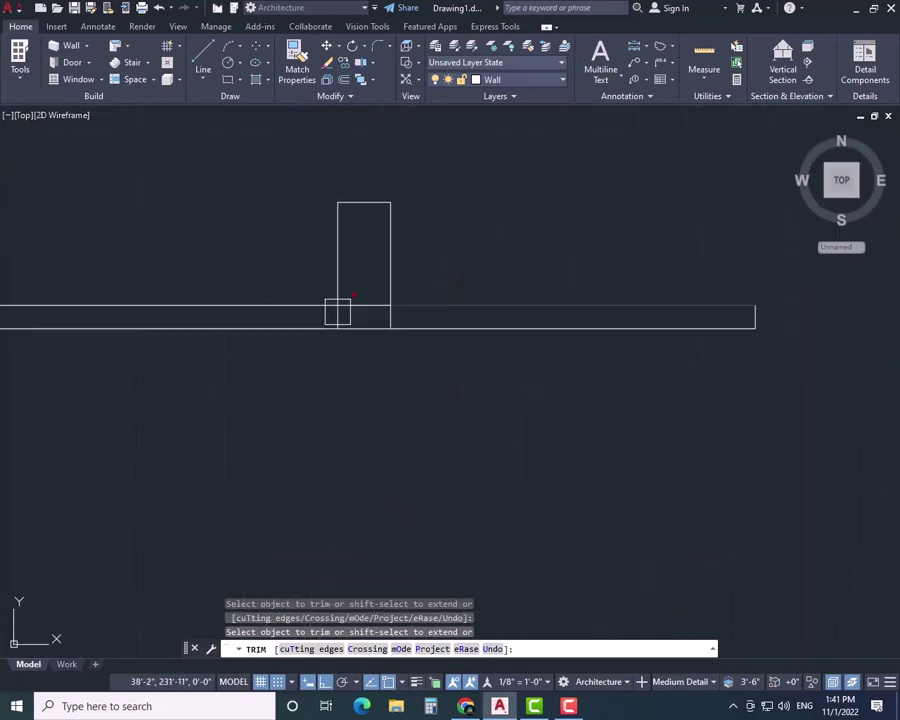
pyautogui.moveTo(378, 273); pyautogui.dragTo(361, 290)
pyautogui.press('Escape')
pyautogui.press('Escape')
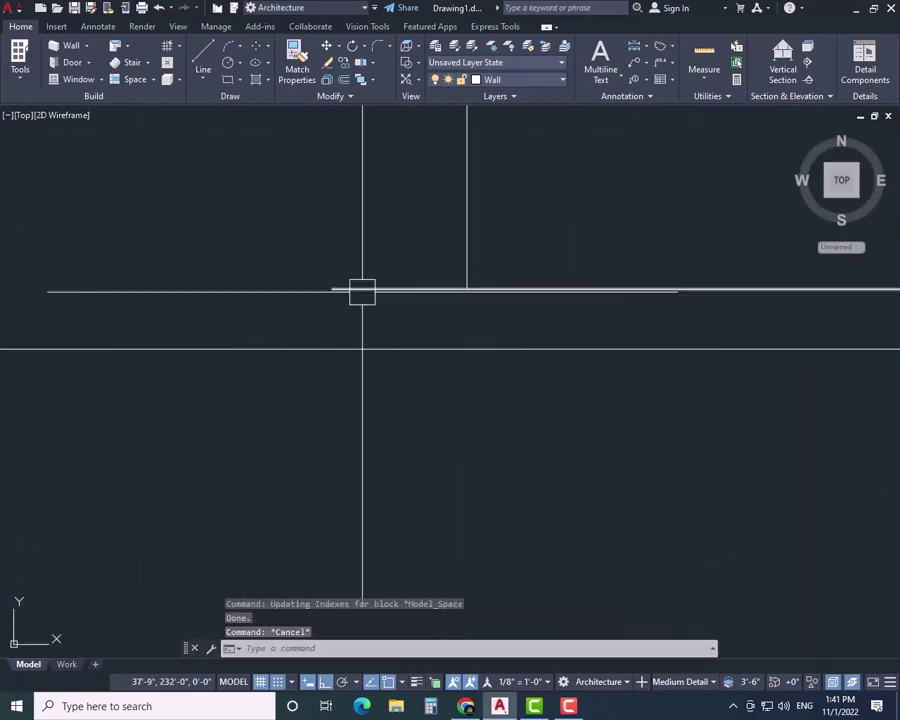
pyautogui.hotkey('ctrl', 'z')
# - Trim the inner wall line and stub lines inside both junctions where the upper stubs meet the top outer wall
pyautogui.write('r')
pyautogui.press('Return')
pyautogui.scroll(10, 480, 386)
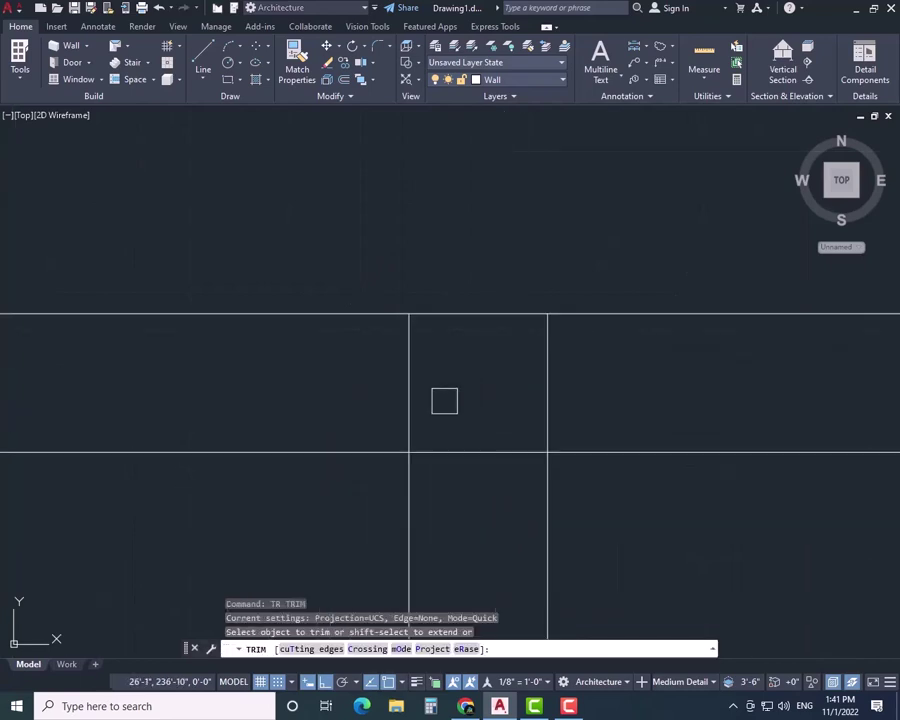
pyautogui.moveTo(323, 382)
pyautogui.mouseDown()
pyautogui.moveTo(517, 452)
pyautogui.moveTo(510, 478)
pyautogui.mouseUp()
pyautogui.scroll(2, 665, 498)
pyautogui.moveTo(673, 505); pyautogui.dragTo(394, 403, button='middle')
pyautogui.scroll(-6, 394, 403)
pyautogui.scroll(-2, 573, 443)
pyautogui.moveTo(575, 443); pyautogui.dragTo(185, 371, button='middle')
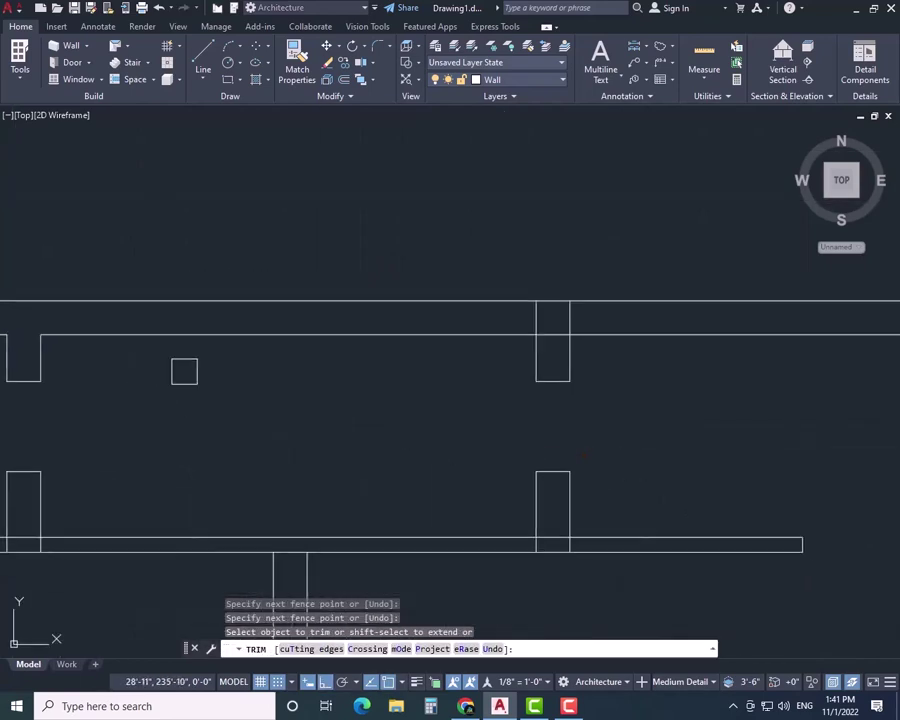
pyautogui.scroll(2, 546, 320)
pyautogui.moveTo(513, 322); pyautogui.dragTo(608, 320)
pyautogui.scroll(-3, 606, 377)
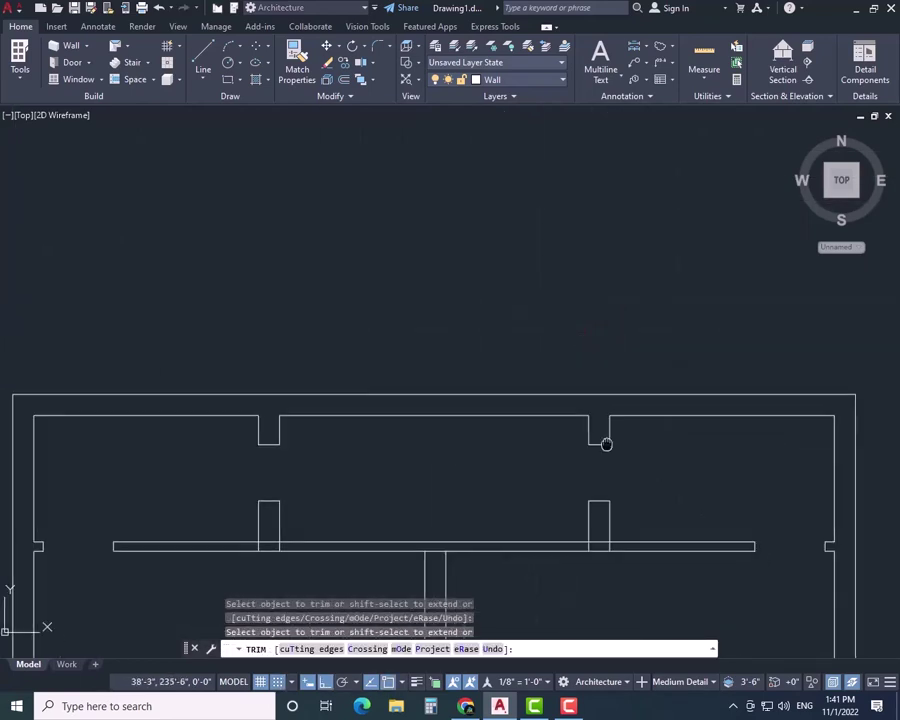
# - Trim the overlapping lines where the right and left lower stubs meet the wall below the top strip
pyautogui.scroll(6, 532, 342)
pyautogui.moveTo(619, 445); pyautogui.dragTo(279, 322)
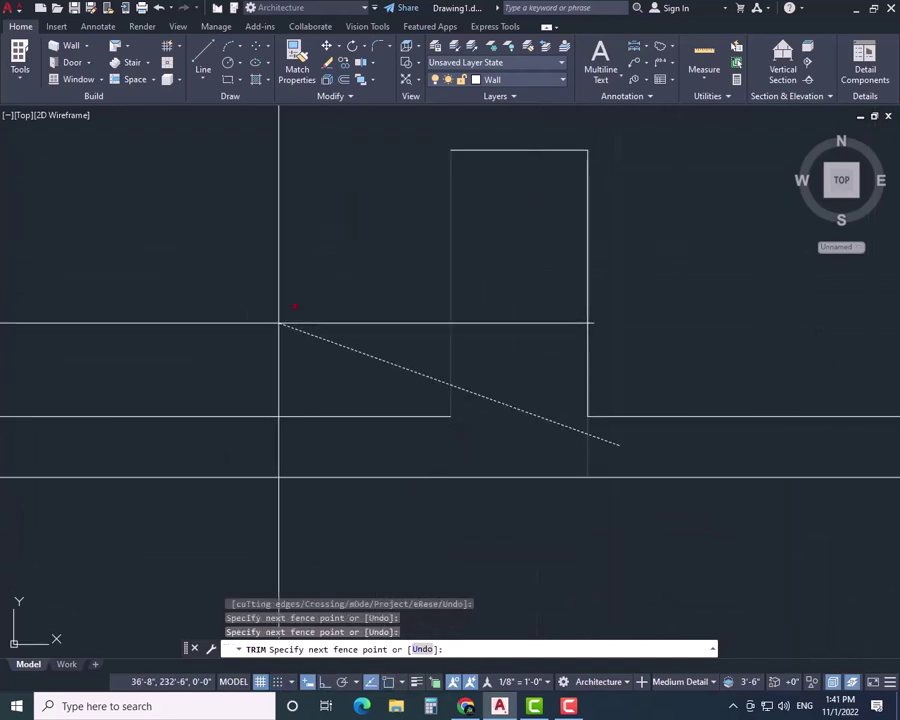
pyautogui.scroll(-3, 298, 315)
pyautogui.moveTo(298, 315); pyautogui.dragTo(800, 285, button='middle')
pyautogui.scroll(3, 339, 317)
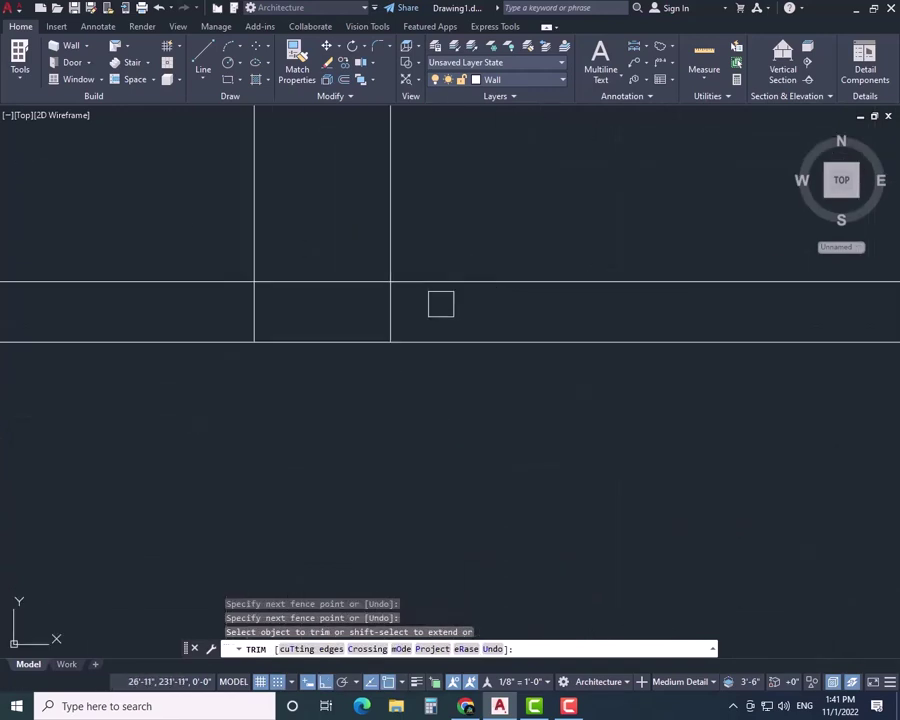
pyautogui.scroll(-4, 399, 319)
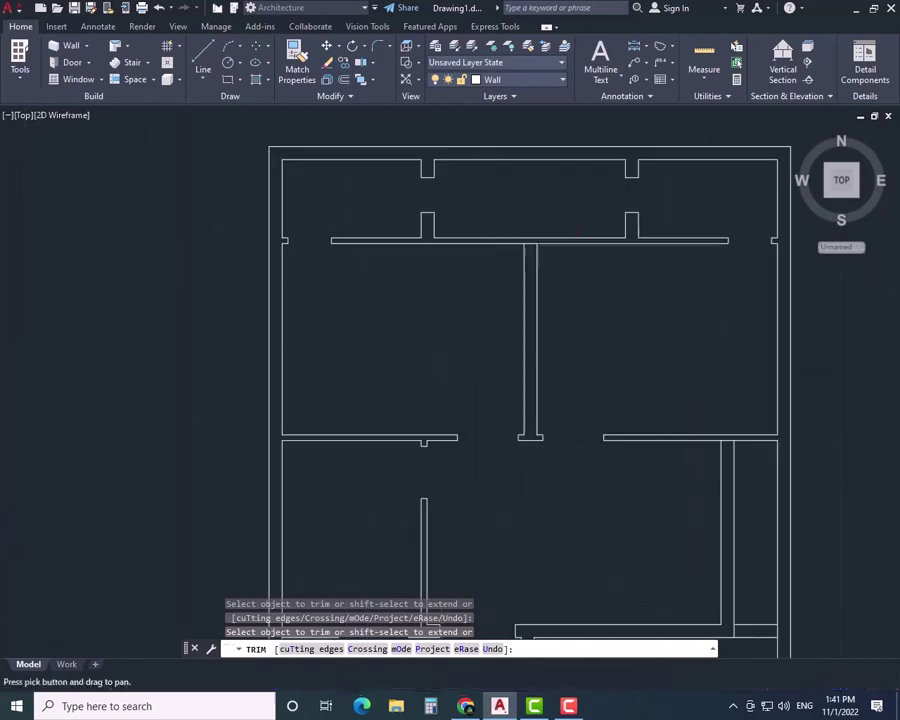
# - Trim the lines crossing the junctions of the central partition and middle cross walls, and undo the last trim
pyautogui.scroll(5, 400, 255)
pyautogui.scroll(-4, 597, 348)
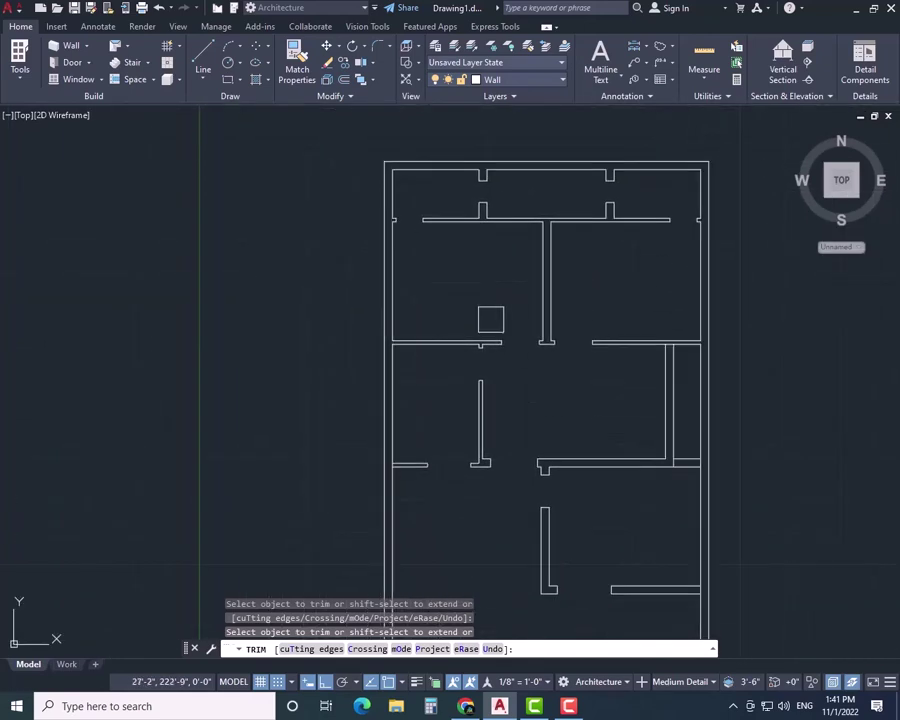
pyautogui.scroll(4, 676, 348)
pyautogui.scroll(-5, 598, 450)
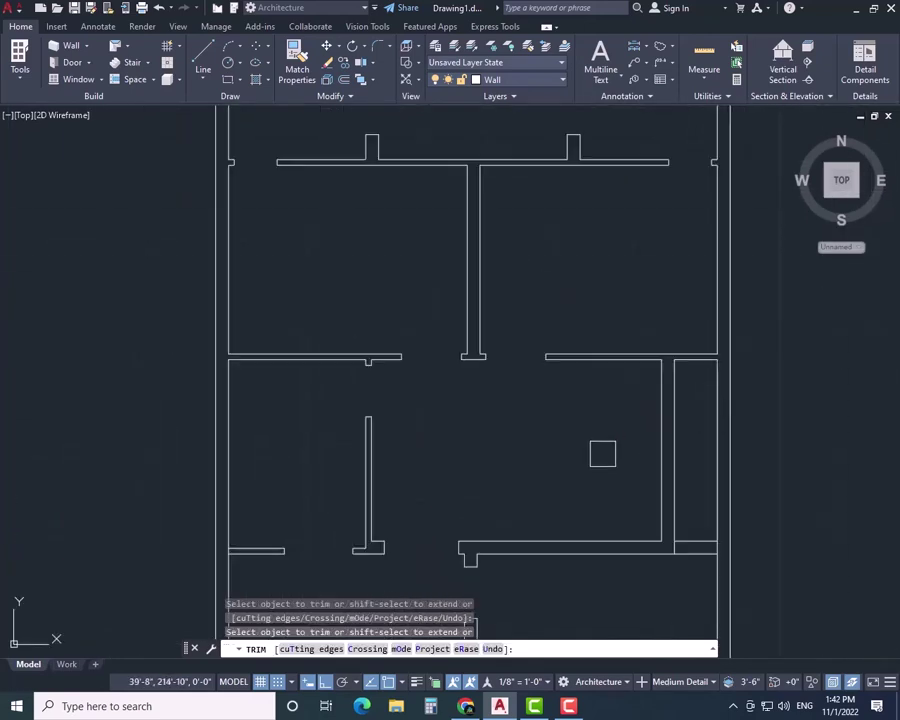
pyautogui.moveTo(598, 450); pyautogui.dragTo(594, 205, button='middle')
pyautogui.scroll(-2, 543, 216)
pyautogui.scroll(5, 400, 252)
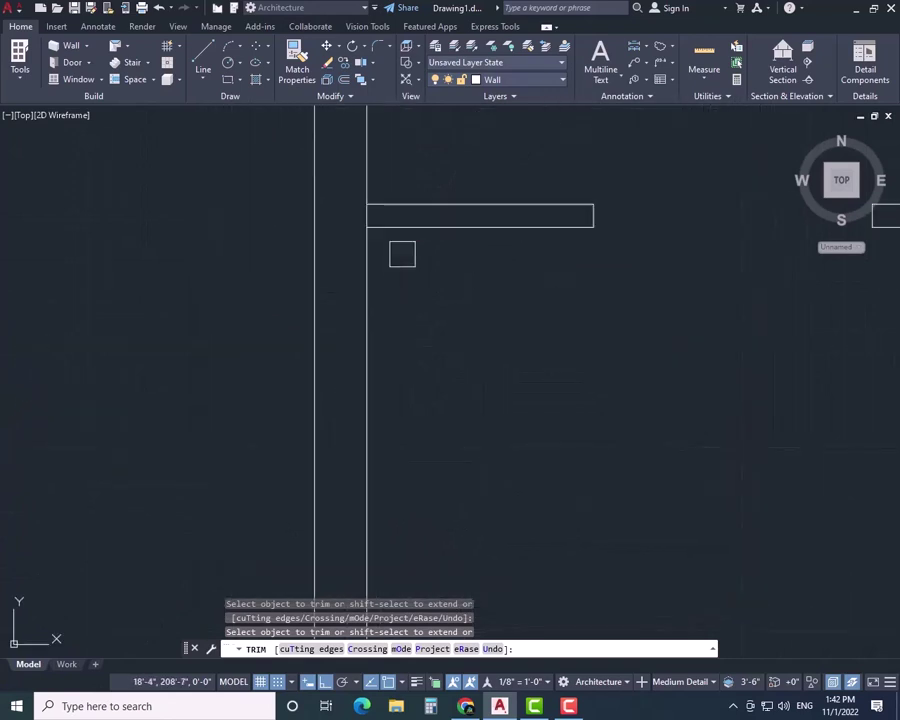
pyautogui.hotkey('ctrl', 'z')
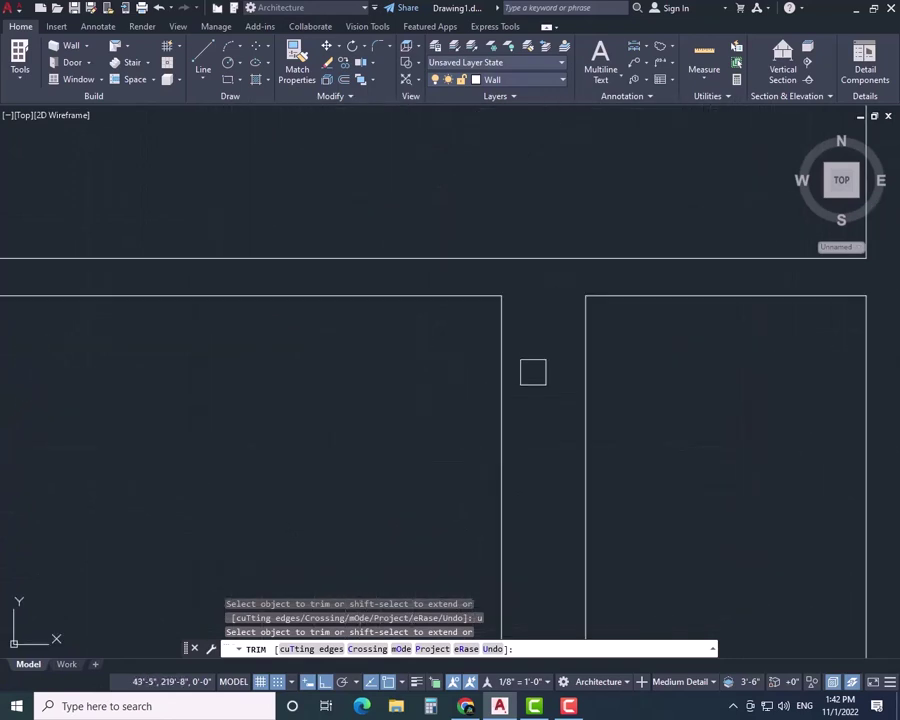
# - Trim the inner line of the right outer wall where the lower-right room's bottom wall joins it, and end the trimming
pyautogui.scroll(-5, 345, 425)
pyautogui.moveTo(322, 444); pyautogui.dragTo(512, 364, button='middle')
pyautogui.scroll(5, 376, 418)
pyautogui.scroll(-6, 249, 424)
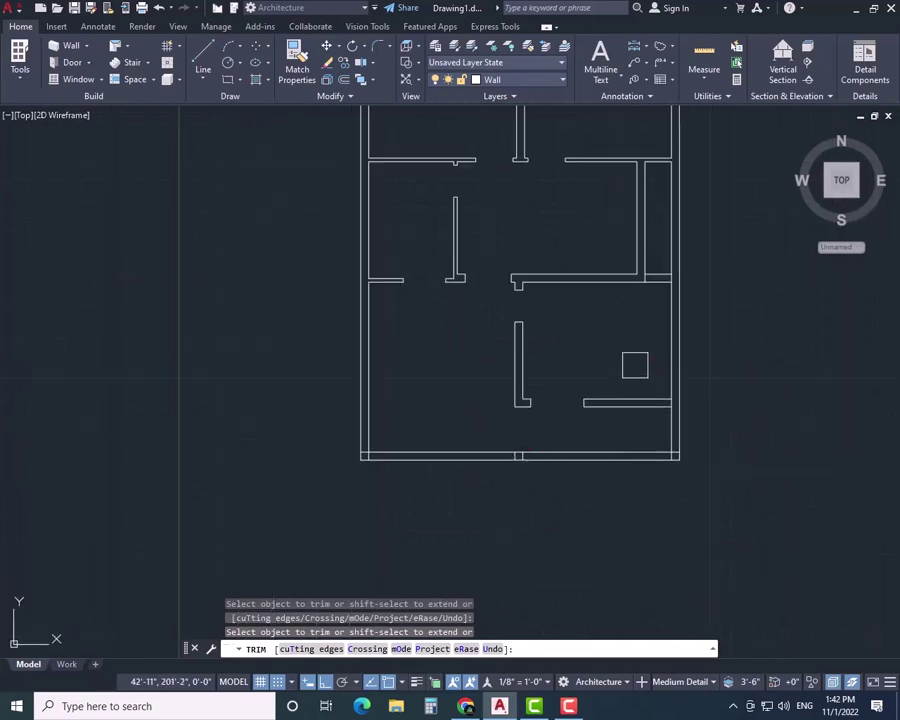
pyautogui.moveTo(635, 366); pyautogui.dragTo(598, 366, button='middle')
pyautogui.scroll(8, 636, 413)
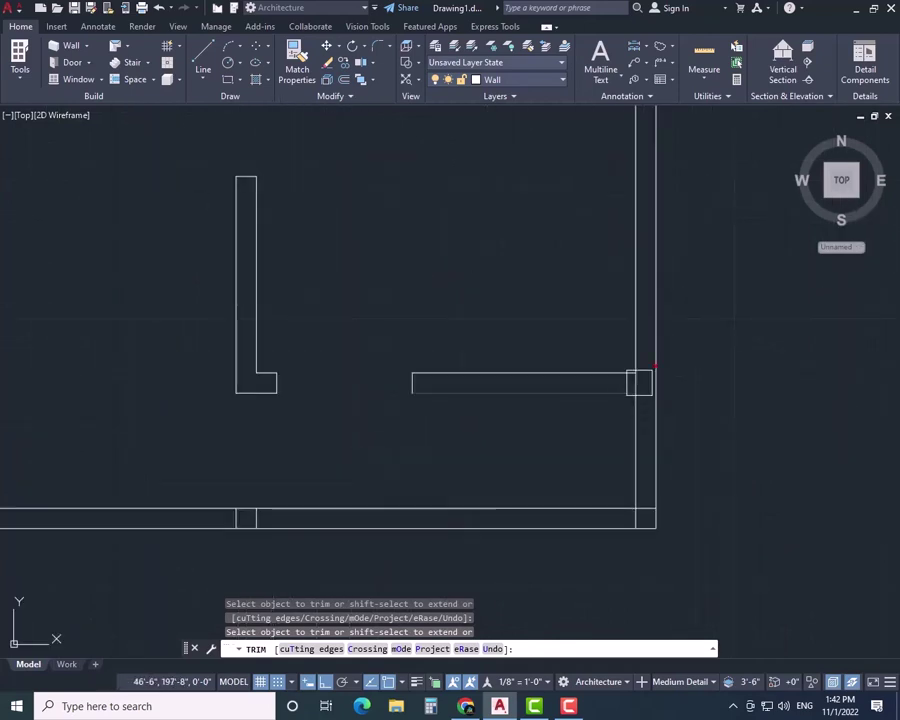
pyautogui.scroll(-8, 462, 304)
pyautogui.moveTo(189, 255); pyautogui.dragTo(342, 374, button='middle')
pyautogui.press('Escape')
pyautogui.press('Escape')
pyautogui.press('Escape')
pyautogui.press('Escape')
# - Set the Windows layer's colour to 40 and make that layer current
pyautogui.click(545, 81)
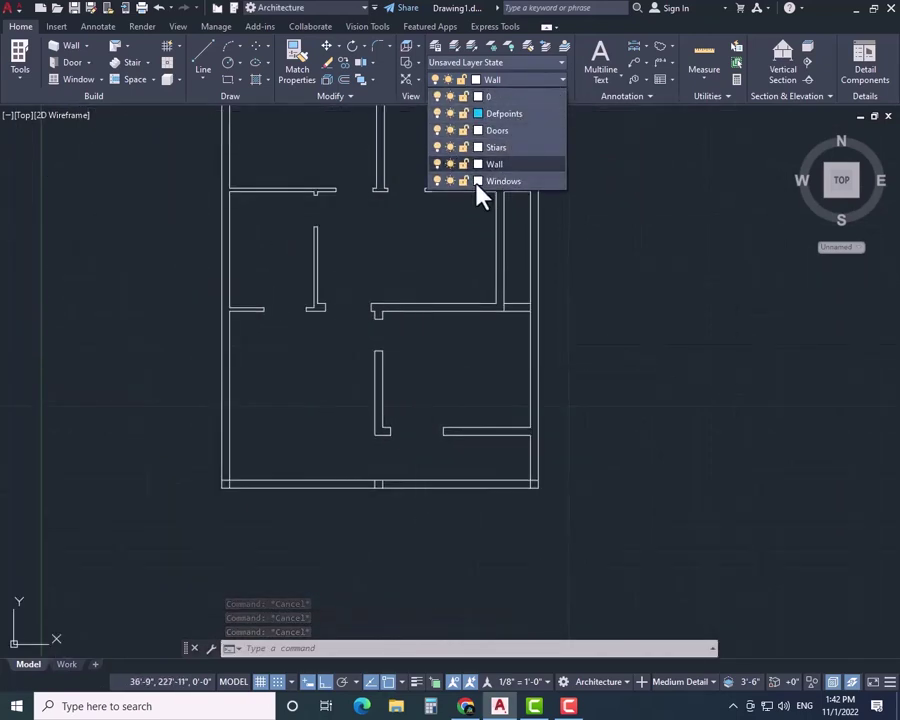
pyautogui.click(478, 181)
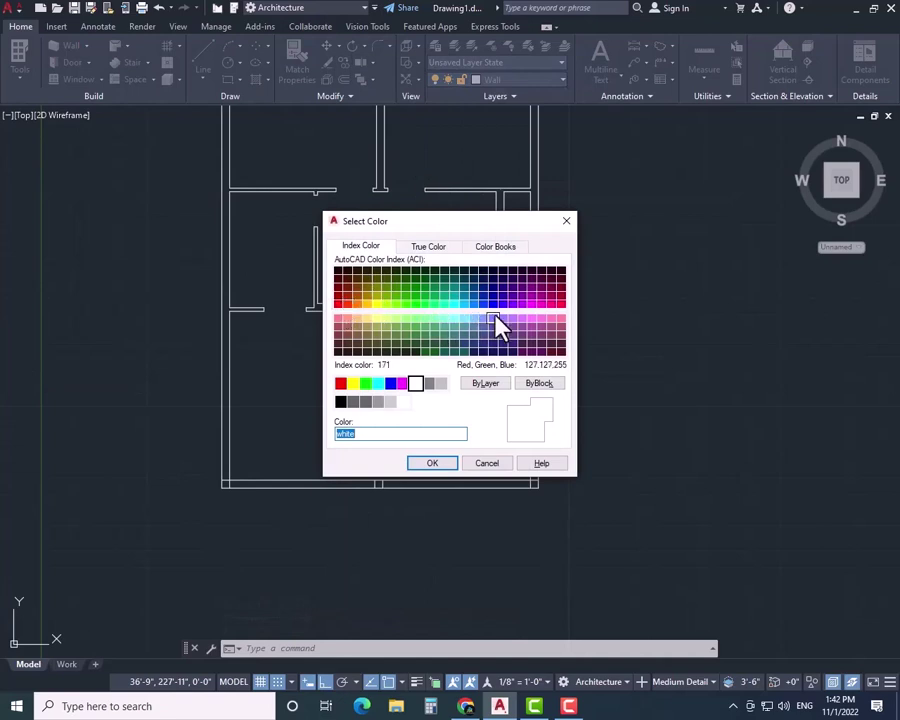
pyautogui.click(432, 463)
pyautogui.click(545, 80)
pyautogui.click(520, 180)
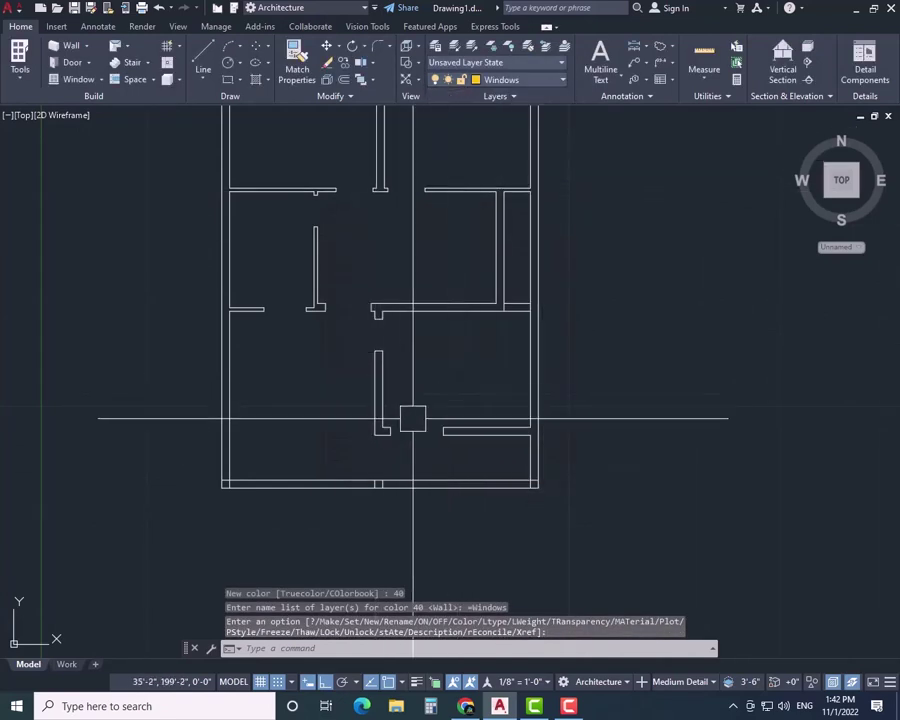
# - Draw two lines across the 5' opening below the lower-right room, along the wall's upper and lower faces
pyautogui.scroll(4, 413, 418)
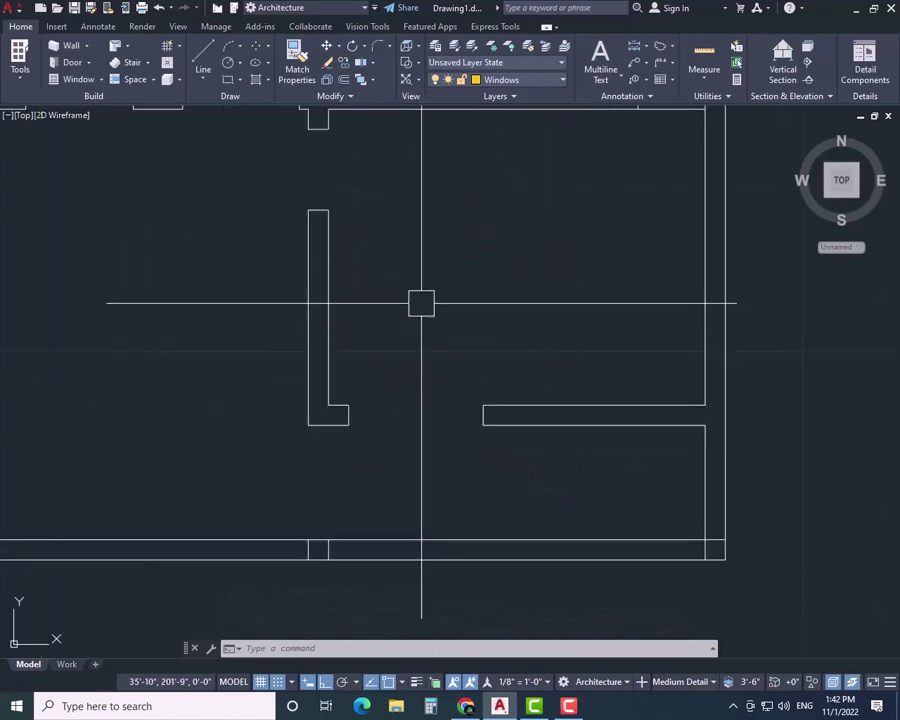
pyautogui.write('l')
pyautogui.press('Return')
pyautogui.click(349, 405)
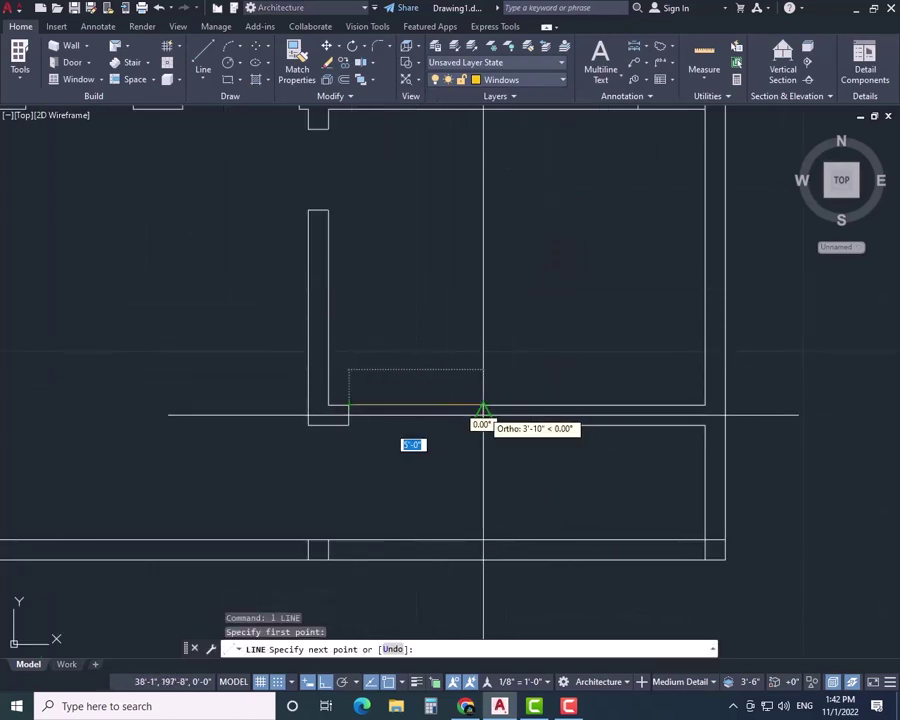
pyautogui.press('Escape')
pyautogui.press('Return')
pyautogui.click(349, 425)
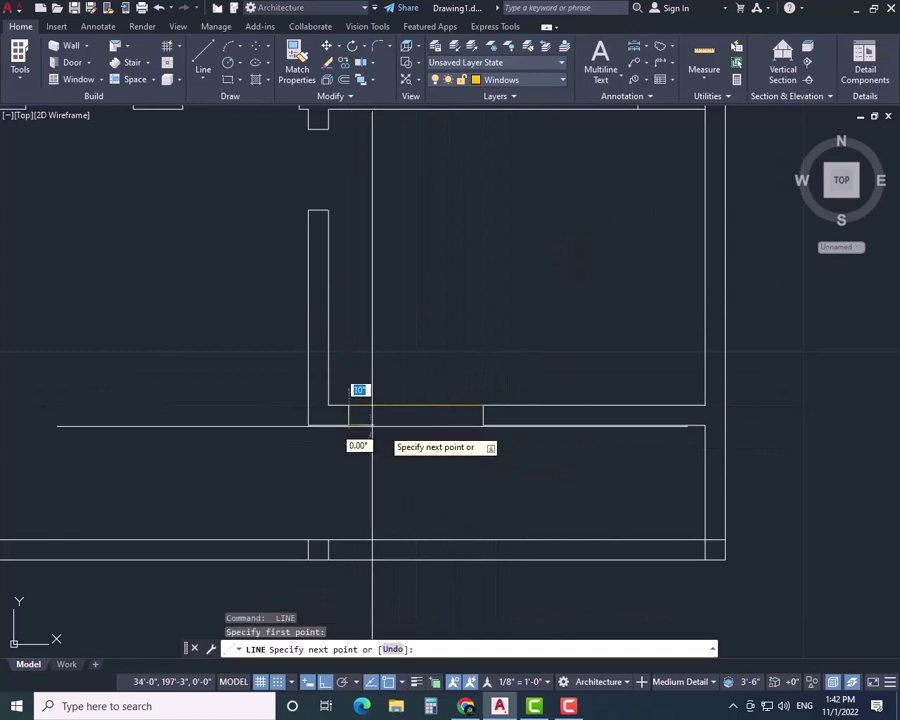
pyautogui.click(483, 425)
pyautogui.press('Escape')
pyautogui.press('Escape')
# - Offset both lines of the 5' opening inward to form two closely spaced middle lines
pyautogui.scroll(6, 419, 423)
pyautogui.press('Return')
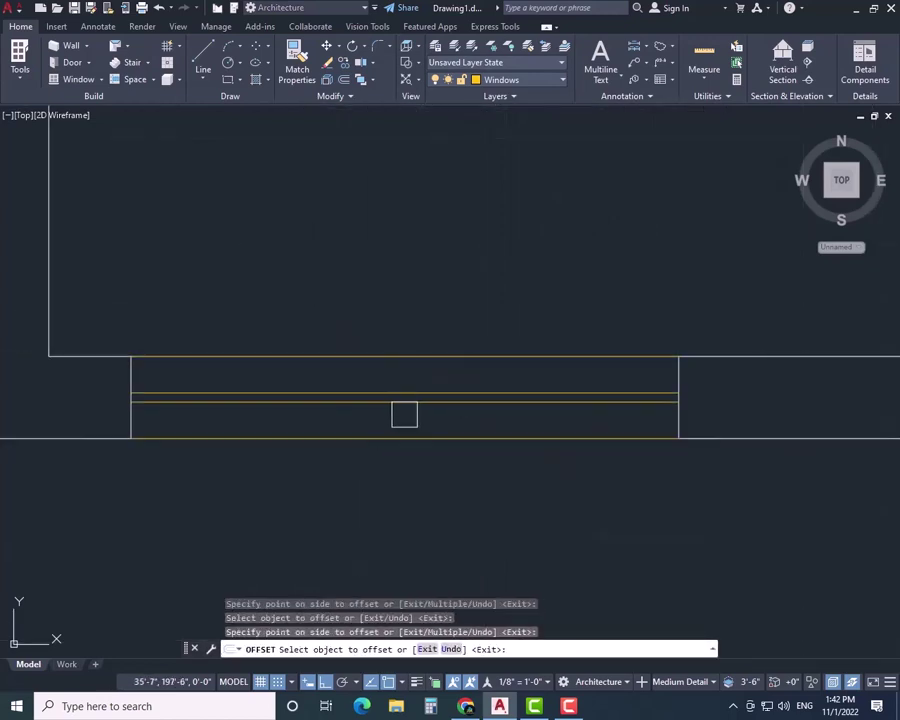
pyautogui.press('Escape')
# - Change the linetype of the four window lines in the 5' opening to HIDDEN2
pyautogui.click(528, 277)
pyautogui.click(353, 482)
pyautogui.rightClick(306, 398)
pyautogui.click(291, 500)
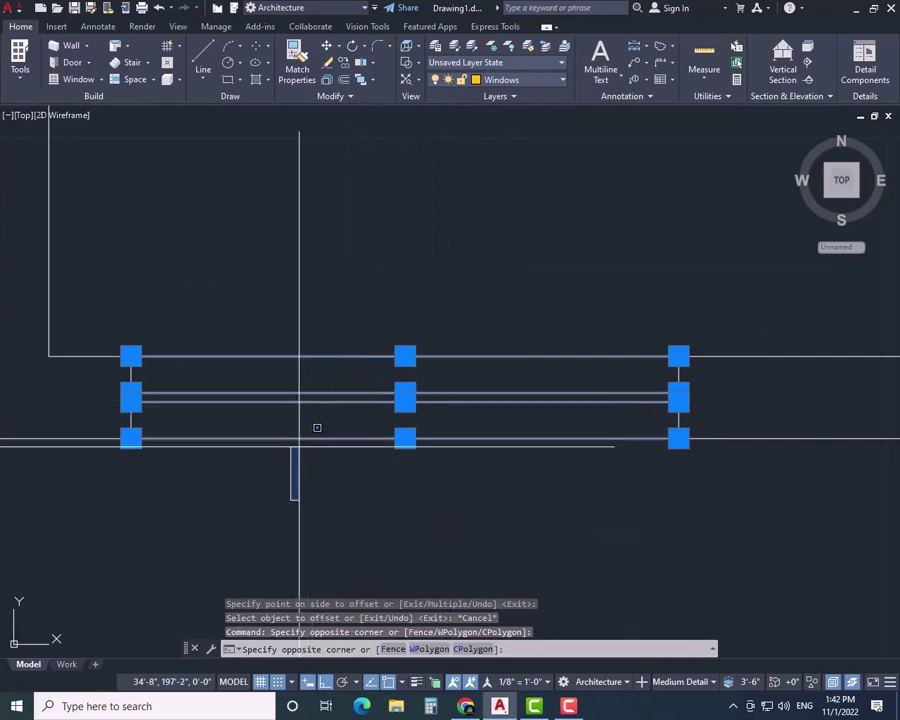
pyautogui.doubleClick(312, 411)
pyautogui.click(506, 358)
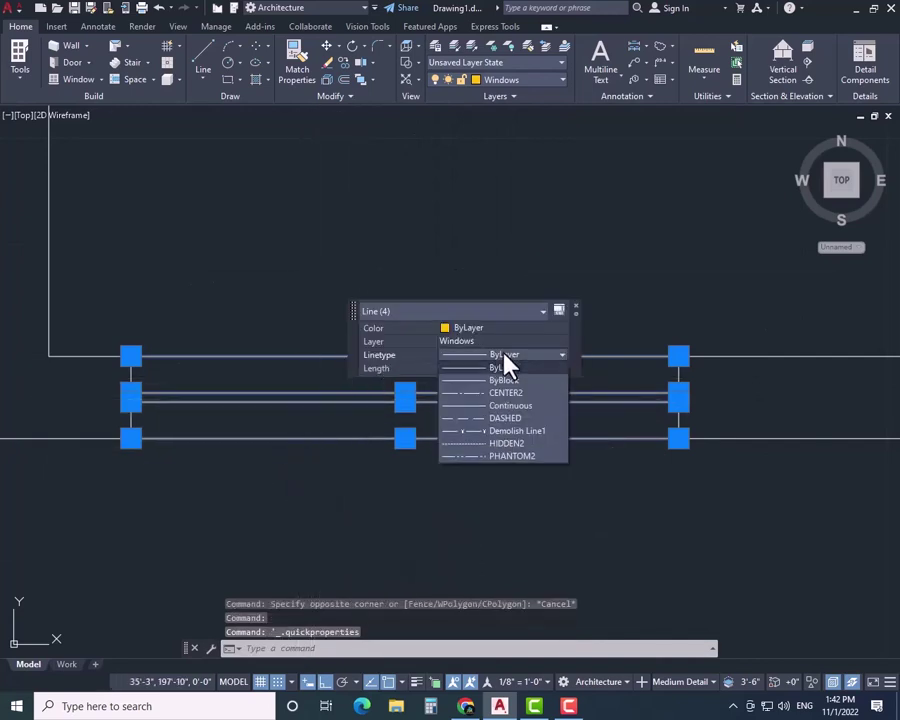
pyautogui.click(476, 447)
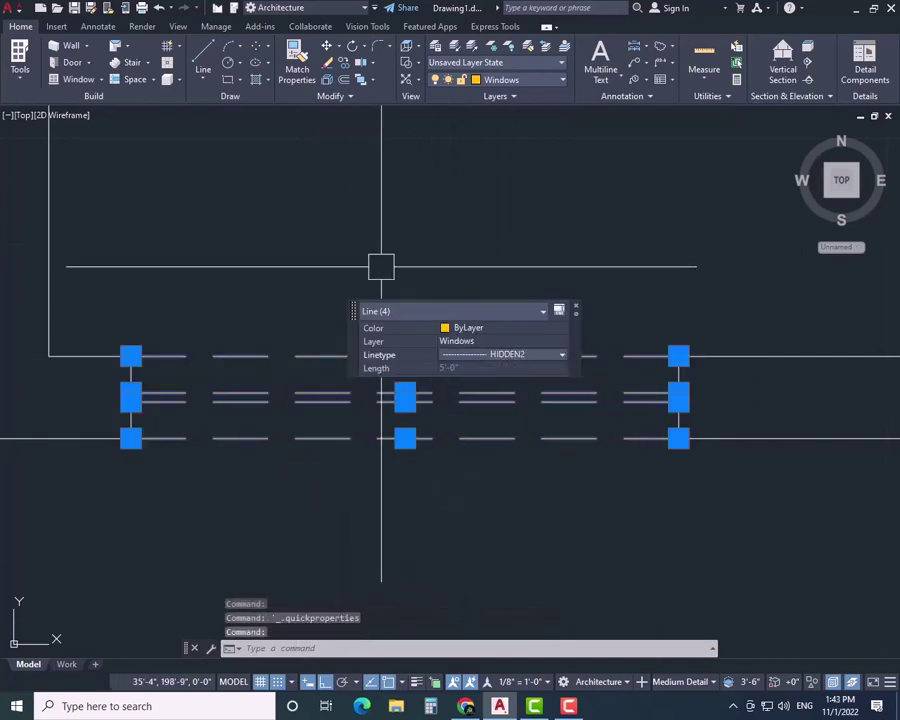
pyautogui.press('Escape')
pyautogui.press('Escape')
pyautogui.press('Escape')
pyautogui.scroll(-6, 396, 269)
pyautogui.moveTo(396, 269); pyautogui.dragTo(585, 594, button='middle')
pyautogui.scroll(5, 409, 440)
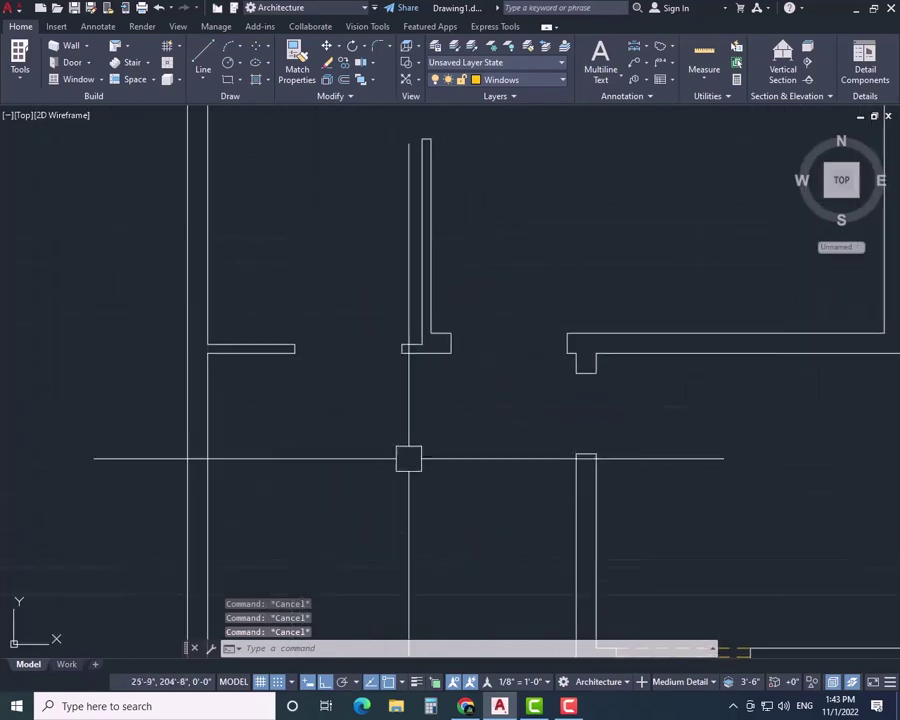
# - Draw two lines across the 4' opening below the left-hand small room, along the wall's upper and lower faces
pyautogui.doubleClick(293, 301)
pyautogui.press('Escape')
pyautogui.press('Escape')
pyautogui.write('l')
pyautogui.press('Return')
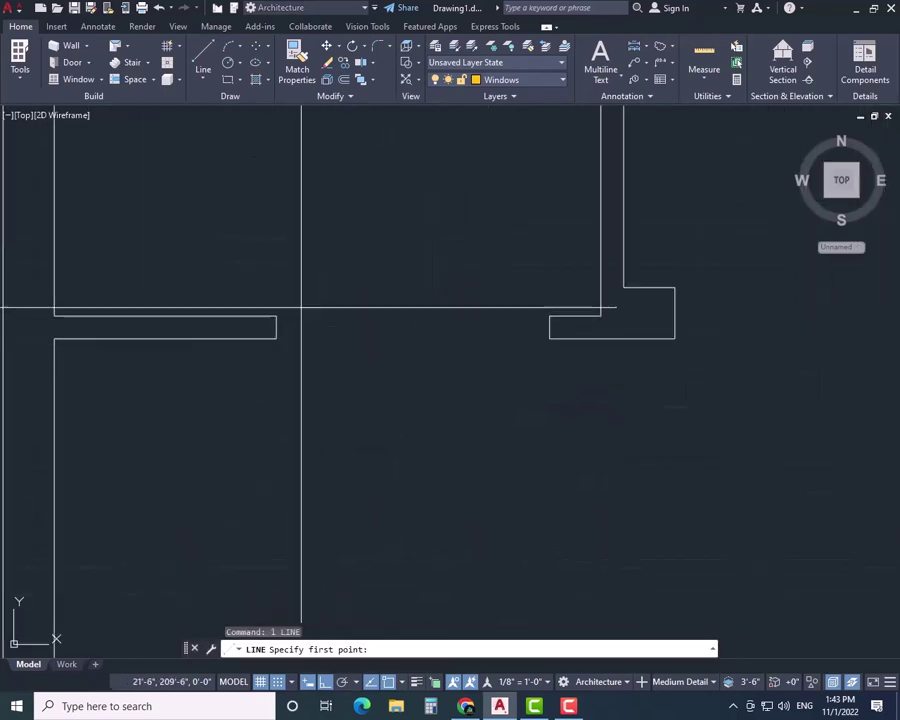
pyautogui.click(276, 316)
pyautogui.click(549, 316)
pyautogui.press('Return')
pyautogui.press('Return')
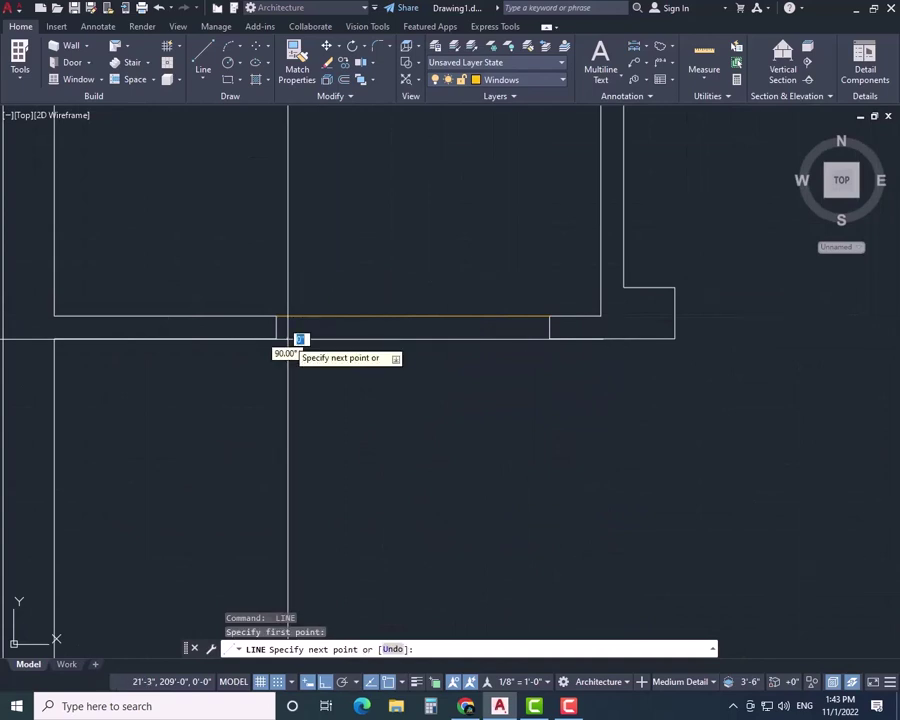
pyautogui.press('Escape')
pyautogui.press('Return')
pyautogui.click(276, 339)
pyautogui.click(549, 339)
pyautogui.press('Escape')
# - Change the linetype of the two lines across the 4' opening to HIDDEN2
pyautogui.click(449, 243)
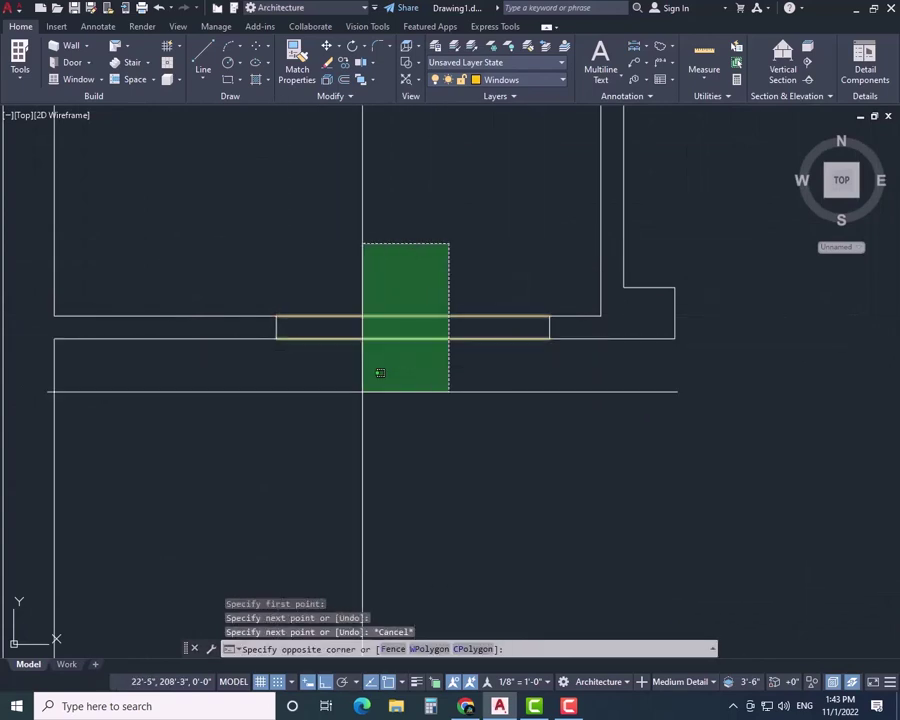
pyautogui.click(362, 392)
pyautogui.rightClick(346, 328)
pyautogui.click(298, 420)
pyautogui.click(352, 332)
pyautogui.doubleClick(357, 337)
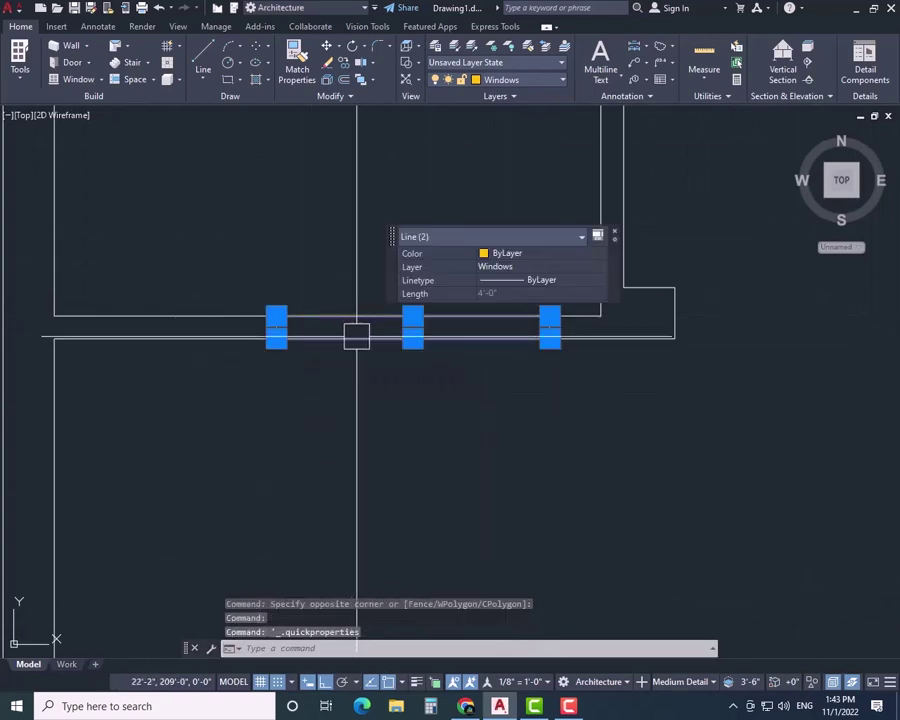
pyautogui.click(547, 280)
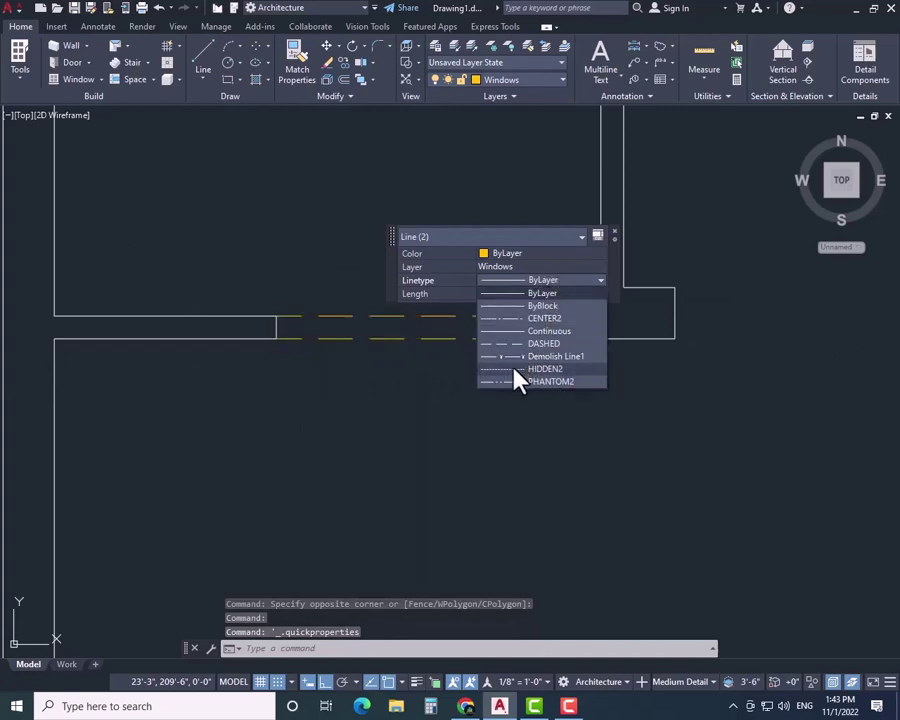
pyautogui.click(514, 369)
pyautogui.press('Escape')
pyautogui.press('Escape')
# - Trim away the two wall lines closing the lower end of the narrow shaft beside the right outer wall
pyautogui.scroll(-5, 500, 304)
pyautogui.scroll(8, 400, 340)
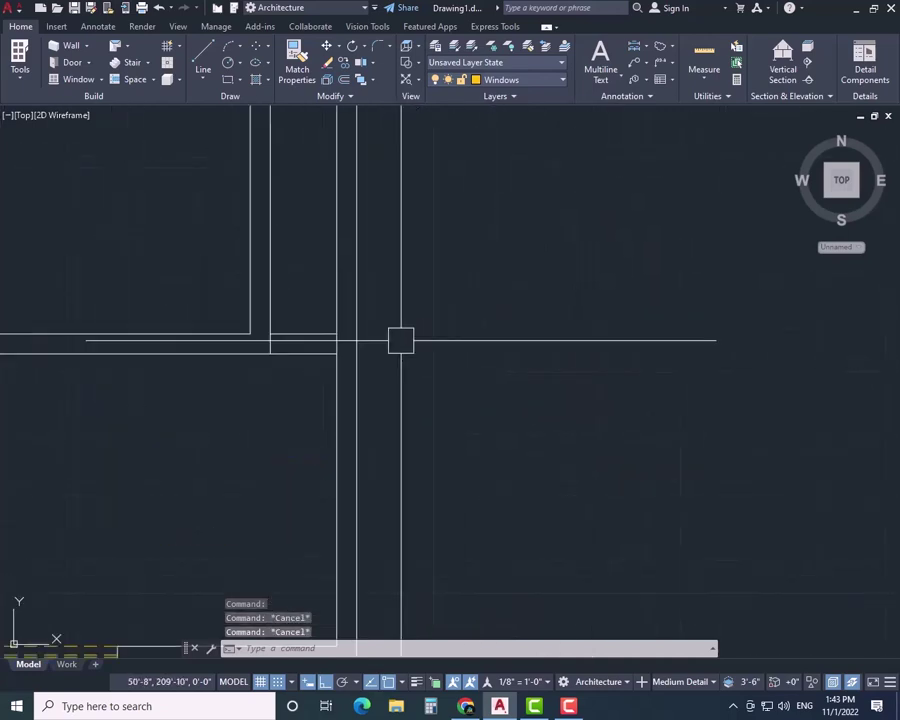
pyautogui.scroll(4, 328, 373)
pyautogui.moveTo(243, 418); pyautogui.dragTo(398, 412, button='middle')
pyautogui.write('tr')
pyautogui.press('Return')
pyautogui.click(427, 236)
pyautogui.click(393, 333)
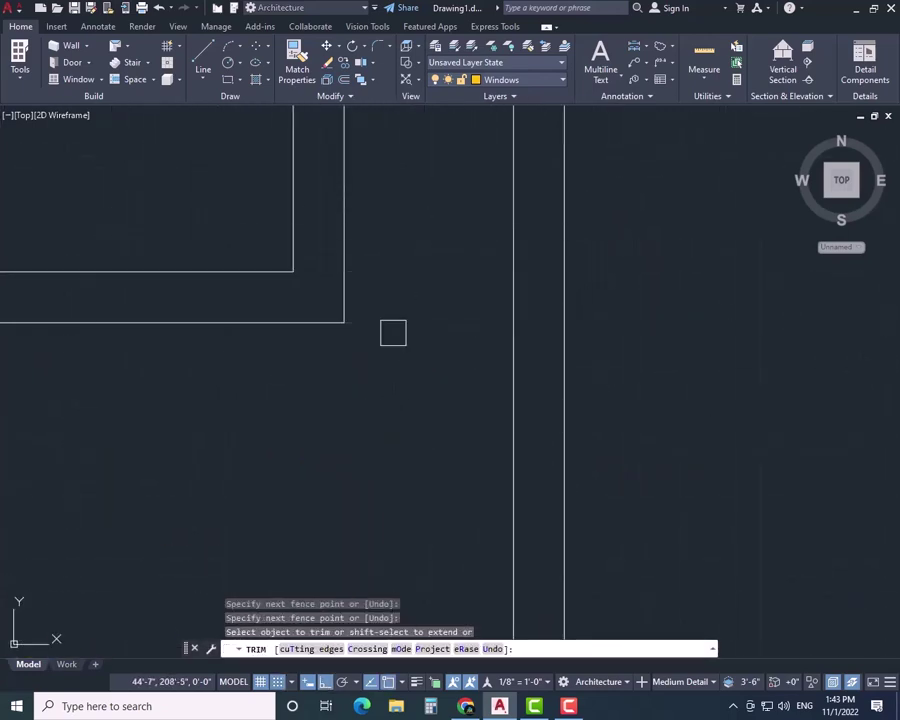
pyautogui.press('Escape')
pyautogui.press('Return')
pyautogui.press('Escape')
pyautogui.press('Escape')
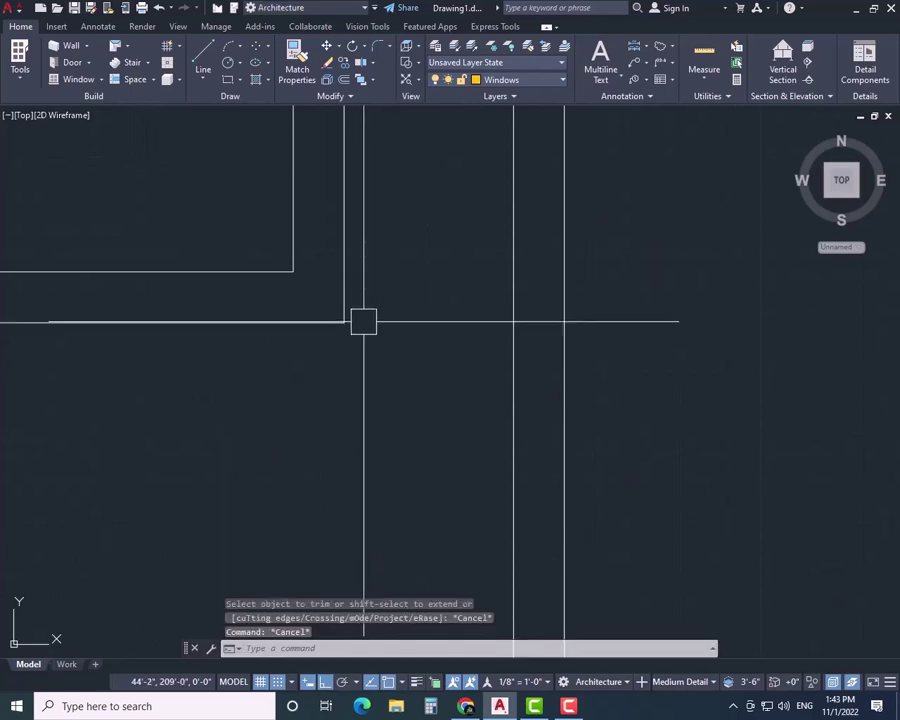
# - Draw two lines across the shaft's lower end to the right outer wall, along the adjoining wall's two faces
pyautogui.write('l')
pyautogui.press('Return')
pyautogui.click(345, 321)
pyautogui.click(512, 321)
pyautogui.press('Escape')
pyautogui.press('Return')
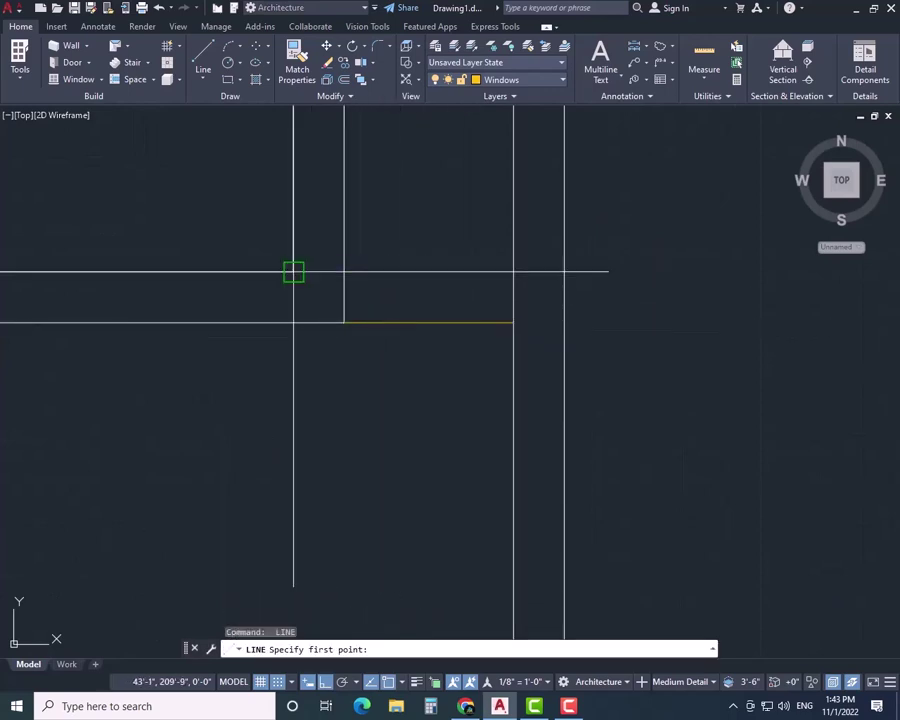
pyautogui.click(293, 272)
pyautogui.click(513, 272)
pyautogui.press('Escape')
# - Trim the part of the upper line that overlaps the wall thickness at the shaft's lower corner
pyautogui.write('tr')
pyautogui.press('Return')
pyautogui.click(326, 273)
pyautogui.press('Escape')
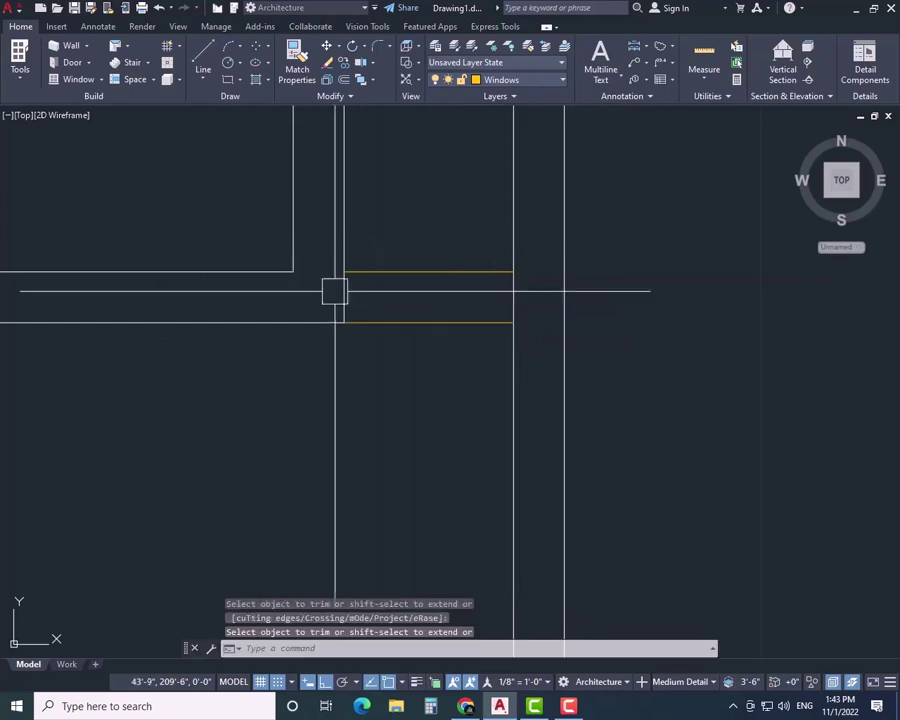
# - Change the linetype of the two lines across the shaft's lower end to HIDDEN2
pyautogui.click(428, 271)
pyautogui.click(412, 322)
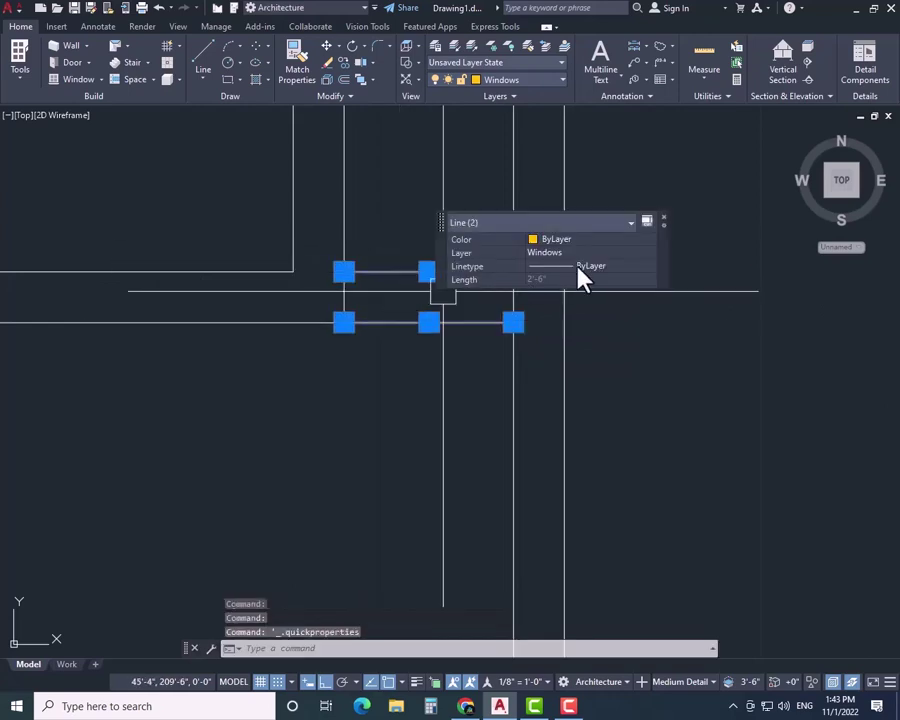
pyautogui.click(600, 266)
pyautogui.click(585, 355)
pyautogui.press('Escape')
pyautogui.press('Escape')
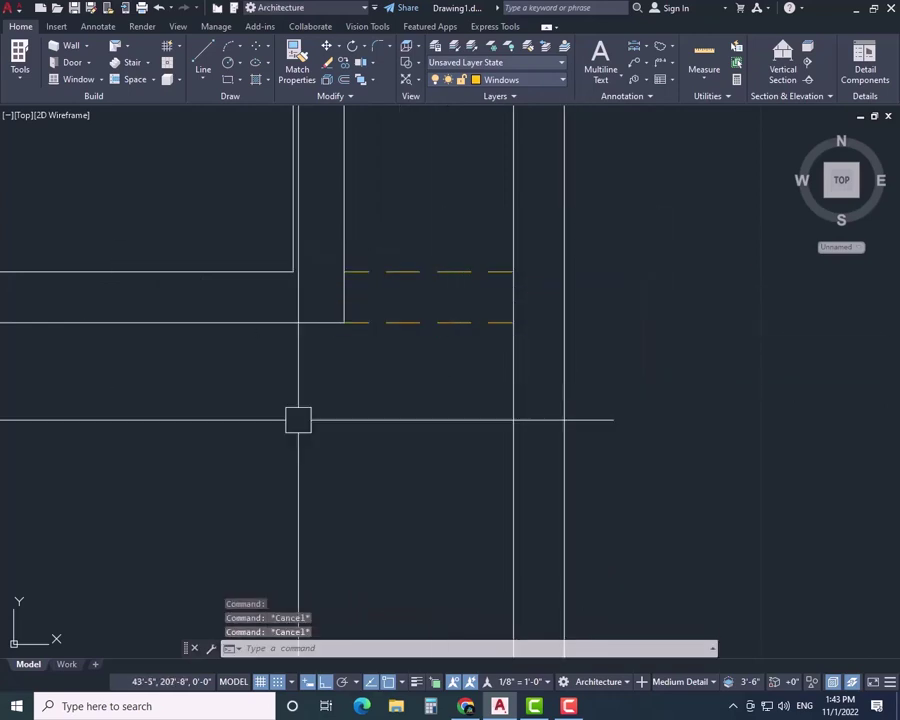
# - Extend the shaft's two vertical side lines through the wall junction at its upper end
pyautogui.scroll(-5, 346, 460)
pyautogui.scroll(5, 411, 469)
pyautogui.scroll(4, 411, 469)
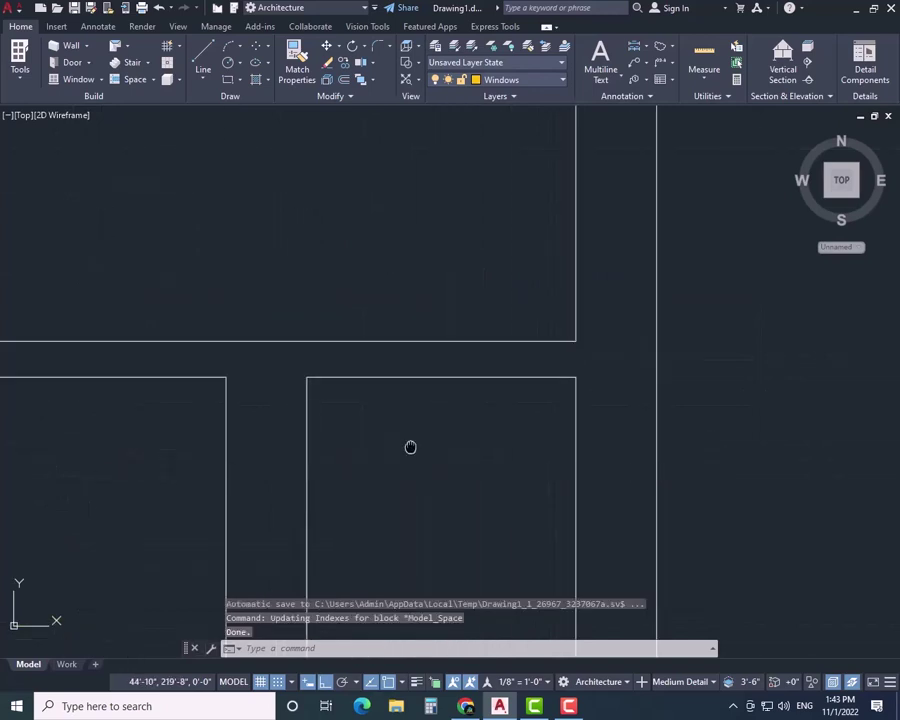
pyautogui.write('ex')
pyautogui.press('Return')
pyautogui.click(558, 258)
pyautogui.click(552, 266)
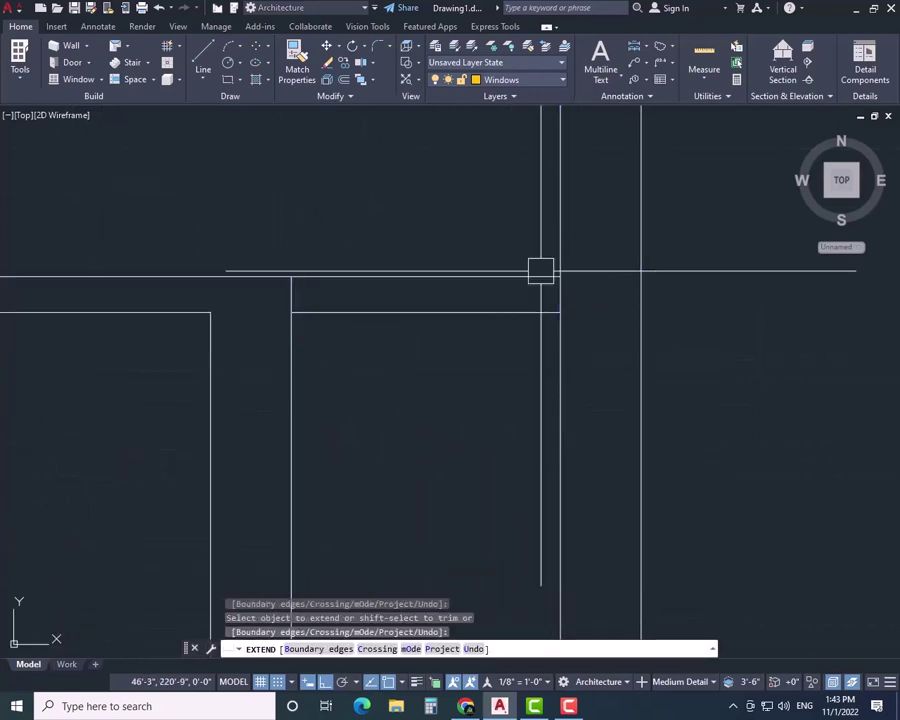
pyautogui.press('Escape')
# - Trim away the two horizontal wall lines crossing the shaft's upper end
pyautogui.write('tr')
pyautogui.press('Return')
pyautogui.moveTo(455, 250); pyautogui.dragTo(430, 357)
pyautogui.press('Escape')
# - Draw two lines across the shaft's upper end to the right outer wall, along the adjoining wall's two faces
pyautogui.write('l')
pyautogui.press('Return')
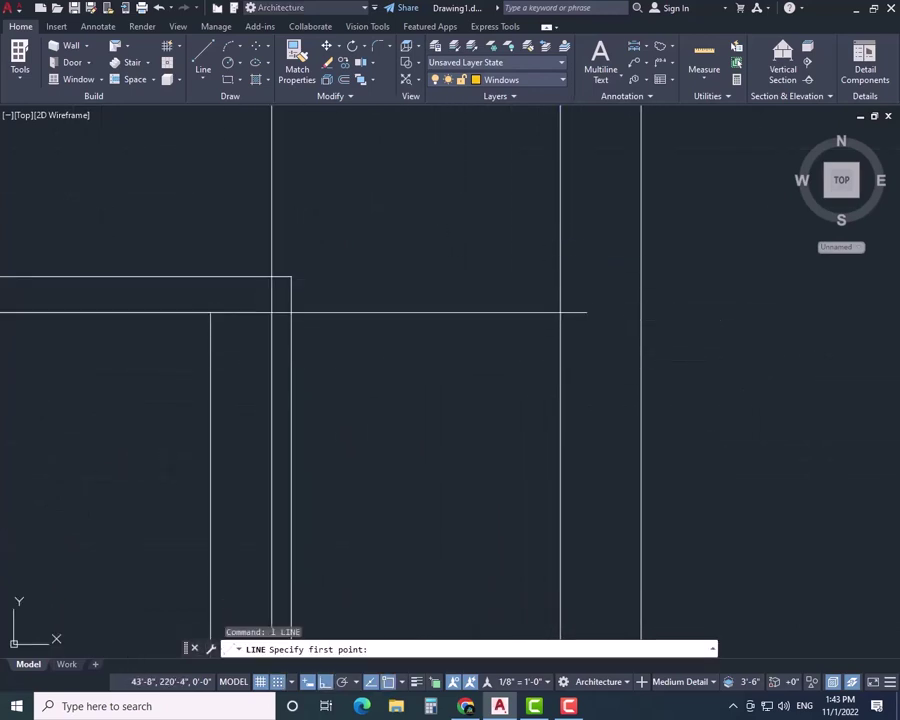
pyautogui.click(211, 312)
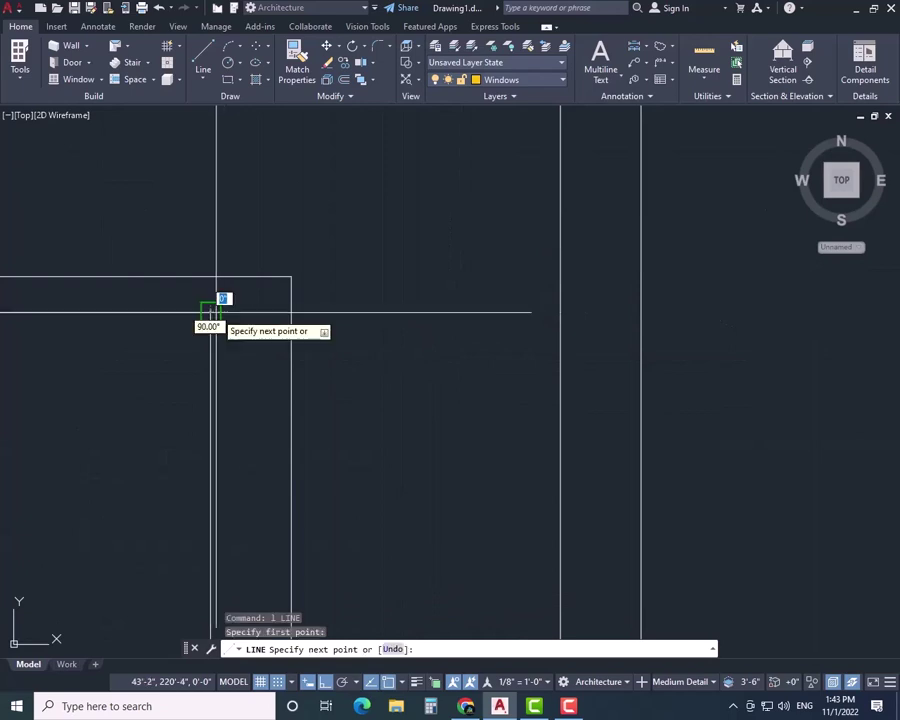
pyautogui.click(560, 312)
pyautogui.press('Return')
pyautogui.press('Return')
pyautogui.click(291, 277)
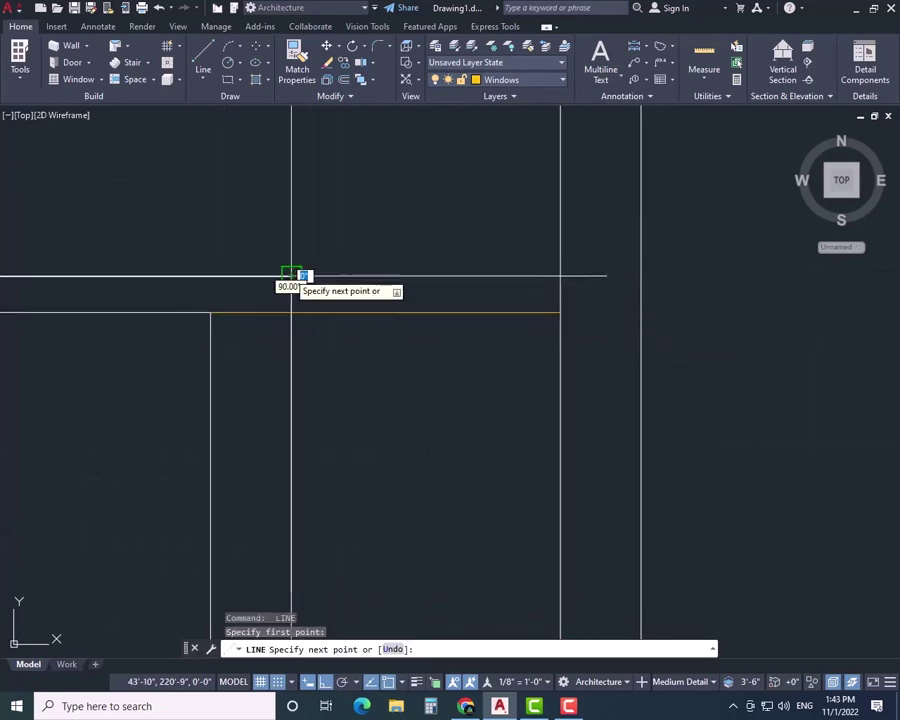
pyautogui.click(560, 277)
pyautogui.press('Escape')
# - Trim the part of the lower line that overlaps the wall thickness at the shaft's upper corner
pyautogui.write('tr')
pyautogui.press('Return')
pyautogui.press('Escape')
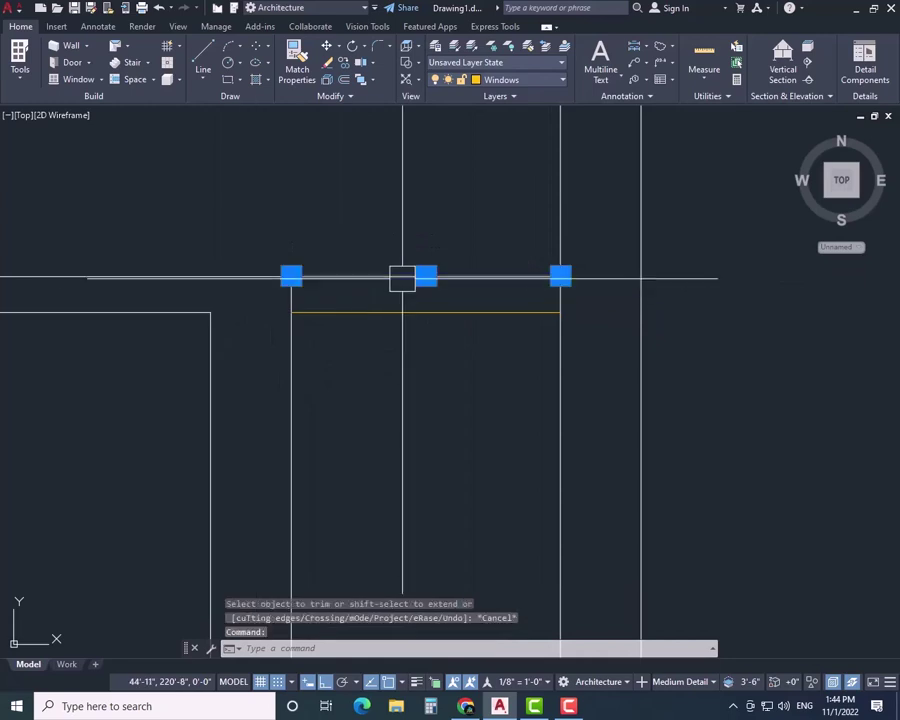
# - Change the linetype of the two lines across the shaft's upper end to HIDDEN2
pyautogui.click(409, 306)
pyautogui.click(545, 261)
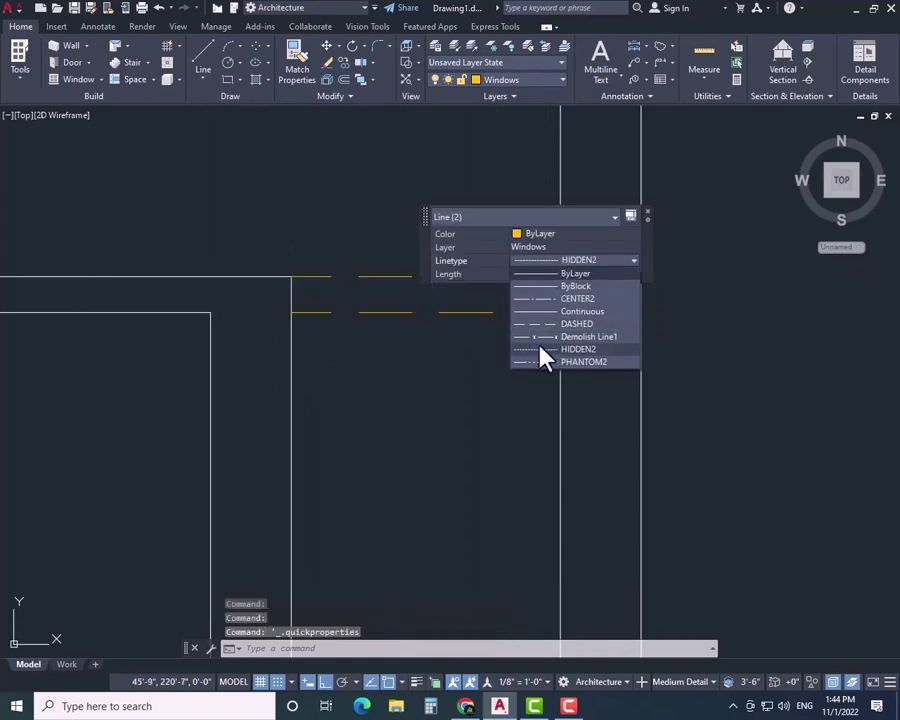
pyautogui.press('Escape')
pyautogui.press('Escape')
pyautogui.press('Escape')
# - Make the Wall layer current
pyautogui.scroll(-6, 442, 352)
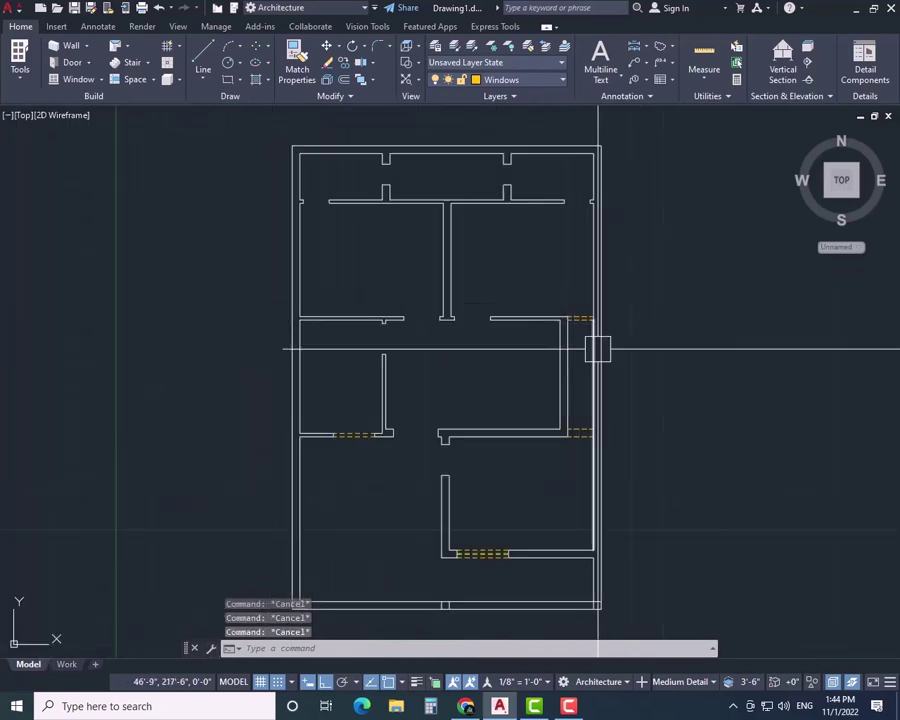
pyautogui.scroll(5, 597, 350)
pyautogui.moveTo(568, 350); pyautogui.dragTo(444, 356, button='middle')
pyautogui.scroll(-3, 438, 357)
pyautogui.moveTo(432, 400)
pyautogui.mouseDown(button='middle')
pyautogui.moveTo(212, 392)
pyautogui.moveTo(456, 354)
pyautogui.moveTo(381, 410)
pyautogui.mouseUp(button='middle')
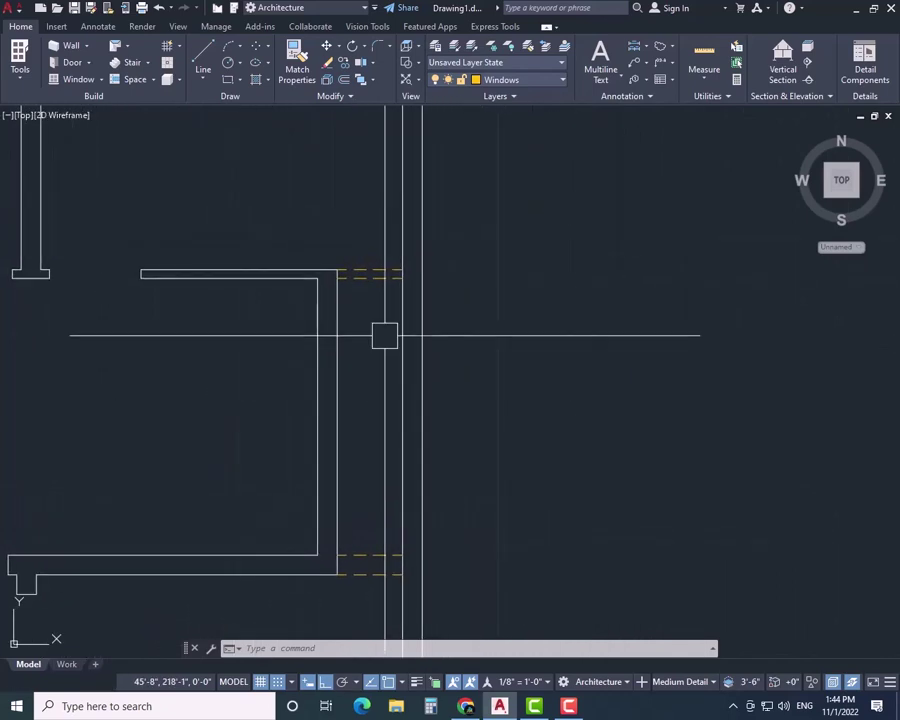
pyautogui.click(549, 80)
pyautogui.click(500, 163)
pyautogui.scroll(2, 406, 313)
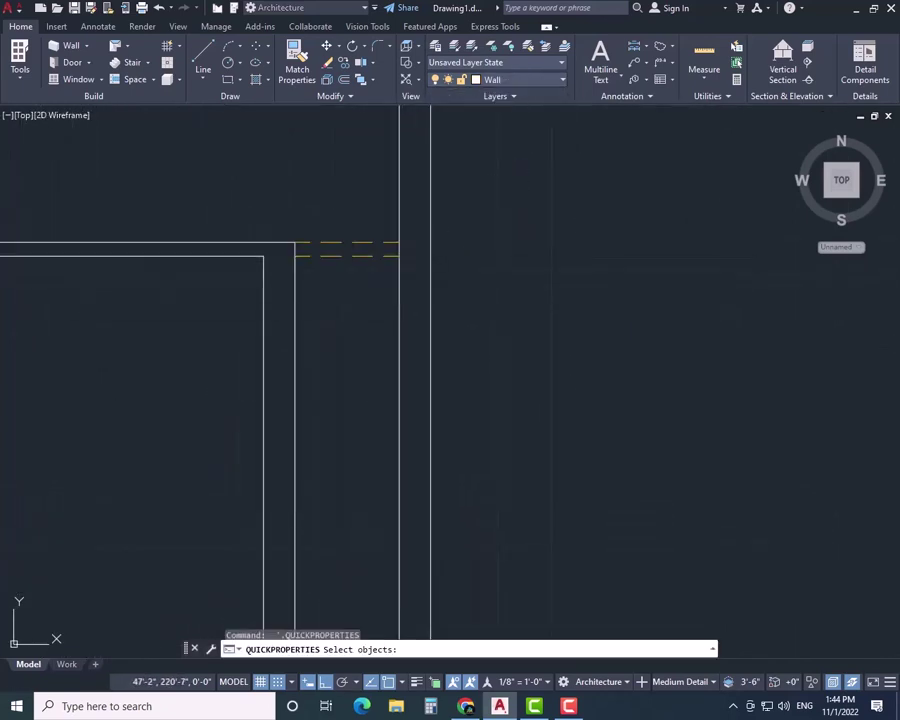
# - Draw a short line across the right outer wall's thickness, level with the topmost dashed line of the shaft
pyautogui.press('Escape')
pyautogui.press('Escape')
pyautogui.press('Escape')
pyautogui.write('l')
pyautogui.press('Return')
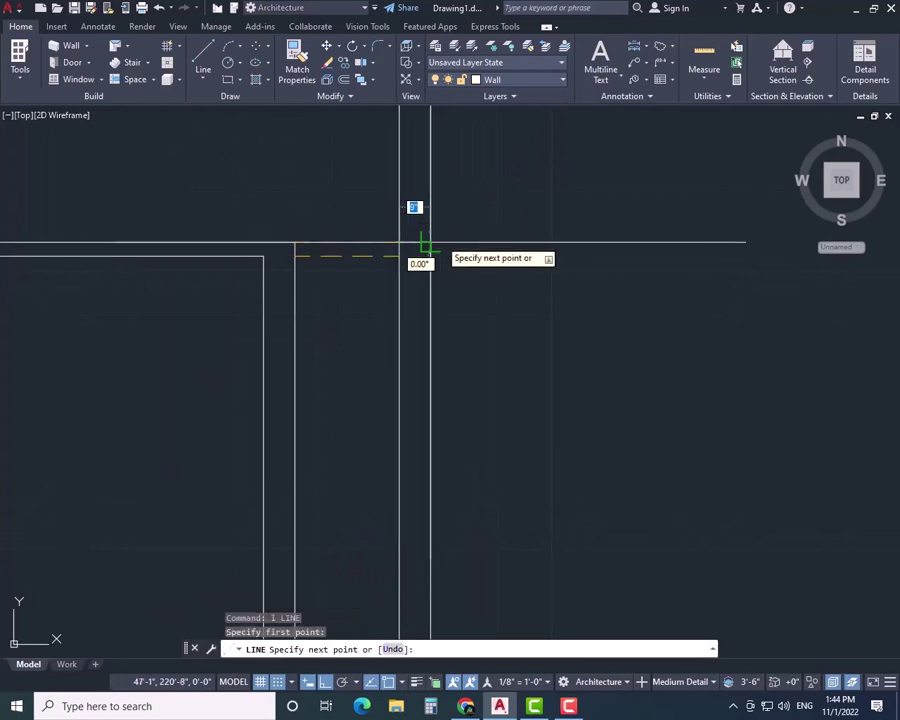
pyautogui.click(430, 242)
pyautogui.press('Escape')
# - Draw a short line across the right outer wall's thickness, level with the lowest dashed line of the shaft
pyautogui.scroll(-2, 370, 383)
pyautogui.moveTo(376, 380); pyautogui.dragTo(421, 265, button='middle')
pyautogui.press('Return')
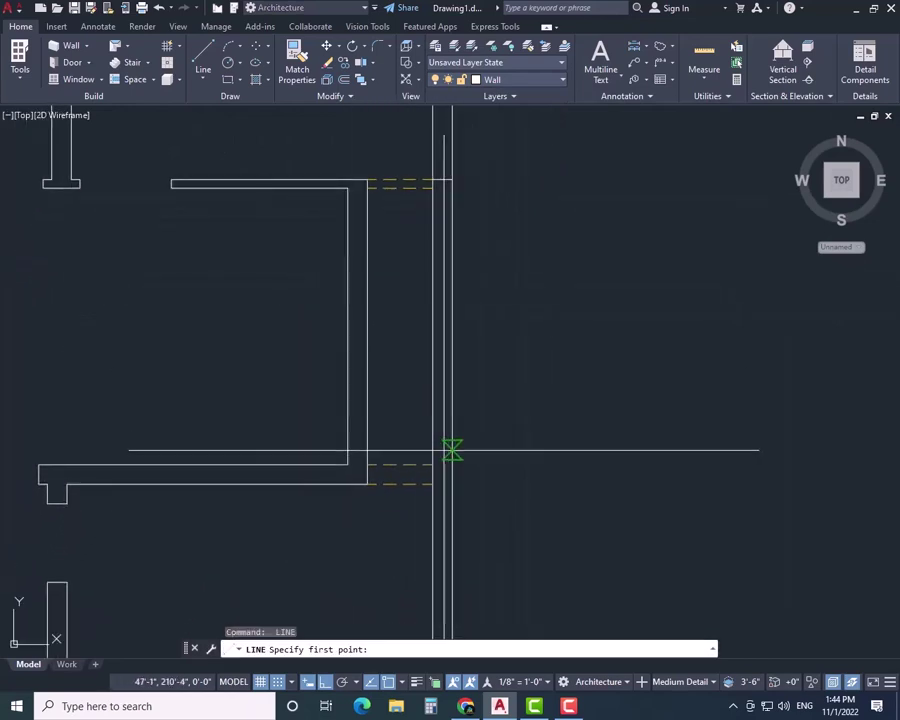
pyautogui.scroll(3, 452, 487)
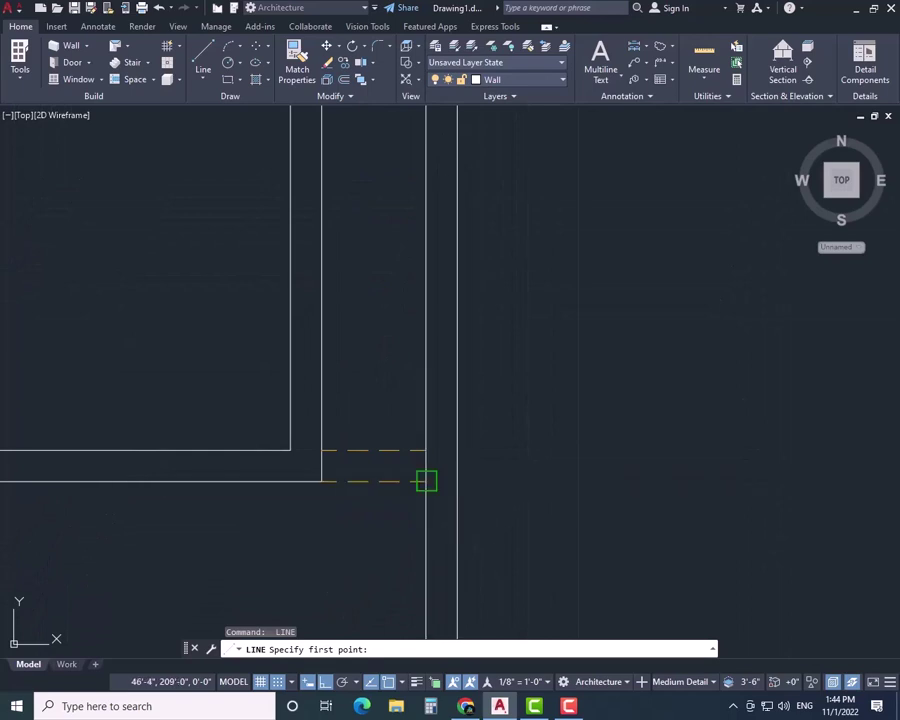
pyautogui.click(426, 481)
pyautogui.click(456, 481)
pyautogui.press('Escape')
pyautogui.moveTo(380, 268); pyautogui.dragTo(370, 457, button='middle')
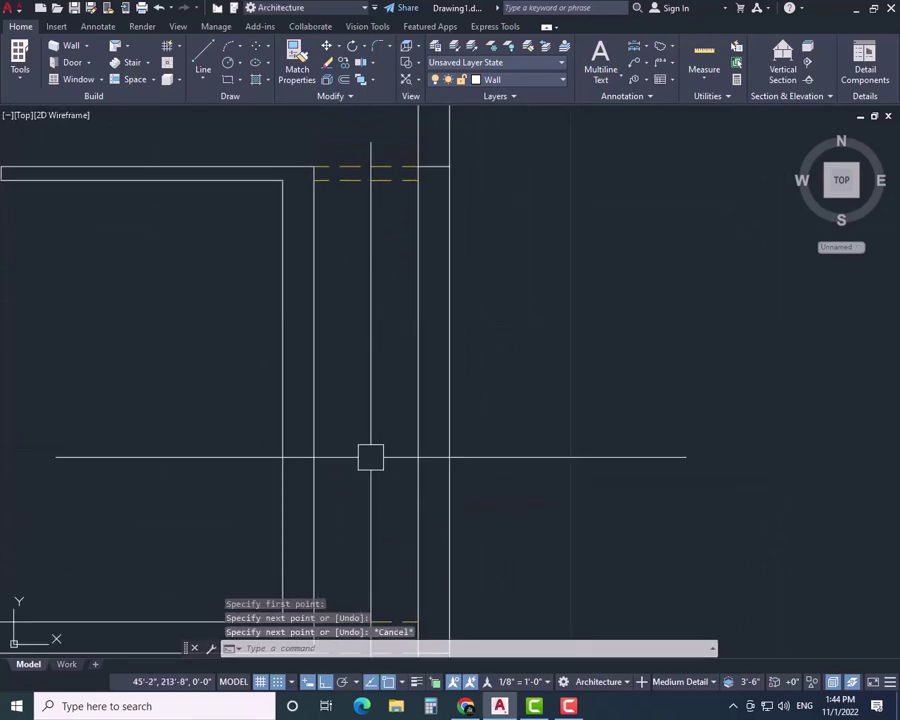
# - Offset one face line of the right outer wall beside the shaft by 4"
pyautogui.scroll(2, 391, 420)
pyautogui.press('Escape')
pyautogui.write('o')
pyautogui.press('Return')
pyautogui.write('4')
pyautogui.press('Return')
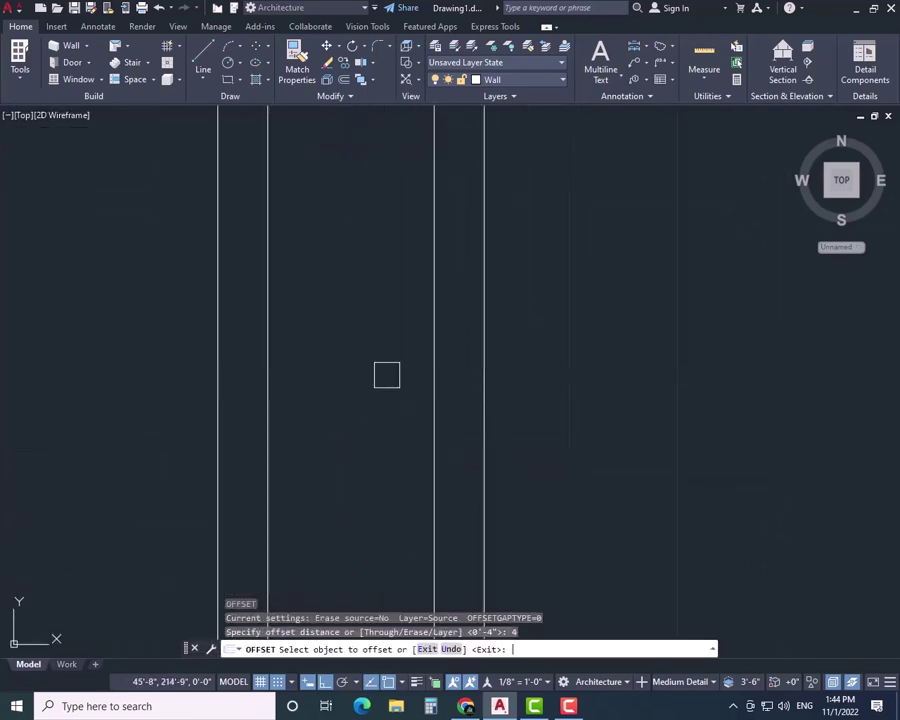
pyautogui.click(436, 357)
pyautogui.click(420, 356)
pyautogui.press('Escape')
# - Trim the right outer wall's surplus face lines beside the shaft to leave a thinner wall there
pyautogui.write('tr')
pyautogui.press('Return')
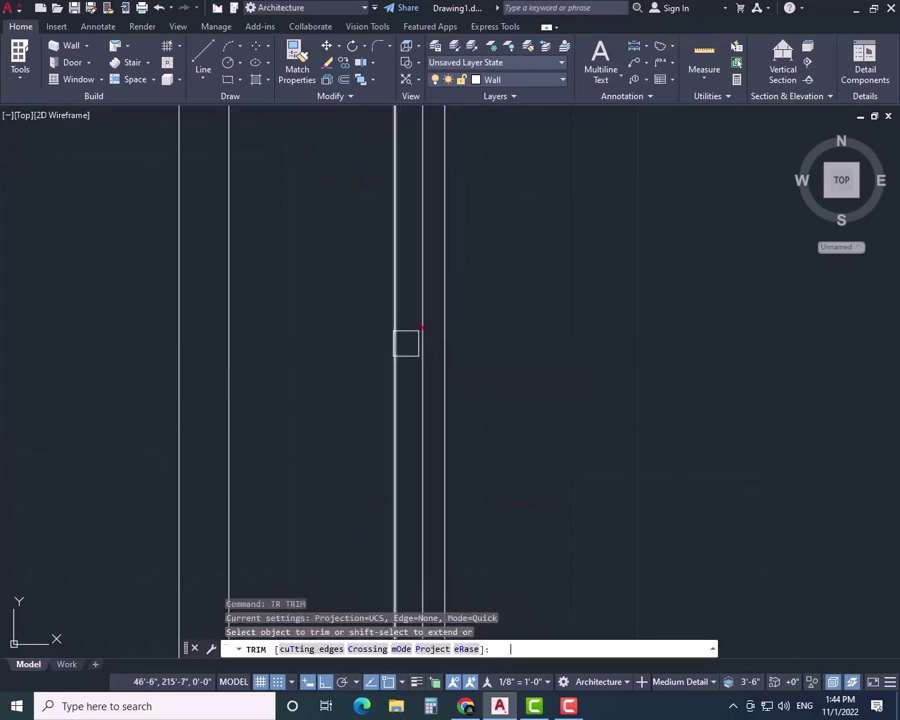
pyautogui.scroll(-2, 373, 321)
pyautogui.scroll(-2, 373, 321)
pyautogui.scroll(3, 362, 277)
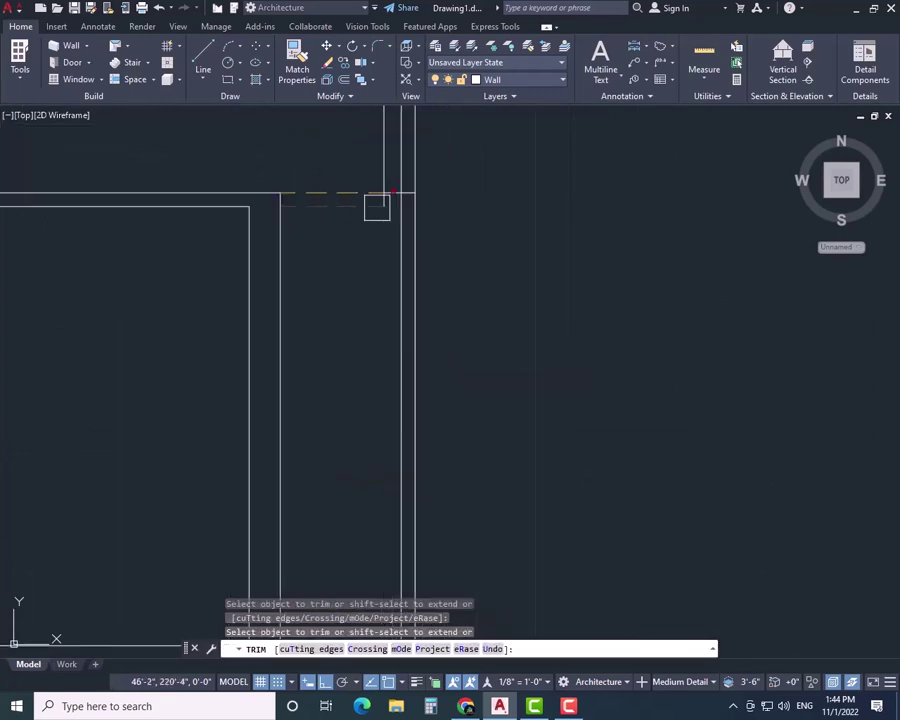
pyautogui.scroll(2, 358, 300)
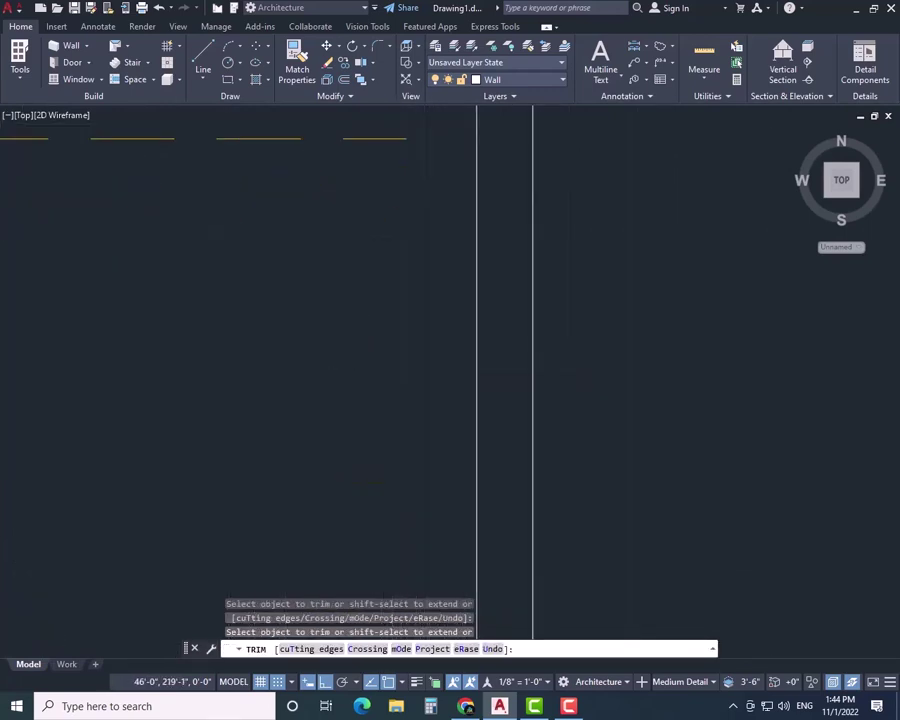
# - Trim the thin wall's inner line where it runs into the thicker outer wall above and below the narrow shaft
pyautogui.scroll(-2, 338, 385)
pyautogui.scroll(-2, 362, 340)
pyautogui.scroll(5, 385, 290)
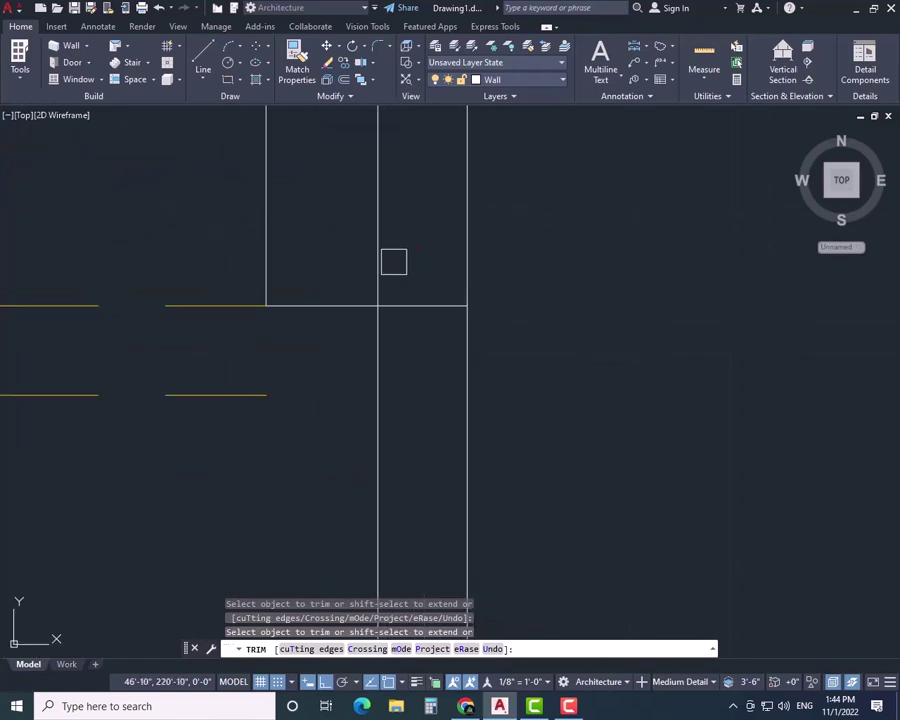
pyautogui.scroll(-6, 277, 482)
pyautogui.scroll(5, 315, 412)
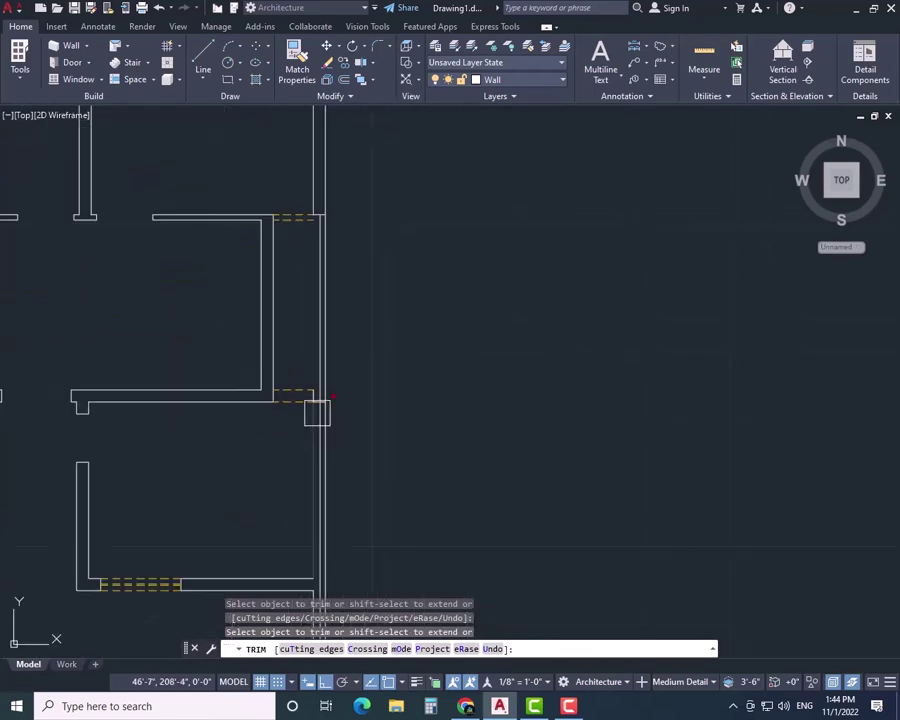
pyautogui.scroll(4, 325, 414)
pyautogui.scroll(-2, 302, 410)
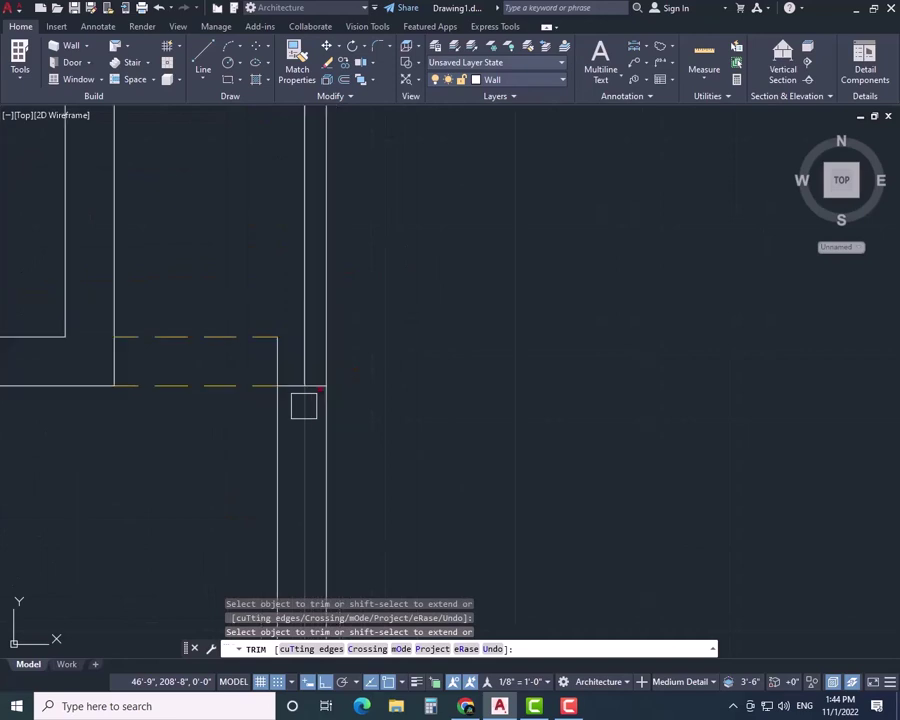
pyautogui.press('Escape')
pyautogui.press('Escape')
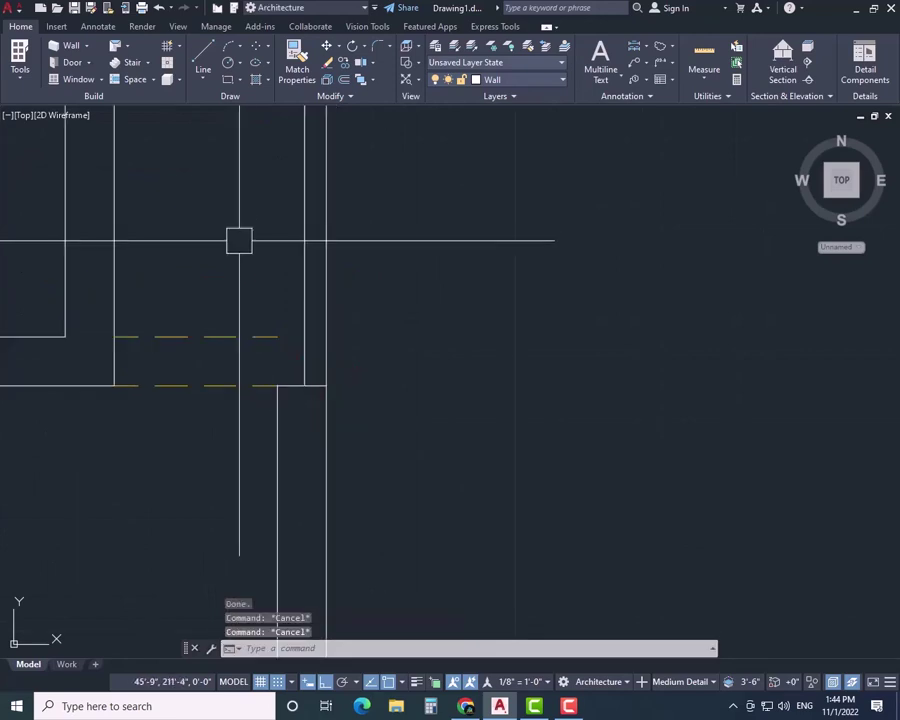
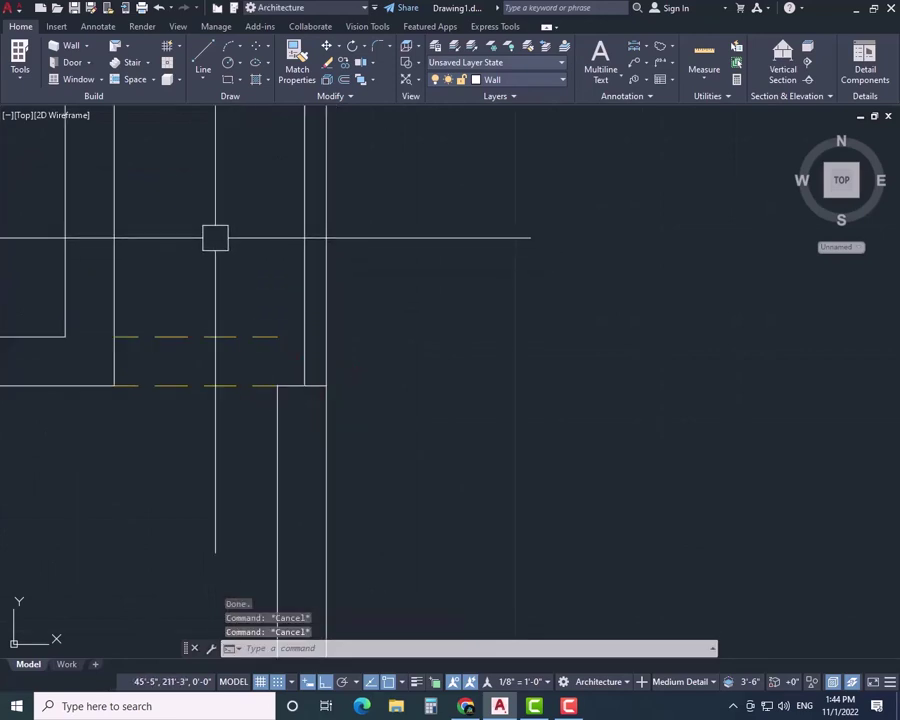
# - Extend the inner line of the outer wall above the shaft down to the lower dashed line of the upper window
pyautogui.scroll(-2, 213, 224)
pyautogui.moveTo(212, 222)
pyautogui.mouseDown(button='middle')
pyautogui.moveTo(246, 246)
pyautogui.moveTo(242, 560)
pyautogui.moveTo(296, 589)
pyautogui.moveTo(321, 549)
pyautogui.moveTo(317, 569)
pyautogui.mouseUp(button='middle')
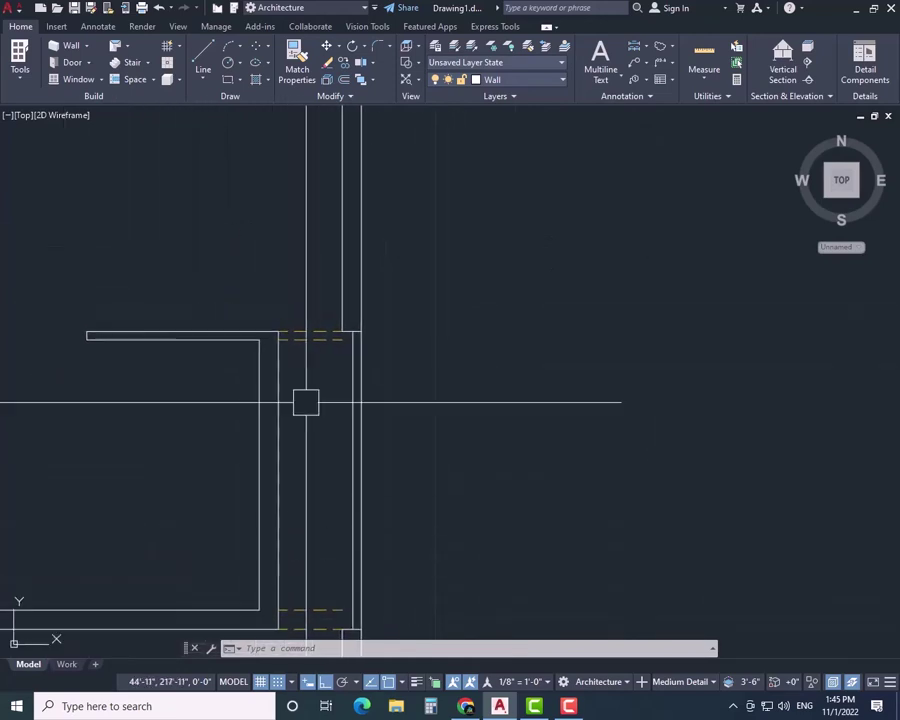
pyautogui.write('ex')
pyautogui.press('Return')
pyautogui.scroll(5, 338, 352)
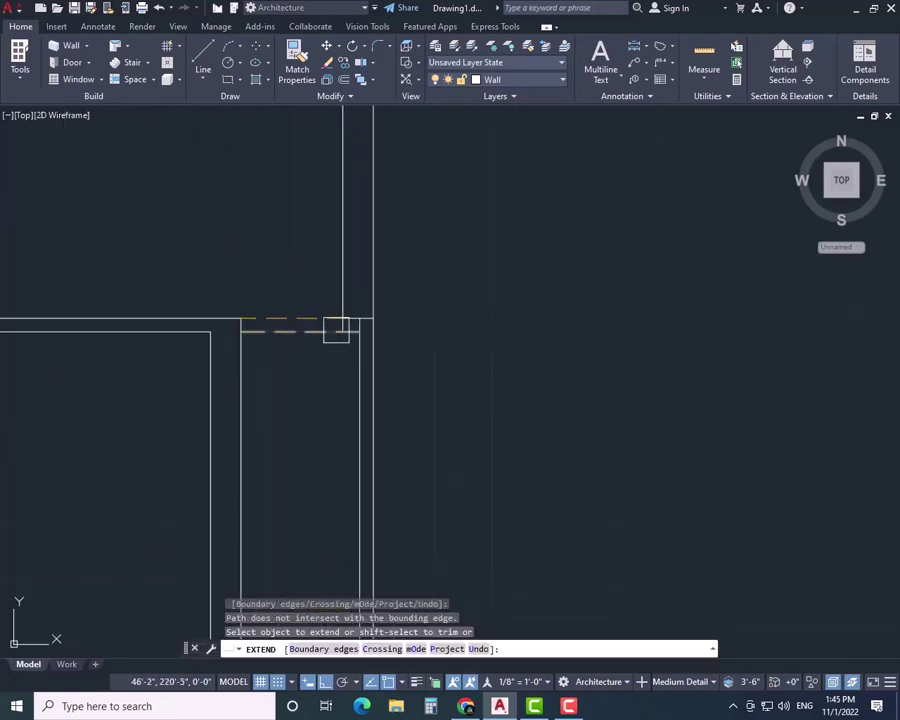
pyautogui.press('Escape')
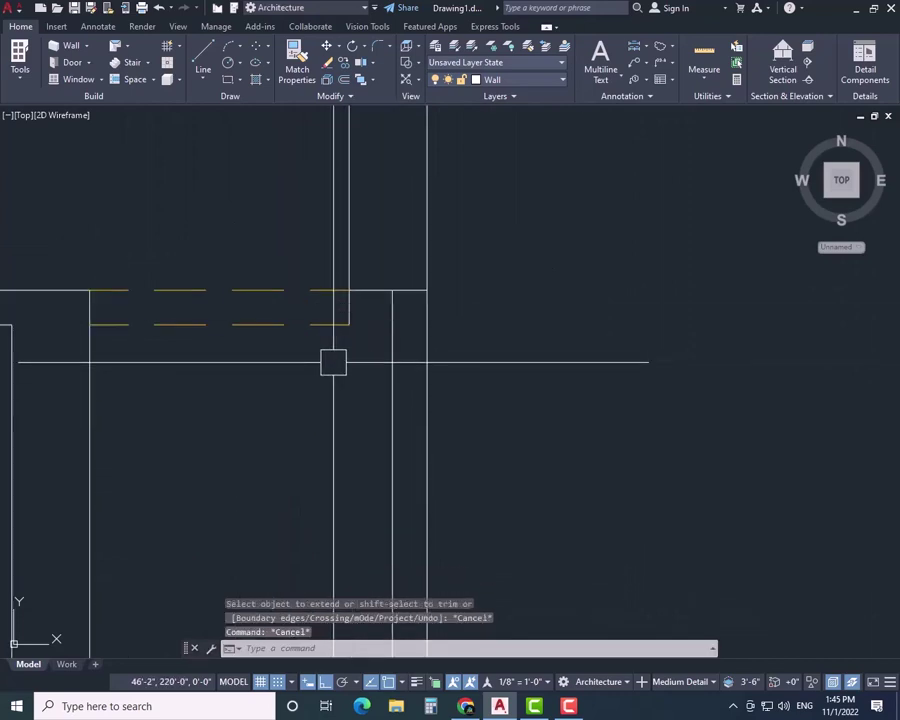
# - Draw an end line across the outer wall level with the upper window's lower dashed line, and trim the surplus lines above it
pyautogui.write('l')
pyautogui.press('Return')
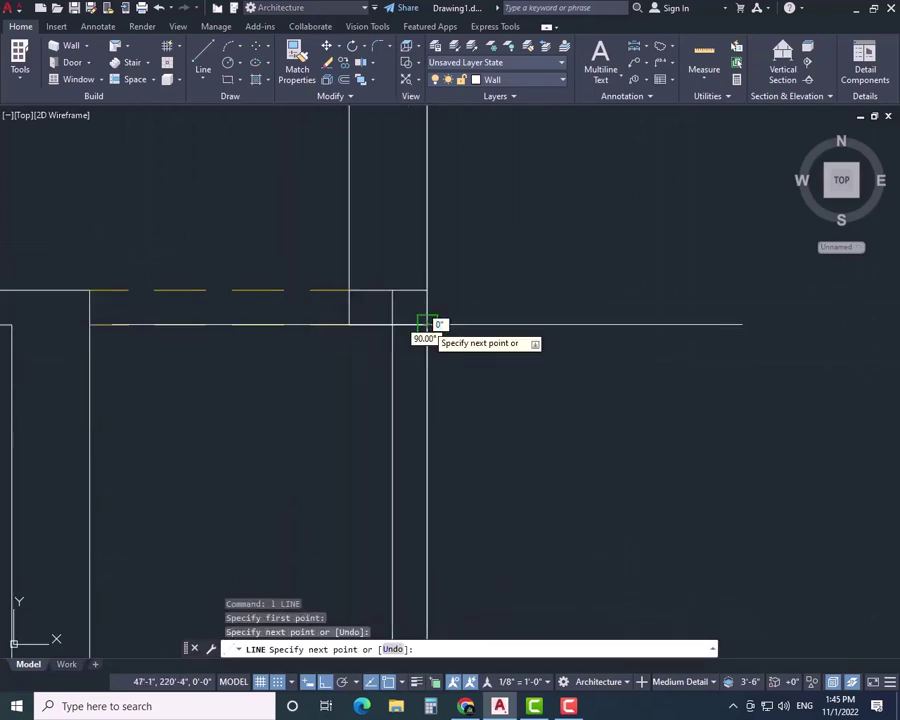
pyautogui.press('Escape')
pyautogui.write('tr')
pyautogui.press('Return')
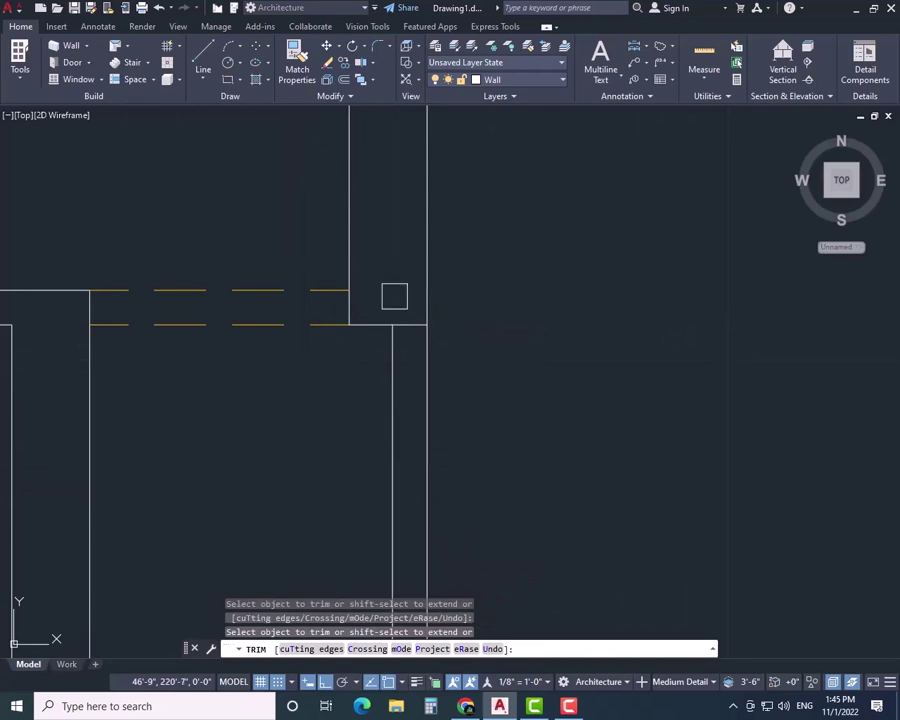
pyautogui.scroll(-4, 279, 484)
pyautogui.moveTo(279, 484); pyautogui.dragTo(373, 186, button='middle')
pyautogui.moveTo(355, 415); pyautogui.dragTo(325, 219, button='middle')
pyautogui.press('Escape')
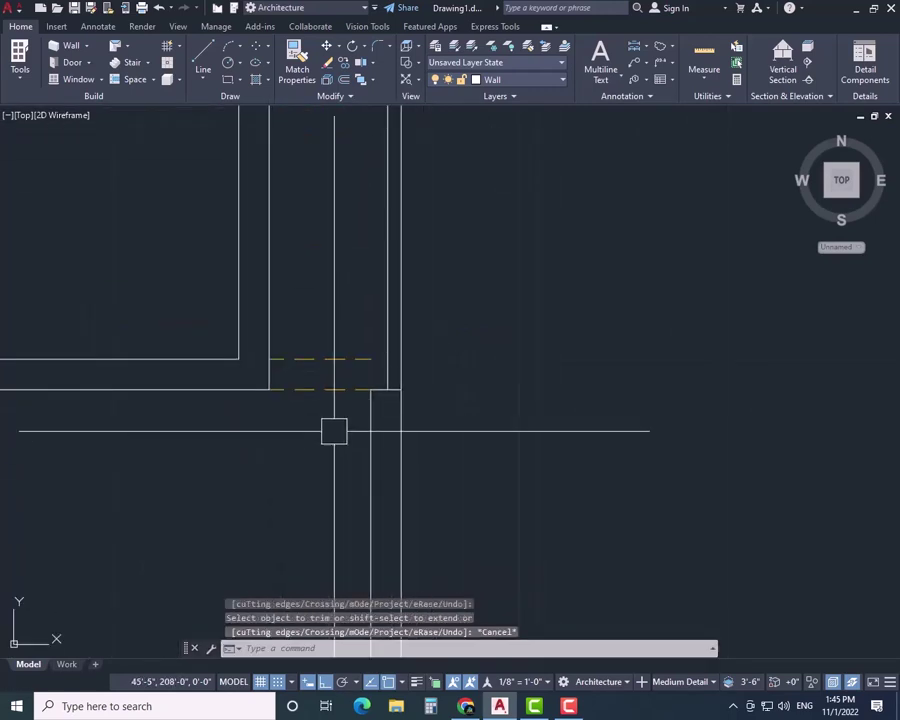
# - Extend the inner line of the outer wall below the shaft up to the upper dashed line of the lower window
pyautogui.write('ex')
pyautogui.press('Return')
pyautogui.click(358, 412)
pyautogui.scroll(4, 365, 370)
pyautogui.press('Escape')
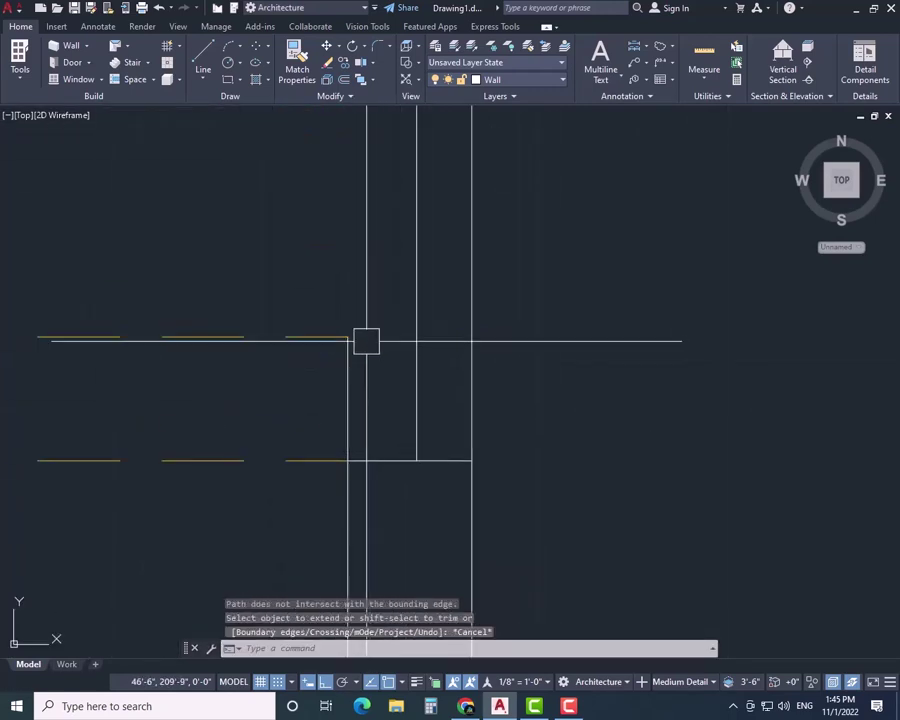
# - Draw an end line across the outer wall level with the upper dashed line of the shaft's lower window
pyautogui.write('l')
pyautogui.press('Return')
pyautogui.click(348, 337)
pyautogui.click(472, 337)
pyautogui.press('Escape')
# - Trim the old end line and the thin wall's line inside the outer wall at the shaft's lower end
pyautogui.write('tr')
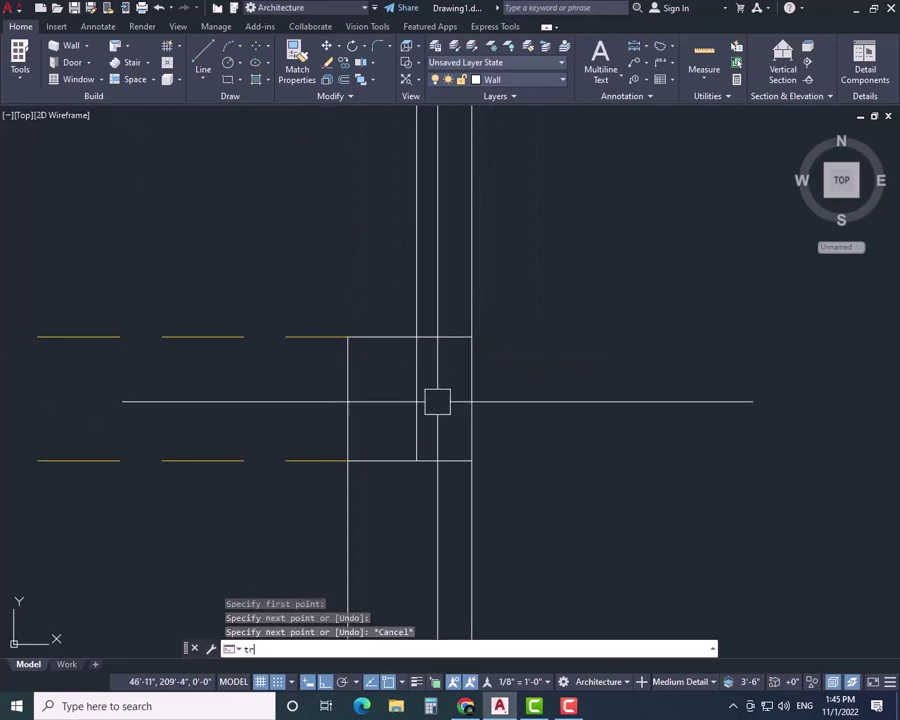
pyautogui.press('Return')
pyautogui.click(420, 390)
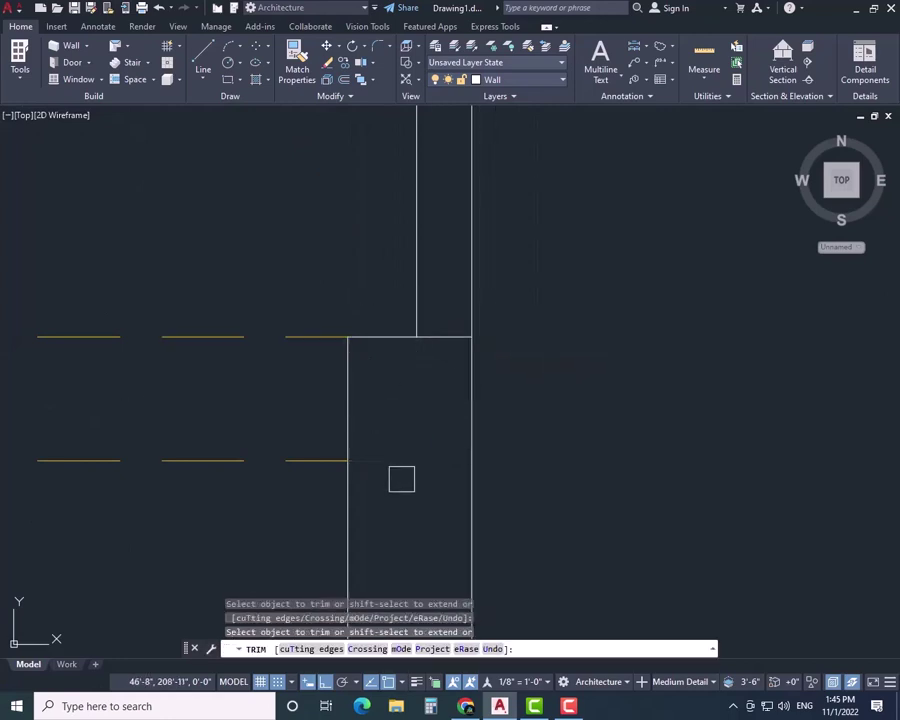
pyautogui.press('Escape')
pyautogui.press('Escape')
pyautogui.press('Escape')
# - Measure the shaft's clear width up to the thin outer wall with a linear dimension, without placing it
pyautogui.scroll(-3, 249, 514)
pyautogui.scroll(4, 394, 490)
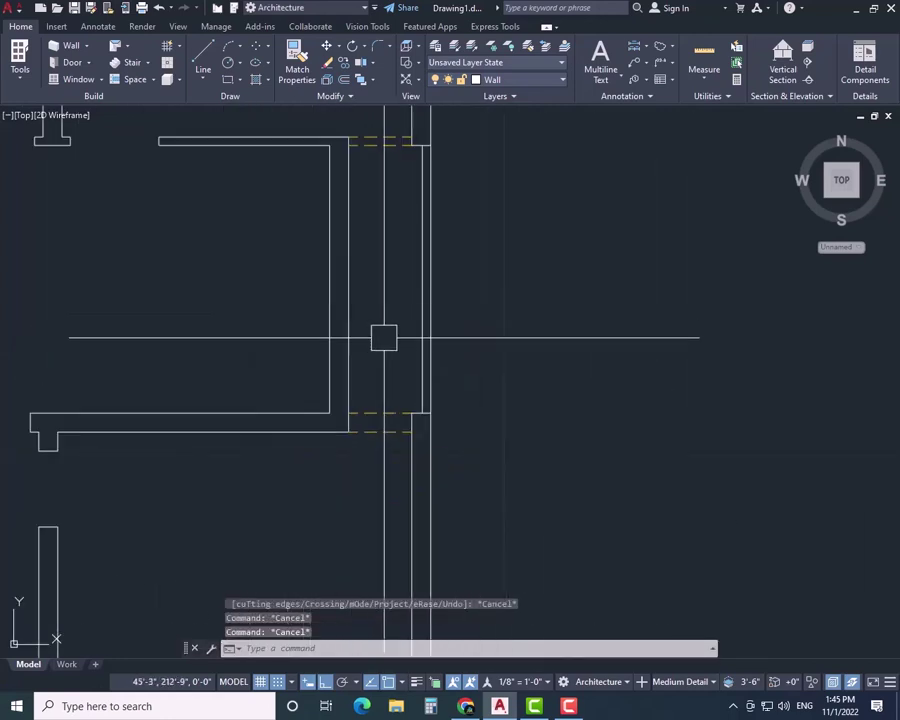
pyautogui.moveTo(391, 398); pyautogui.dragTo(401, 435, button='middle')
pyautogui.write('dli')
pyautogui.press('Return')
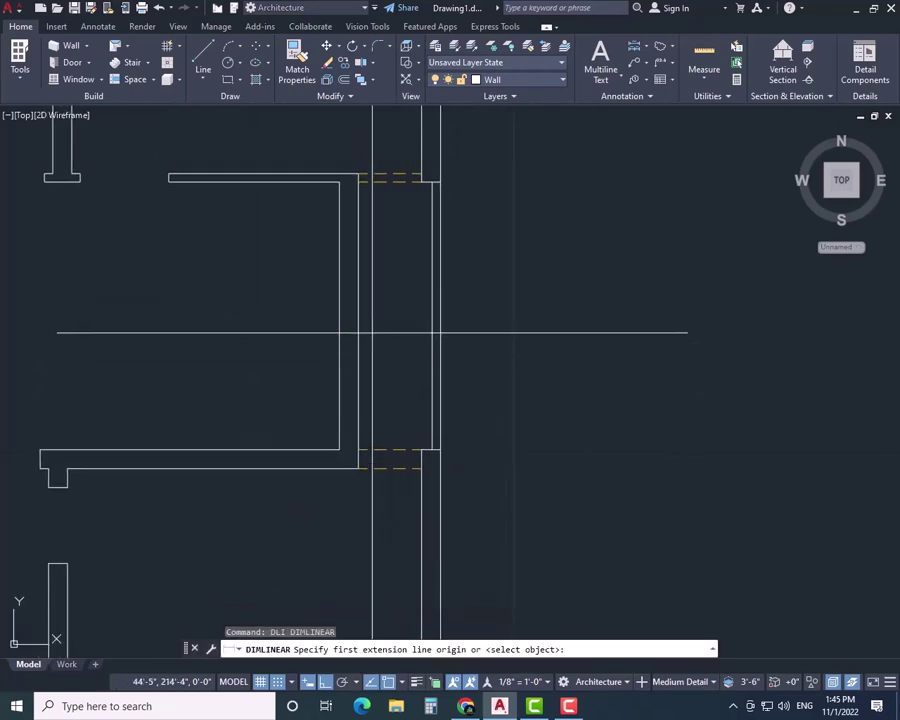
pyautogui.click(428, 335)
pyautogui.press('Escape')
# - Make the Windows layer current and draw a vertical line on each face of the left partition opening in the top strip
pyautogui.scroll(-5, 310, 326)
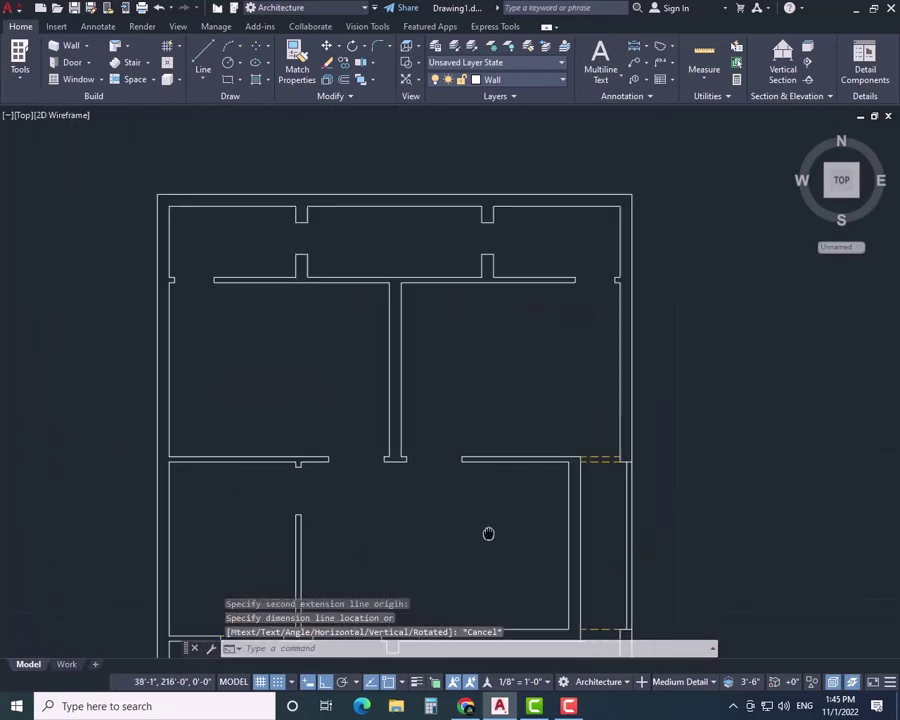
pyautogui.moveTo(486, 530); pyautogui.dragTo(537, 309, button='middle')
pyautogui.press('Escape')
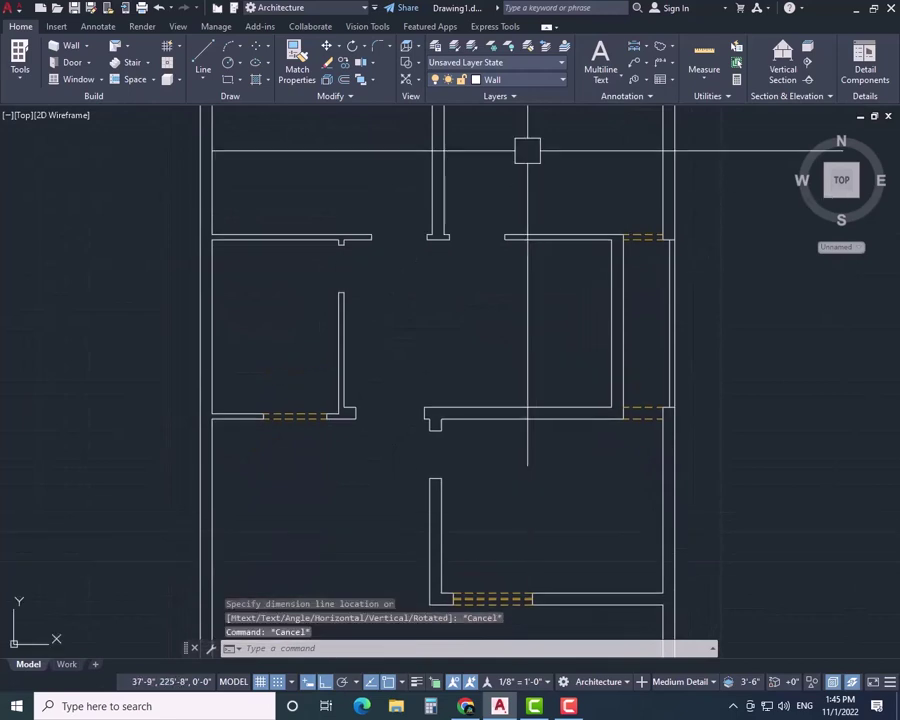
pyautogui.click(500, 79)
pyautogui.click(518, 189)
pyautogui.moveTo(538, 187); pyautogui.dragTo(556, 488, button='middle')
pyautogui.scroll(5, 350, 305)
pyautogui.write('l')
pyautogui.press('Return')
pyautogui.click(365, 262)
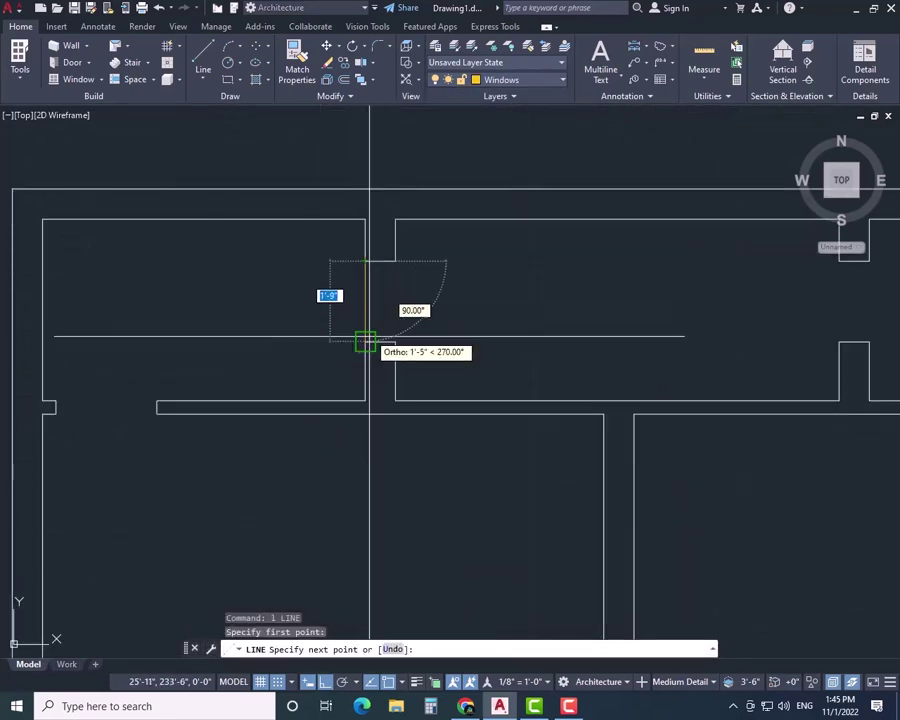
pyautogui.click(365, 340)
pyautogui.press('Escape')
# - Draw a vertical window line on each face of the right partition opening in the top strip
pyautogui.moveTo(562, 310); pyautogui.dragTo(346, 308, button='middle')
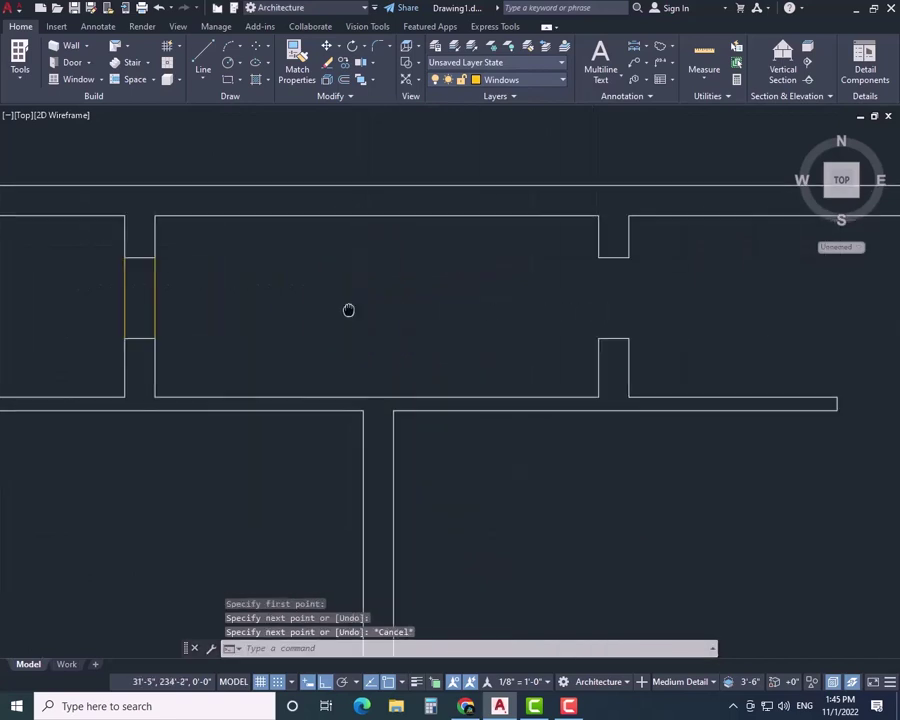
pyautogui.write('l')
pyautogui.press('Return')
pyautogui.click(597, 257)
pyautogui.click(597, 338)
pyautogui.press('Escape')
pyautogui.press('Return')
pyautogui.click(628, 257)
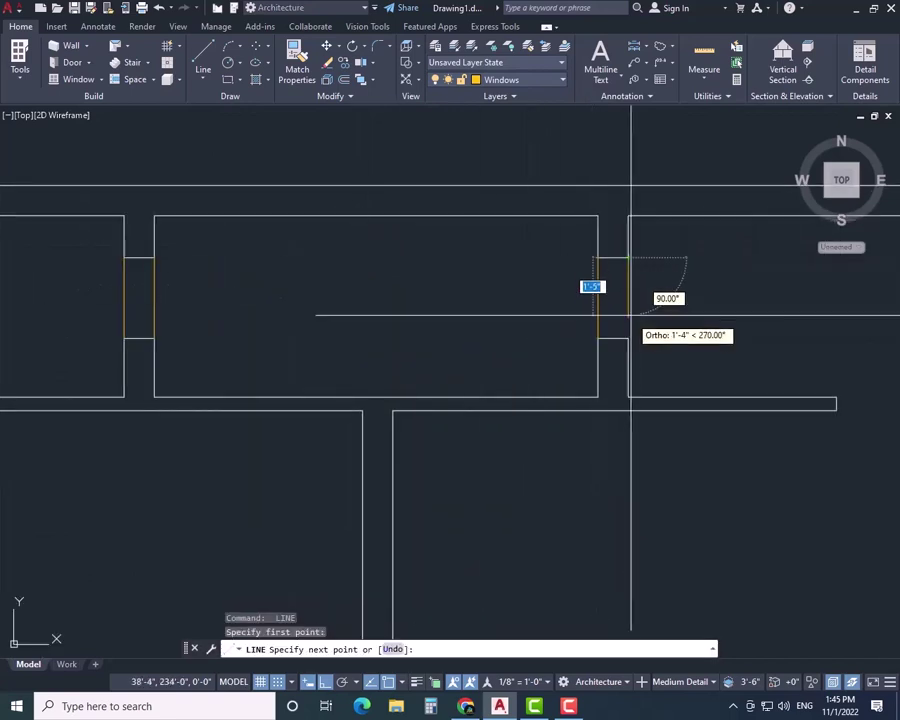
pyautogui.click(628, 338)
pyautogui.press('Escape')
# - Offset the window lines in both top partition openings 4 inches inward
pyautogui.write('o')
pyautogui.press('Return')
pyautogui.write('4')
pyautogui.press('Return')
pyautogui.scroll(4, 621, 289)
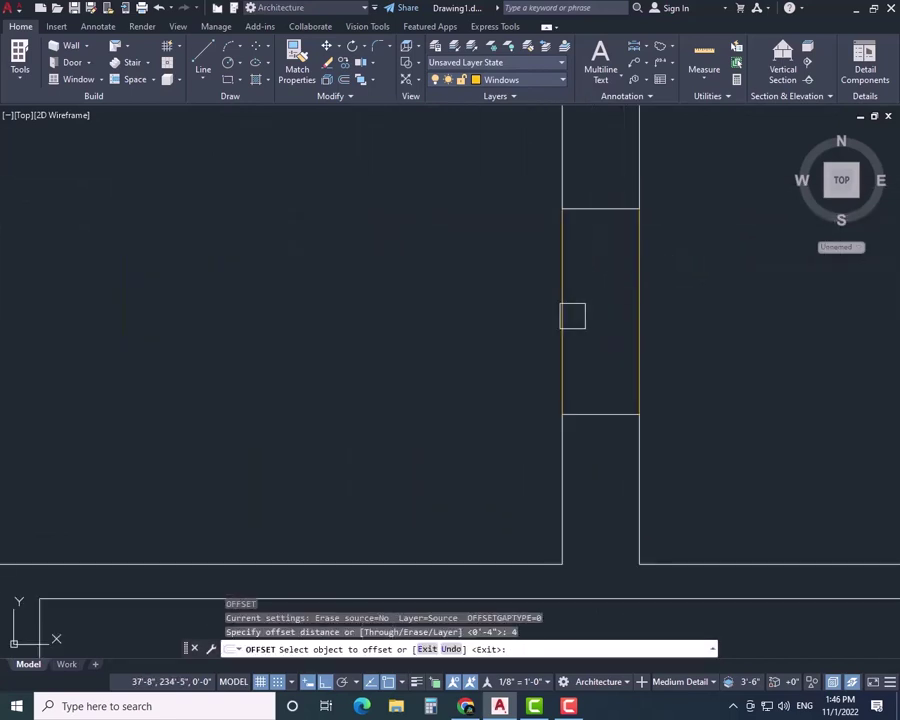
pyautogui.click(571, 315)
pyautogui.click(602, 312)
pyautogui.click(633, 309)
pyautogui.click(628, 313)
pyautogui.scroll(-2, 230, 330)
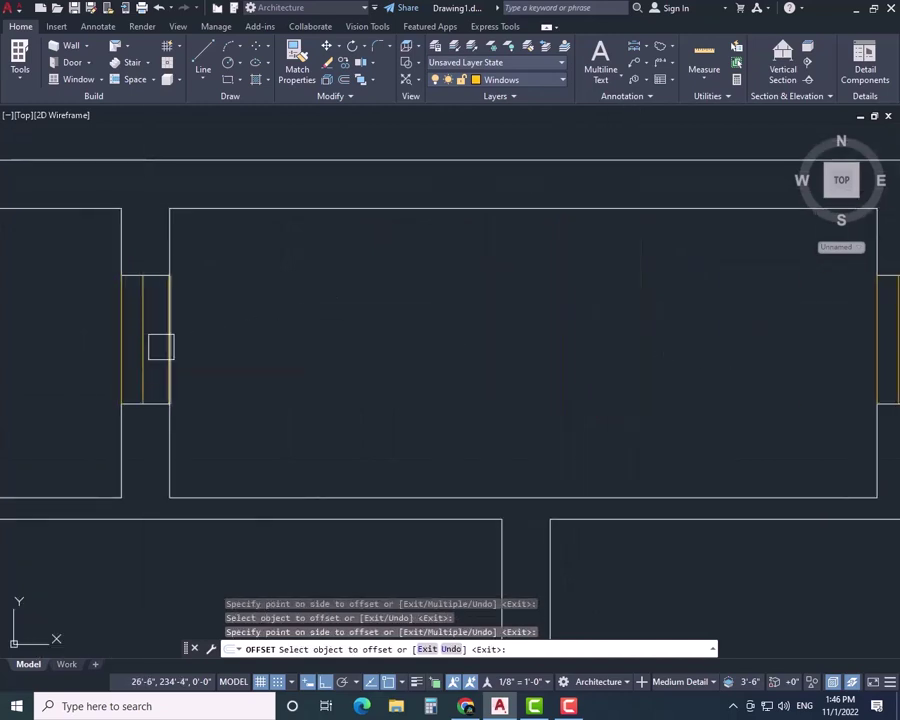
pyautogui.press('Escape')
# - Select the eight window lines in the two top openings and change their linetype to a dashed one
pyautogui.click(219, 341)
pyautogui.click(258, 346)
pyautogui.click(259, 346)
pyautogui.click(85, 352)
pyautogui.moveTo(539, 366); pyautogui.dragTo(305, 372, button='middle')
pyautogui.click(743, 311)
pyautogui.click(598, 328)
pyautogui.doubleClick(656, 327)
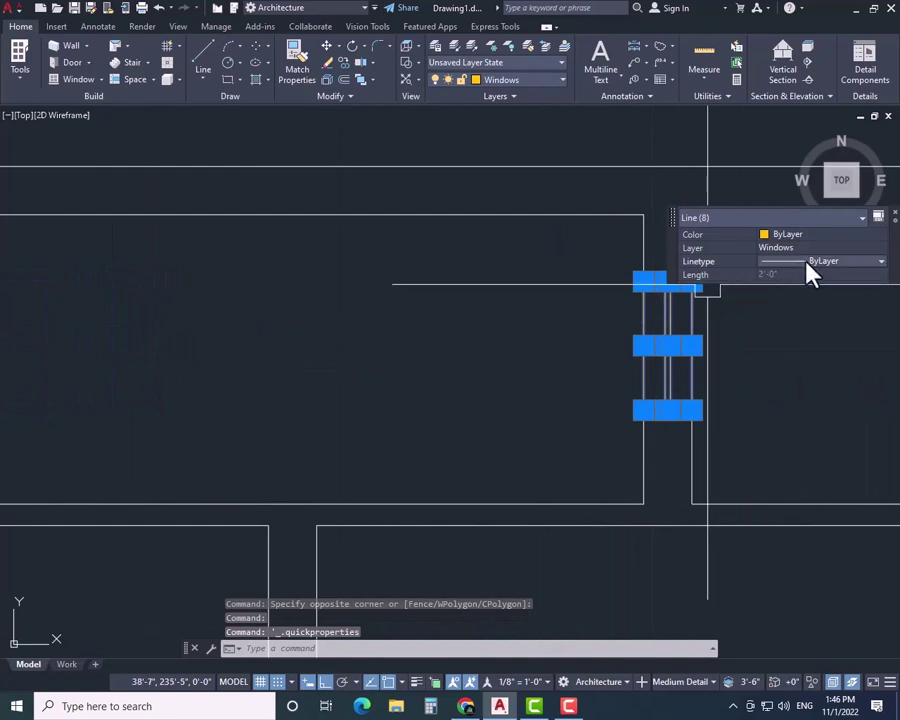
pyautogui.click(806, 263)
pyautogui.click(815, 352)
pyautogui.press('Escape')
pyautogui.press('Escape')
pyautogui.press('Escape')
# - Make the Wall layer current and draw a horizontal line about 2'-9" long from the midpoint of the room wall beside the shaft
pyautogui.scroll(-5, 440, 378)
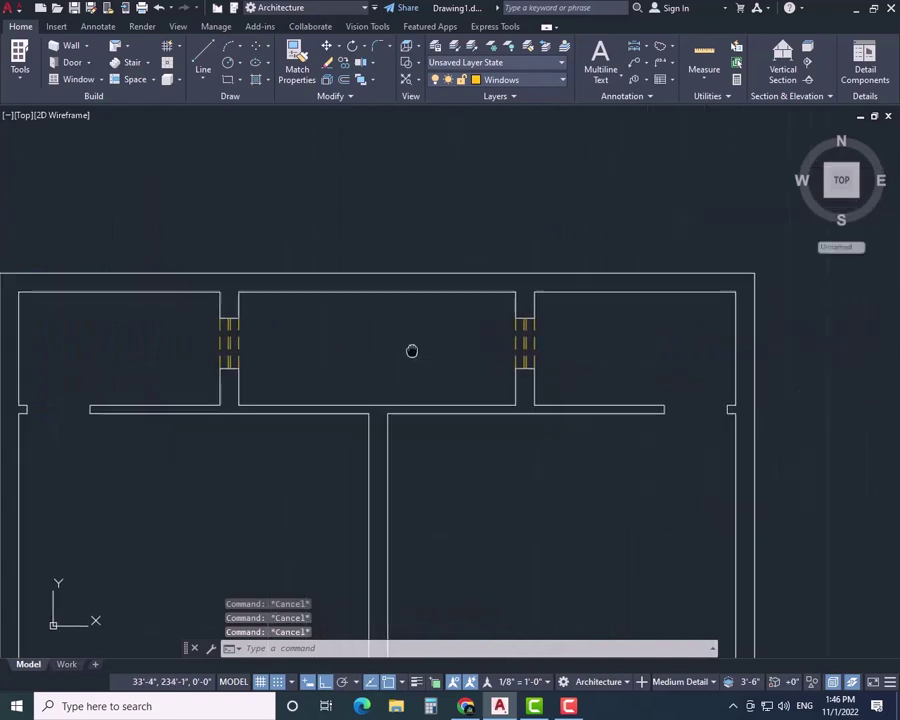
pyautogui.moveTo(475, 517); pyautogui.dragTo(465, 459, button='middle')
pyautogui.scroll(4, 465, 459)
pyautogui.moveTo(524, 456); pyautogui.dragTo(338, 422, button='middle')
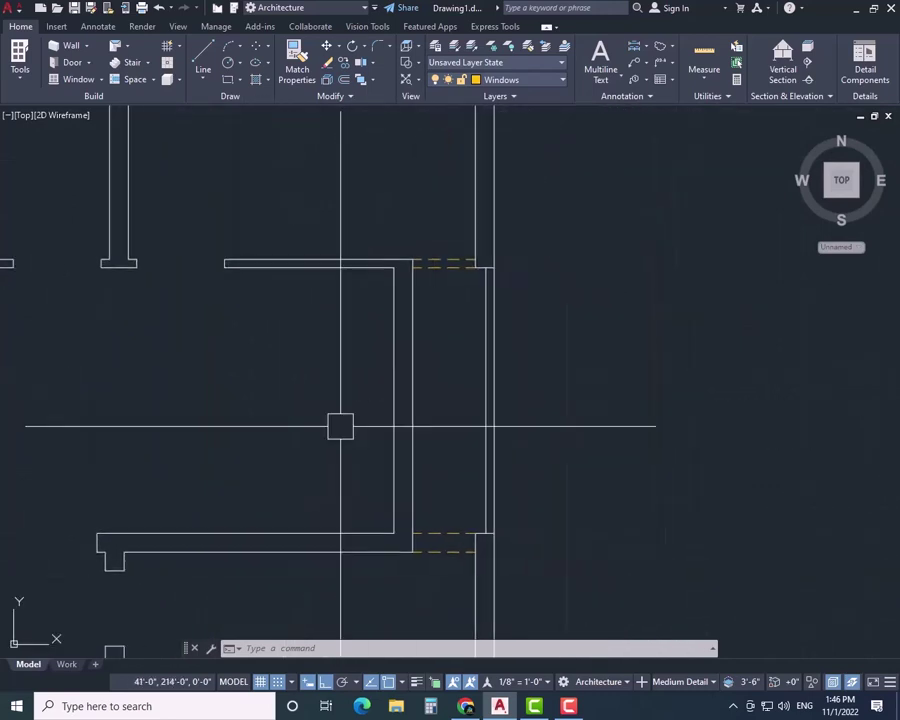
pyautogui.click(520, 80)
pyautogui.click(502, 164)
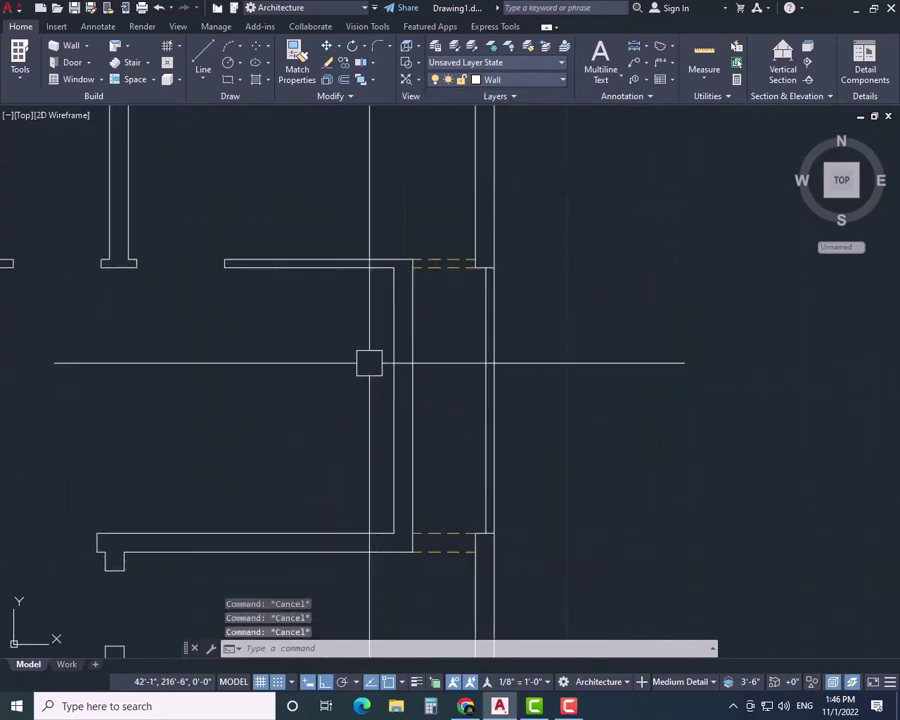
pyautogui.write('l')
pyautogui.press('Return')
pyautogui.click(394, 400)
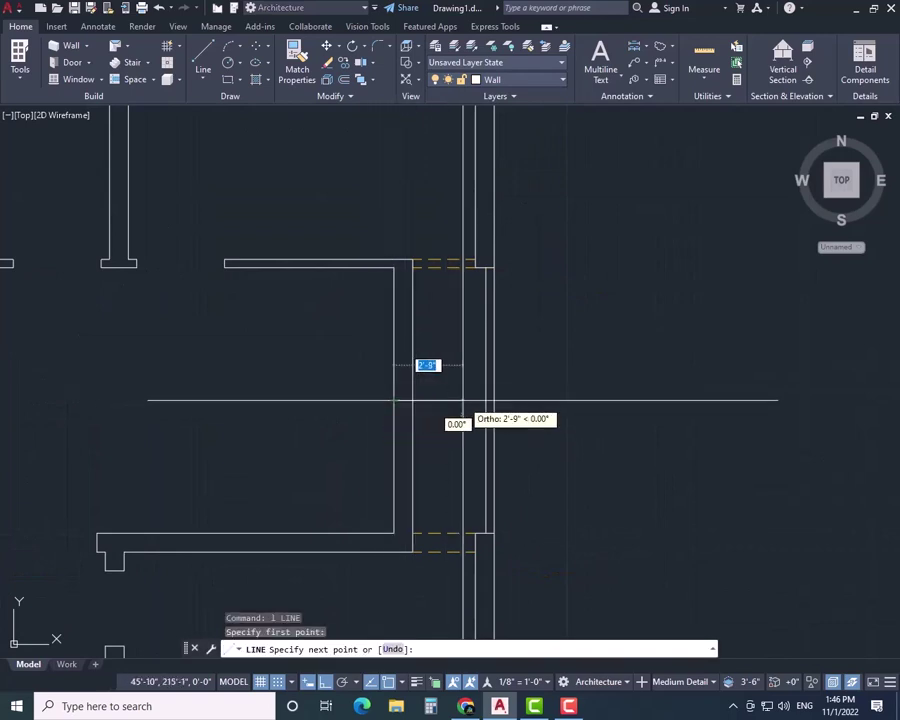
pyautogui.press('Escape')
# - Offset the horizontal guide line 3' above and 3' below
pyautogui.write('o')
pyautogui.press('Return')
pyautogui.write("3'")
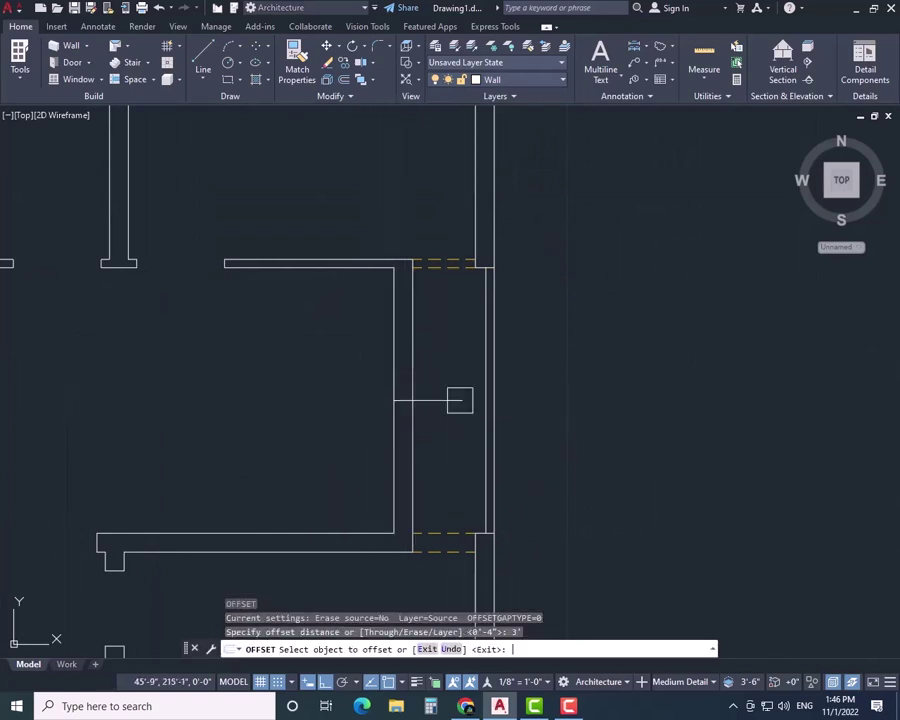
pyautogui.click(447, 399)
pyautogui.click(440, 392)
pyautogui.click(440, 394)
pyautogui.click(441, 416)
pyautogui.press('Escape')
# - Trim the wall between the two offset lines to form a window opening, and remove the leftover guide line pieces
pyautogui.write('tr')
pyautogui.press('space')
pyautogui.moveTo(284, 382); pyautogui.dragTo(423, 369)
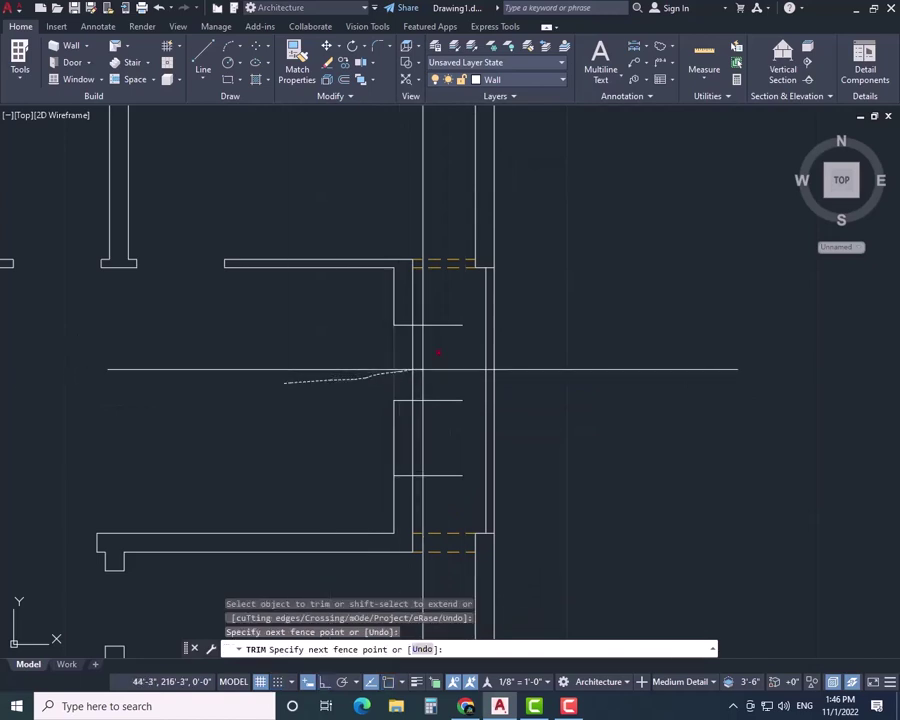
pyautogui.moveTo(441, 468); pyautogui.dragTo(442, 470)
pyautogui.press('Escape')
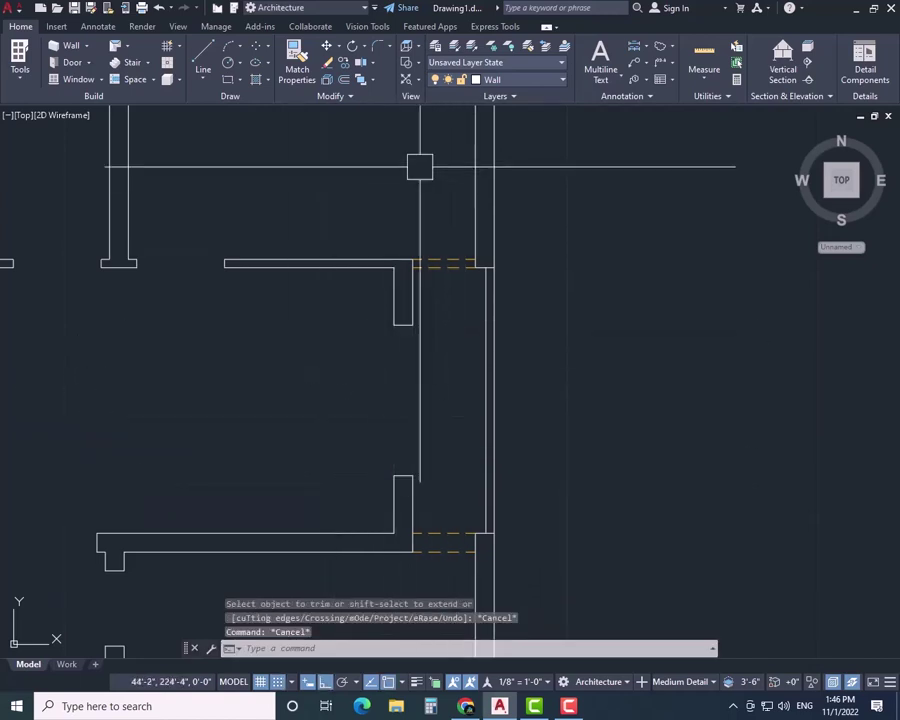
# - Make the Windows layer current and draw a vertical line on each face of the new opening beside the shaft
pyautogui.click(500, 159)
pyautogui.write('l')
pyautogui.press('space')
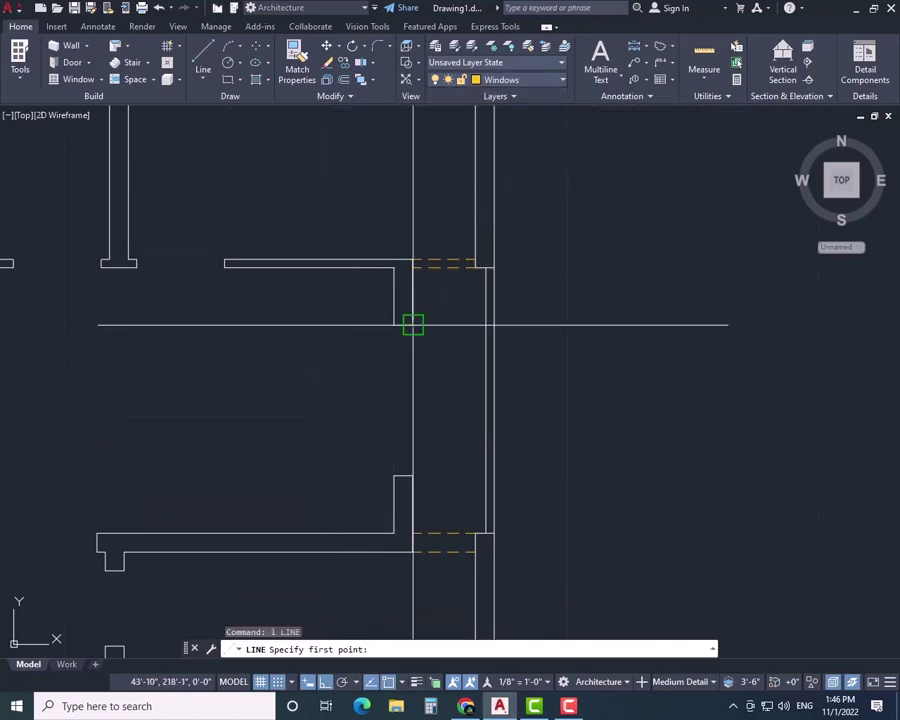
pyautogui.click(412, 324)
pyautogui.click(412, 476)
pyautogui.press('Escape')
pyautogui.press('space')
pyautogui.click(395, 324)
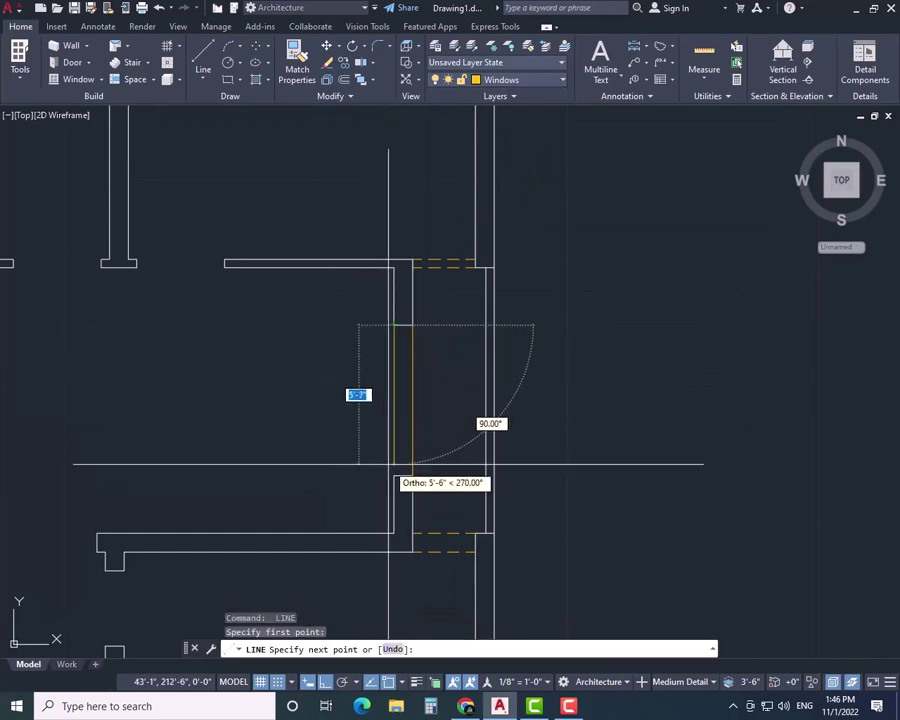
pyautogui.click(395, 476)
pyautogui.press('Escape')
# - Offset both window lines of the opening beside the shaft 4 inches inward
pyautogui.scroll(4, 405, 387)
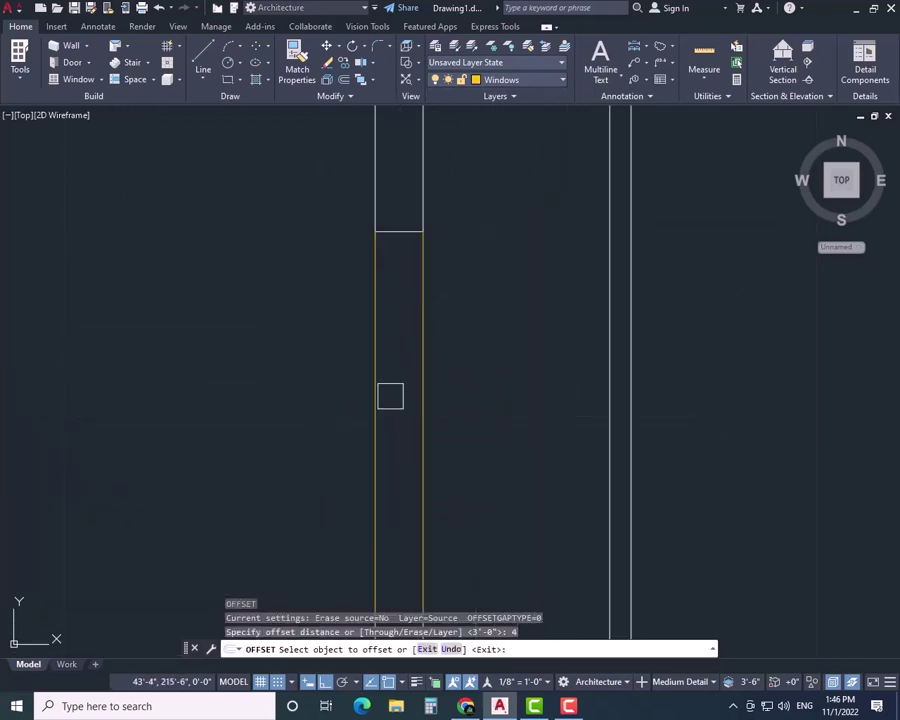
pyautogui.click(380, 396)
pyautogui.click(406, 396)
pyautogui.click(418, 396)
pyautogui.click(390, 395)
pyautogui.press('Escape')
# - Set the four window lines of the opening beside the shaft to a dashed linetype
pyautogui.scroll(-2, 356, 394)
pyautogui.moveTo(353, 394); pyautogui.dragTo(361, 298, button='middle')
pyautogui.click(458, 273)
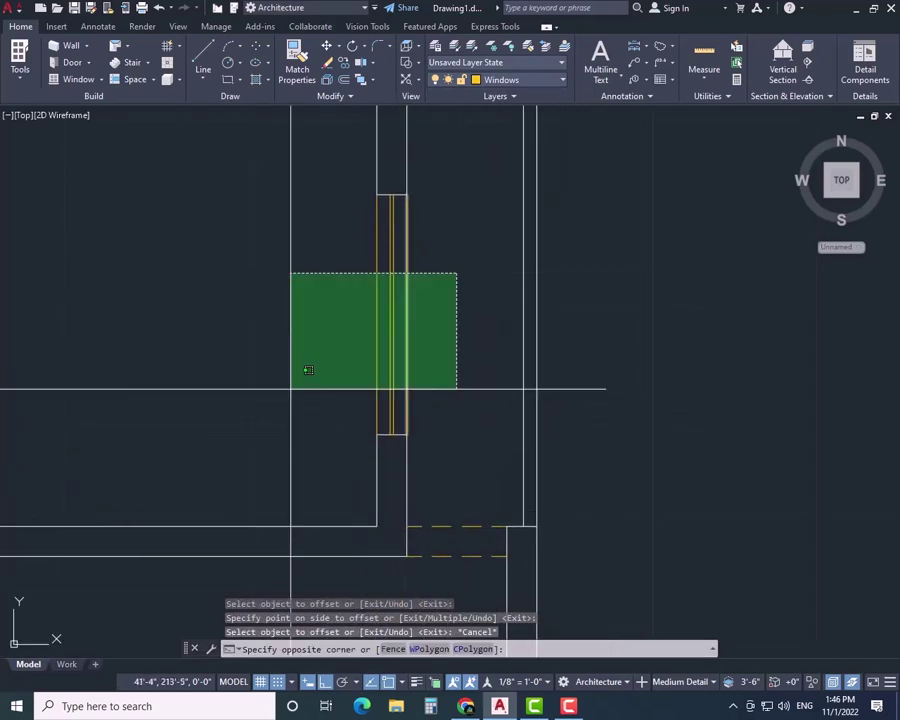
pyautogui.click(291, 388)
pyautogui.doubleClick(382, 257)
pyautogui.click(551, 202)
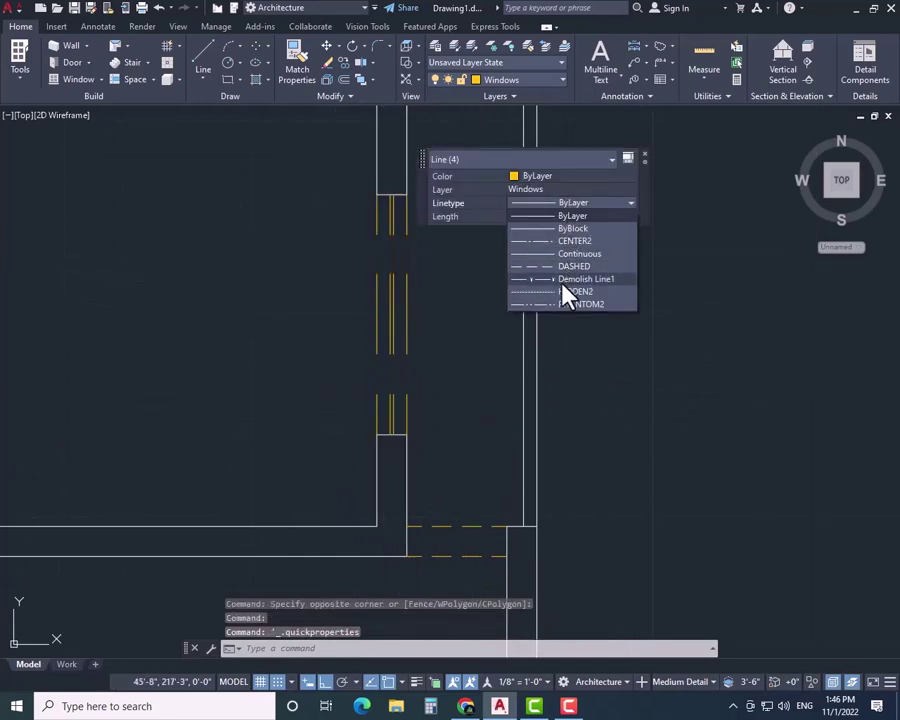
pyautogui.click(562, 291)
pyautogui.press('Escape')
pyautogui.press('Escape')
pyautogui.press('Escape')
# - Make the Doors layer current
pyautogui.scroll(-6, 214, 277)
pyautogui.moveTo(219, 275); pyautogui.dragTo(491, 108, button='middle')
pyautogui.scroll(6, 428, 320)
pyautogui.moveTo(612, 412)
pyautogui.mouseDown(button='middle')
pyautogui.moveTo(604, 413)
pyautogui.moveTo(573, 247)
pyautogui.moveTo(636, 469)
pyautogui.mouseUp(button='middle')
pyautogui.click(549, 80)
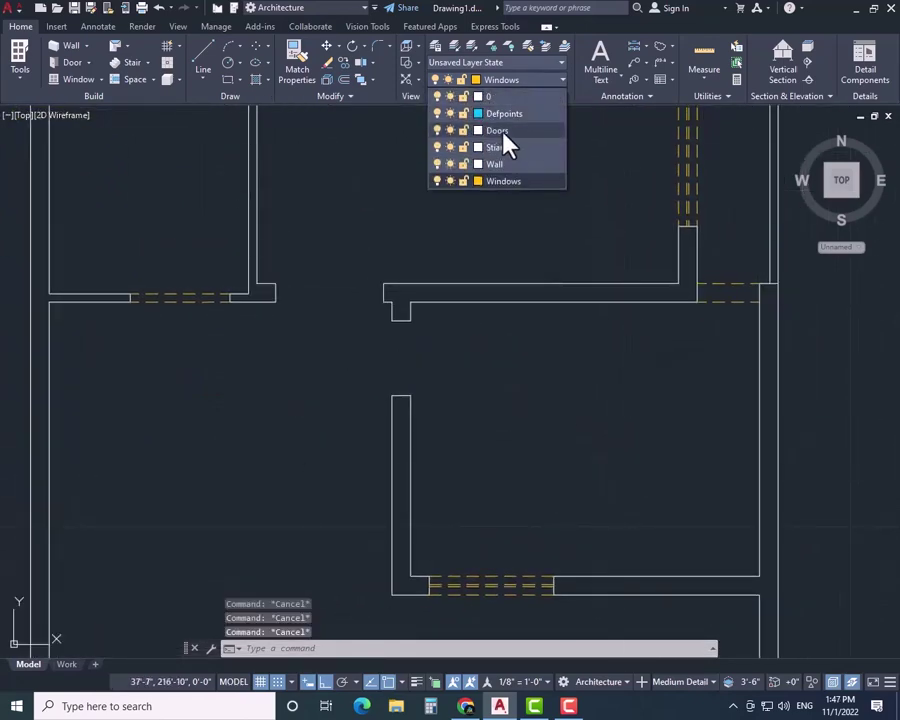
pyautogui.click(500, 131)
# - Open the Doors Cadblocks drawing from the Cad Blocks folder on New Volume (E:) in File Explorer
pyautogui.click(400, 703)
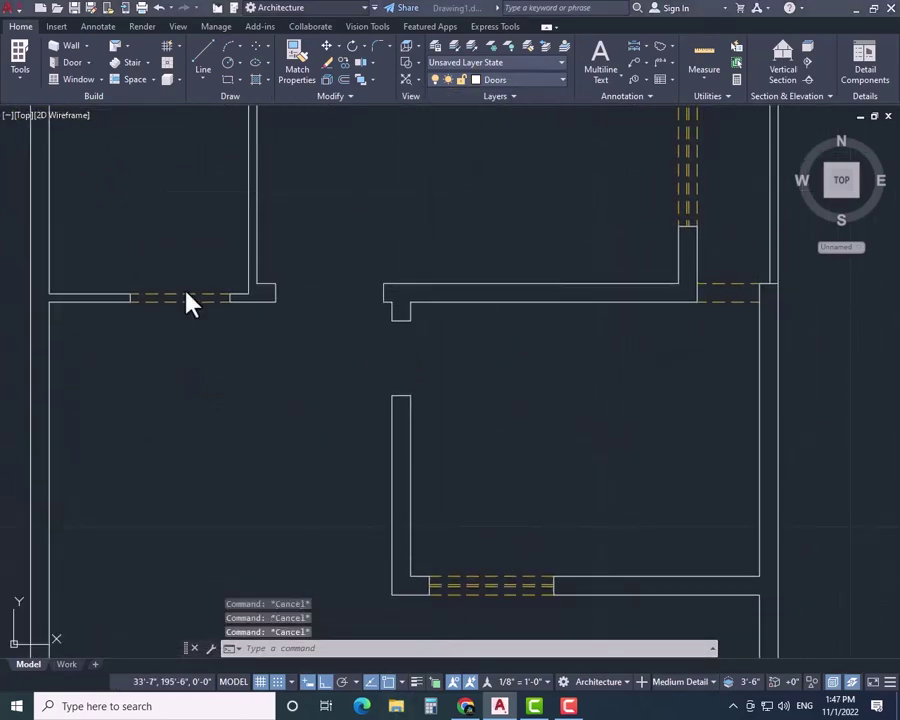
pyautogui.click(42, 286)
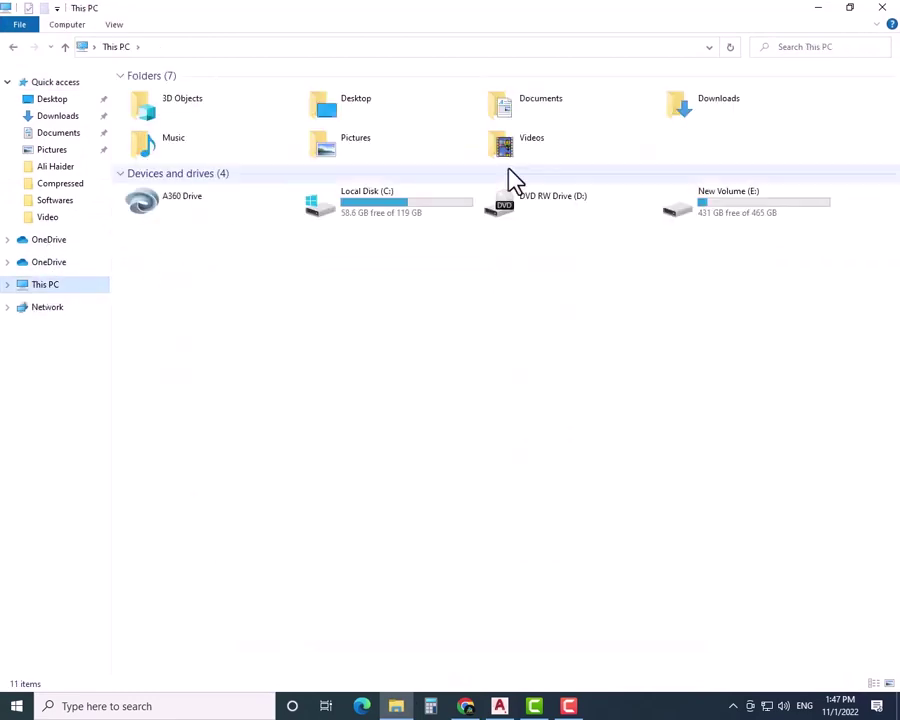
pyautogui.doubleClick(717, 201)
pyautogui.doubleClick(185, 145)
pyautogui.doubleClick(165, 107)
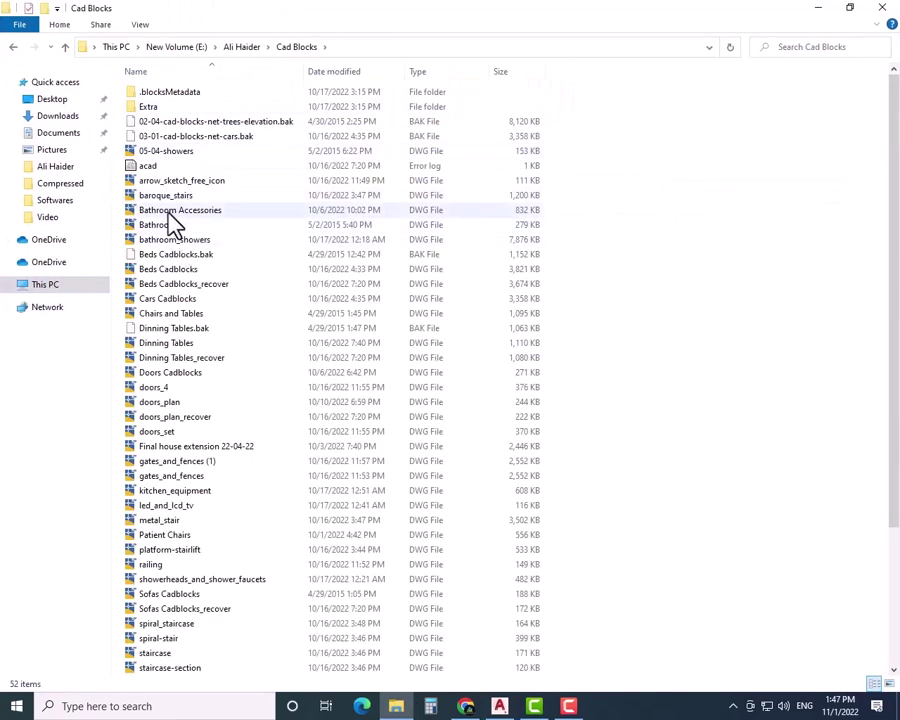
pyautogui.doubleClick(172, 374)
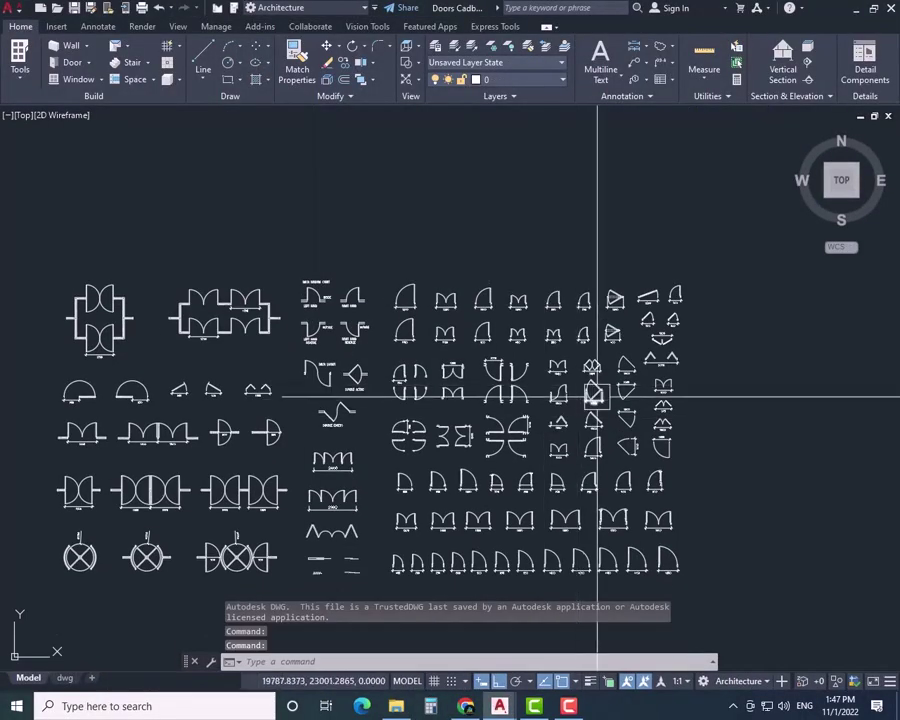
# - Find the plain 1600 double door block in the door library and copy it
pyautogui.scroll(3, 597, 385)
pyautogui.moveTo(602, 386); pyautogui.dragTo(580, 273, button='middle')
pyautogui.scroll(-2, 498, 436)
pyautogui.scroll(9, 512, 437)
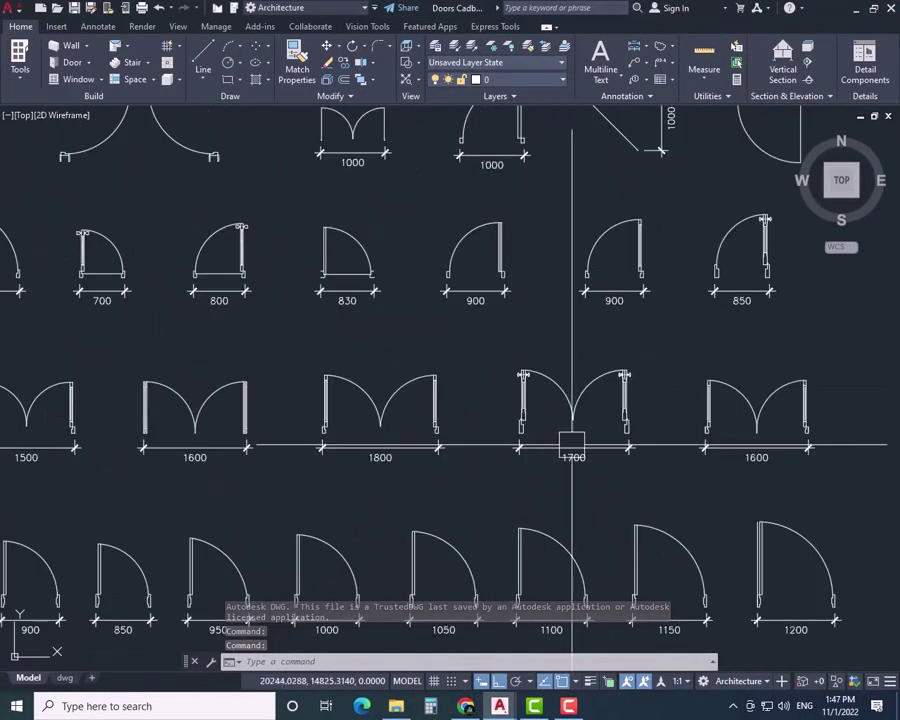
pyautogui.moveTo(594, 436)
pyautogui.mouseDown(button='middle')
pyautogui.moveTo(486, 444)
pyautogui.moveTo(94, 393)
pyautogui.mouseUp(button='middle')
pyautogui.click(421, 310)
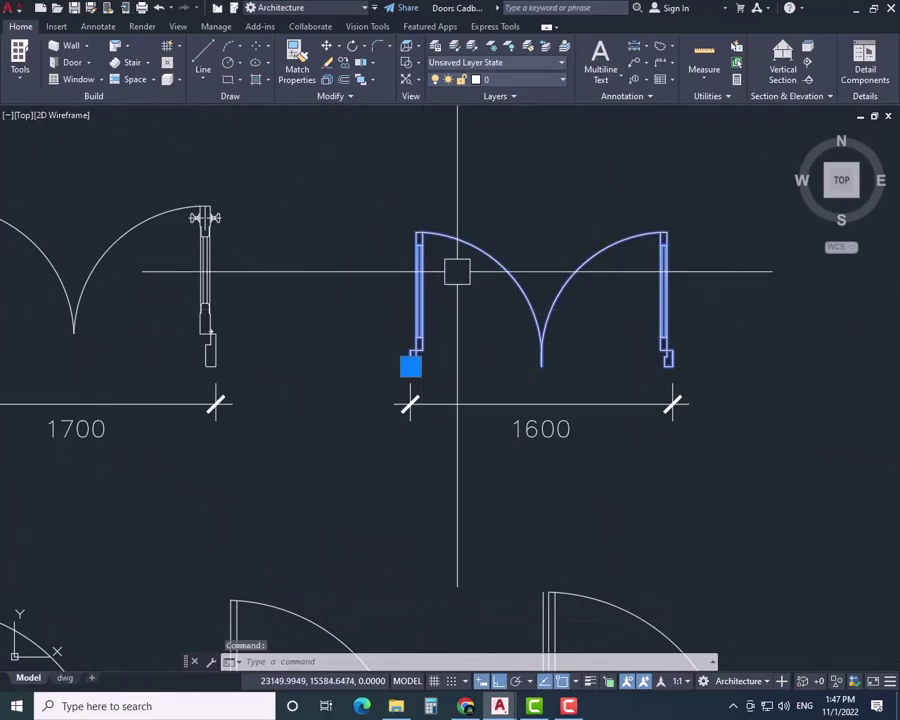
# - Switch back to Drawing1.dwg and paste the double door beside the floor plan
pyautogui.click(500, 706)
pyautogui.moveTo(500, 706)
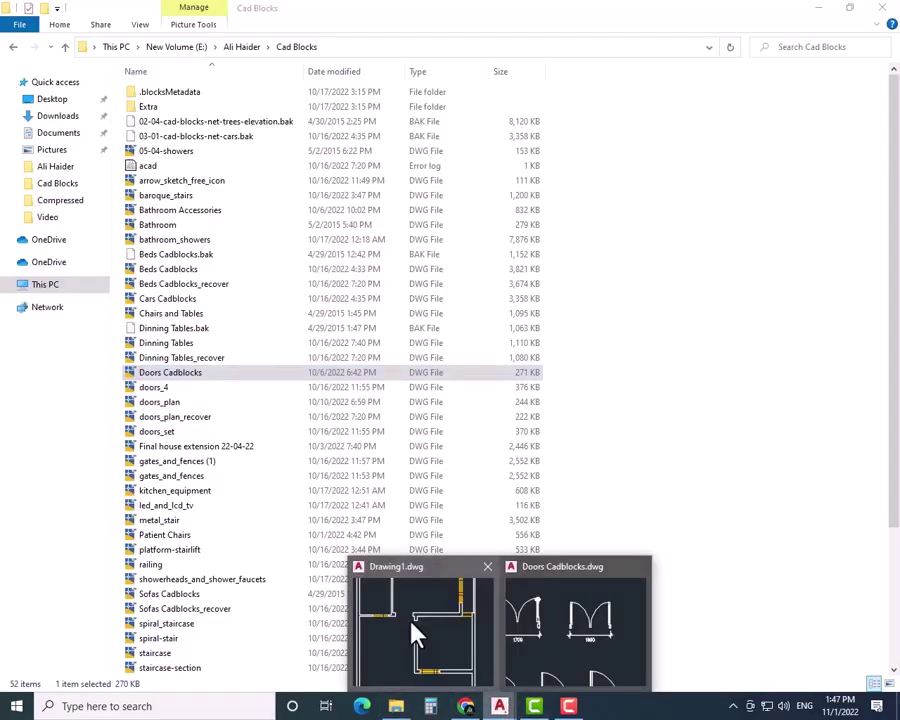
pyautogui.click(413, 632)
pyautogui.scroll(-5, 550, 369)
pyautogui.hotkey('ctrl', 'c')
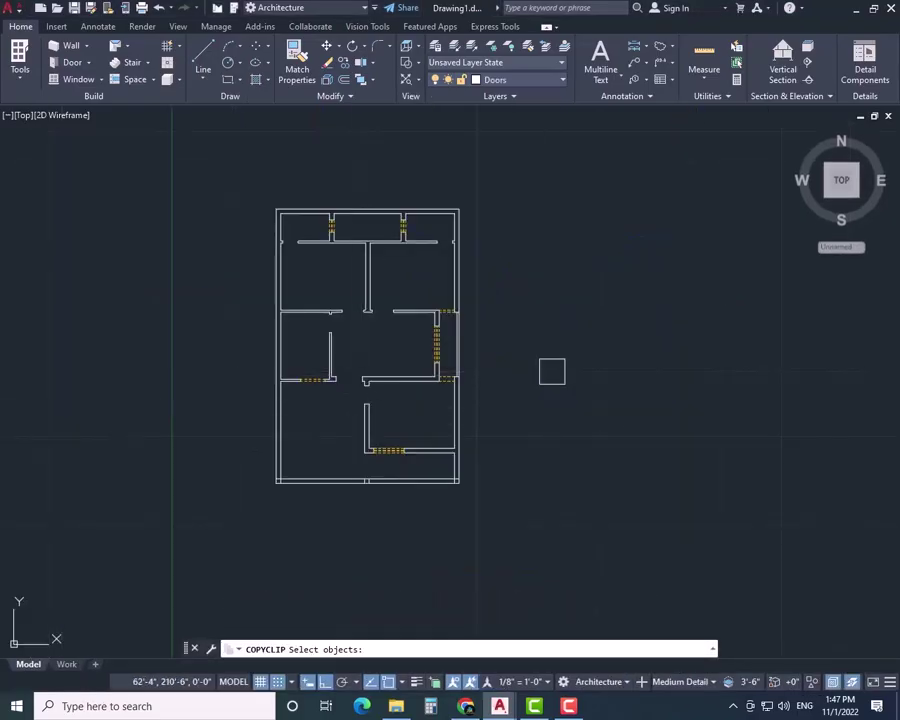
pyautogui.hotkey('ctrl', 'v')
pyautogui.click(508, 463)
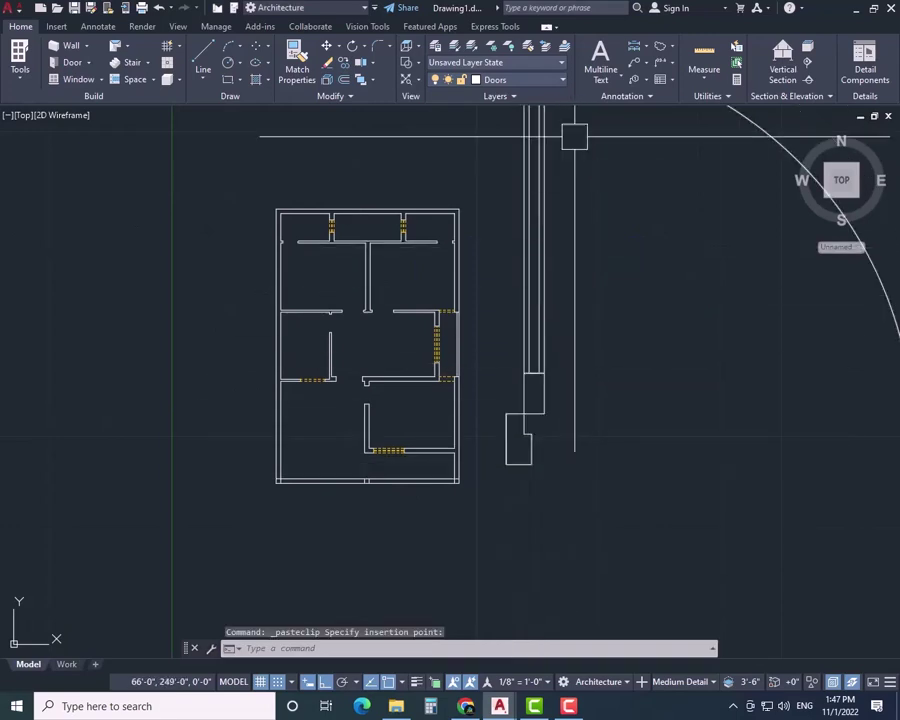
# - Change the Doors layer colour to green, index 90, and assign the pasted double door to that layer
pyautogui.click(479, 131)
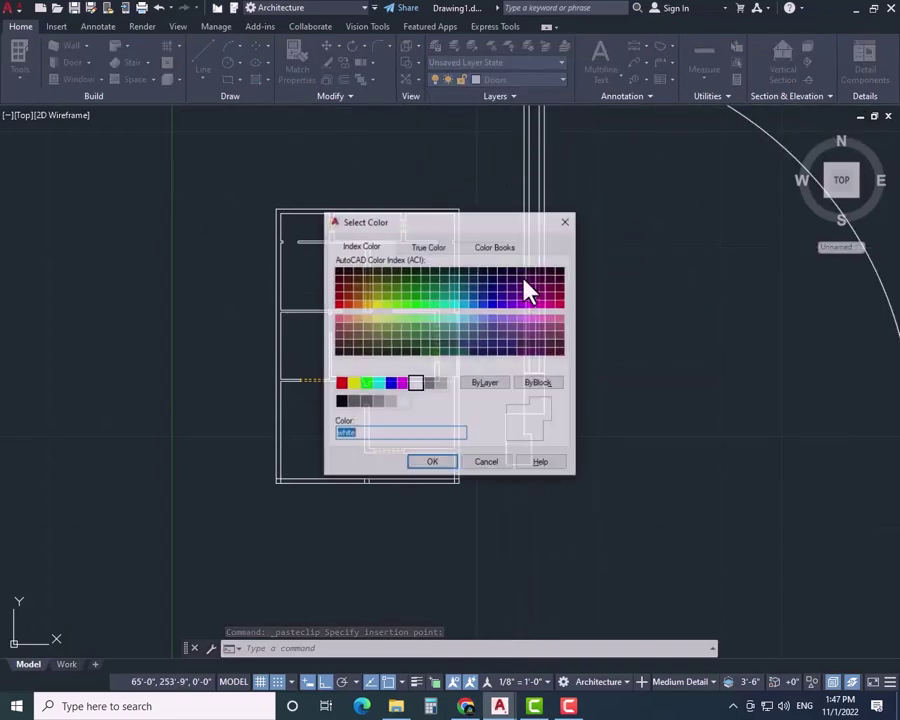
pyautogui.click(444, 456)
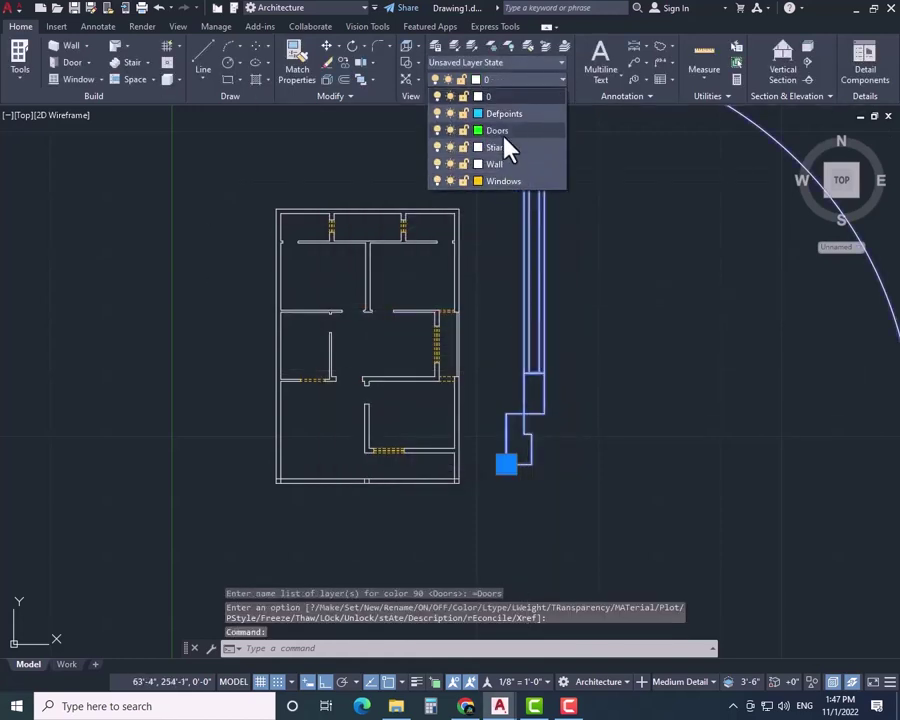
pyautogui.click(505, 131)
pyautogui.click(631, 241)
pyautogui.press('Escape')
pyautogui.press('Escape')
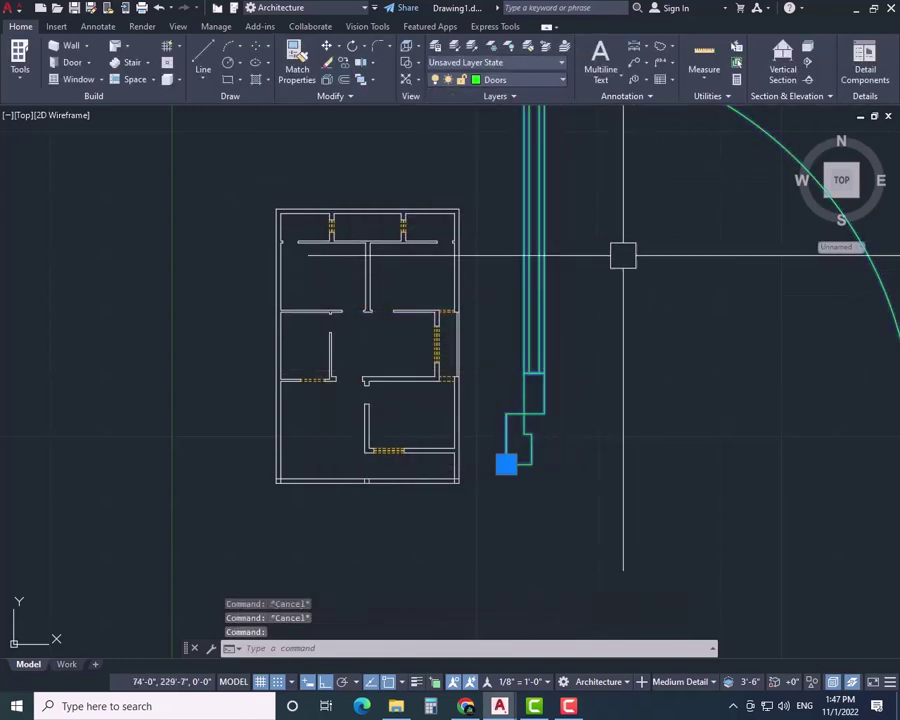
# - Scale the double door by reference so its overall width matches the wide opening in the plan's central wall
pyautogui.press('Return')
pyautogui.click(506, 463)
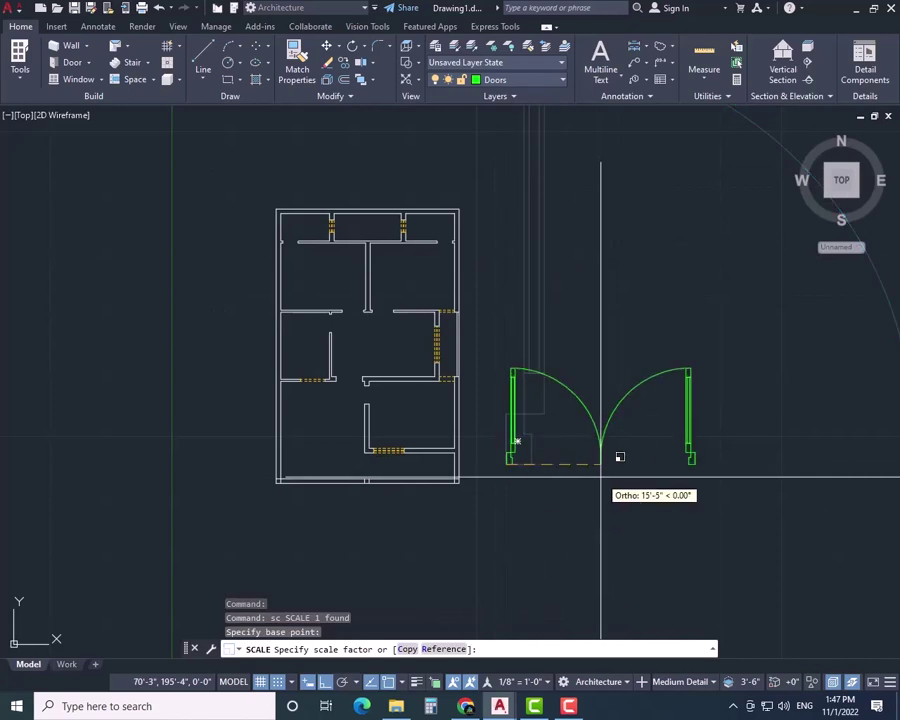
pyautogui.write('r')
pyautogui.press('Return')
pyautogui.click(506, 463)
pyautogui.scroll(-3, 495, 463)
pyautogui.scroll(-3, 712, 480)
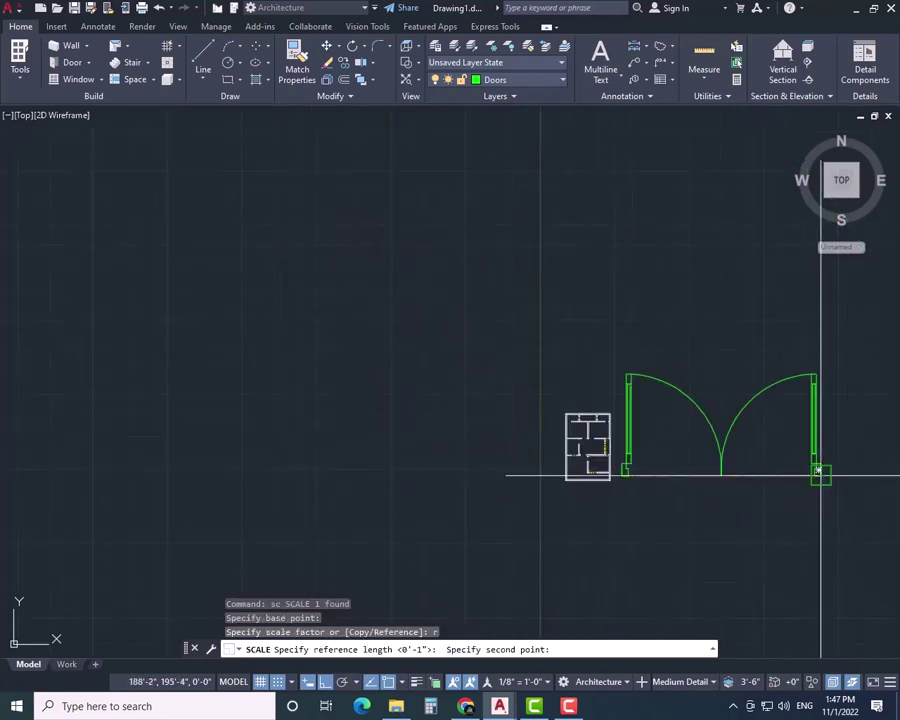
pyautogui.scroll(6, 614, 469)
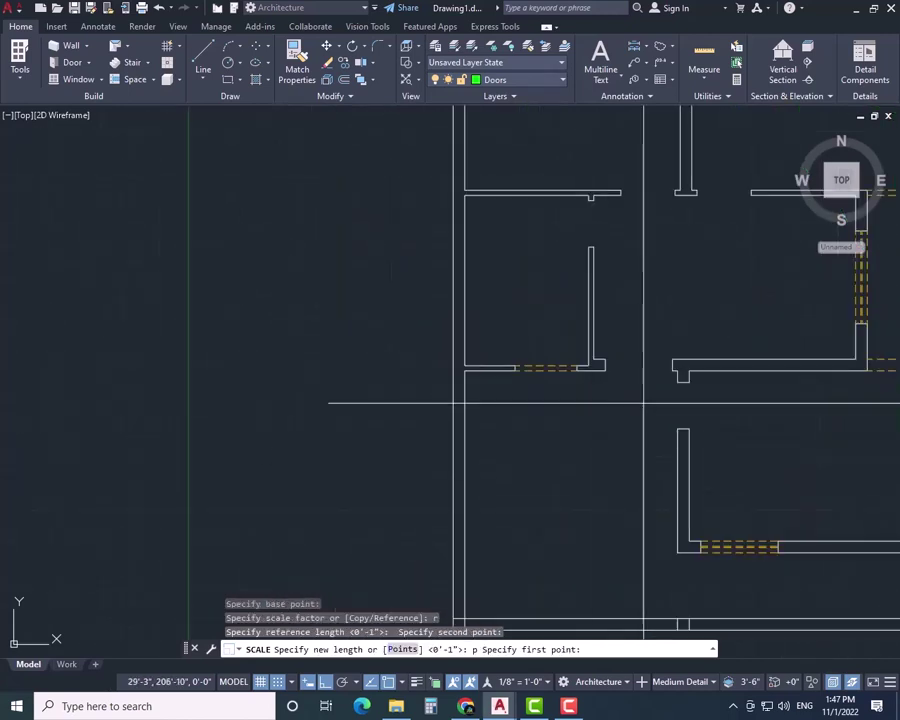
pyautogui.click(699, 347)
# - Move the double door by its lower-left corner to the left wall corner of the wide central opening, with Ortho off
pyautogui.scroll(-5, 680, 370)
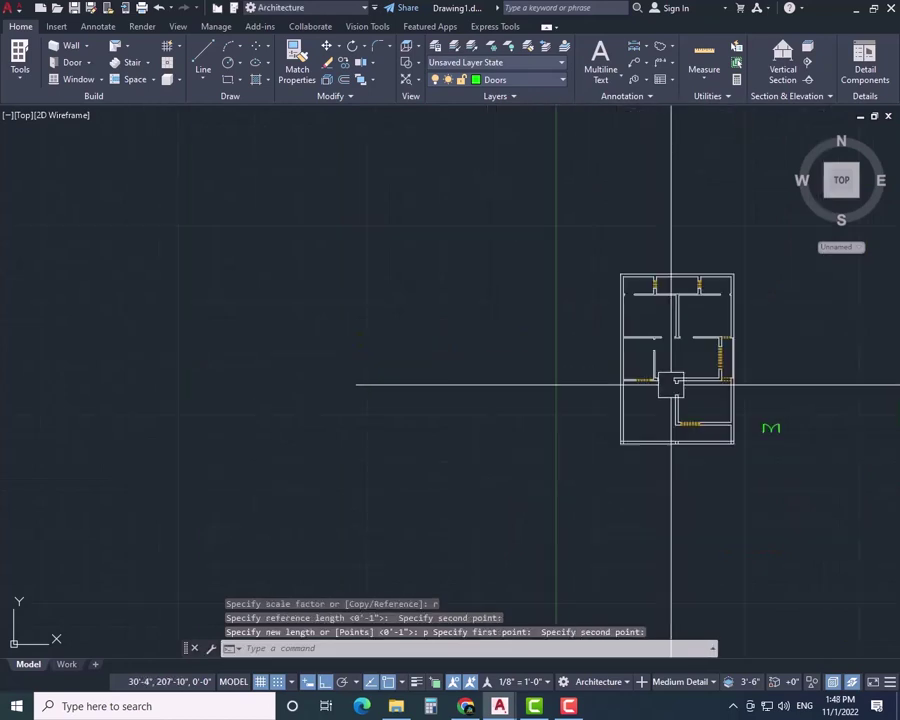
pyautogui.write('m')
pyautogui.press('Return')
pyautogui.scroll(6, 766, 410)
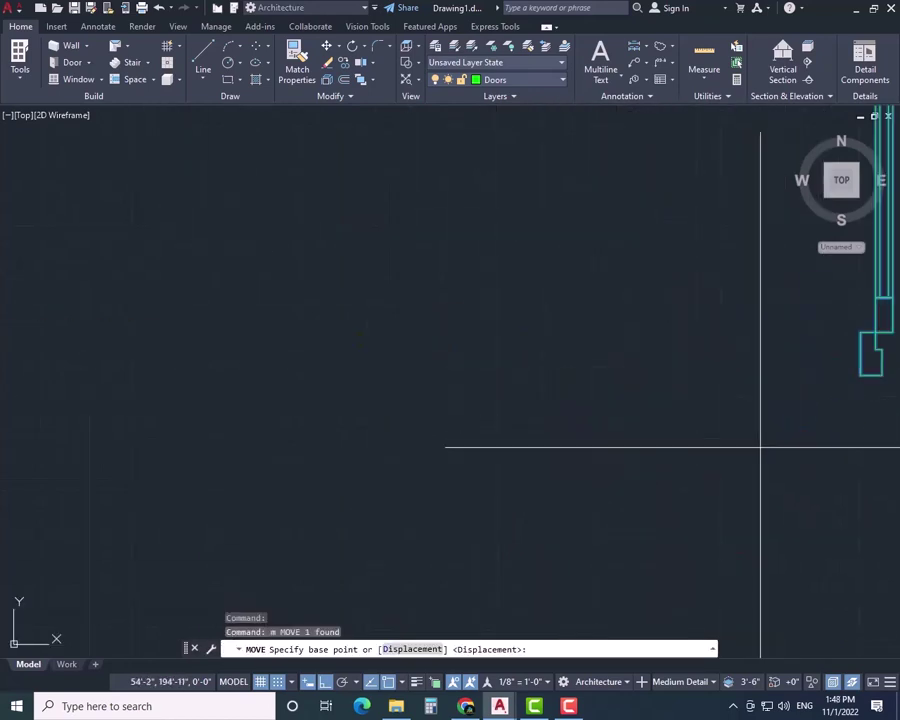
pyautogui.click(850, 378)
pyautogui.scroll(-8, 345, 366)
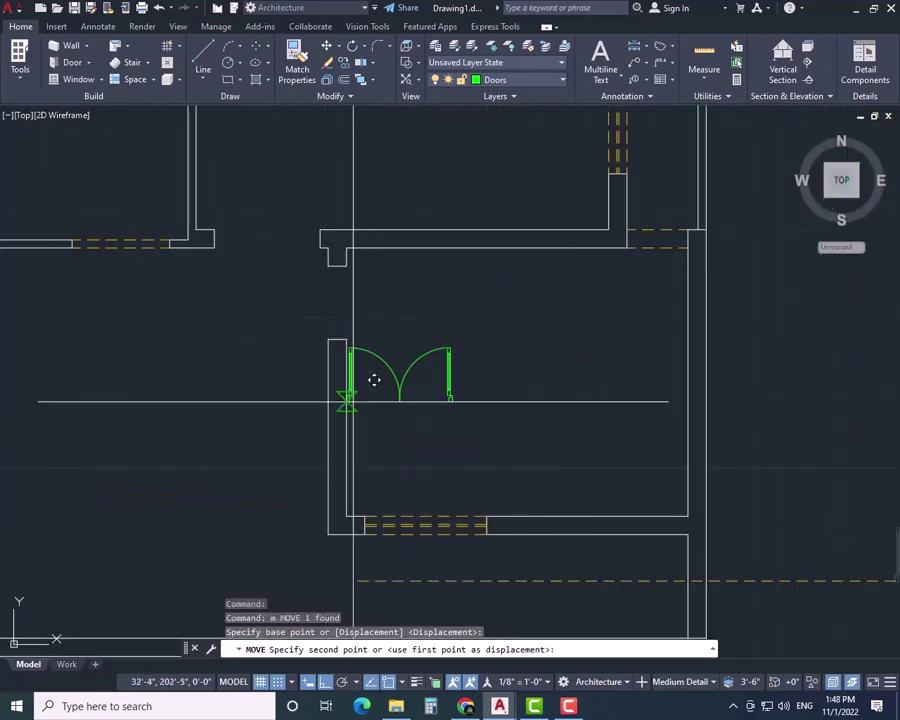
pyautogui.press('F8')
pyautogui.scroll(6, 249, 279)
pyautogui.scroll(-4, 248, 248)
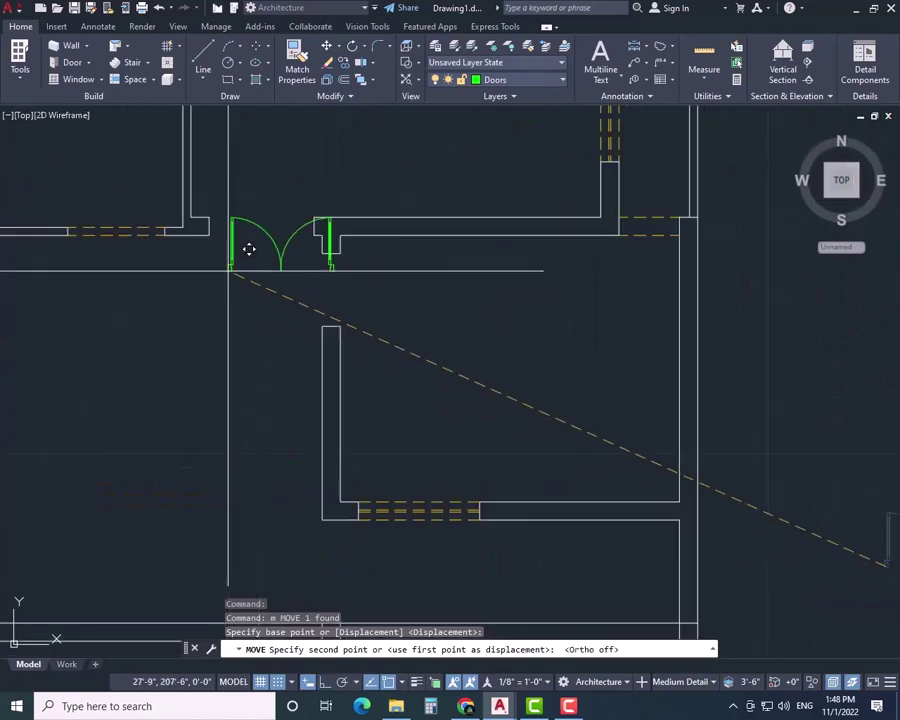
pyautogui.scroll(6, 261, 334)
pyautogui.scroll(2, 241, 355)
pyautogui.click(264, 398)
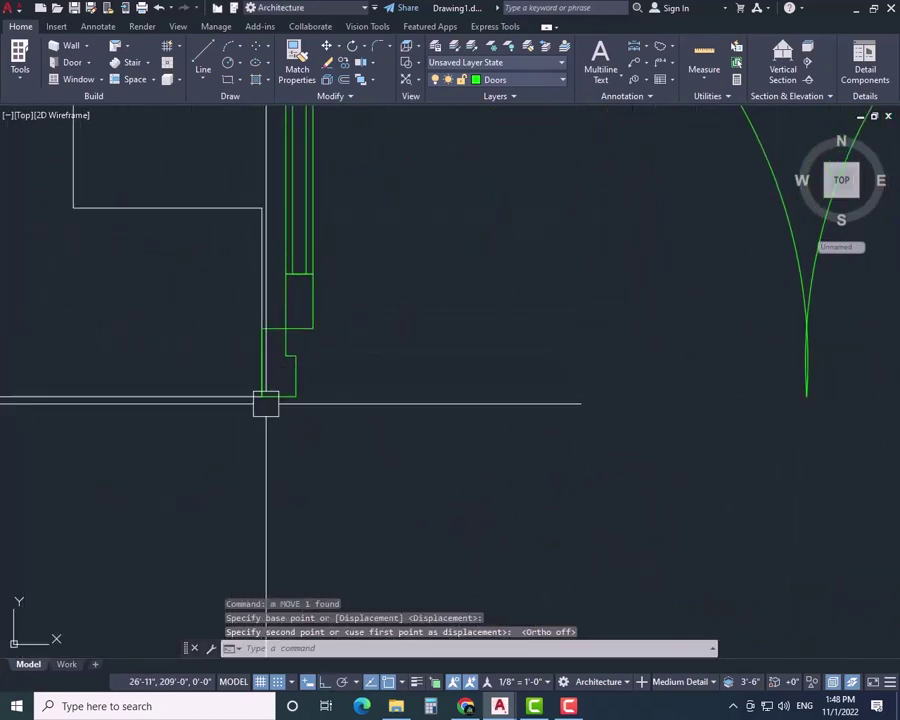
pyautogui.scroll(-1, 411, 442)
pyautogui.scroll(2, 482, 454)
pyautogui.moveTo(483, 455); pyautogui.dragTo(302, 457, button='middle')
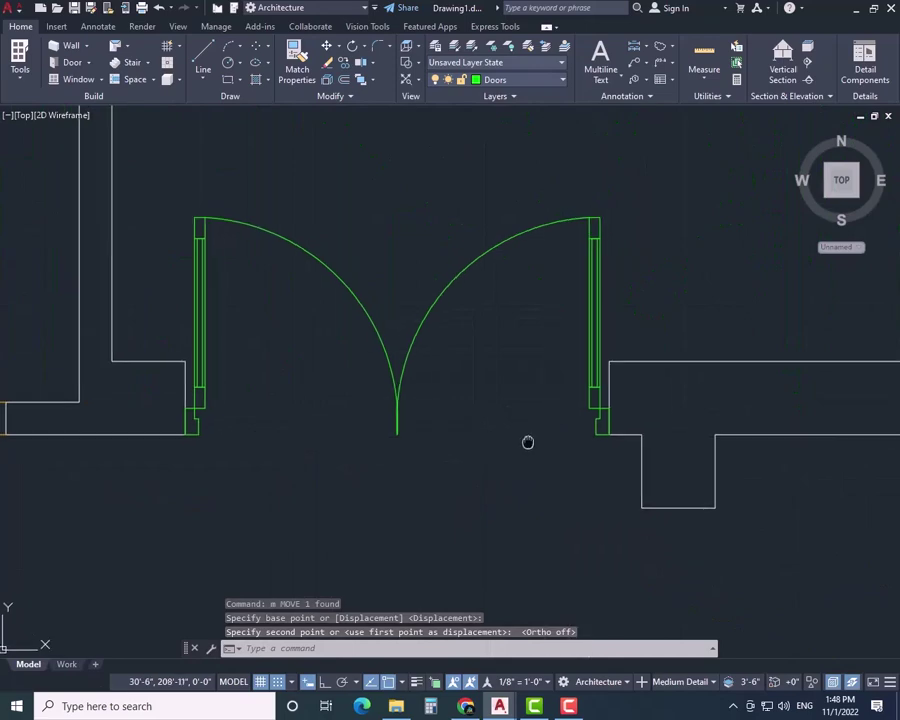
pyautogui.press('Escape')
pyautogui.press('Escape')
pyautogui.press('Escape')
# - Switch to Doors Cadblocks.dwg and copy the 900 single door block with its leaf on the right side
pyautogui.moveTo(505, 706)
pyautogui.click(520, 600)
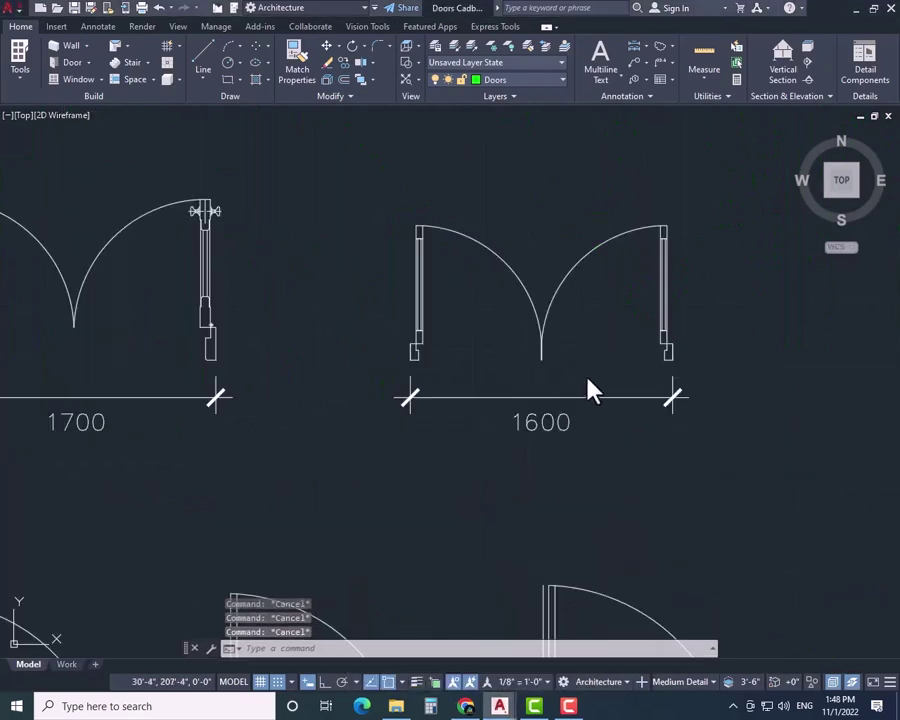
pyautogui.scroll(-5, 586, 386)
pyautogui.moveTo(571, 287); pyautogui.dragTo(647, 396, button='middle')
pyautogui.scroll(6, 645, 393)
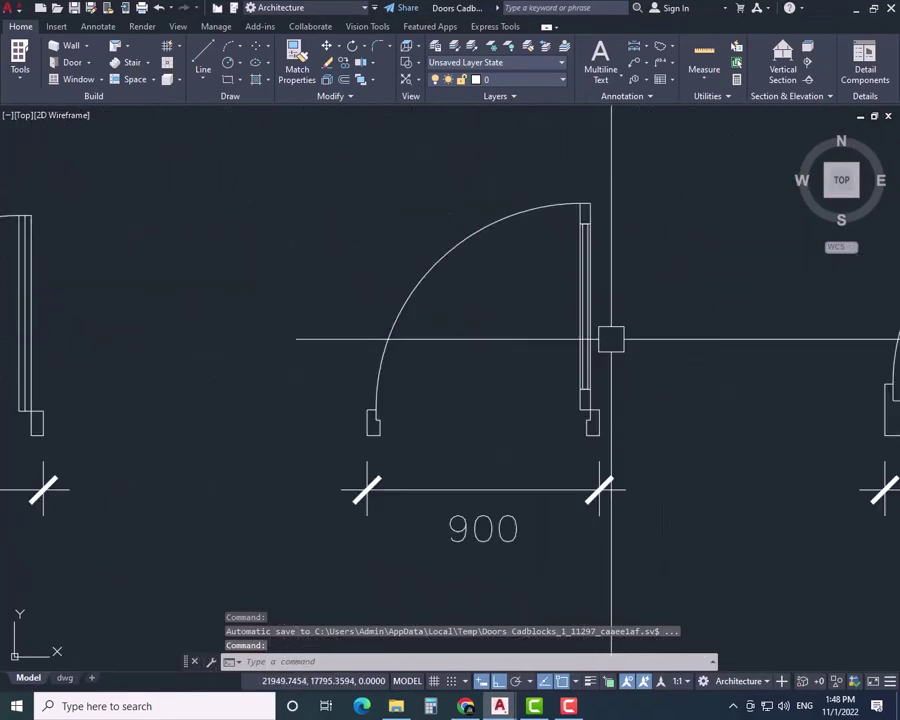
pyautogui.click(586, 320)
# - Paste the single door beside the floor plan in Drawing1.dwg and assign it to the Doors layer
pyautogui.moveTo(505, 706)
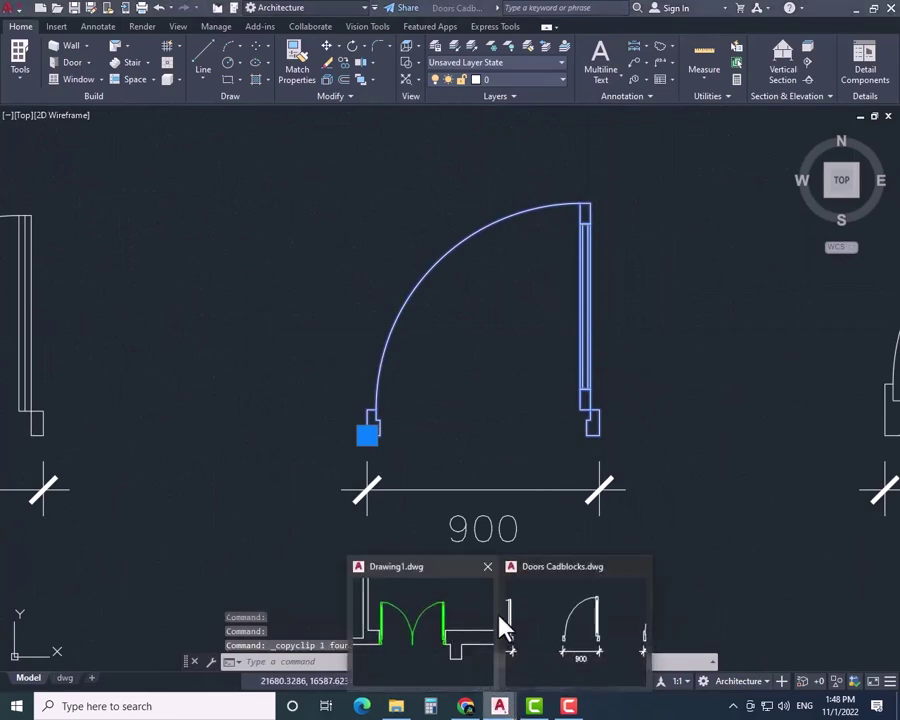
pyautogui.click(490, 630)
pyautogui.scroll(-6, 514, 446)
pyautogui.scroll(-5, 394, 358)
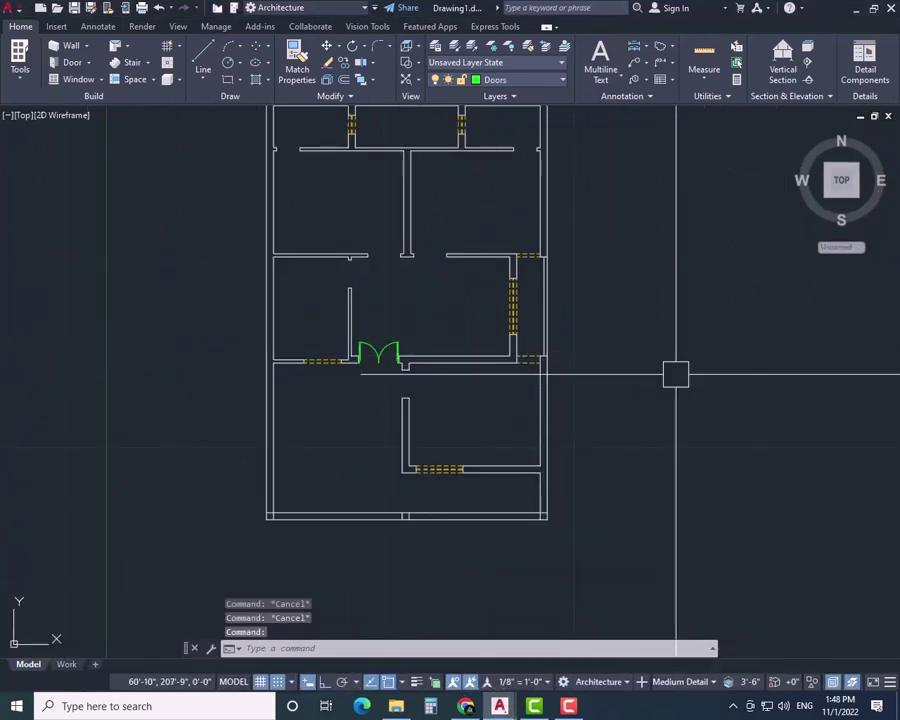
pyautogui.hotkey('ctrl', 'v')
pyautogui.click(500, 79)
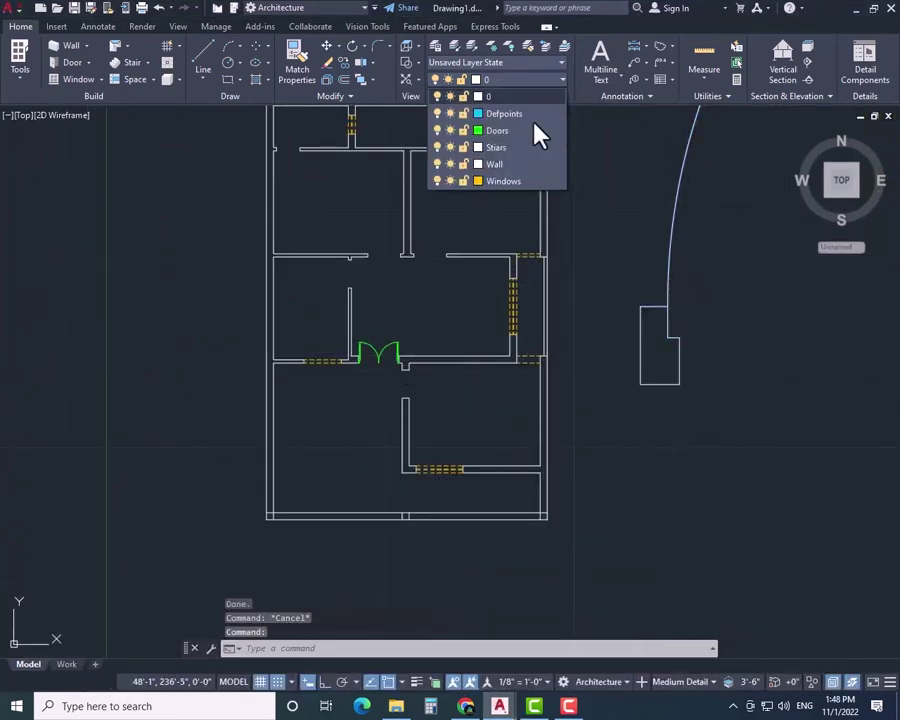
pyautogui.click(530, 130)
# - Scale the single door by reference so its overall width matches the wall opening below the upper-right room
pyautogui.press('Return')
pyautogui.click(672, 383)
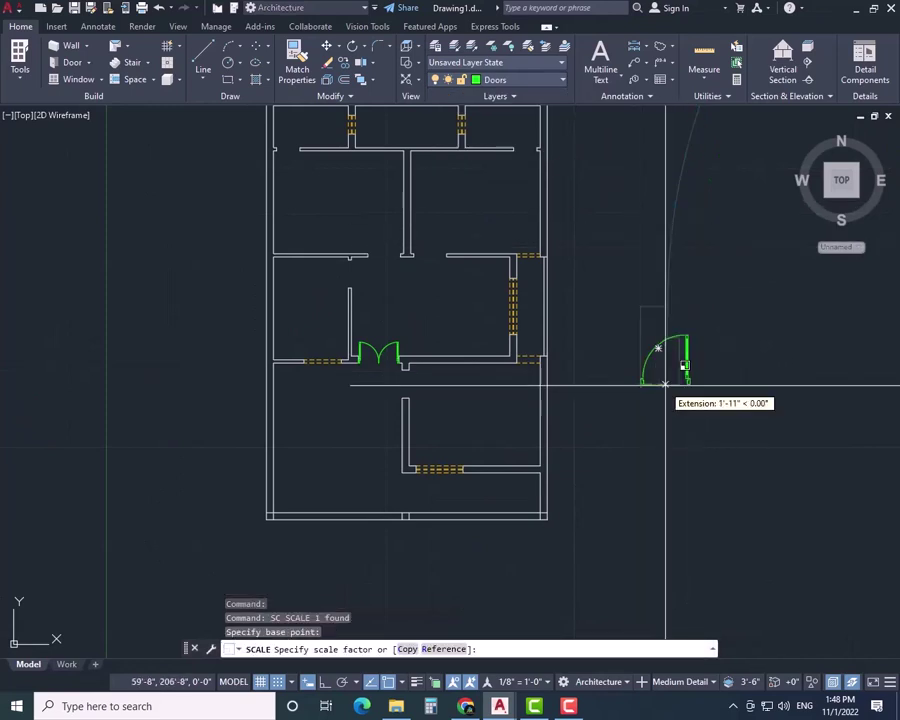
pyautogui.press('Escape')
pyautogui.write('scr')
pyautogui.press('Return')
pyautogui.click(641, 381)
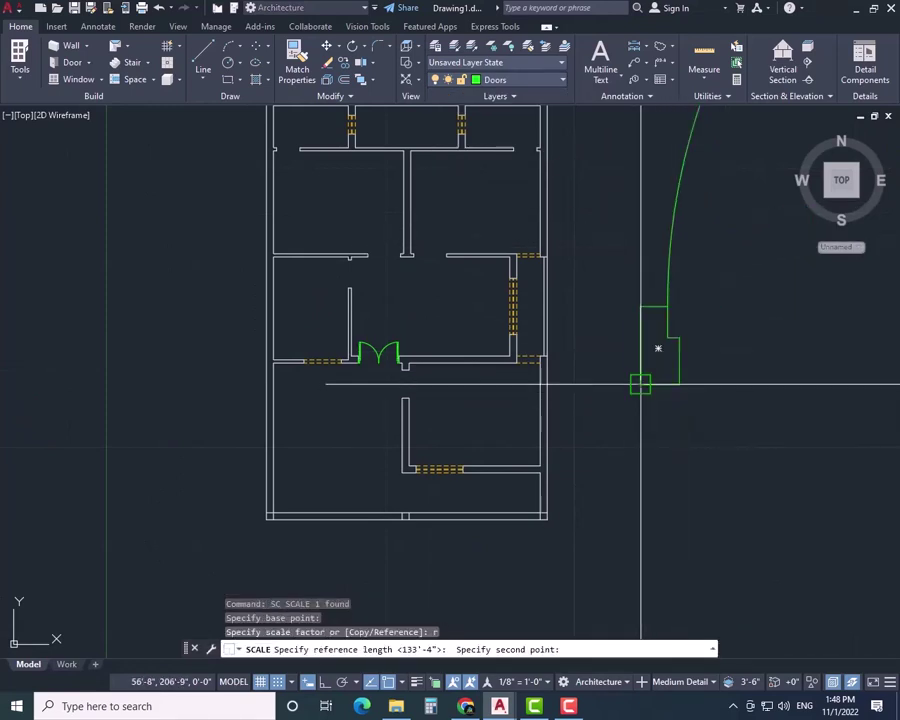
pyautogui.scroll(6, 640, 381)
pyautogui.click(658, 463)
pyautogui.write('p')
pyautogui.press('Return')
pyautogui.moveTo(634, 426); pyautogui.dragTo(698, 448, button='middle')
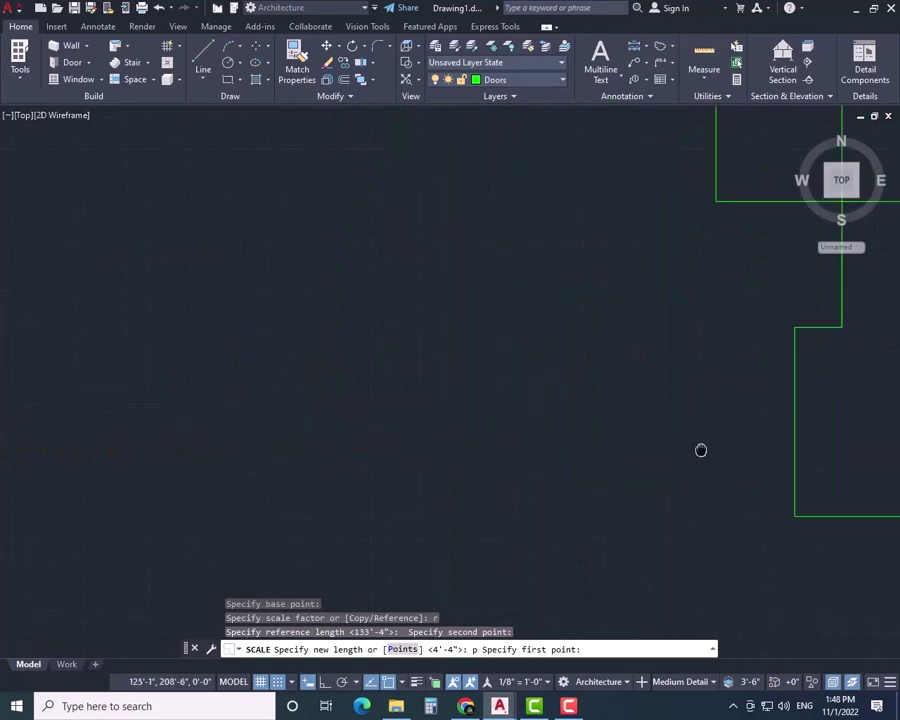
pyautogui.scroll(-5, 622, 430)
pyautogui.scroll(6, 636, 407)
pyautogui.click(731, 426)
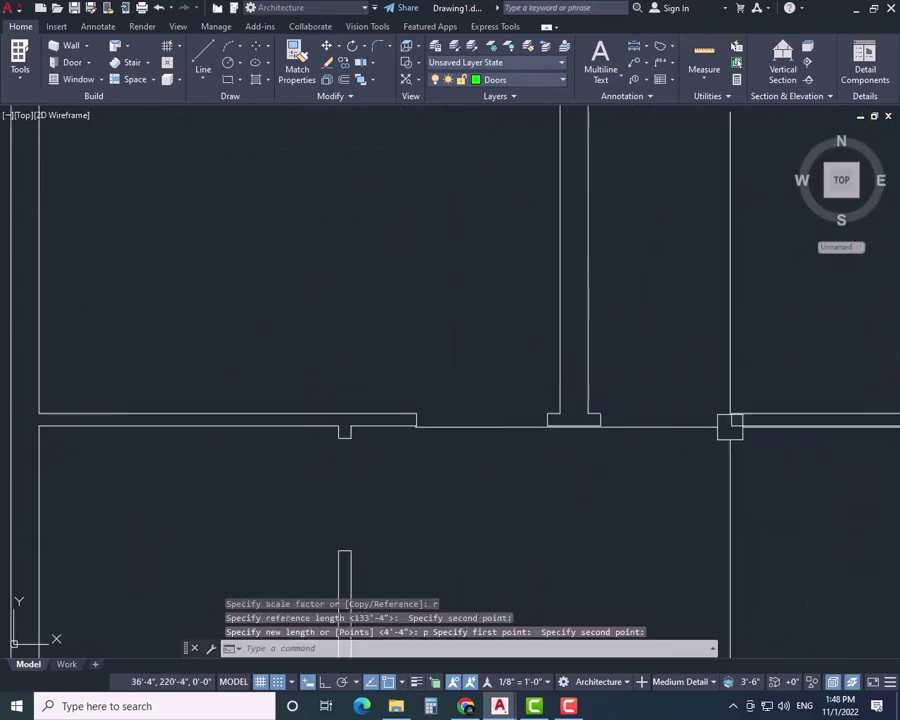
# - Move the scaled single door by its lower-right corner into the upper-right room, just above its wall opening
pyautogui.scroll(-6, 735, 428)
pyautogui.scroll(5, 868, 494)
pyautogui.moveTo(868, 494); pyautogui.dragTo(706, 490, button='middle')
pyautogui.click(713, 443)
pyautogui.write('m')
pyautogui.press('Return')
pyautogui.click(727, 521)
pyautogui.scroll(-5, 216, 266)
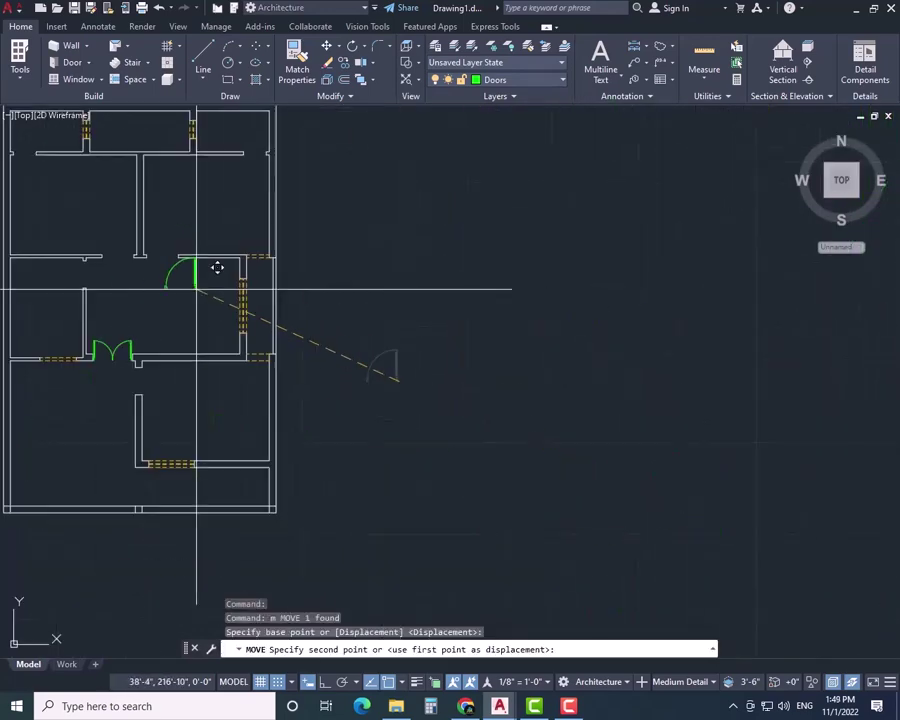
pyautogui.scroll(7, 470, 373)
pyautogui.click(470, 373)
# - Mirror the single door about a vertical line through its hinge side and erase the source, so the leaf sits on its left
pyautogui.scroll(-4, 682, 440)
pyautogui.write('mi')
pyautogui.press('Return')
pyautogui.click(640, 437)
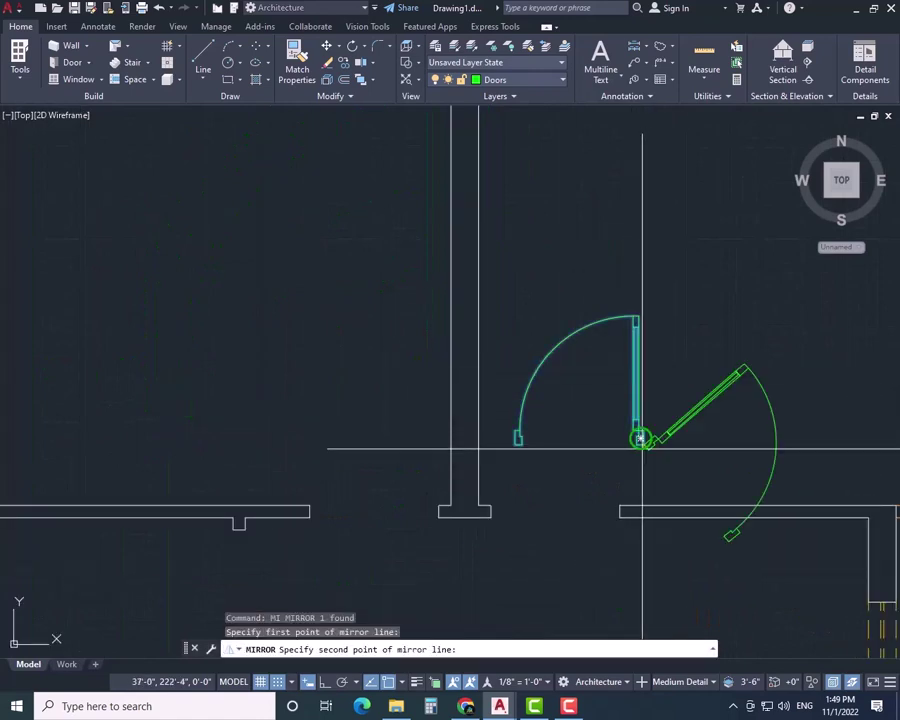
pyautogui.click(643, 235)
pyautogui.write('y')
pyautogui.press('Return')
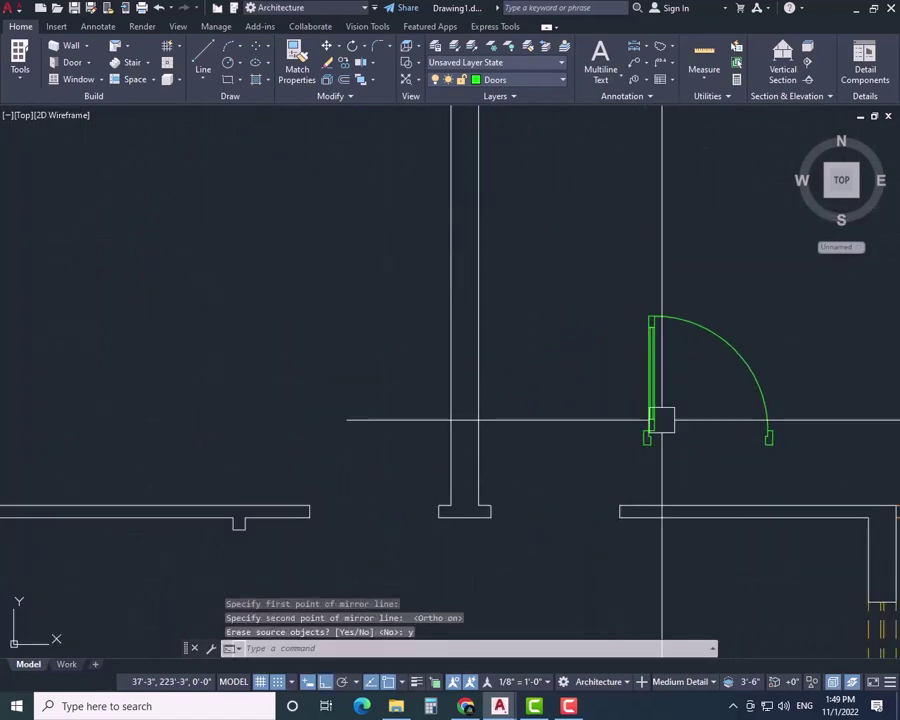
# - Move the mirrored door by its lower-left corner onto the left jamb of the opening below the upper-right bedroom
pyautogui.click(660, 424)
pyautogui.write('m')
pyautogui.press('Return')
pyautogui.click(641, 445)
pyautogui.press('F8')
pyautogui.scroll(7, 516, 544)
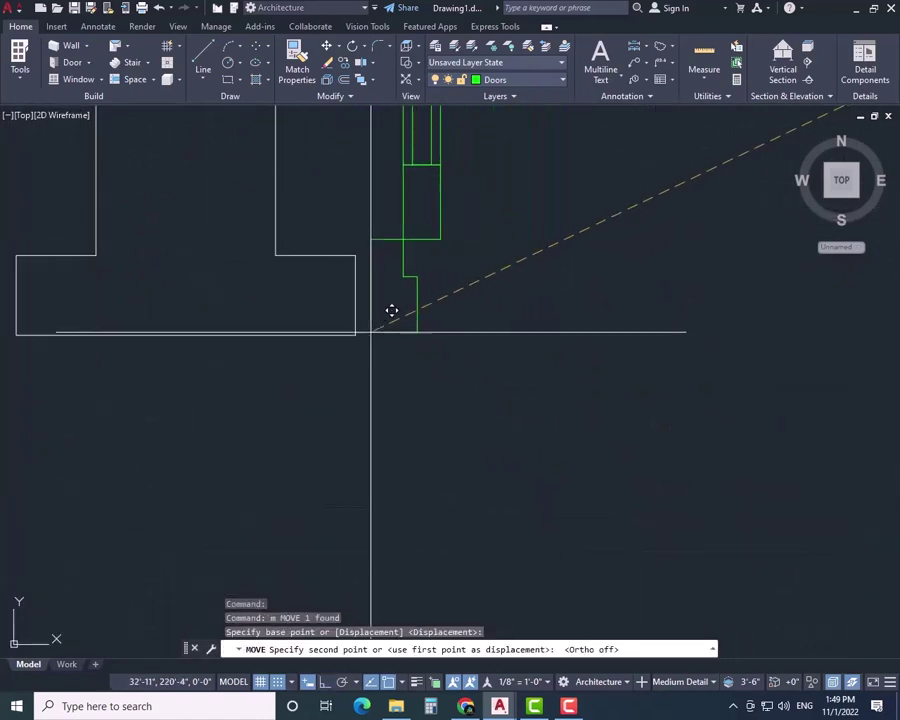
pyautogui.click(358, 333)
pyautogui.scroll(-10, 405, 386)
# - Copy the upper-right bedroom's door and paste it into the upper-left bedroom above its wall opening
pyautogui.scroll(4, 400, 390)
pyautogui.click(514, 381)
pyautogui.hotkey('ctrl', 'c')
pyautogui.hotkey('ctrl', 'v')
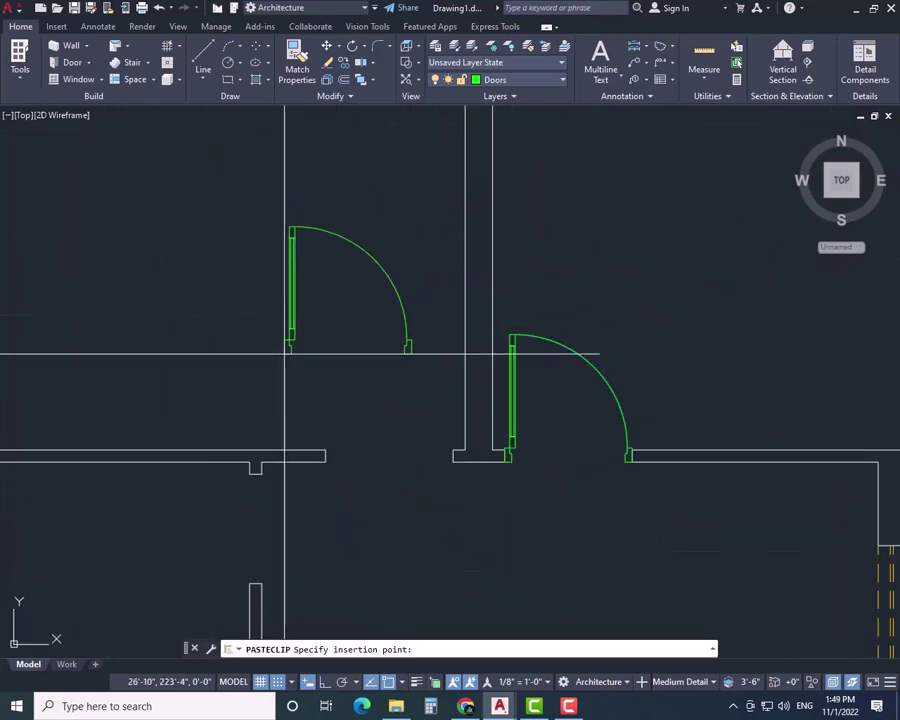
pyautogui.click(285, 349)
# - Mirror the pasted door about a vertical line along its leaf, erasing the source so it is hinged on its right
pyautogui.click(298, 308)
pyautogui.write('mi')
pyautogui.press('Return')
pyautogui.click(296, 234)
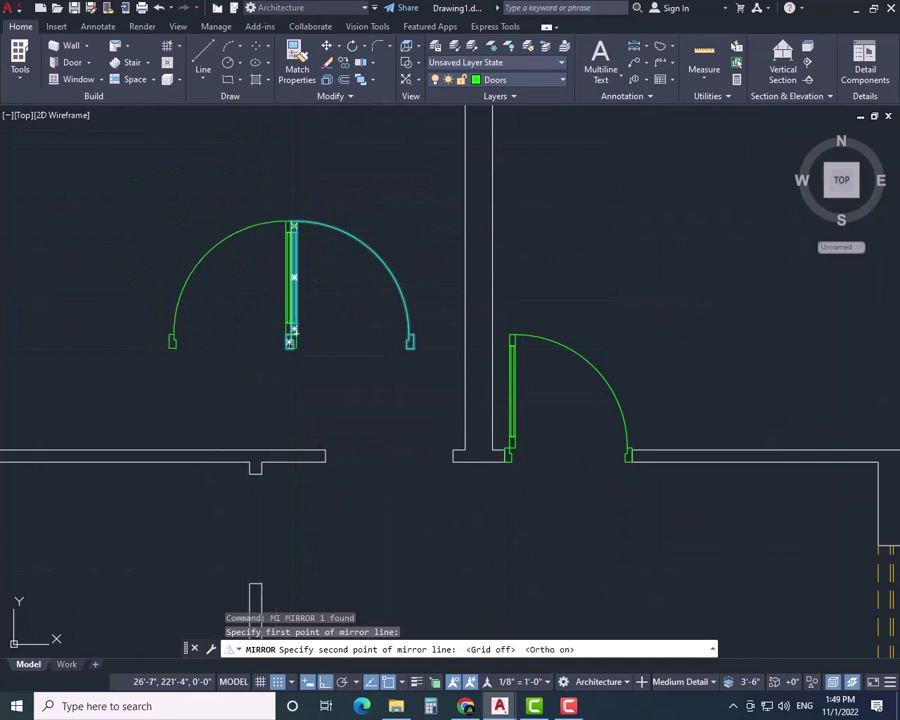
pyautogui.press('Return')
# - Move the mirrored door by its right jamb into the wall opening below the upper-left bedroom
pyautogui.write('m')
pyautogui.press('Return')
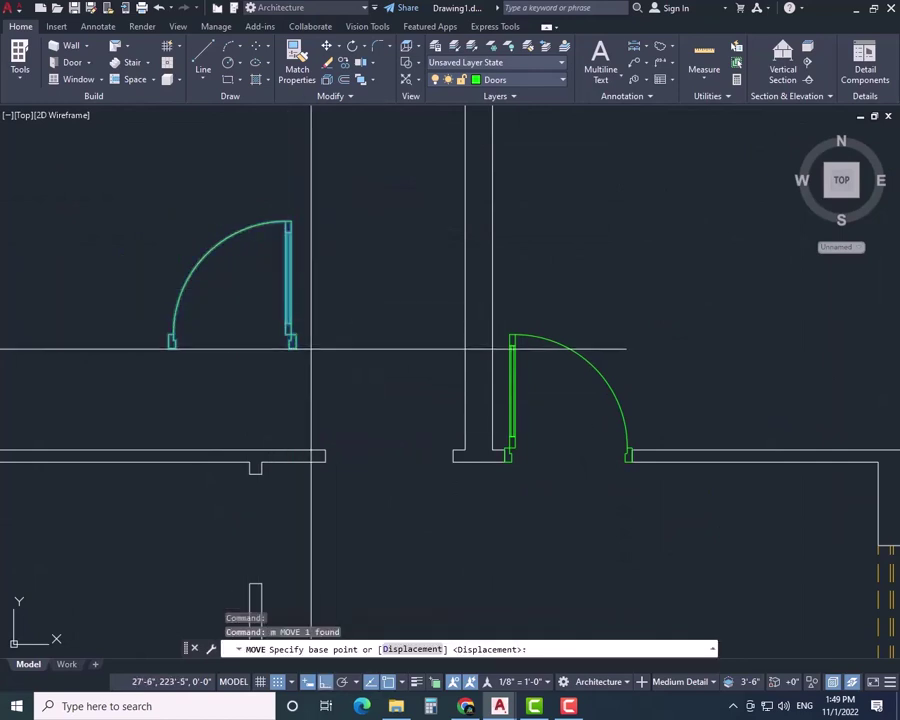
pyautogui.click(292, 343)
pyautogui.press('Escape')
pyautogui.write('m')
pyautogui.press('Return')
pyautogui.click(291, 342)
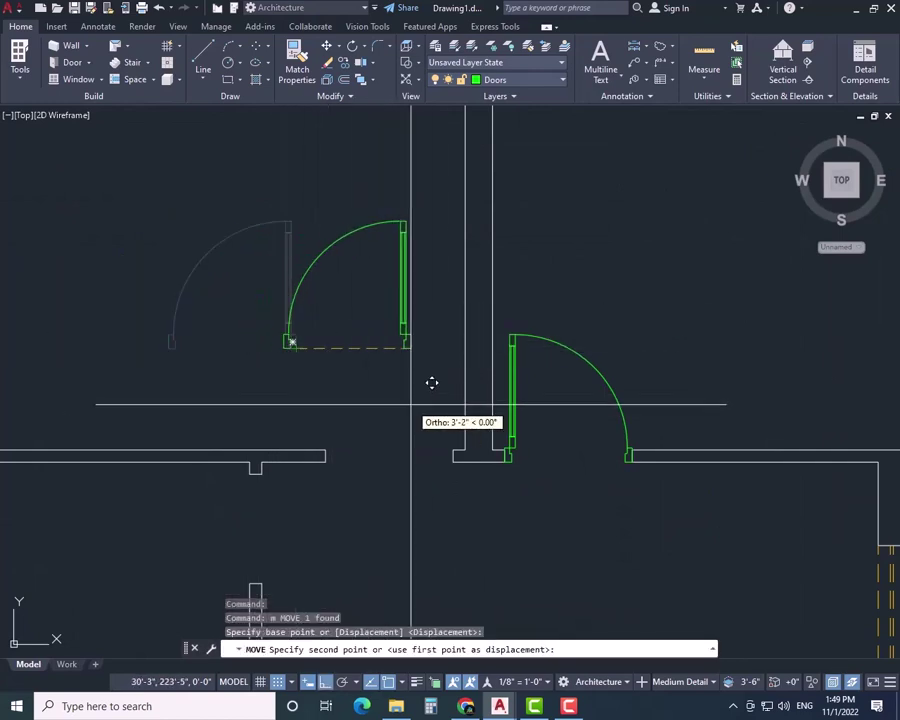
pyautogui.press('F8')
pyautogui.scroll(9, 443, 472)
pyautogui.scroll(-4, 500, 444)
pyautogui.click(669, 376)
# - Copy the upper-right bedroom's door and paste it just below the narrow opening of the top-left small room
pyautogui.scroll(-7, 486, 372)
pyautogui.moveTo(486, 372); pyautogui.dragTo(534, 543, button='middle')
pyautogui.click(597, 474)
pyautogui.hotkey('ctrl', 'c')
pyautogui.hotkey('ctrl', 'v')
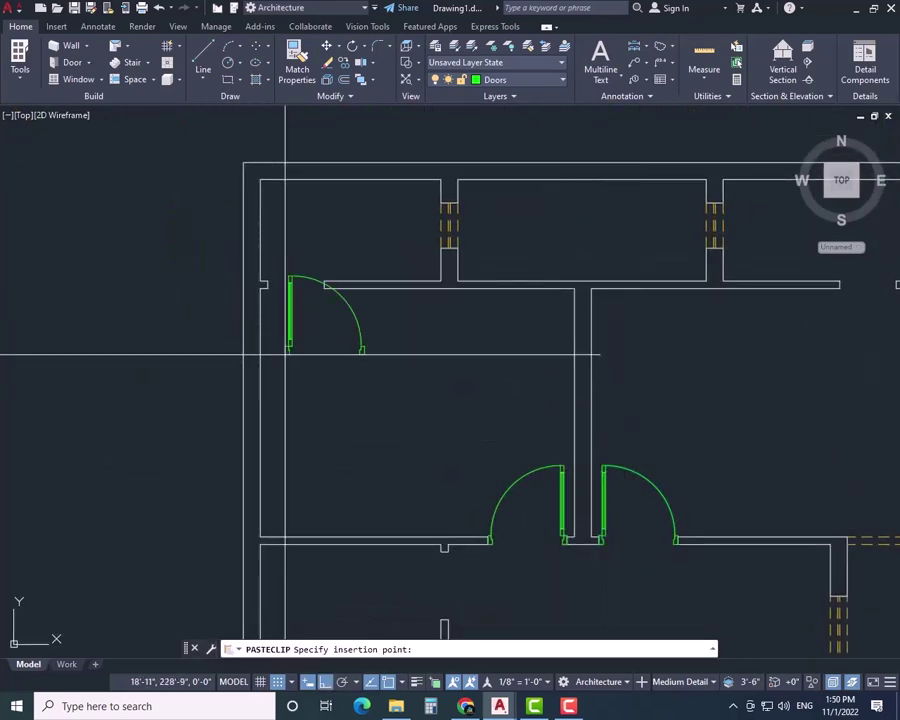
pyautogui.scroll(5, 299, 335)
# - Scale the pasted door by reference so its overall width matches the top-left small room's opening
pyautogui.click(320, 448)
pyautogui.write('sc')
pyautogui.press('Return')
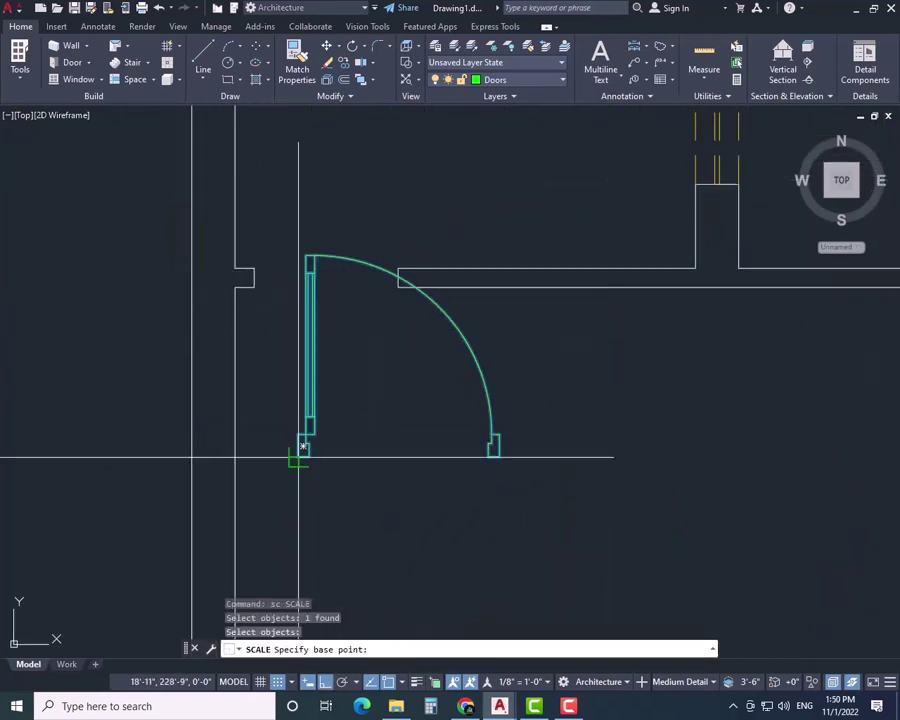
pyautogui.press('Return')
pyautogui.click(493, 457)
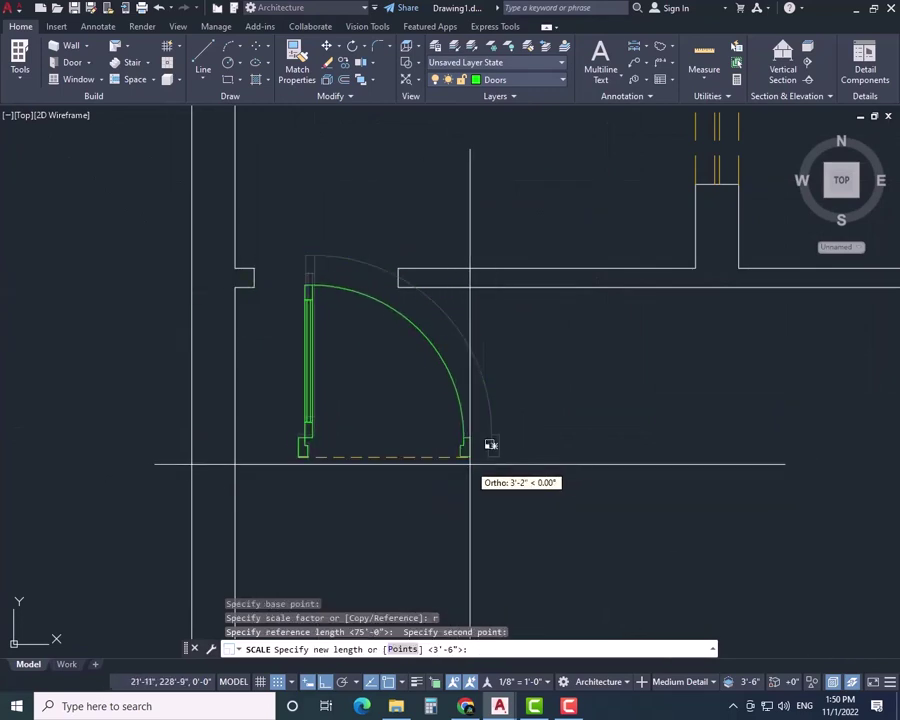
pyautogui.write('p')
pyautogui.press('Return')
pyautogui.click(398, 288)
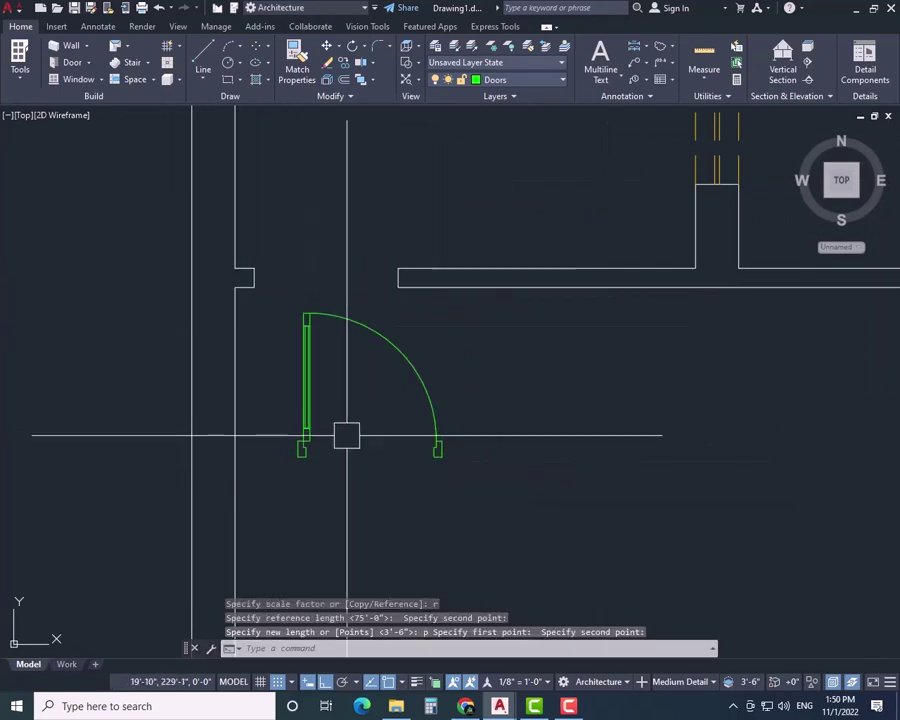
# - Move the scaled door by its lower-left corner onto the left jamb of the top-left small room's opening
pyautogui.click(320, 440)
pyautogui.write('m')
pyautogui.press('Return')
pyautogui.click(297, 456)
pyautogui.scroll(4, 255, 280)
pyautogui.press('F8')
pyautogui.scroll(5, 251, 273)
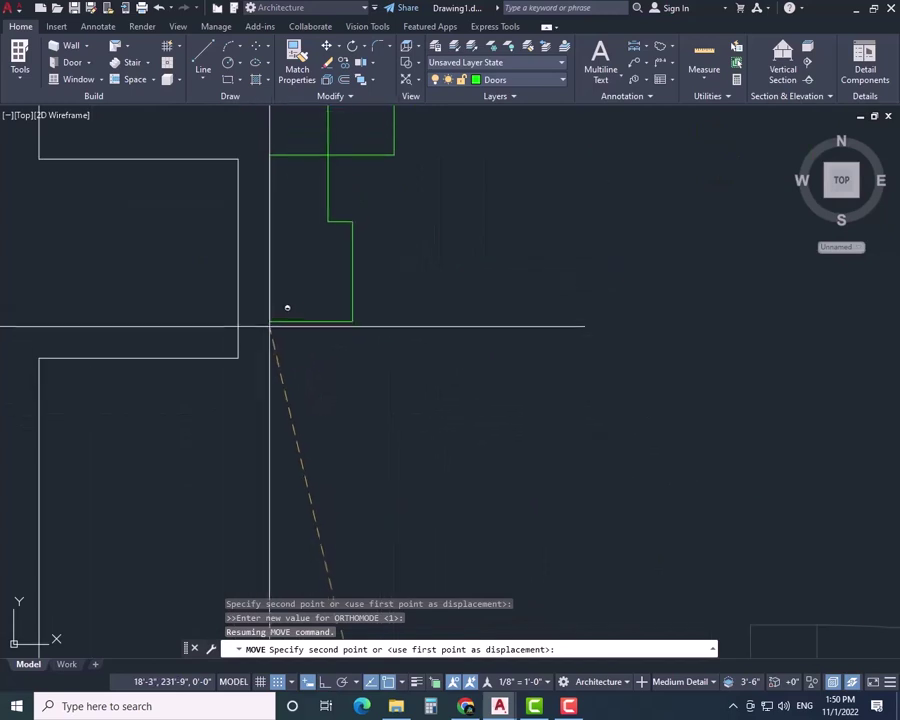
pyautogui.press('F8')
pyautogui.click(238, 356)
# - Nudge the top-left small room's door slightly downward in its opening to line it up with the wall
pyautogui.scroll(3, 267, 404)
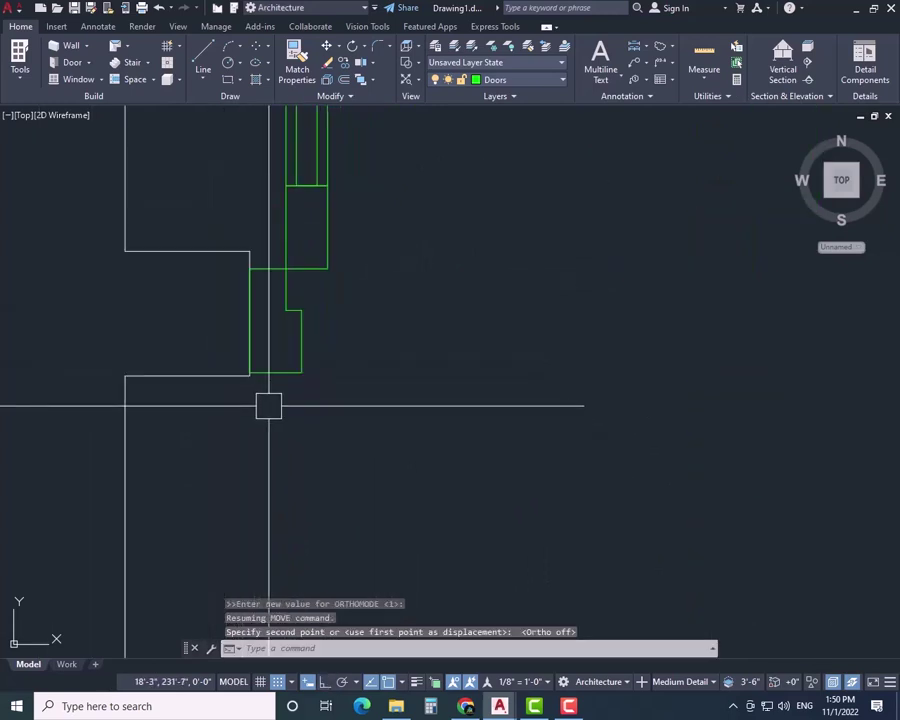
pyautogui.write('m')
pyautogui.press('Return')
pyautogui.click(175, 384)
pyautogui.click(175, 394)
pyautogui.scroll(-12, 300, 456)
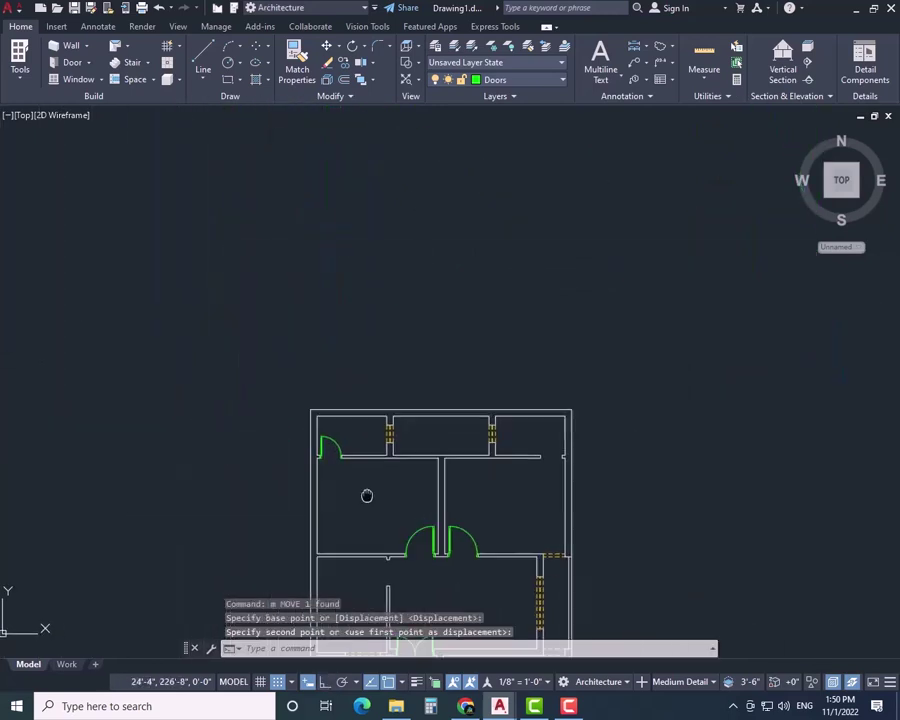
# - Copy the upper-left bedroom's right-hinged door and paste it below the opening of the top-right small room
pyautogui.moveTo(368, 495); pyautogui.dragTo(267, 403, button='middle')
pyautogui.scroll(4, 326, 438)
pyautogui.click(343, 421)
pyautogui.hotkey('ctrl', 'c')
pyautogui.hotkey('ctrl', 'v')
pyautogui.click(533, 330)
pyautogui.scroll(5, 584, 296)
# - Scale the pasted right-hinged door by reference so its overall width matches the top-right small room's opening
pyautogui.click(436, 310)
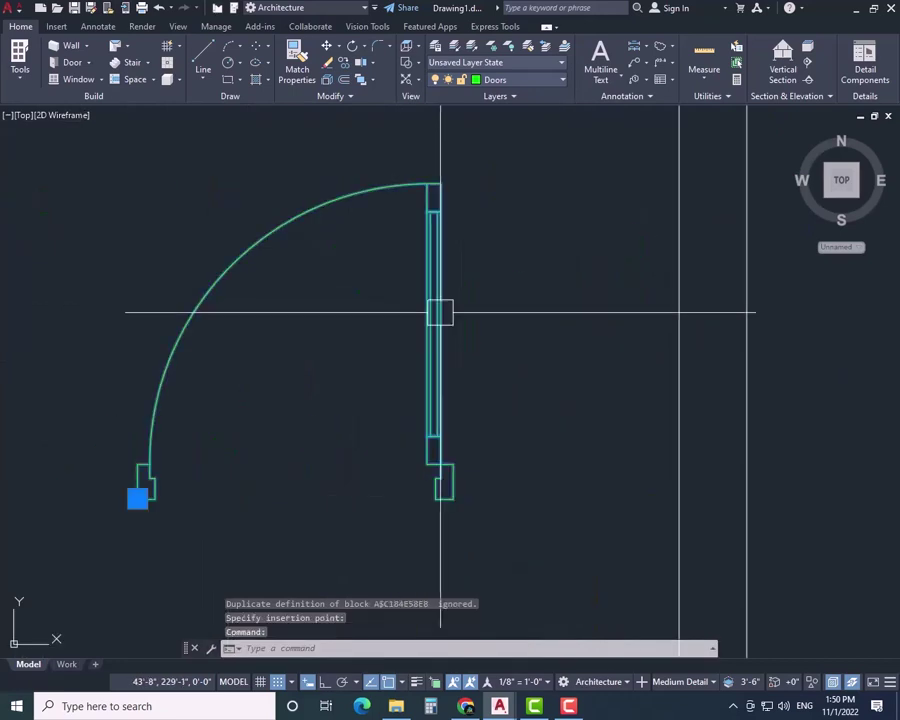
pyautogui.write('sc')
pyautogui.press('Return')
pyautogui.click(453, 495)
pyautogui.write('r')
pyautogui.press('Return')
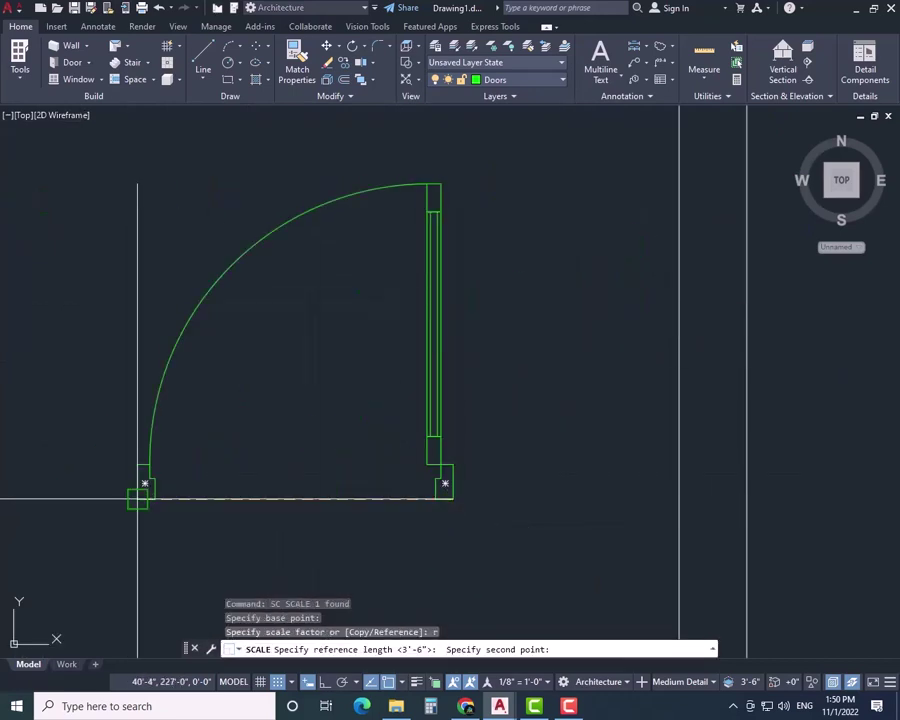
pyautogui.click(137, 497)
pyautogui.write('p')
pyautogui.press('Return')
pyautogui.moveTo(432, 320); pyautogui.dragTo(366, 506, button='middle')
pyautogui.click(374, 370)
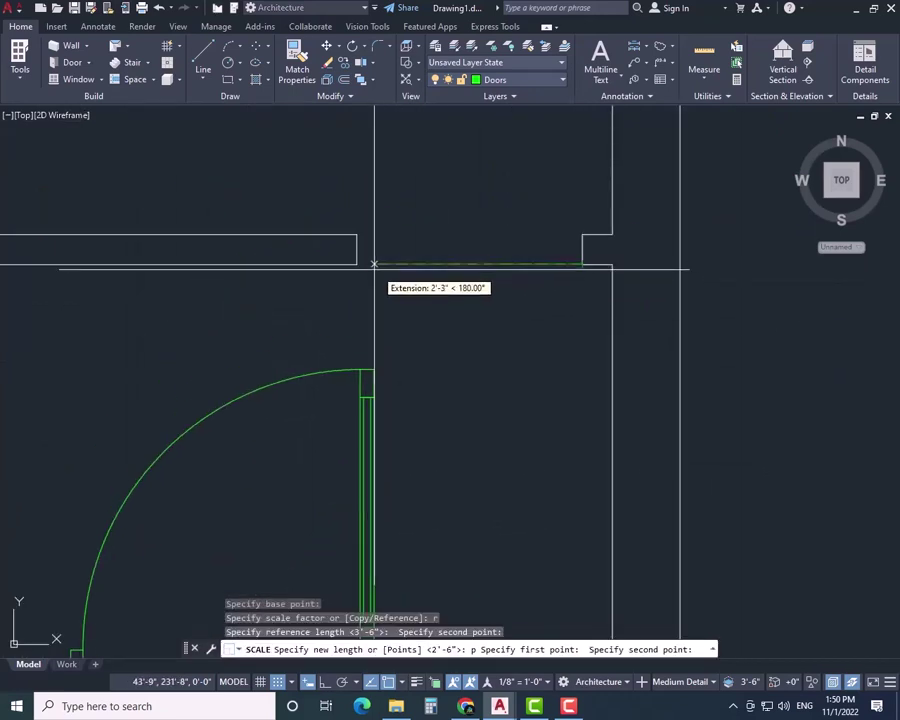
pyautogui.click(357, 264)
# - Move the scaled right-hinged door by its lower-right corner onto the right jamb of the top-right small room's opening
pyautogui.press('Return')
pyautogui.moveTo(394, 457); pyautogui.dragTo(413, 308, button='middle')
pyautogui.click(407, 535)
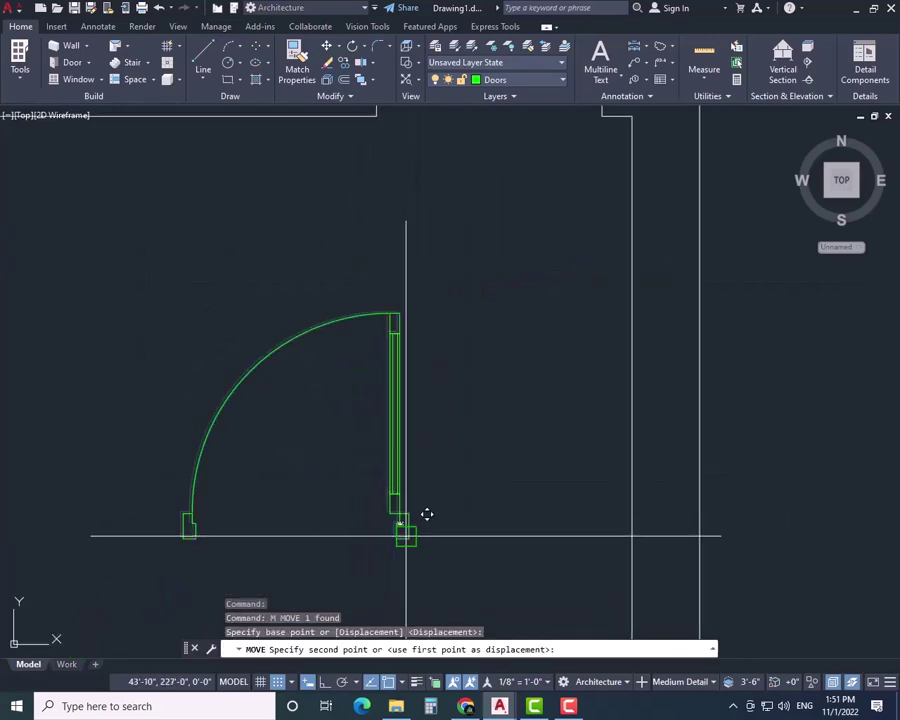
pyautogui.moveTo(574, 143); pyautogui.dragTo(480, 490, button='middle')
pyautogui.scroll(6, 480, 490)
pyautogui.click(589, 379)
pyautogui.scroll(-10, 586, 380)
# - Copy the upper-right bedroom's door and paste it into the lower-right room beside the opening in its left wall
pyautogui.moveTo(512, 444); pyautogui.dragTo(543, 227, button='middle')
pyautogui.scroll(-2, 543, 227)
pyautogui.moveTo(409, 488); pyautogui.dragTo(522, 207, button='middle')
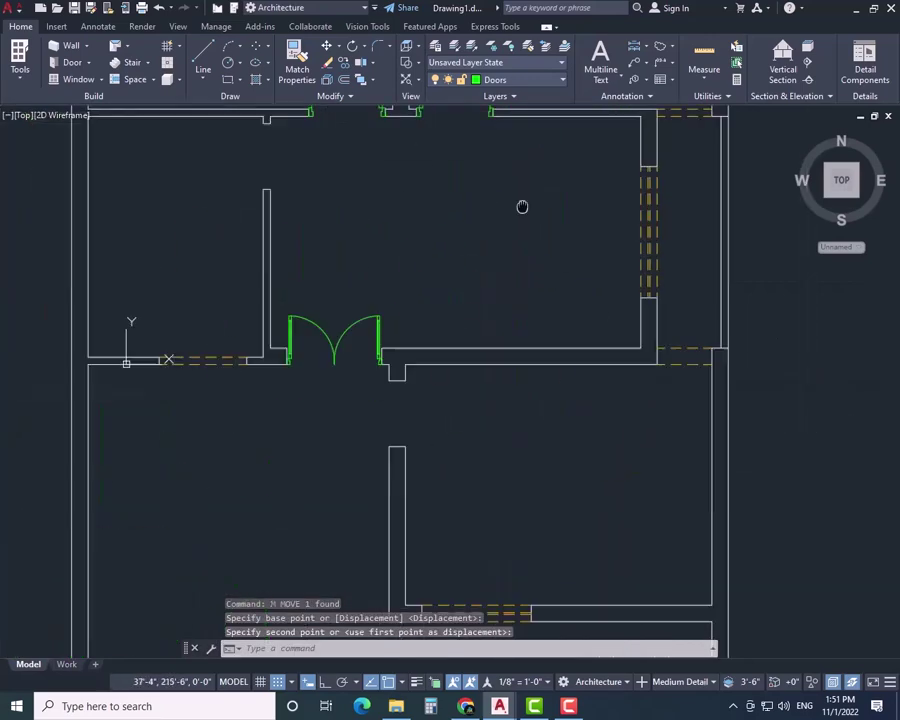
pyautogui.moveTo(516, 378); pyautogui.dragTo(524, 497, button='middle')
pyautogui.click(437, 195)
pyautogui.hotkey('ctrl', 'v')
pyautogui.moveTo(435, 547); pyautogui.dragTo(440, 370, button='middle')
pyautogui.scroll(2, 440, 370)
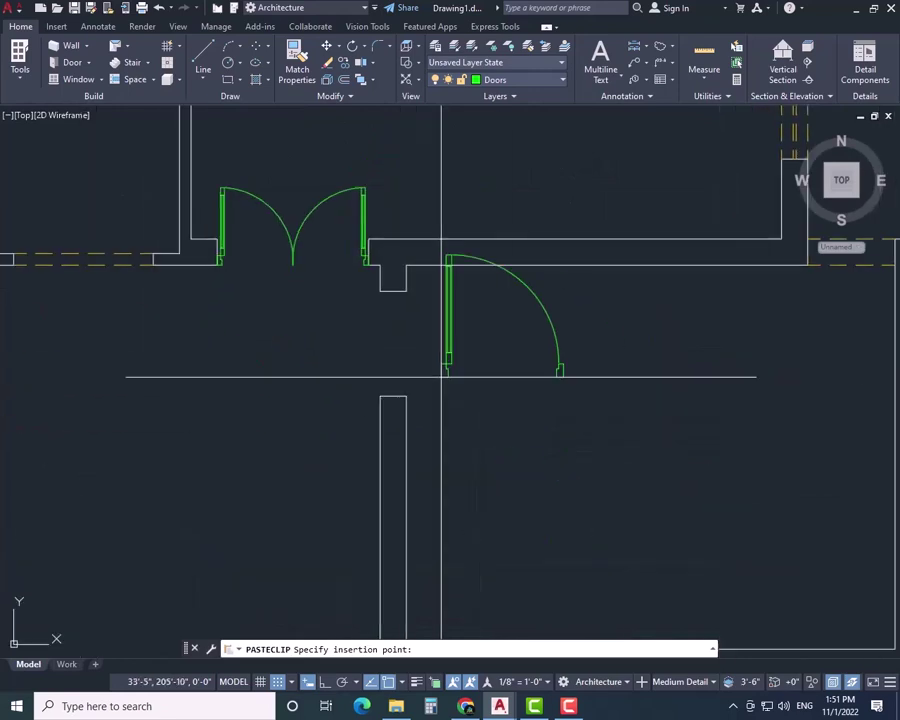
pyautogui.click(474, 427)
# - Rotate the pasted door 270 degrees so its leaf lies horizontal, and shift it right, clear of the opening
pyautogui.click(478, 364)
pyautogui.write('ro')
pyautogui.press('Return')
pyautogui.click(479, 302)
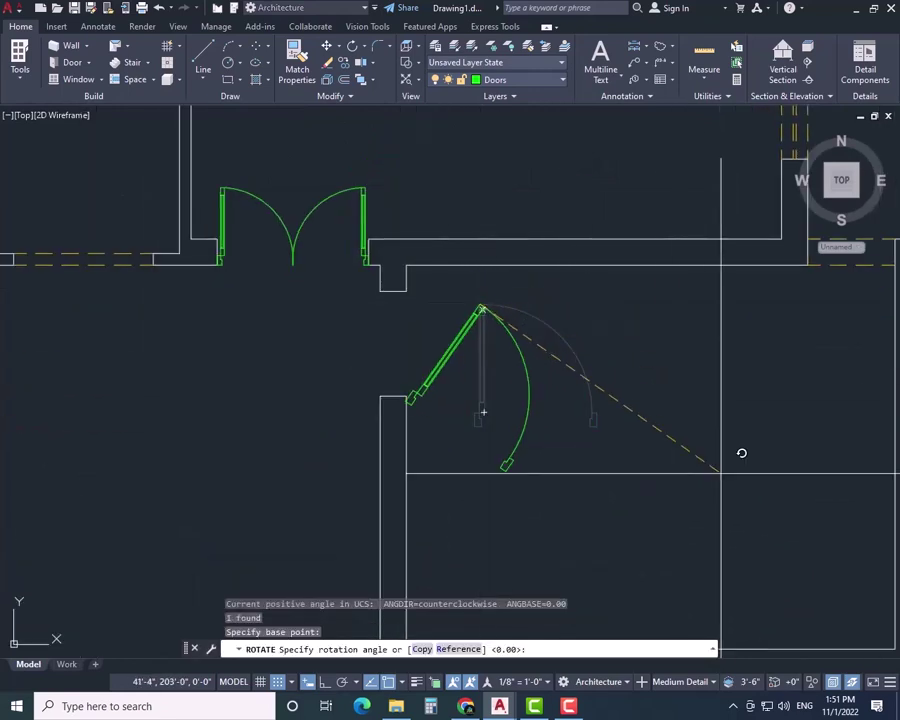
pyautogui.press('F8')
pyautogui.click(464, 564)
pyautogui.click(437, 311)
pyautogui.moveTo(478, 325); pyautogui.dragTo(704, 356)
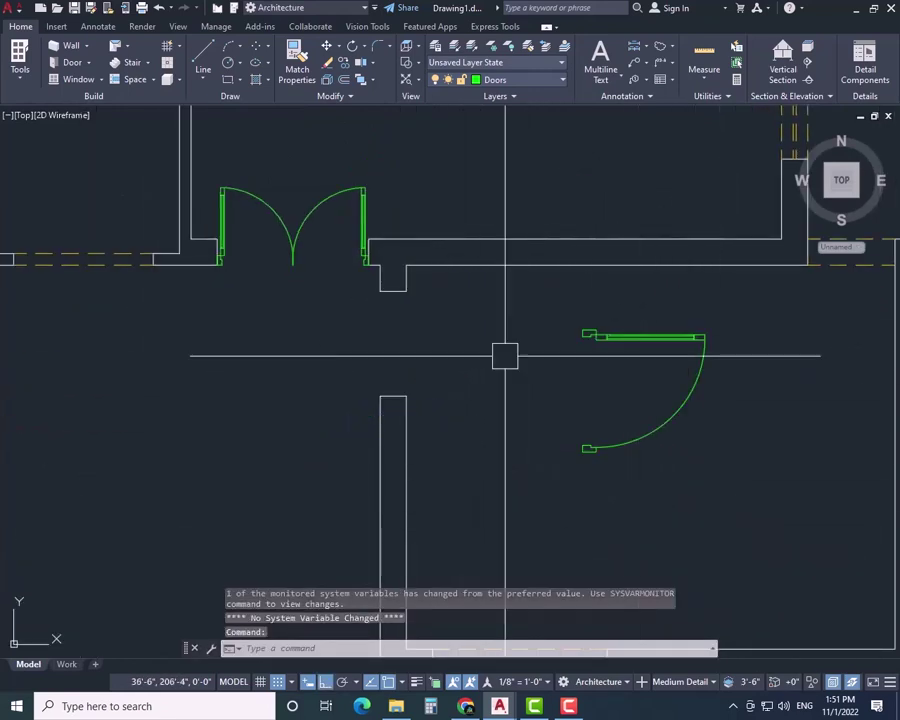
# - Scale the rotated door by reference so its overall width matches the opening in the lower-right room's left wall
pyautogui.write('sc')
pyautogui.press('Escape')
pyautogui.press('Escape')
pyautogui.click(602, 332)
pyautogui.write('sc')
pyautogui.press('Return')
pyautogui.click(584, 334)
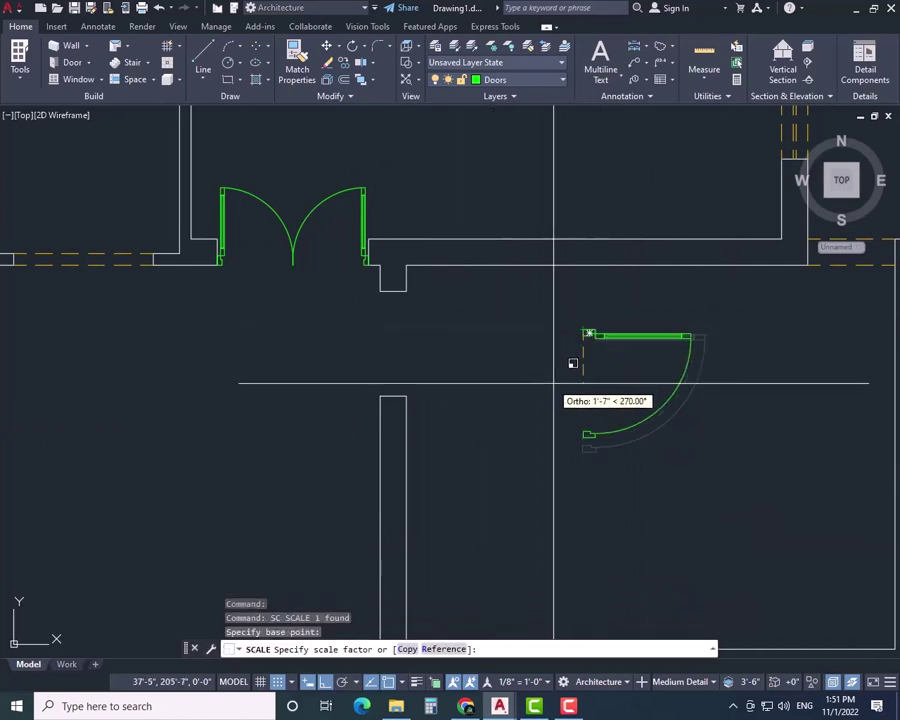
pyautogui.write('r')
pyautogui.press('Return')
pyautogui.click(579, 450)
pyautogui.write('p')
pyautogui.press('Return')
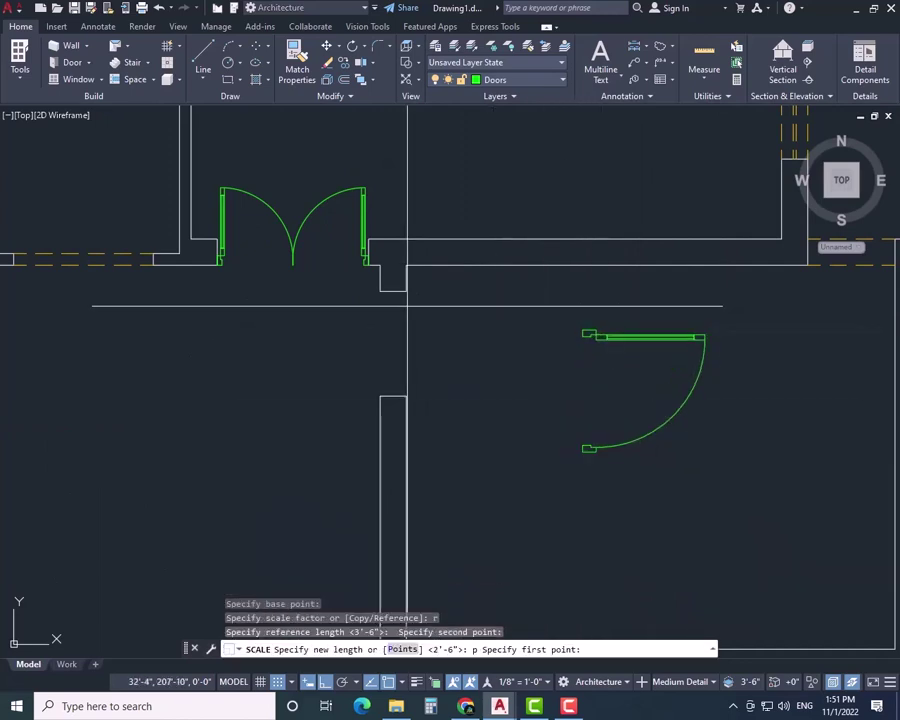
pyautogui.click(406, 292)
pyautogui.click(406, 396)
# - Move the scaled door by its upper-left corner onto the upper jamb of the opening in the lower-right room's left wall
pyautogui.click(586, 335)
pyautogui.write('m')
pyautogui.press('Return')
pyautogui.click(583, 331)
pyautogui.scroll(4, 378, 308)
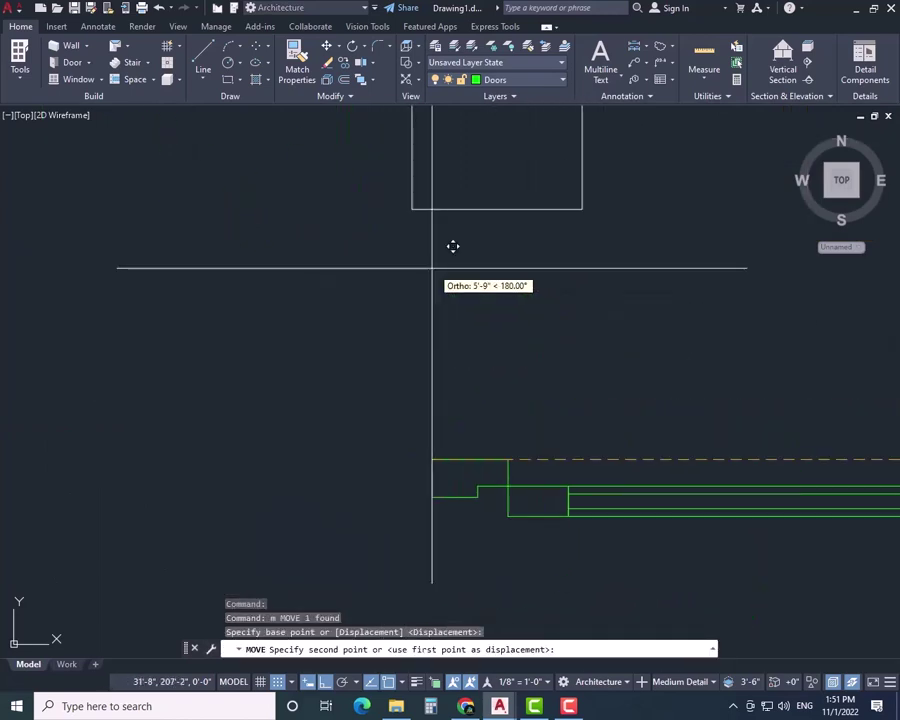
pyautogui.press('F8')
pyautogui.click(412, 209)
pyautogui.scroll(-3, 404, 317)
pyautogui.scroll(-2, 394, 318)
# - Copy the lower-right room's door and paste it into the middle-left room, left of its partition opening
pyautogui.moveTo(370, 328); pyautogui.dragTo(456, 333, button='middle')
pyautogui.click(541, 355)
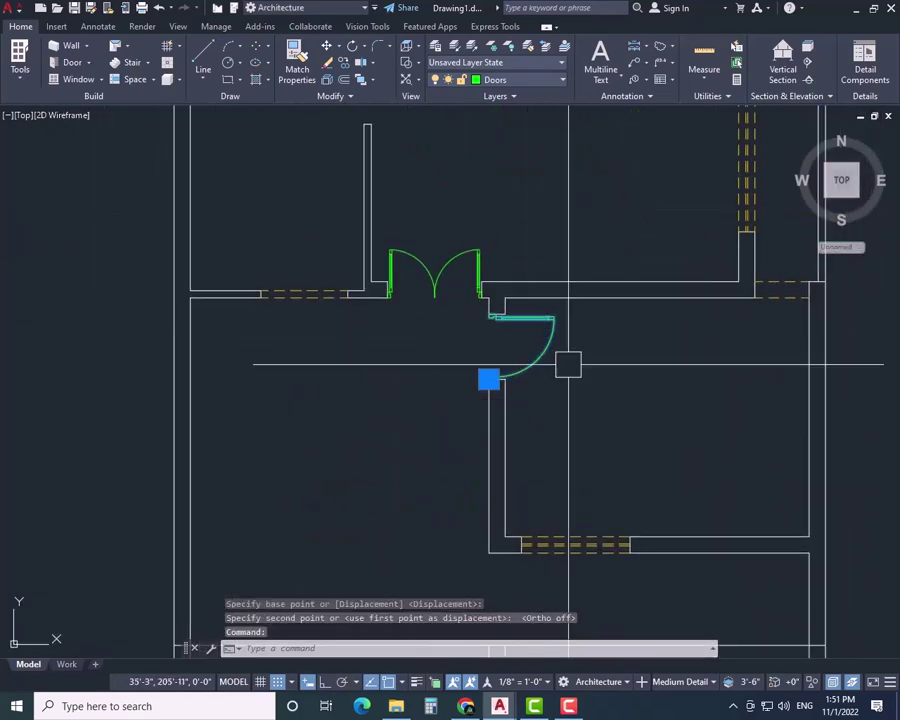
pyautogui.hotkey('ctrl', 'c')
pyautogui.scroll(-2, 314, 250)
pyautogui.moveTo(314, 250); pyautogui.dragTo(348, 462, button='middle')
pyautogui.scroll(4, 341, 373)
pyautogui.scroll(2, 341, 373)
pyautogui.hotkey('ctrl', 'v')
pyautogui.click(268, 448)
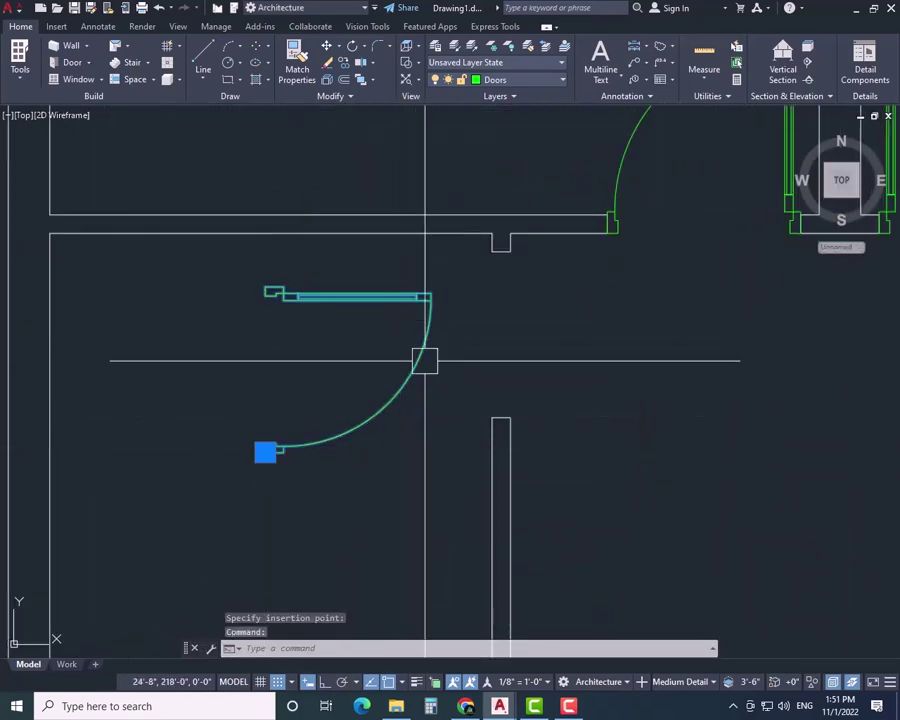
# - Mirror the pasted door about a horizontal line through its leaf and erase the source
pyautogui.write('mi')
pyautogui.press('Return')
pyautogui.click(425, 296)
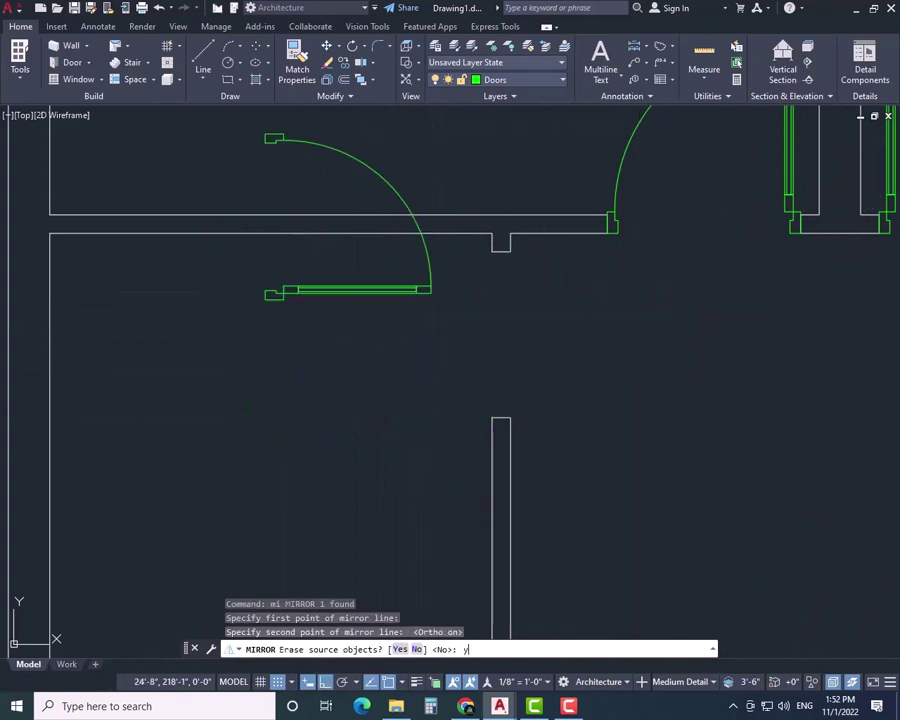
pyautogui.press('Return')
pyautogui.press('Escape')
pyautogui.click(392, 298)
pyautogui.write('mi')
pyautogui.press('Return')
pyautogui.click(382, 293)
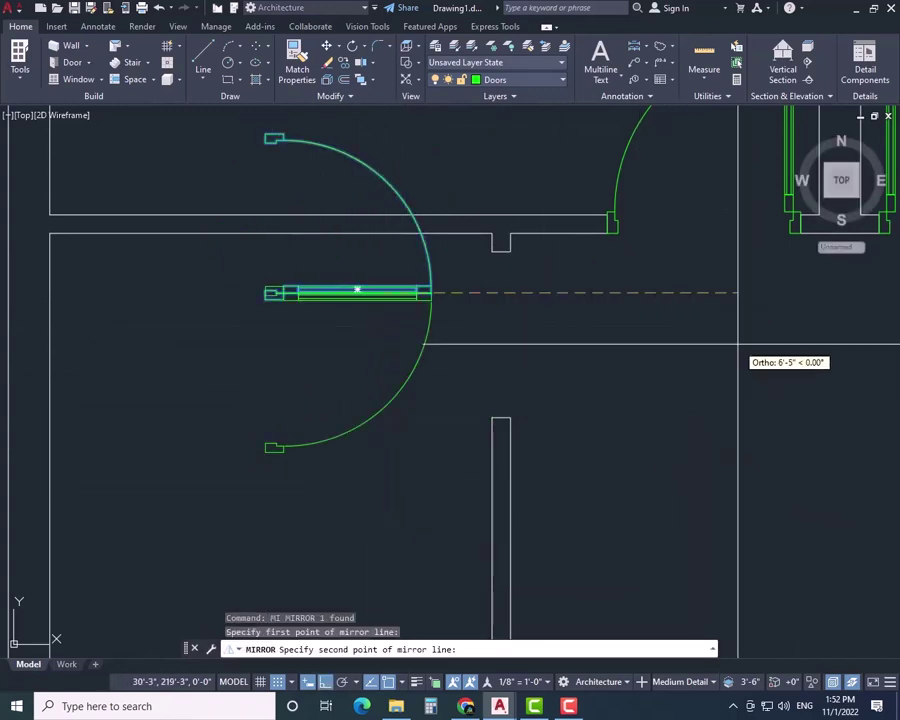
pyautogui.press('Escape')
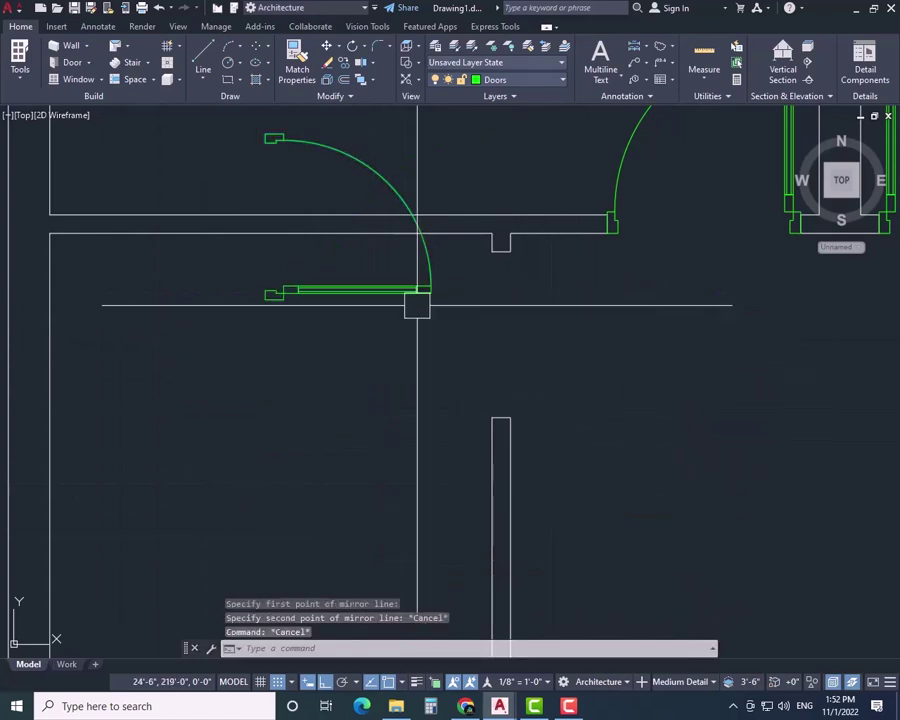
# - Rotate the mirrored door 180 degrees about the free end of its leaf so it swings to the left
pyautogui.click(415, 293)
pyautogui.write('ro')
pyautogui.press('Return')
pyautogui.click(424, 291)
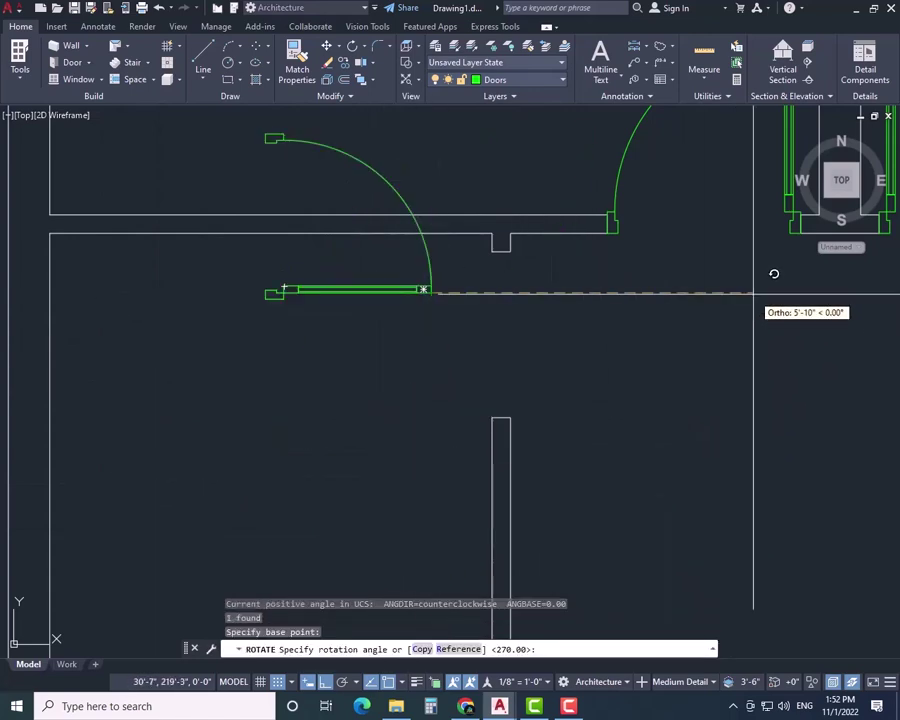
pyautogui.click(260, 434)
# - Fix the door's rotation, then scale it by reference from its jamb-to-jamb width to a new length picked between two points
pyautogui.click(560, 296)
pyautogui.write('sc')
pyautogui.press('Return')
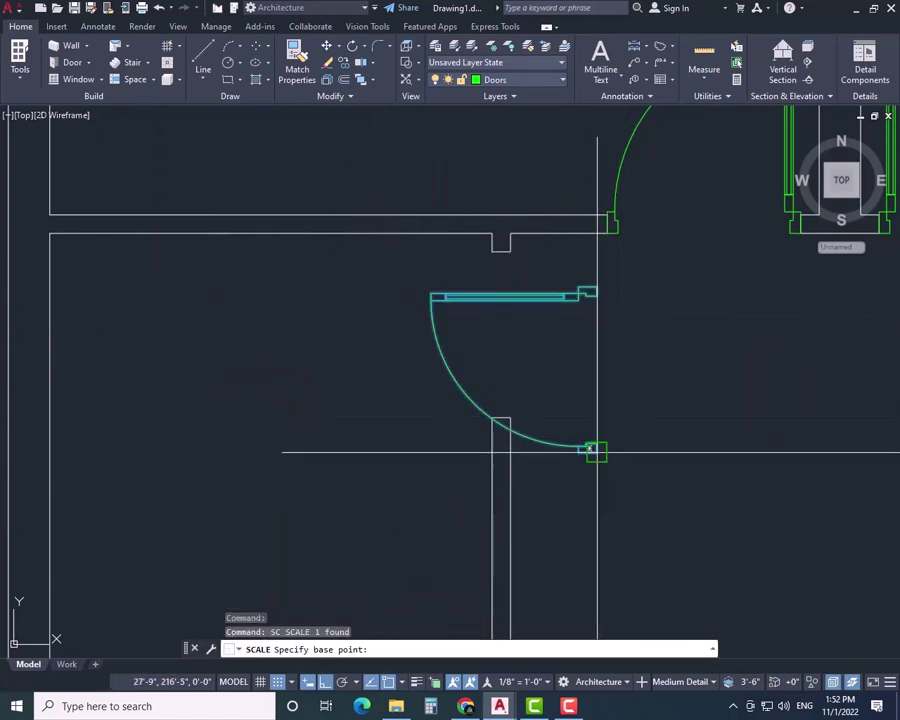
pyautogui.click(590, 449)
pyautogui.write('r')
pyautogui.click(597, 287)
pyautogui.write('p Specify first')
pyautogui.press('Return')
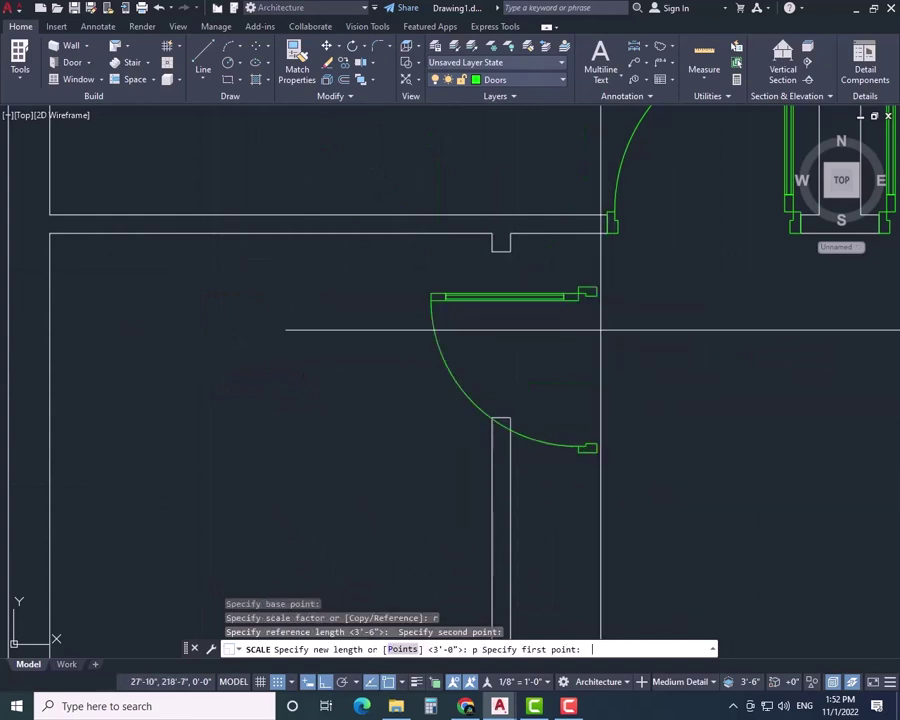
pyautogui.click(584, 304)
# - Move the scaled door by its upper jamb onto the upper end of the middle-left room's partition opening
pyautogui.click(500, 296)
pyautogui.write('m')
pyautogui.press('Return')
pyautogui.click(598, 291)
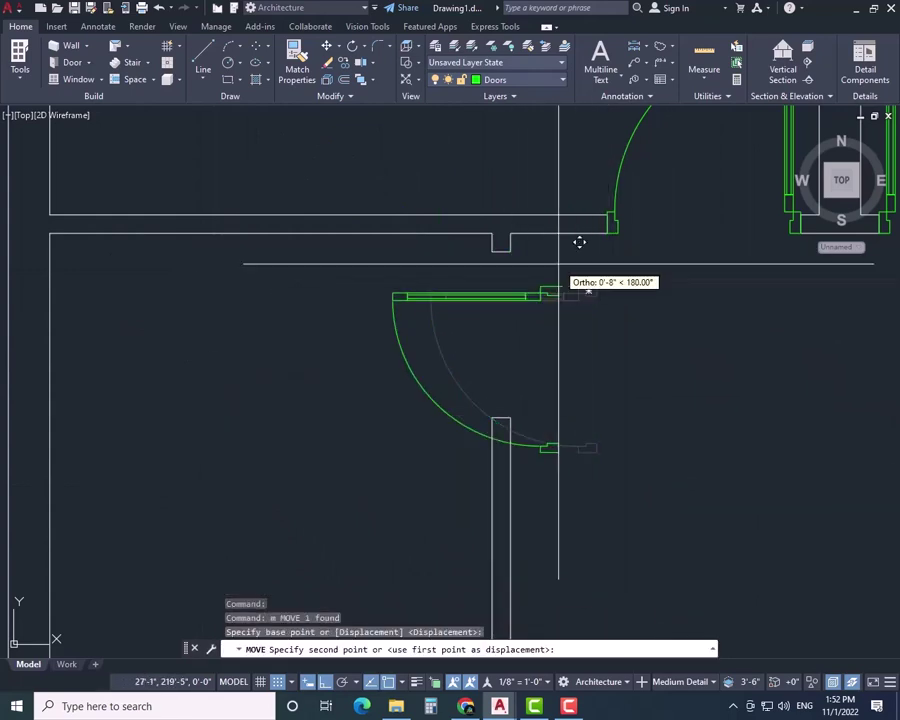
pyautogui.scroll(5, 556, 262)
pyautogui.press('F8')
pyautogui.scroll(-8, 348, 128)
pyautogui.press('Escape')
pyautogui.press('Escape')
pyautogui.press('Escape')
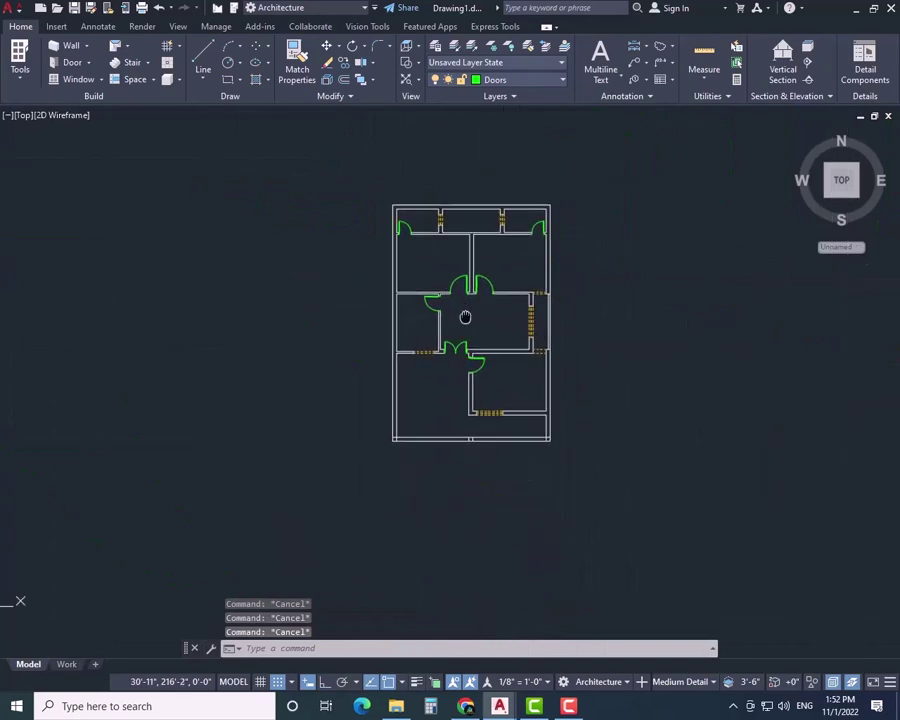
# - Save the drawing to the Desktop as 30X45 in AutoCAD 2018 Drawing format
pyautogui.moveTo(461, 313)
pyautogui.mouseDown(button='middle')
pyautogui.moveTo(454, 379)
pyautogui.moveTo(464, 348)
pyautogui.mouseUp(button='middle')
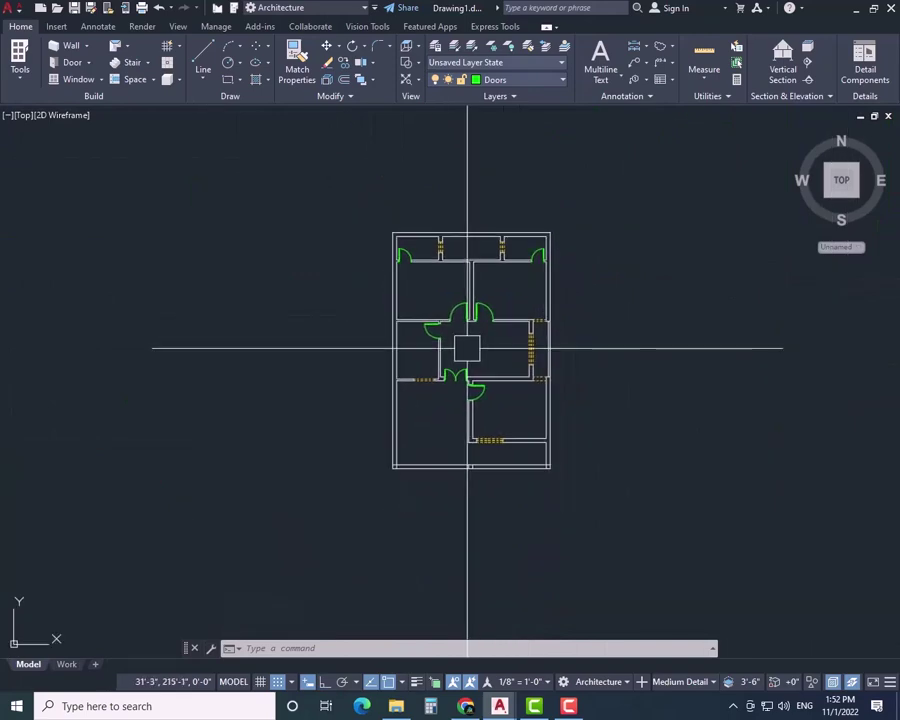
pyautogui.hotkey('ctrl', 's')
pyautogui.click(266, 358)
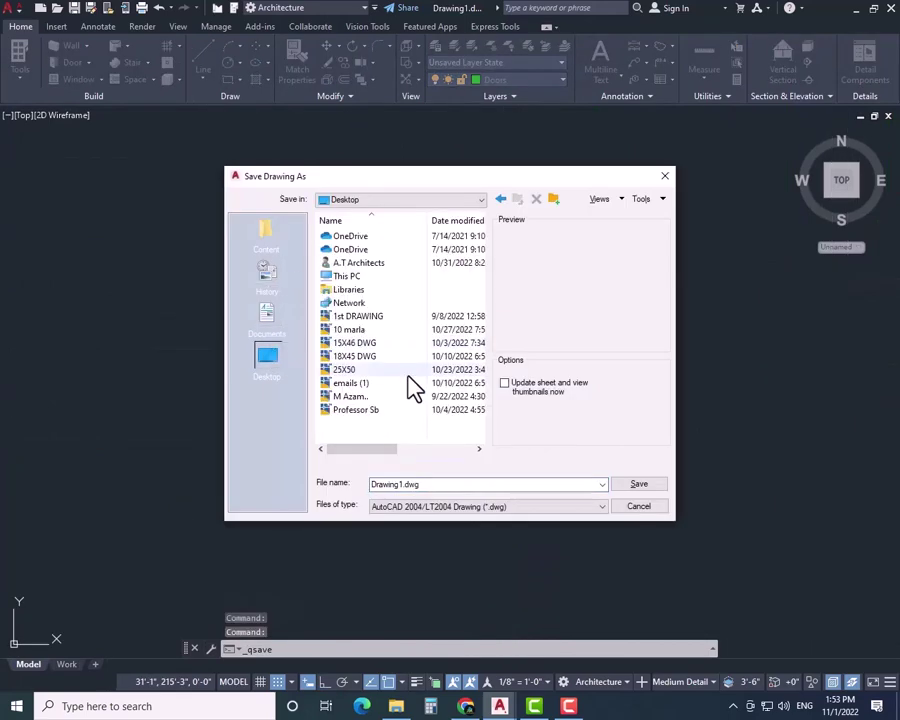
pyautogui.doubleClick(372, 278)
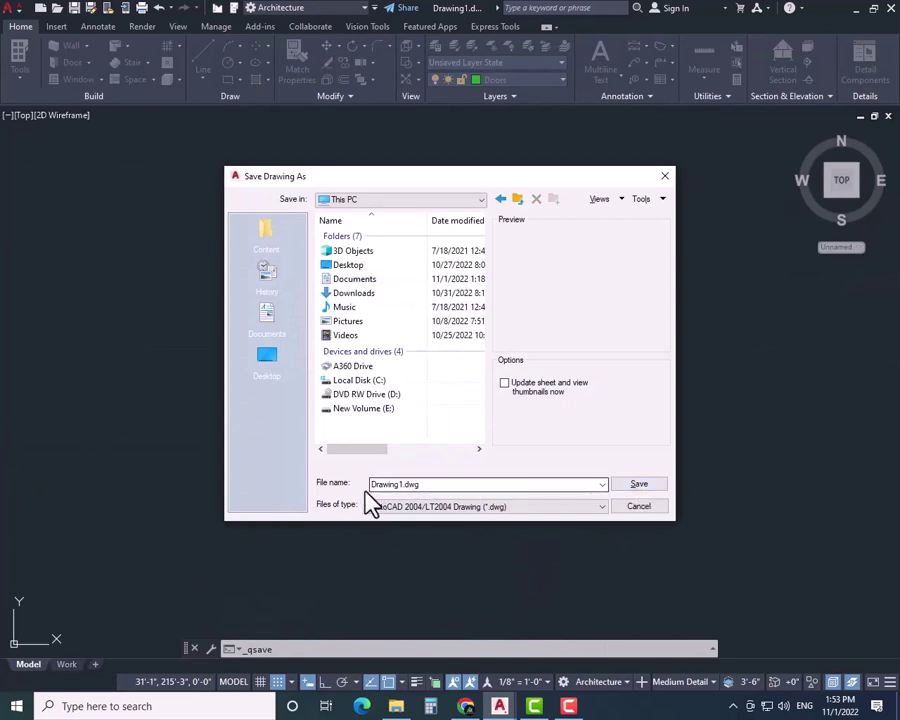
pyautogui.write('30X45')
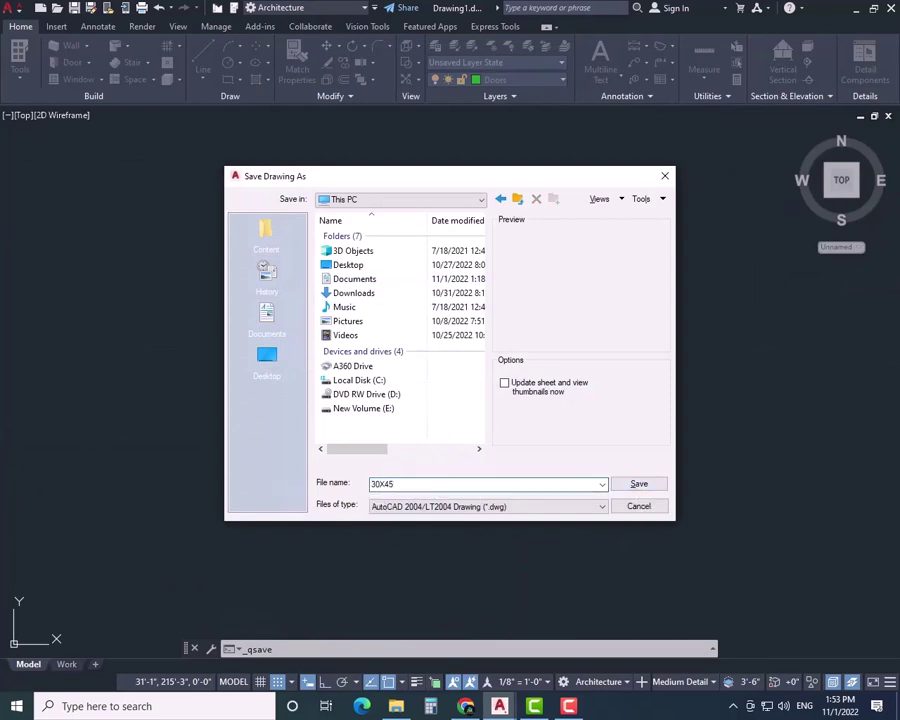
pyautogui.click(560, 507)
pyautogui.click(506, 519)
pyautogui.click(267, 360)
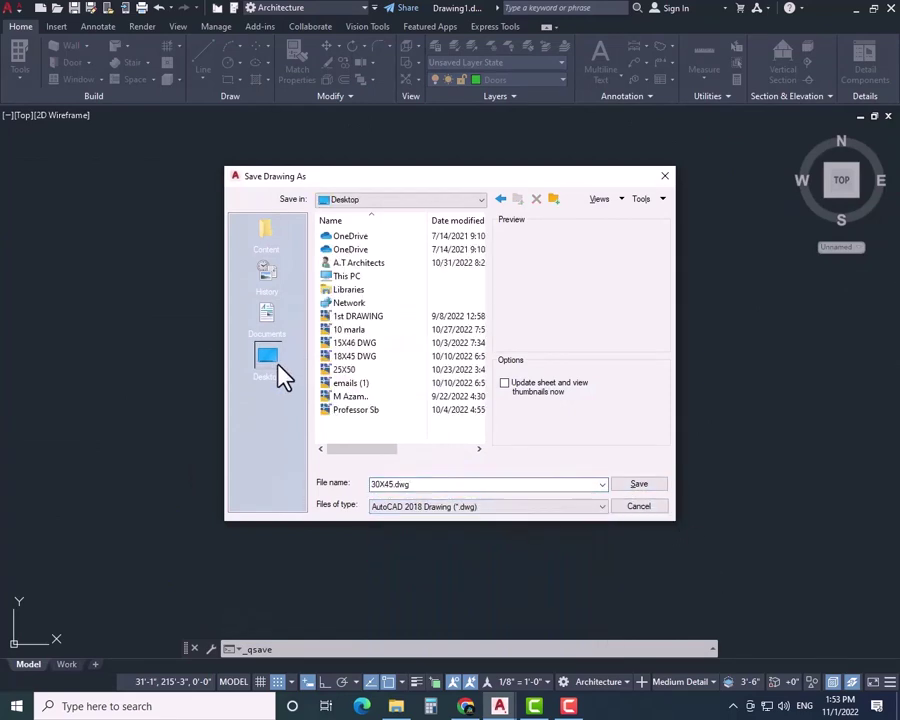
pyautogui.click(640, 486)
# - Make Wall the current layer and offset the middle-left room's left inner wall line 2' into the room
pyautogui.scroll(3, 500, 340)
pyautogui.scroll(-3, 480, 350)
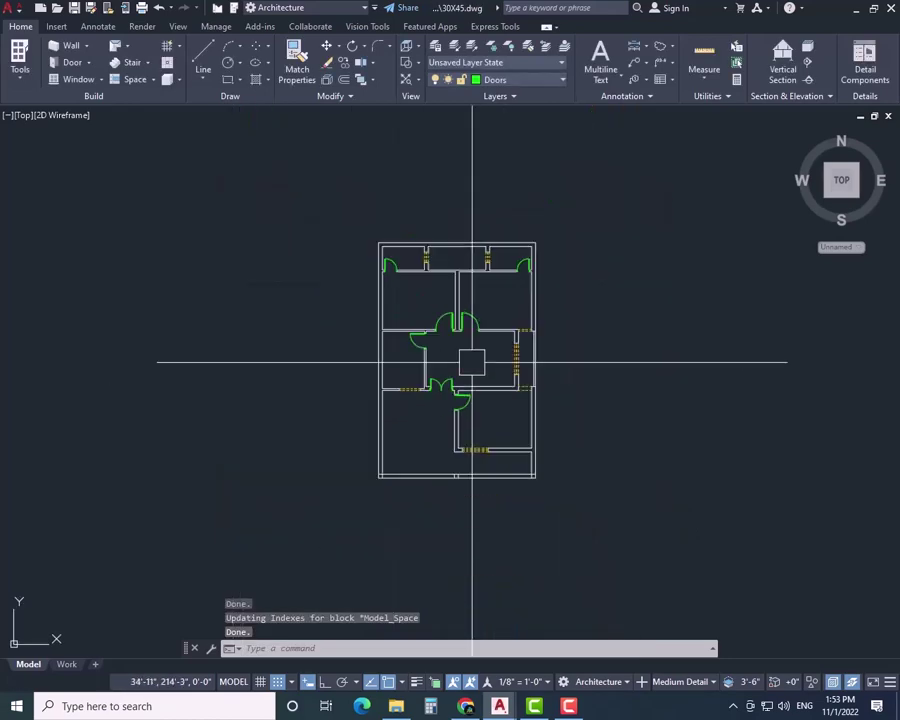
pyautogui.moveTo(474, 362); pyautogui.dragTo(396, 401, button='middle')
pyautogui.scroll(5, 427, 384)
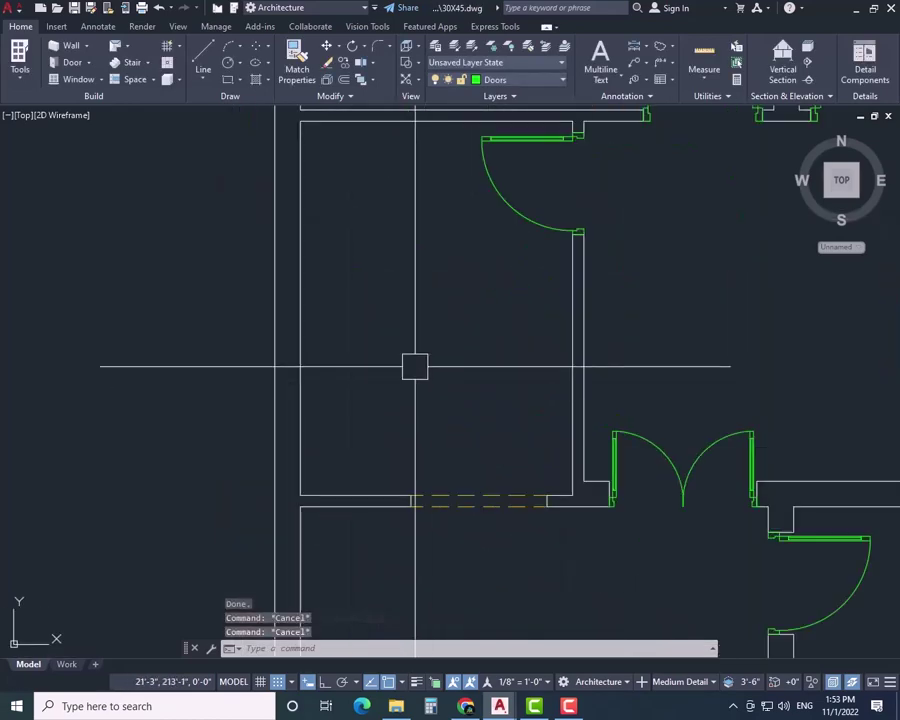
pyautogui.click(520, 79)
pyautogui.click(480, 125)
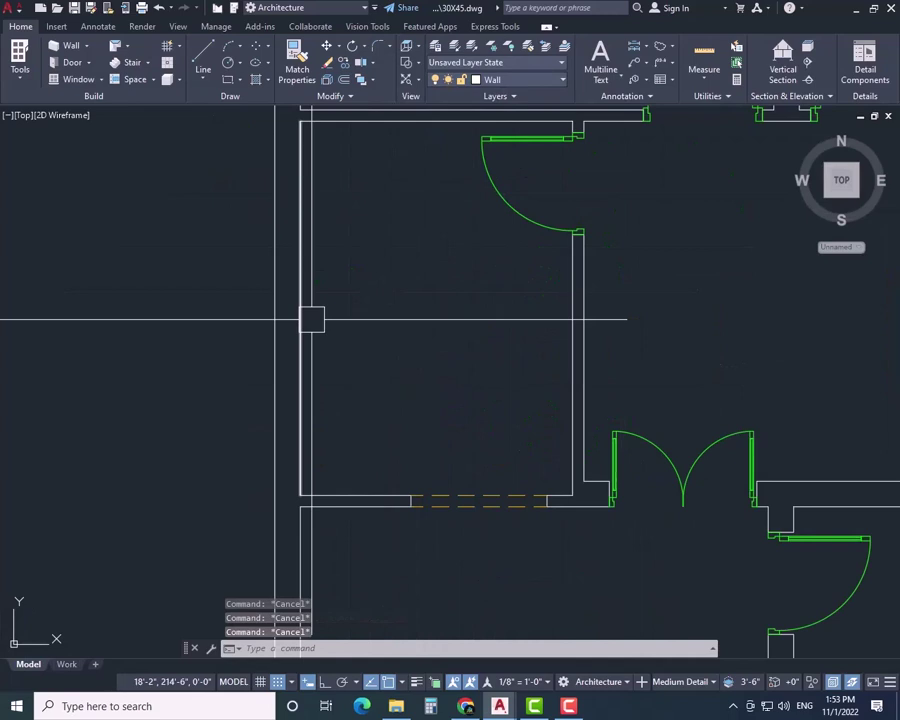
pyautogui.write('o')
pyautogui.press('Return')
pyautogui.write('2;')
pyautogui.press('Escape')
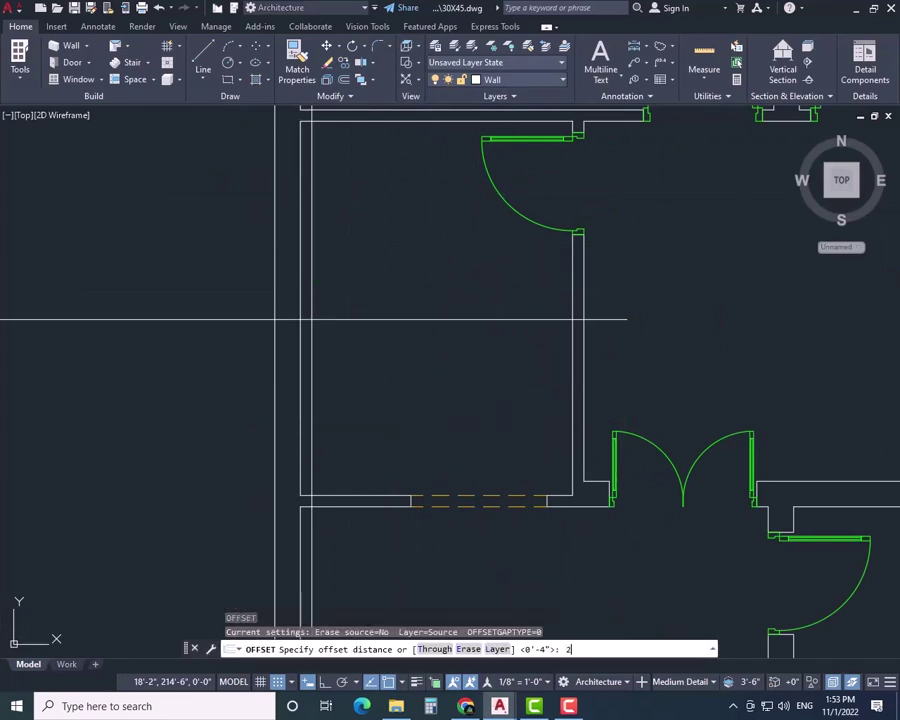
pyautogui.click(313, 326)
pyautogui.click(320, 326)
pyautogui.press('Escape')
# - Offset the middle-left room's bottom inner wall line 2' upward and extend it to the partition wall
pyautogui.press('Return')
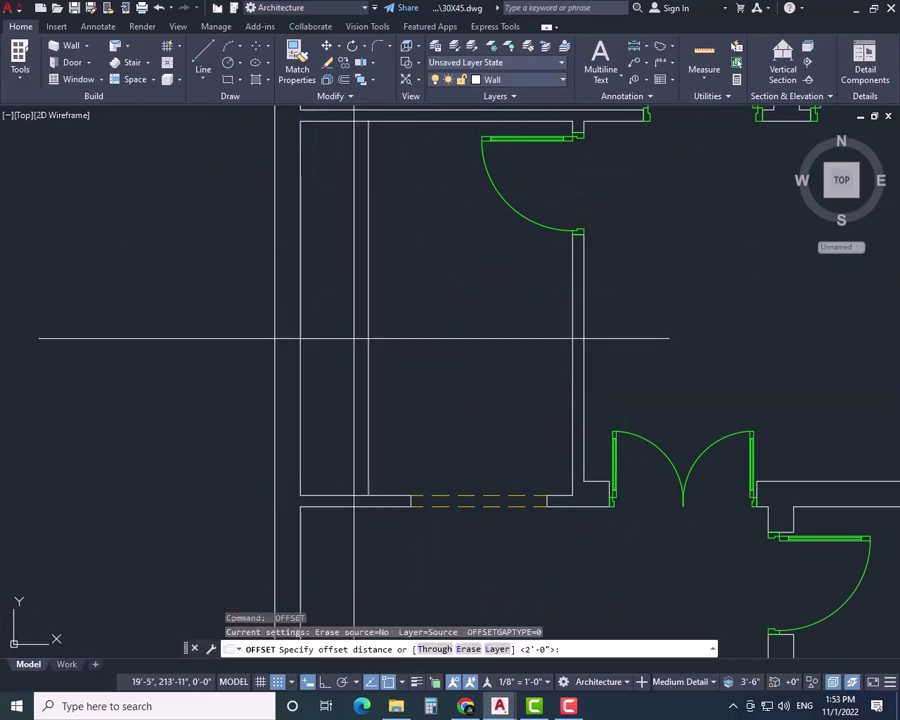
pyautogui.press('Return')
pyautogui.click(386, 490)
pyautogui.click(433, 388)
pyautogui.press('Escape')
pyautogui.write('ex')
pyautogui.press('Return')
pyautogui.click(390, 427)
pyautogui.press('Escape')
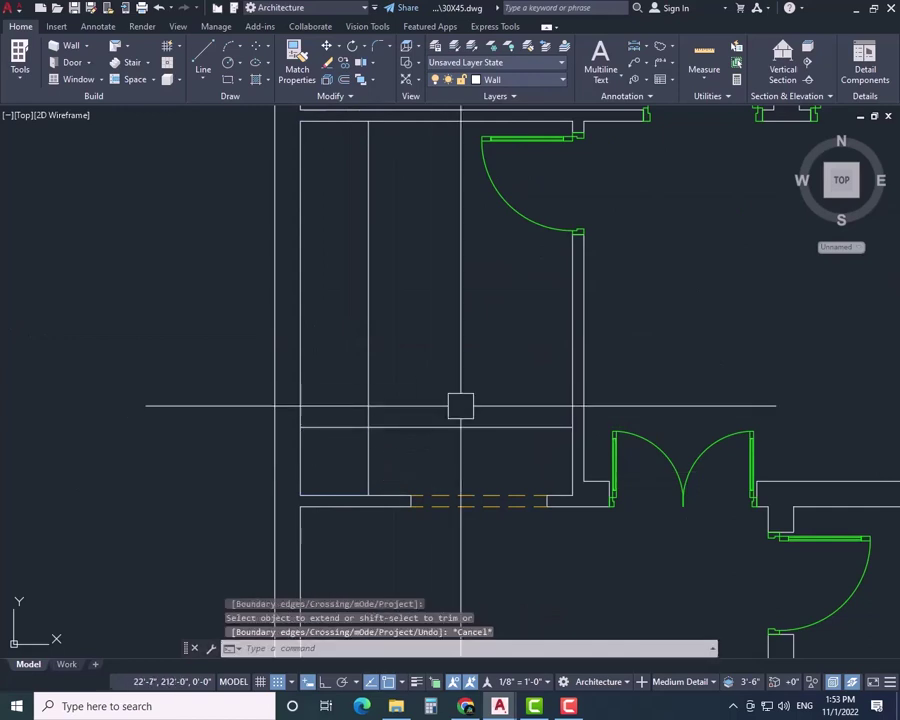
# - Trim the overlapping ends of the two offset lines into an L-shaped counter edge in the middle-left room
pyautogui.write('tr')
pyautogui.press('Return')
pyautogui.moveTo(334, 427); pyautogui.dragTo(368, 460)
pyautogui.press('Escape')
pyautogui.press('Escape')
pyautogui.scroll(-2, 394, 376)
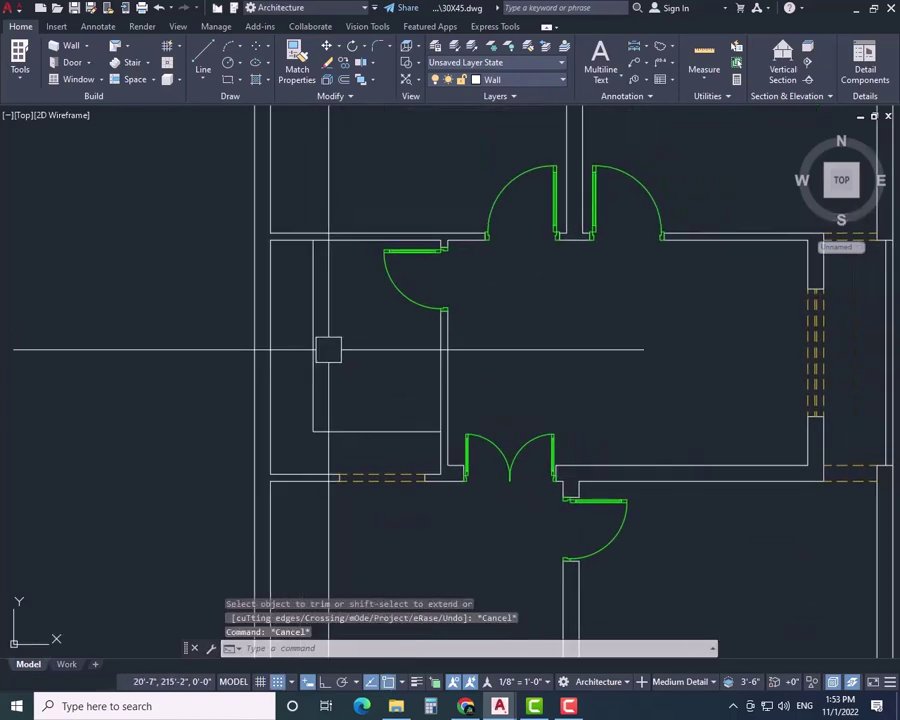
pyautogui.write('f')
pyautogui.press('Return')
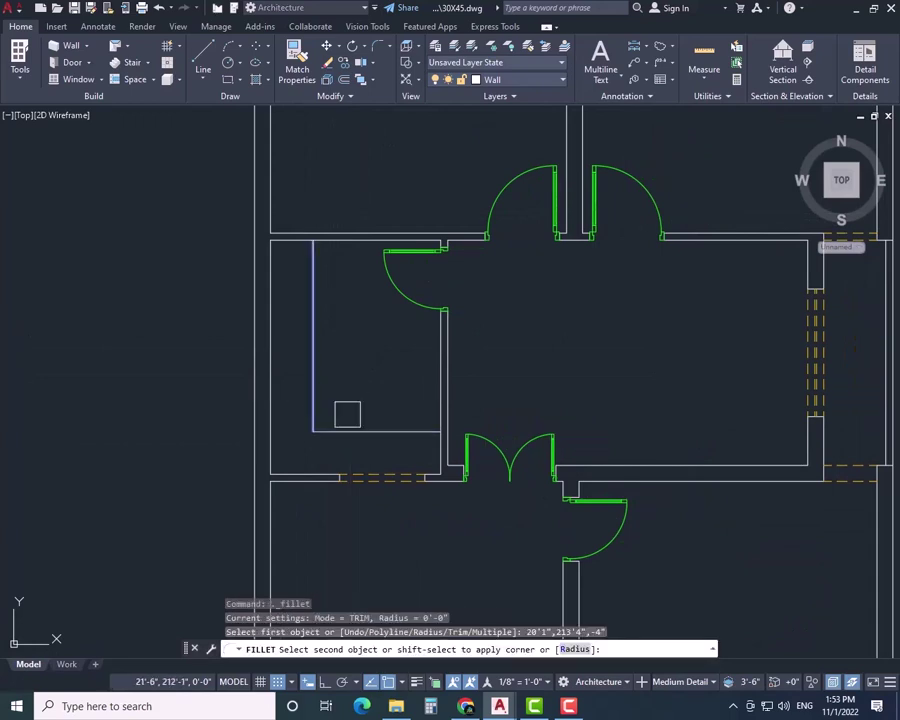
pyautogui.write('r')
pyautogui.press('Return')
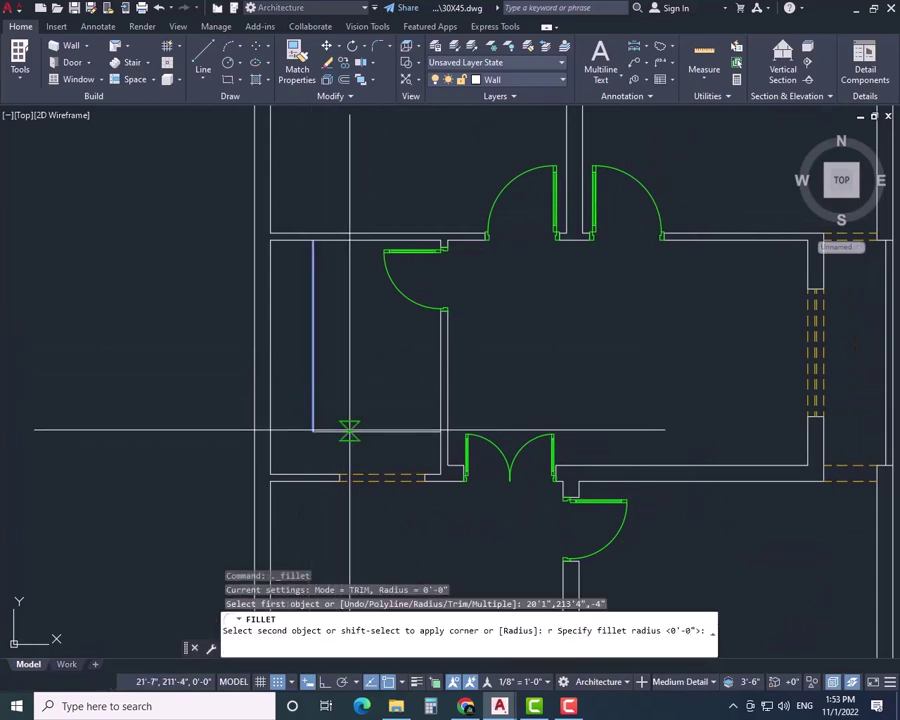
pyautogui.press('Escape')
pyautogui.press('Escape')
pyautogui.press('Escape')
# - Make Stiars the current layer and set its colour to index 254
pyautogui.scroll(-7, 400, 460)
pyautogui.scroll(3, 420, 362)
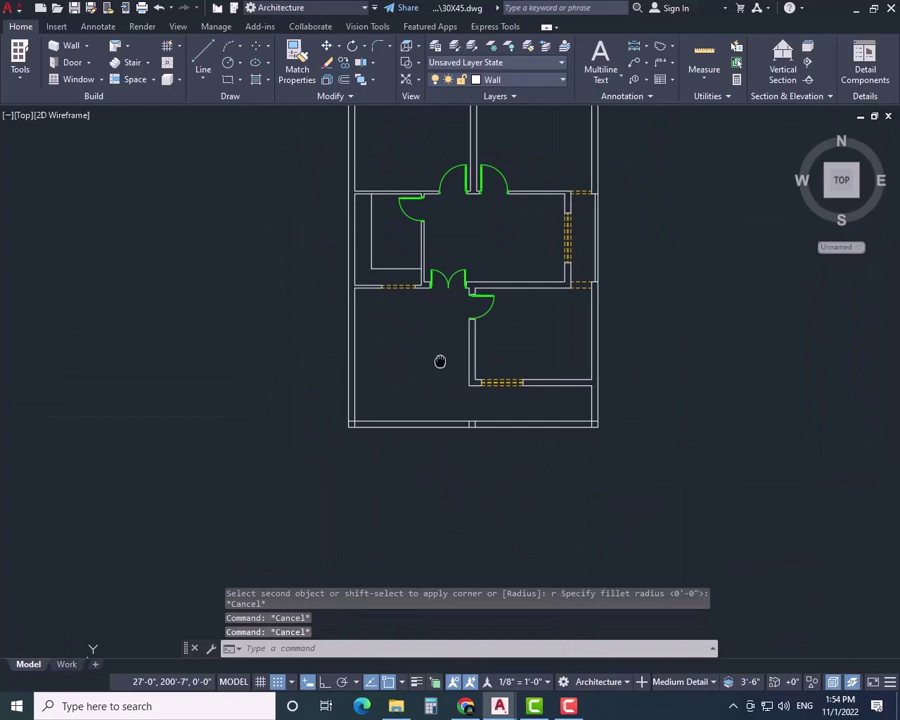
pyautogui.click(545, 80)
pyautogui.click(510, 80)
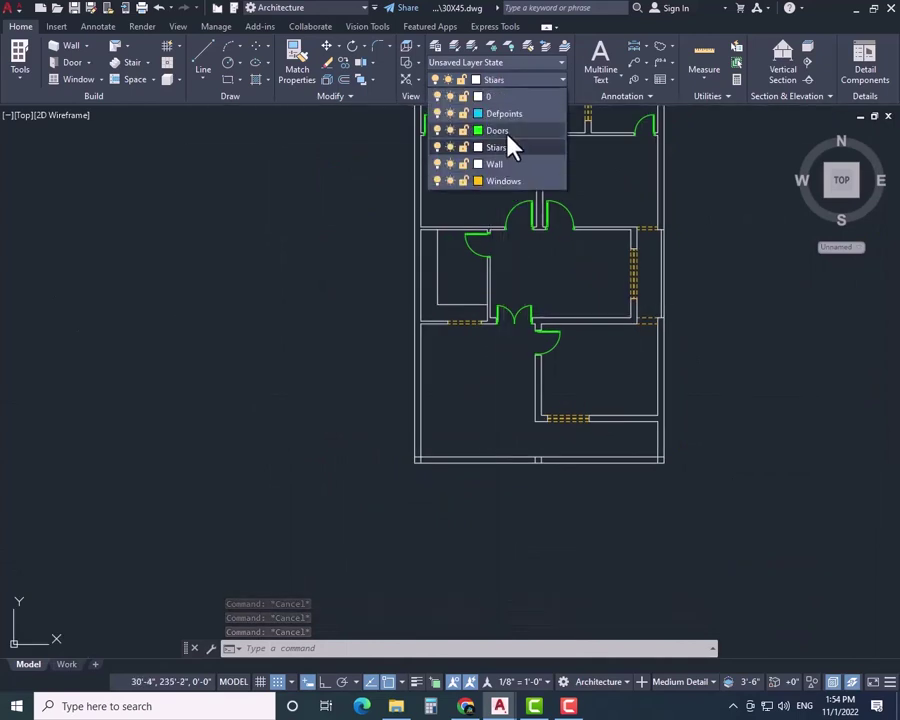
pyautogui.click(478, 147)
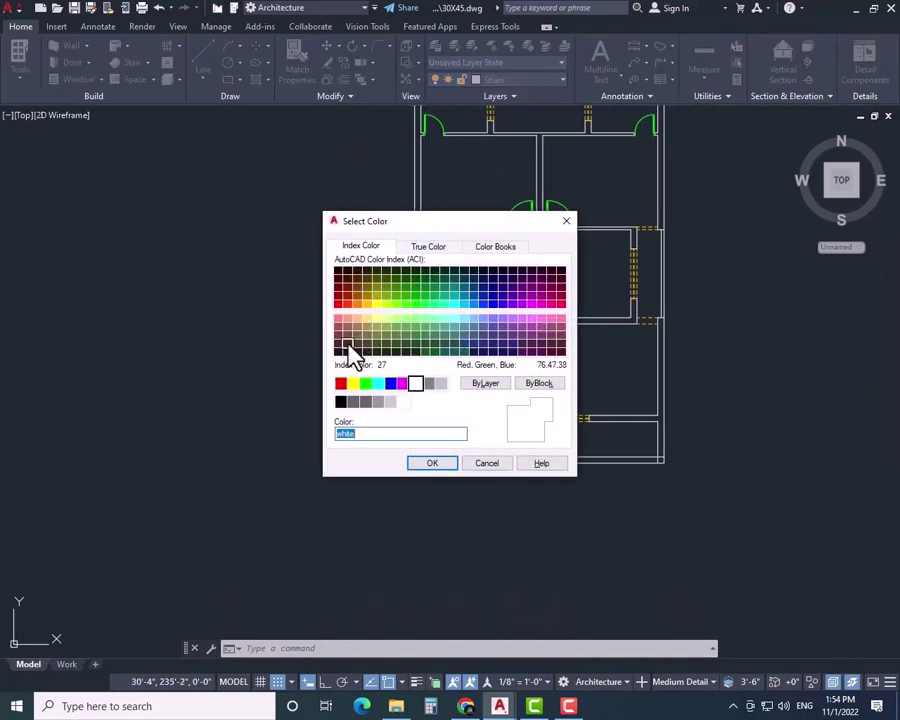
pyautogui.click(445, 465)
# - Offset the lower-left room's left inner wall line 3'6" into the room as the stair's outer edge
pyautogui.scroll(5, 366, 356)
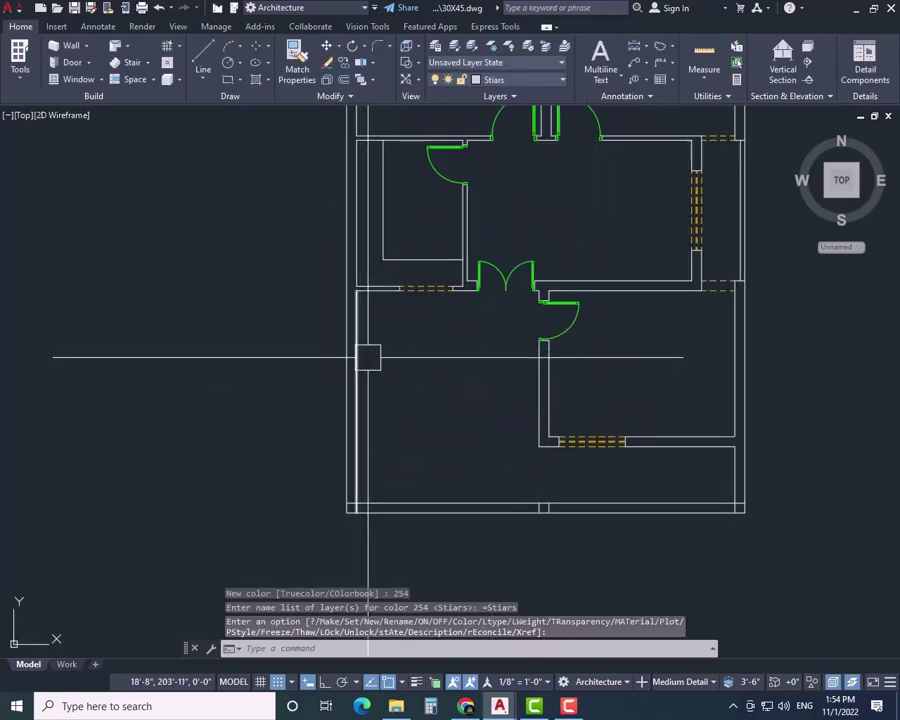
pyautogui.press('Escape')
pyautogui.write('o')
pyautogui.press('Return')
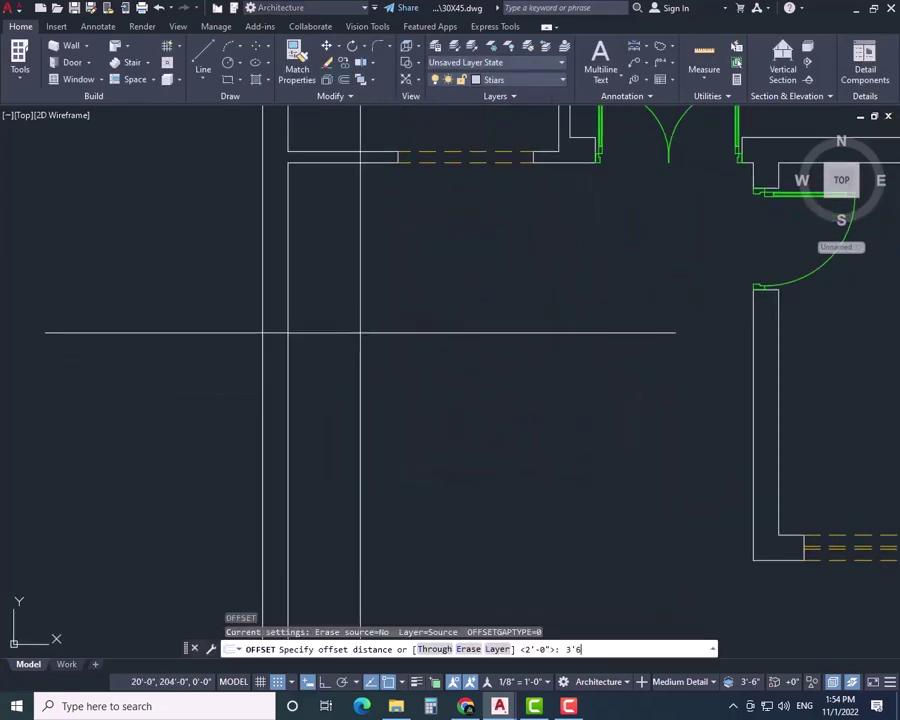
pyautogui.press('Return')
pyautogui.click(292, 326)
pyautogui.click(333, 280)
pyautogui.press('Escape')
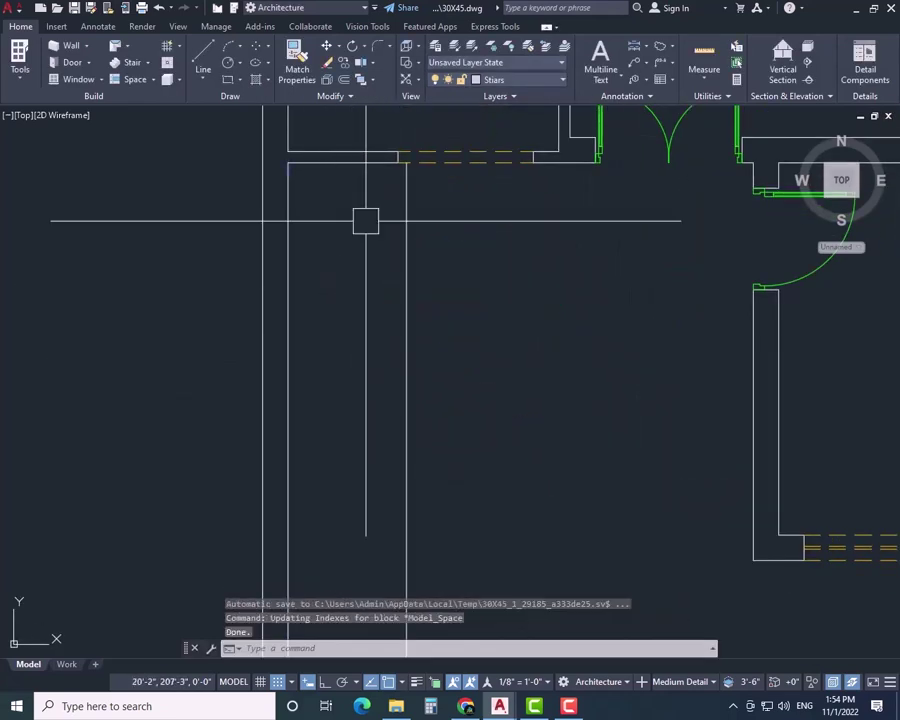
# - Offset the lower-left room's top wall line 3'6" downward and extend it to the stair's outer edge to form the landing
pyautogui.write('o')
pyautogui.press('Return')
pyautogui.press('Return')
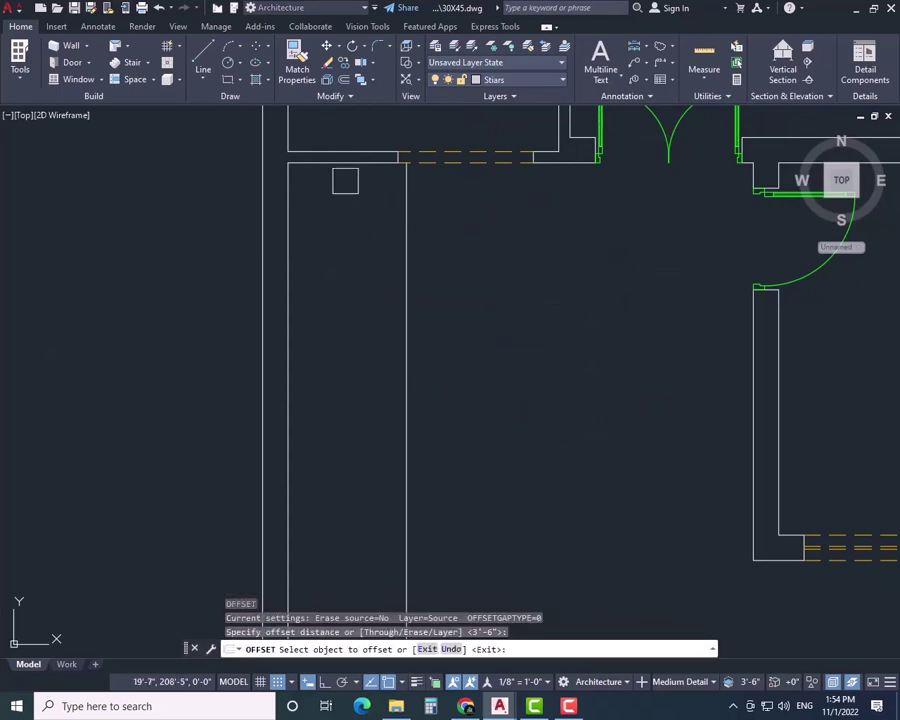
pyautogui.click(345, 173)
pyautogui.click(345, 185)
pyautogui.press('Escape')
pyautogui.write('ex')
pyautogui.press('Return')
pyautogui.press('Escape')
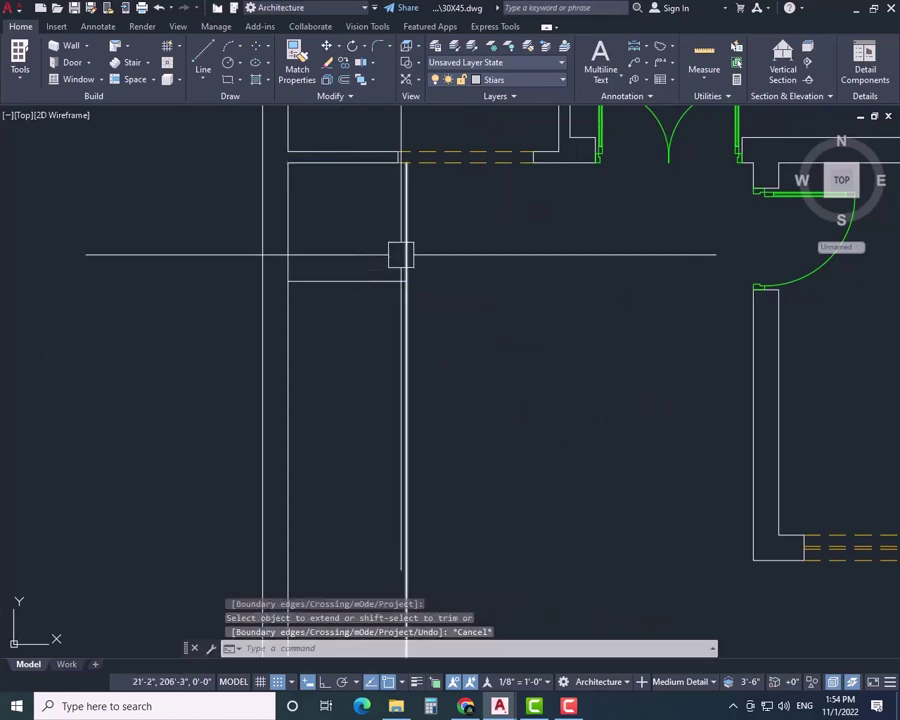
# - Draw a line along the wall side of the stair landing, starting at its upper-left corner
pyautogui.press('Escape')
pyautogui.write('l')
pyautogui.press('Return')
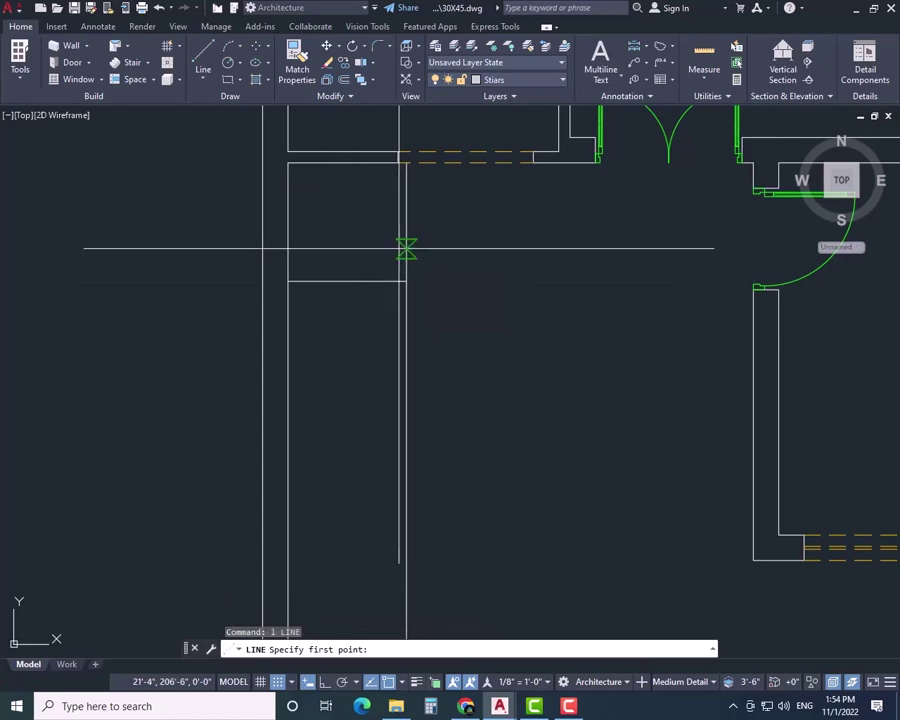
pyautogui.press('Escape')
pyautogui.write('l')
pyautogui.press('Return')
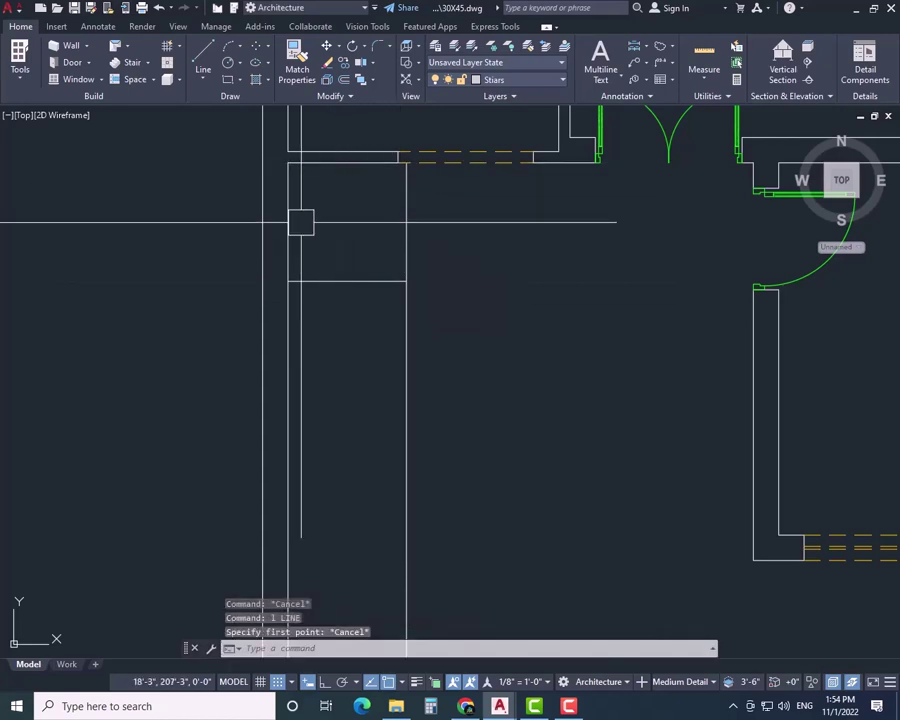
pyautogui.click(288, 162)
pyautogui.press('Escape')
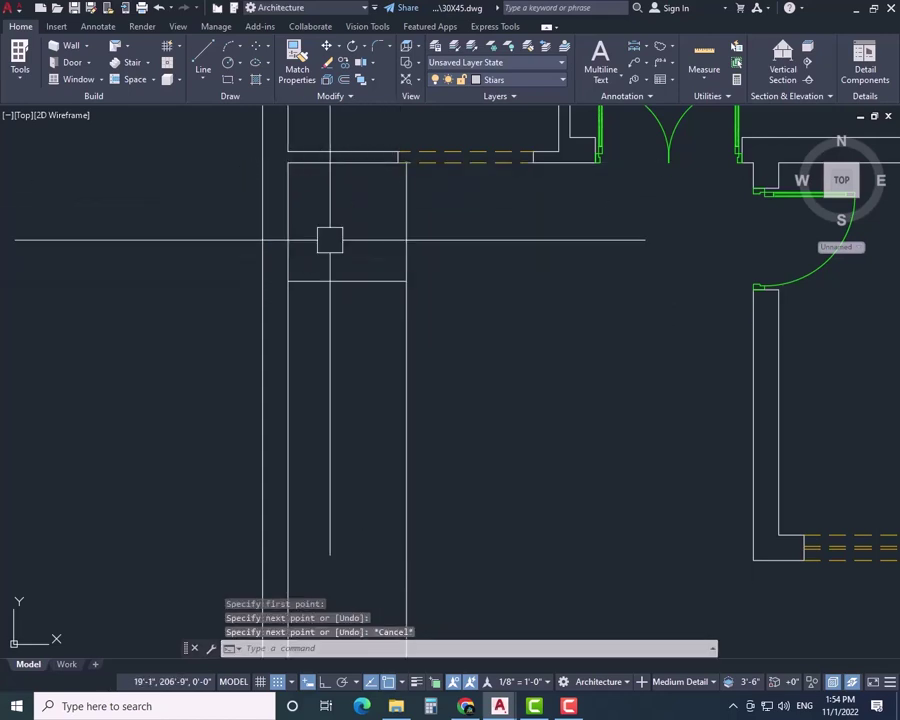
# - Draw two winder lines from the midpoints of the landing's top and left edges to its lower-right corner
pyautogui.press('Return')
pyautogui.click(342, 160)
pyautogui.click(405, 275)
pyautogui.press('Escape')
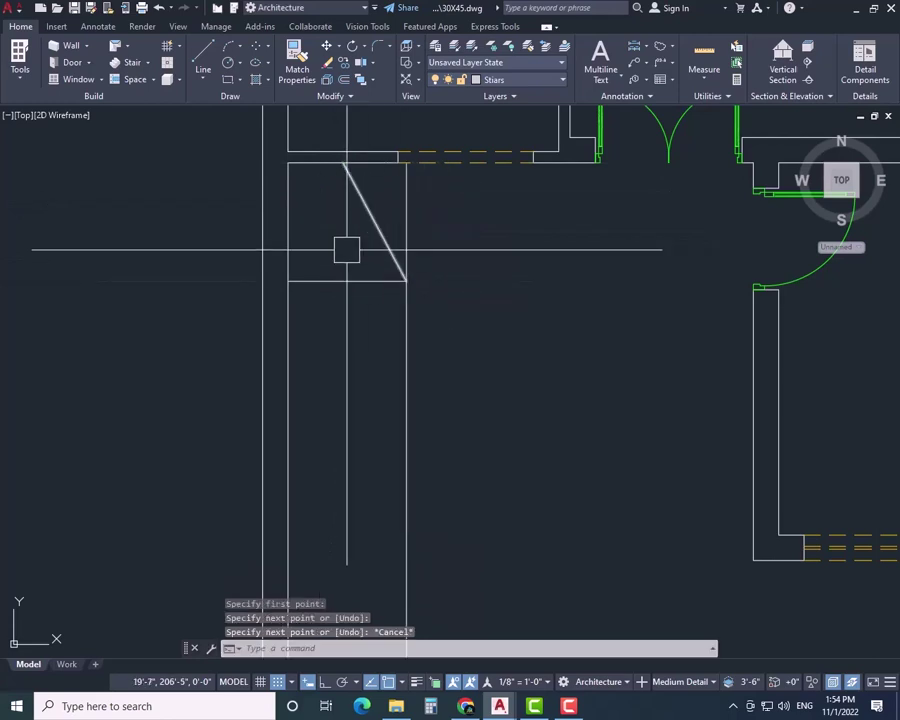
pyautogui.press('Return')
pyautogui.click(287, 222)
pyautogui.click(405, 280)
pyautogui.press('Escape')
# - Offset the landing's bottom line downward repeatedly at 10" spacing to create four stair treads
pyautogui.scroll(-2, 380, 280)
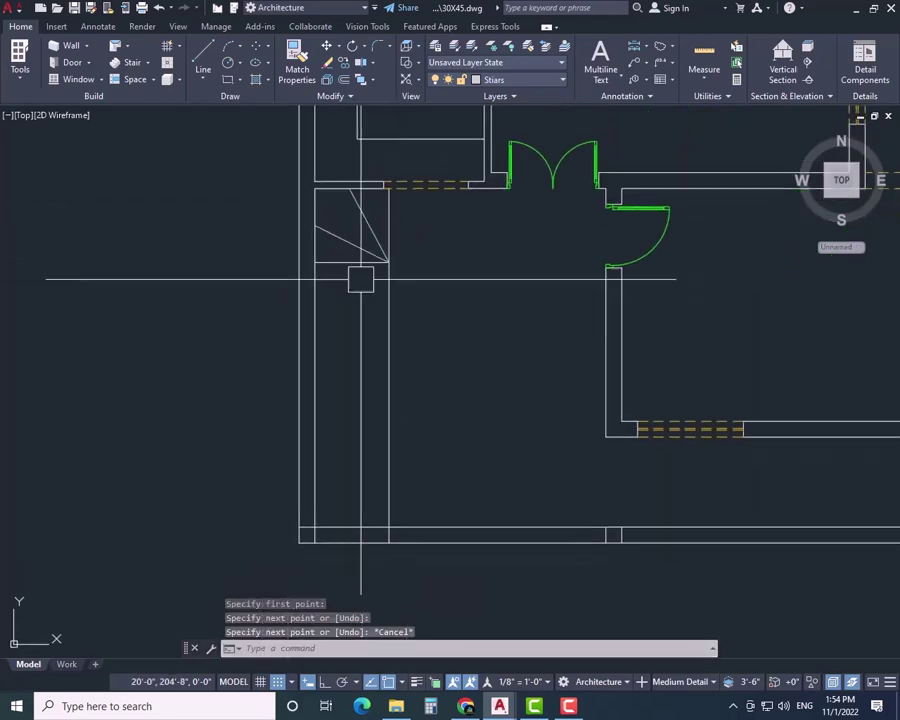
pyautogui.write('o')
pyautogui.press('Return')
pyautogui.write('10')
pyautogui.press('Return')
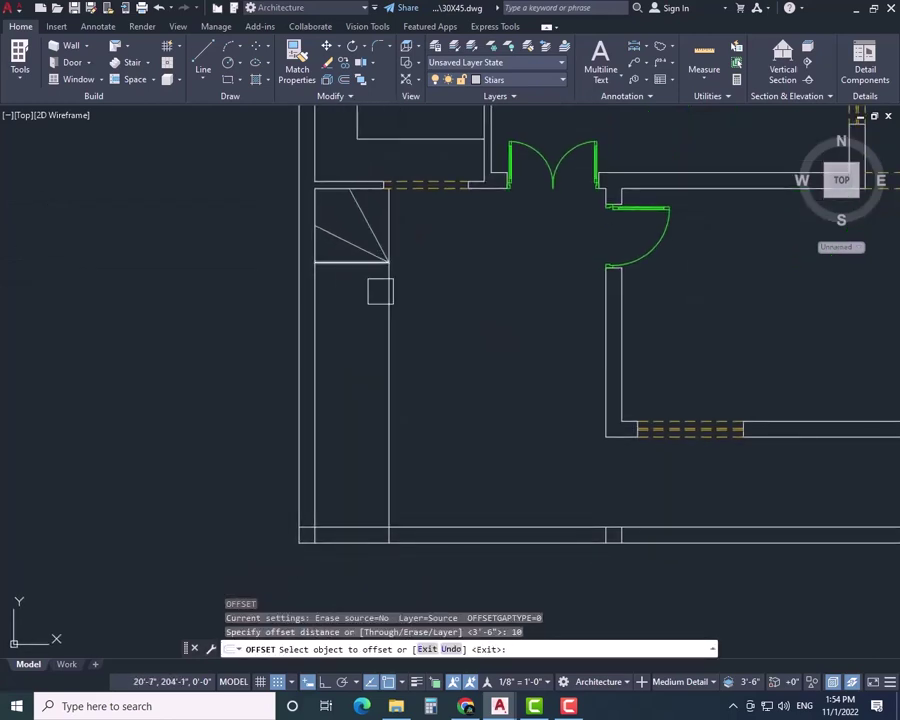
pyautogui.click(340, 285)
pyautogui.press('Escape')
pyautogui.press('Escape')
pyautogui.press('Escape')
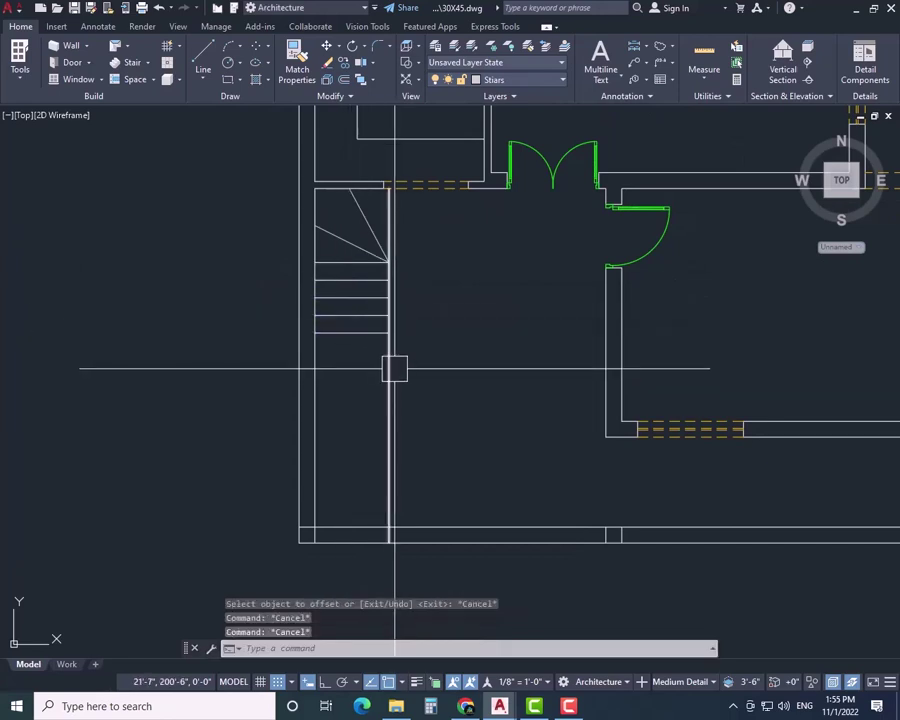
pyautogui.write('tr')
pyautogui.press('Return')
pyautogui.press('Escape')
pyautogui.press('Escape')
pyautogui.press('Escape')
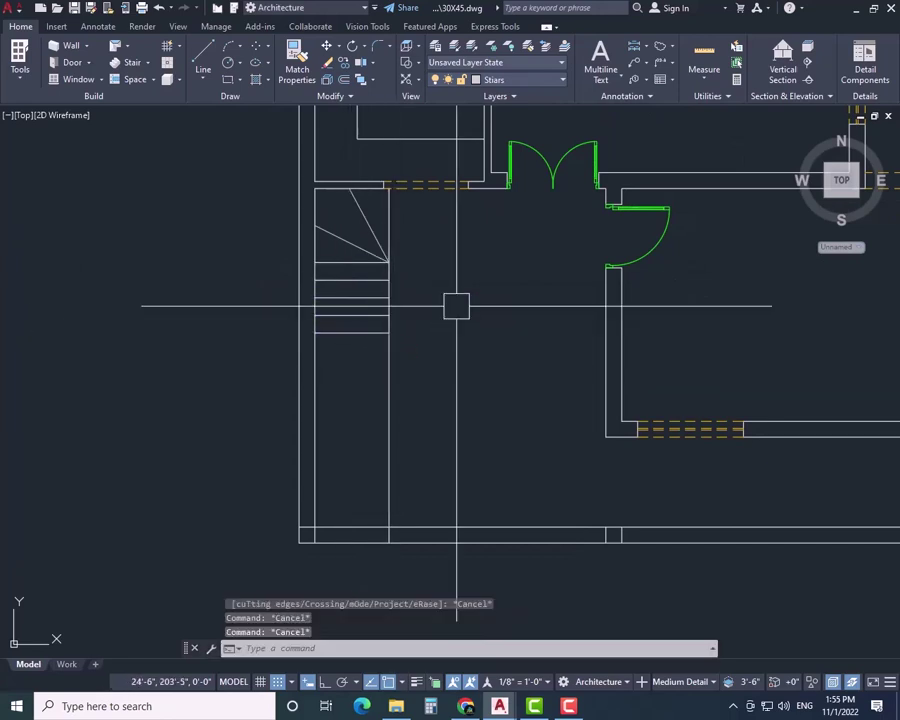
# - Offset three more stair treads downward from the last tread at 10" spacing
pyautogui.write('o')
pyautogui.press('Return')
pyautogui.press('Return')
pyautogui.click(361, 343)
pyautogui.click(361, 346)
pyautogui.click(360, 357)
pyautogui.click(360, 366)
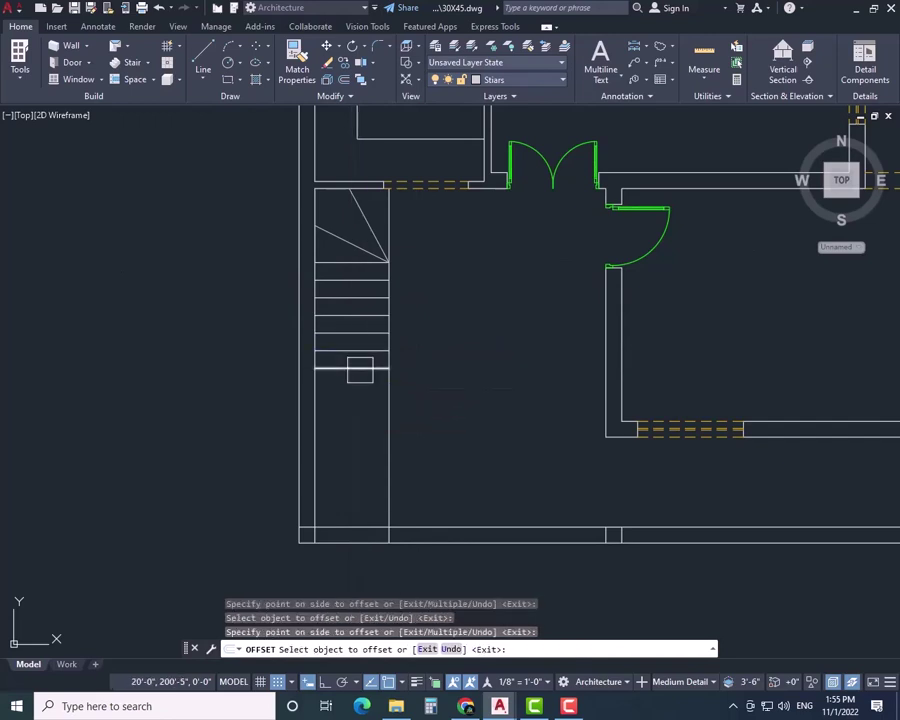
pyautogui.press('Escape')
# - Trim the stair's outer edge line below the lowest tread
pyautogui.write('tr')
pyautogui.press('Return')
pyautogui.moveTo(354, 450)
pyautogui.mouseDown(button='middle')
pyautogui.moveTo(392, 542)
pyautogui.moveTo(369, 307)
pyautogui.moveTo(383, 474)
pyautogui.mouseUp(button='middle')
pyautogui.press('Escape')
# - Change the linetype of the five lowest stair treads to dashed
pyautogui.click(349, 375)
pyautogui.click(348, 357)
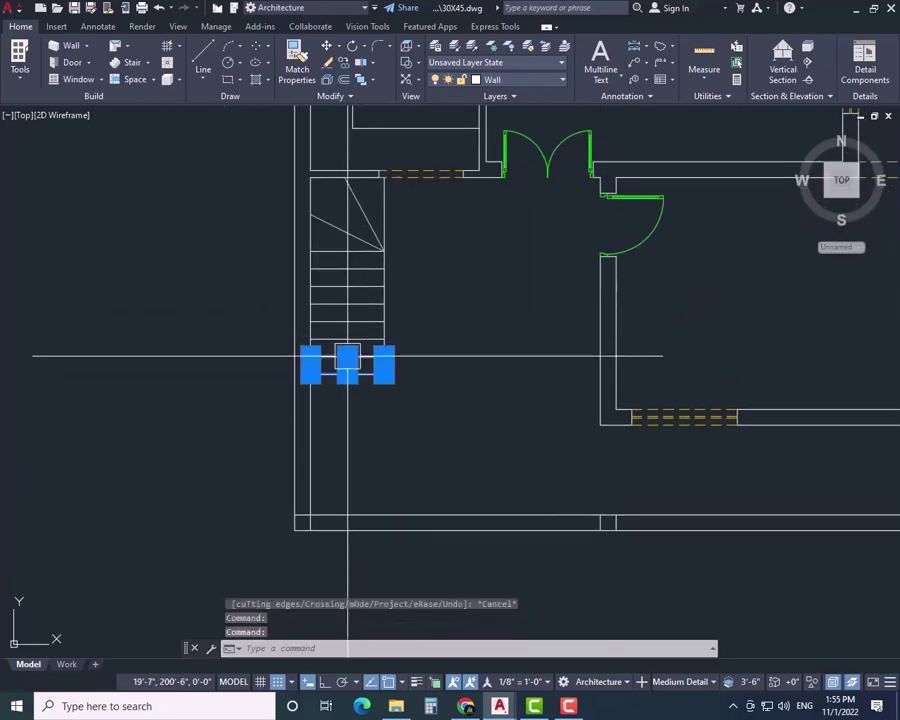
pyautogui.click(348, 339)
pyautogui.click(347, 321)
pyautogui.click(347, 304)
pyautogui.scroll(4, 336, 337)
pyautogui.doubleClick(336, 337)
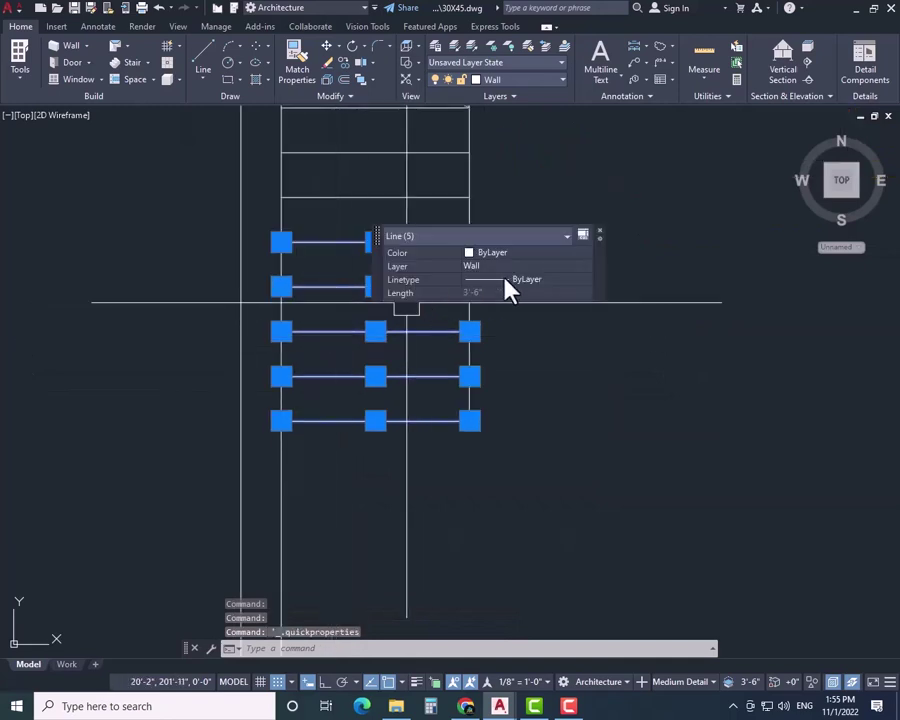
pyautogui.click(510, 280)
pyautogui.click(516, 377)
pyautogui.press('Escape')
pyautogui.press('Escape')
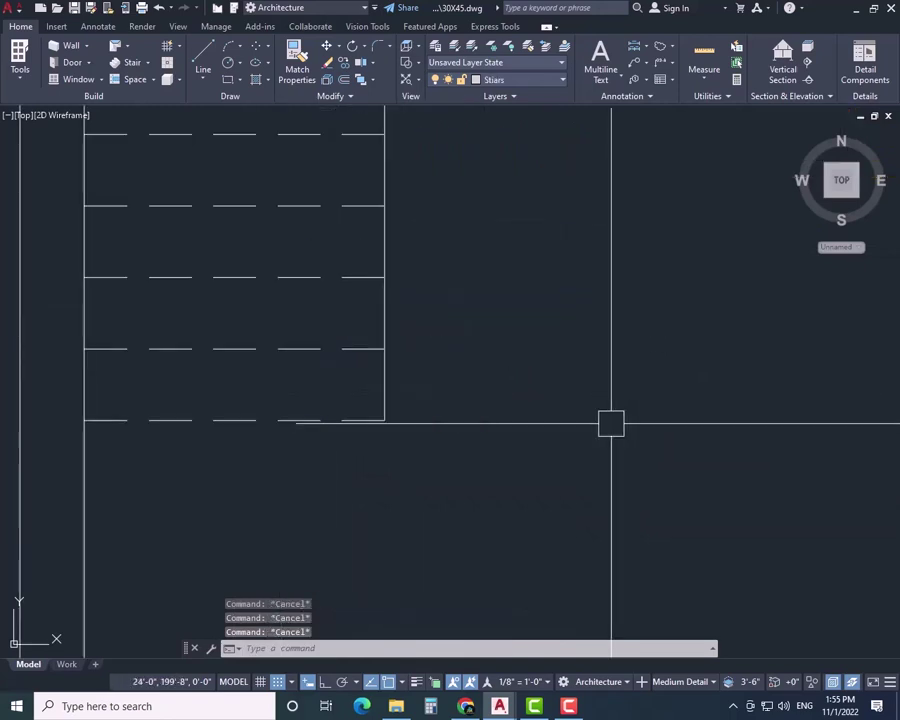
# - Put all the room name and size labels across the floor plan on the Text layer
pyautogui.scroll(-6, 464, 426)
pyautogui.scroll(4, 474, 421)
pyautogui.scroll(-2, 385, 423)
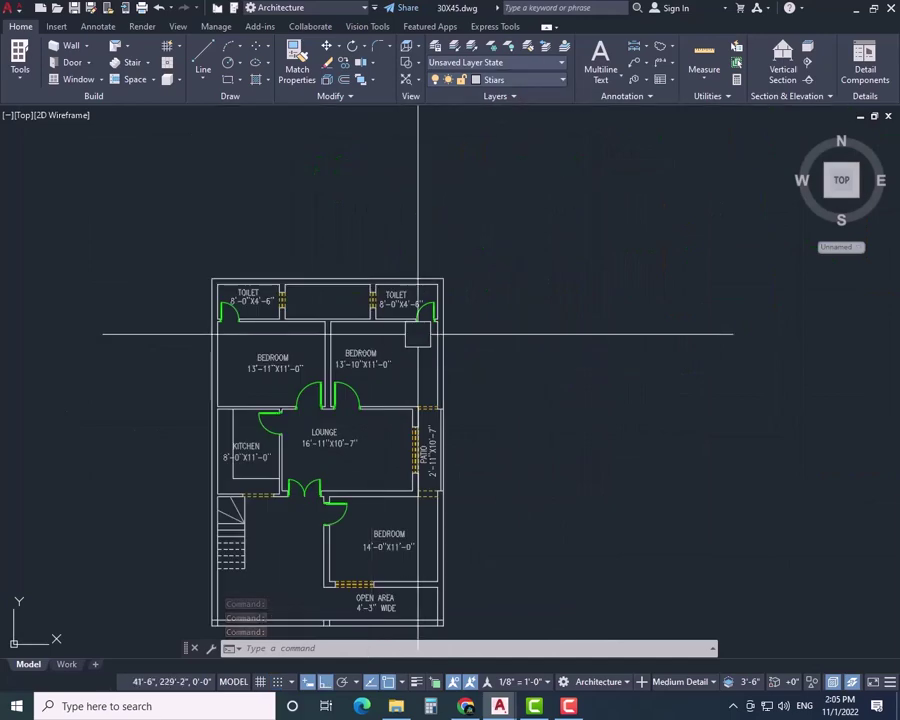
pyautogui.scroll(-2, 416, 338)
pyautogui.moveTo(412, 350); pyautogui.dragTo(495, 311, button='middle')
pyautogui.click(468, 309)
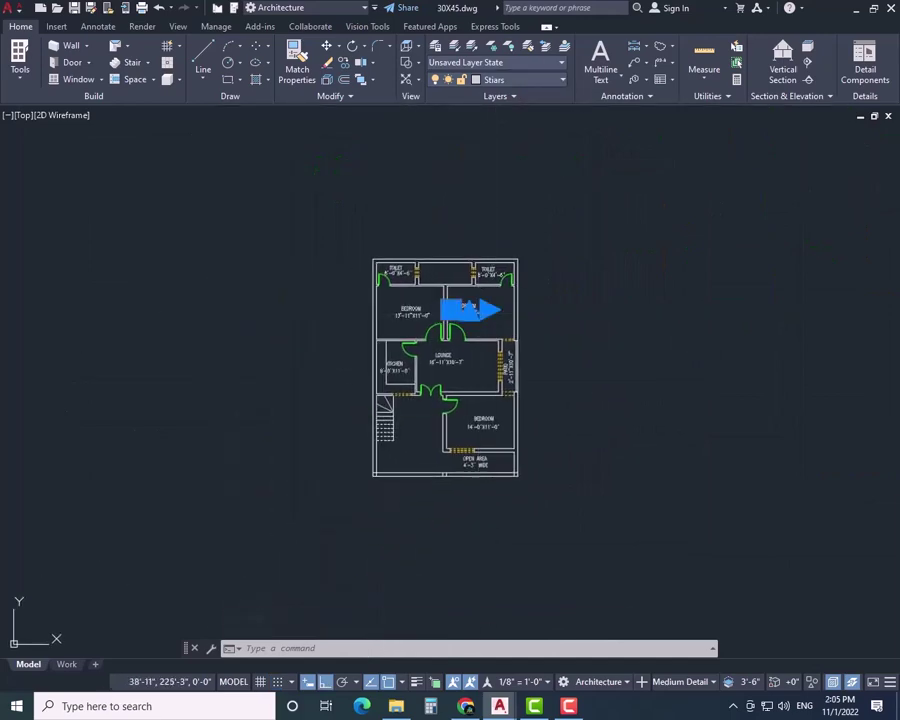
pyautogui.scroll(6, 469, 303)
pyautogui.click(464, 314)
pyautogui.click(556, 195)
pyautogui.click(543, 174)
pyautogui.click(165, 167)
pyautogui.click(177, 188)
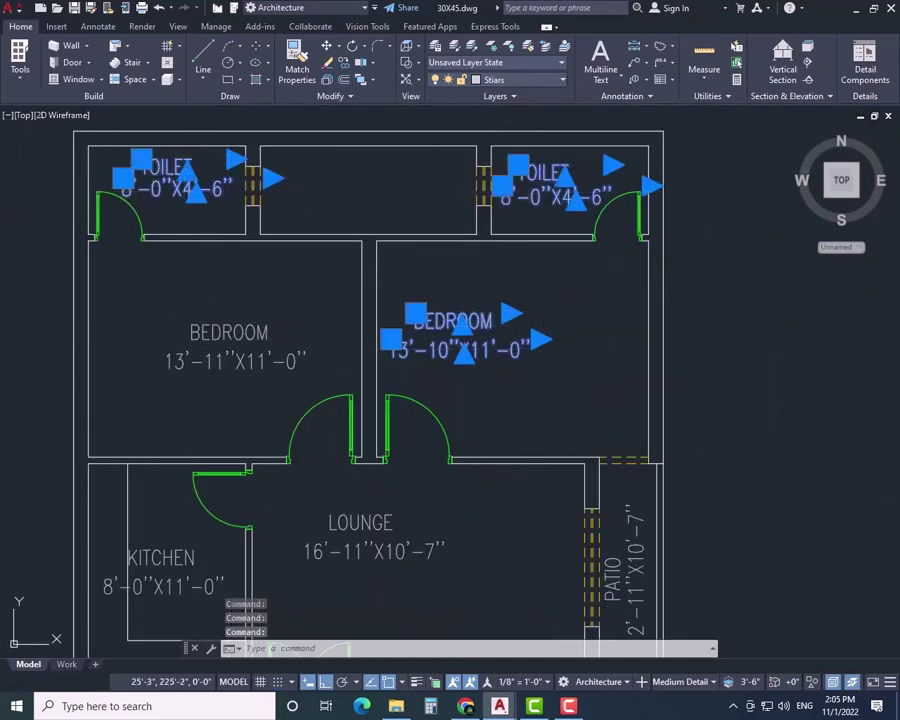
pyautogui.click(229, 332)
pyautogui.click(235, 361)
pyautogui.click(163, 586)
pyautogui.click(161, 557)
pyautogui.click(374, 551)
pyautogui.click(380, 519)
pyautogui.click(636, 569)
pyautogui.click(614, 572)
pyautogui.scroll(-2, 488, 544)
pyautogui.moveTo(487, 544); pyautogui.dragTo(521, 242, button='middle')
pyautogui.click(551, 388)
pyautogui.click(548, 408)
pyautogui.click(560, 80)
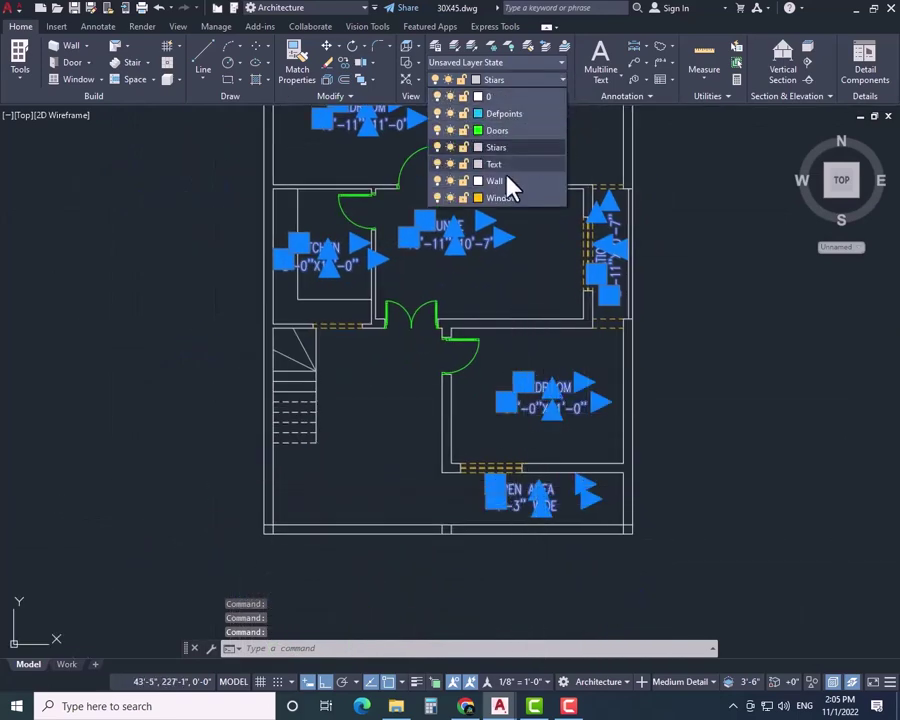
pyautogui.click(500, 165)
pyautogui.press('Escape')
pyautogui.press('Escape')
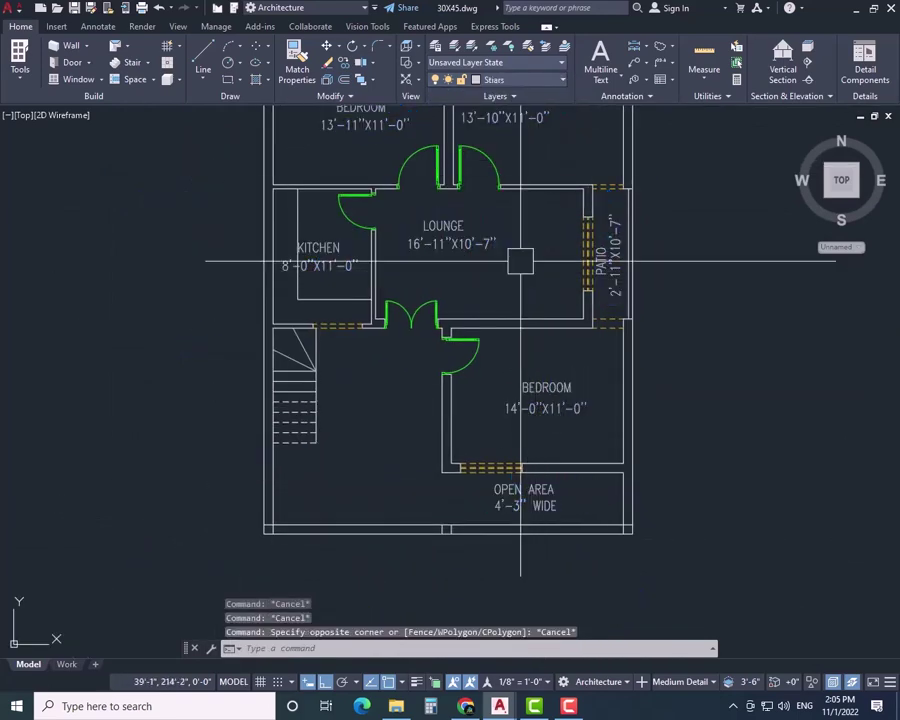
pyautogui.press('Escape')
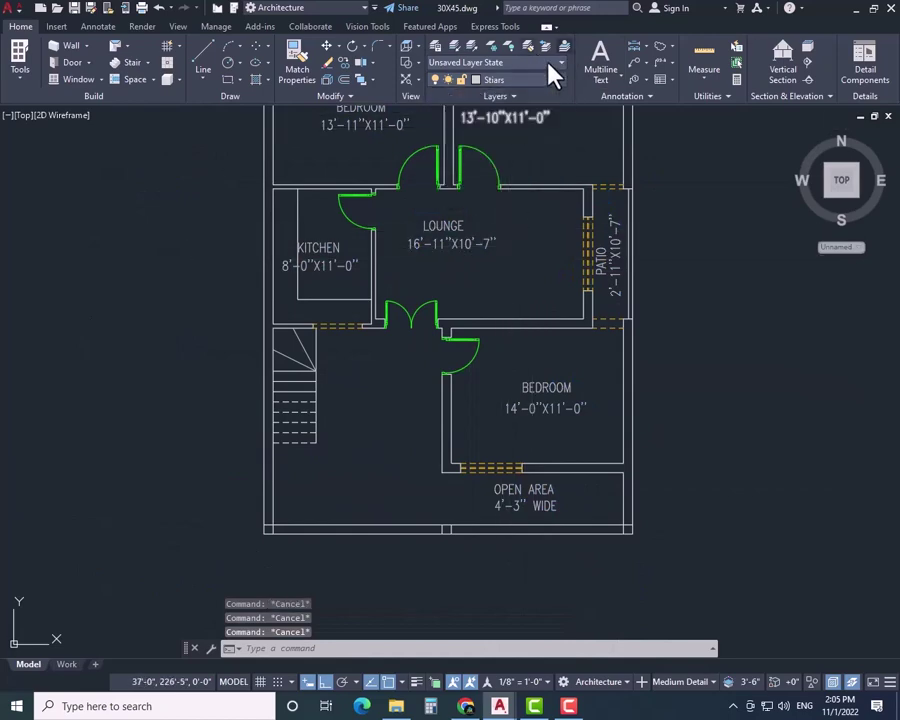
# - Set the Text layer's colour to red
pyautogui.click(541, 80)
pyautogui.click(478, 166)
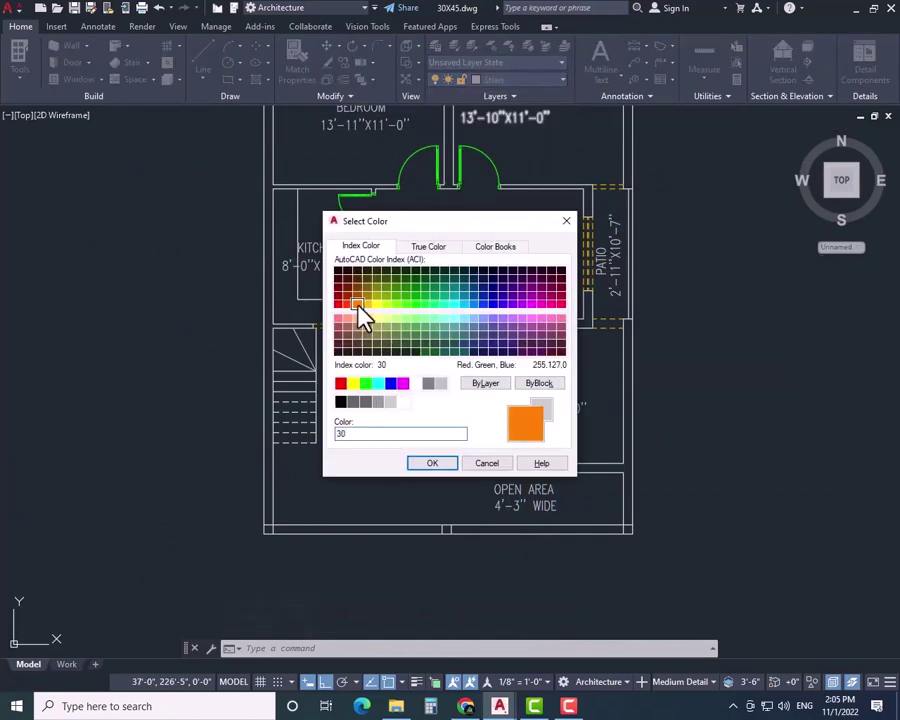
pyautogui.click(432, 463)
pyautogui.press('Escape')
pyautogui.press('Escape')
# - Paste a copy of the bedroom label beside the staircase and change its title to STAIRS
pyautogui.scroll(-2, 233, 366)
pyautogui.moveTo(233, 366); pyautogui.dragTo(279, 297, button='middle')
pyautogui.scroll(4, 376, 338)
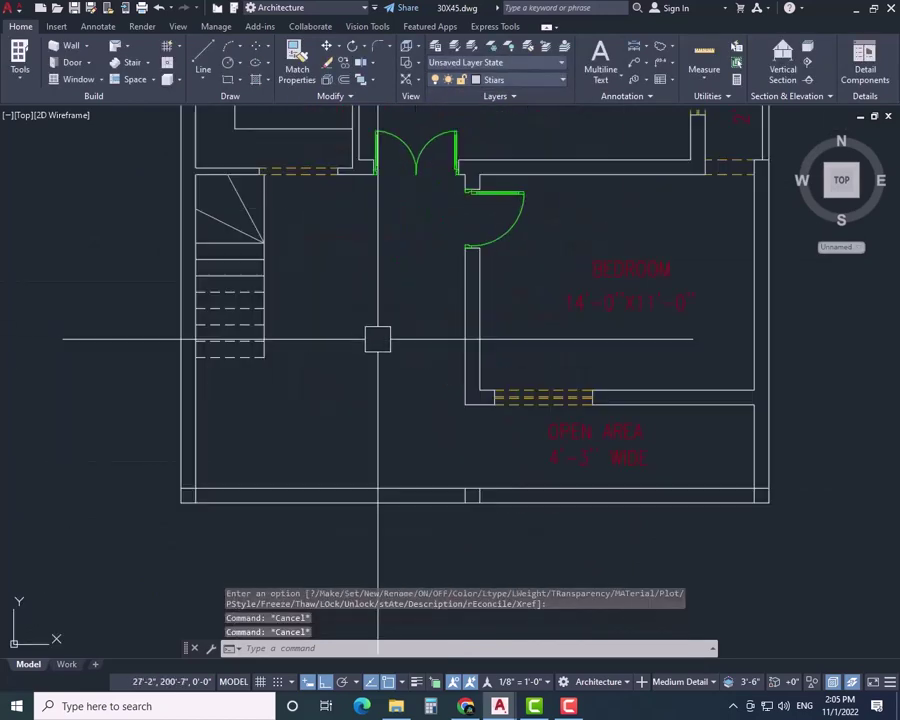
pyautogui.moveTo(376, 338); pyautogui.dragTo(532, 350, button='middle')
pyautogui.scroll(-2, 532, 350)
pyautogui.scroll(2, 501, 305)
pyautogui.moveTo(501, 305); pyautogui.dragTo(412, 297, button='middle')
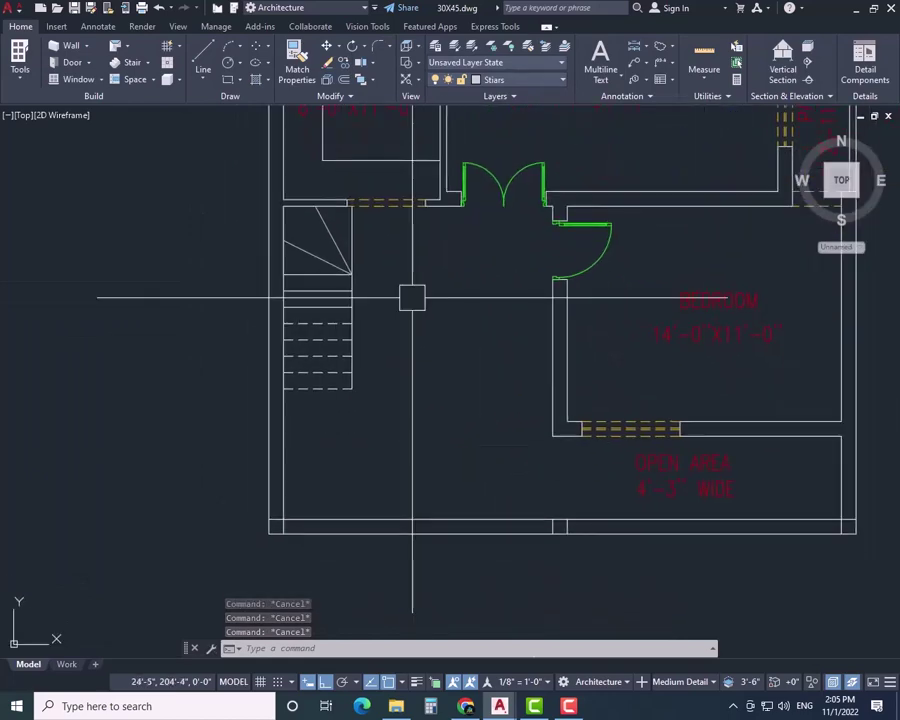
pyautogui.scroll(6, 316, 306)
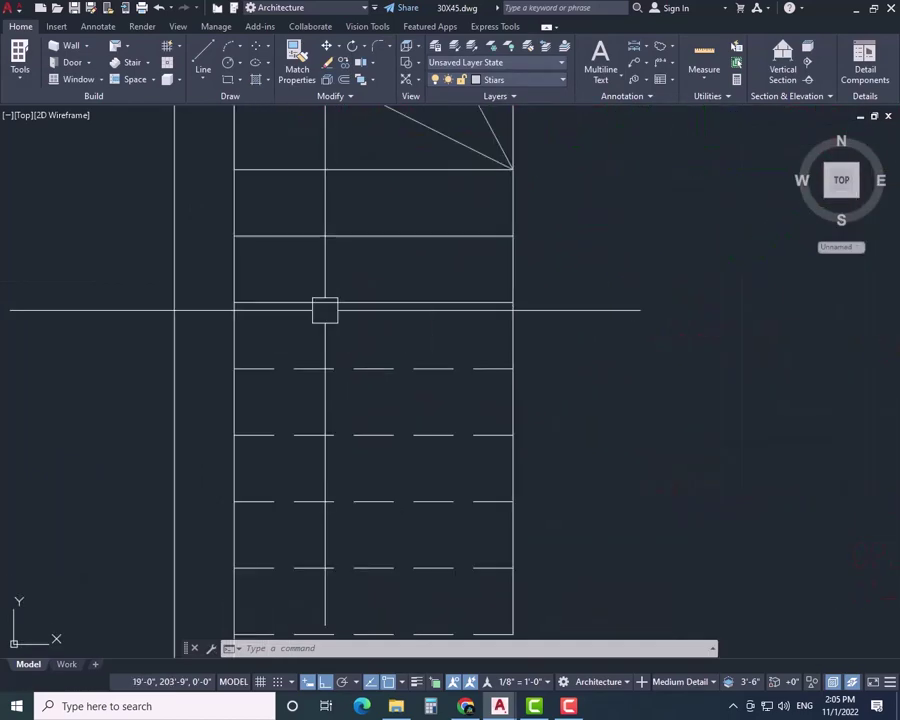
pyautogui.scroll(-4, 518, 300)
pyautogui.moveTo(518, 300); pyautogui.dragTo(373, 300, button='middle')
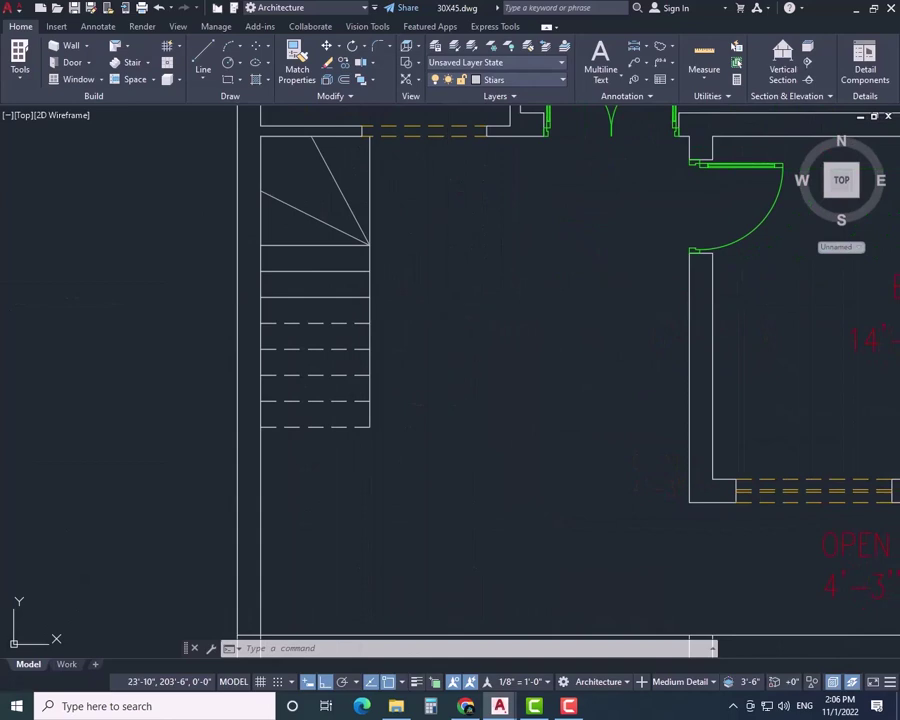
pyautogui.hotkey('ctrl', 'v')
pyautogui.click(498, 290)
pyautogui.doubleClick(550, 272)
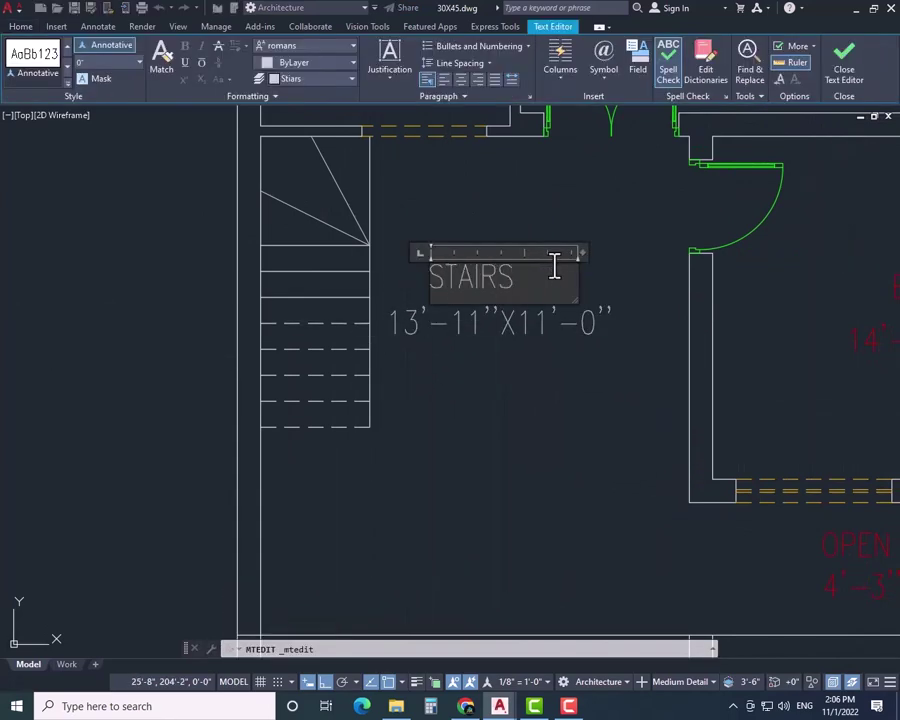
pyautogui.press('Escape')
# - Replace the size line under the STAIRS title with 3'-6" WIDE
pyautogui.doubleClick(500, 328)
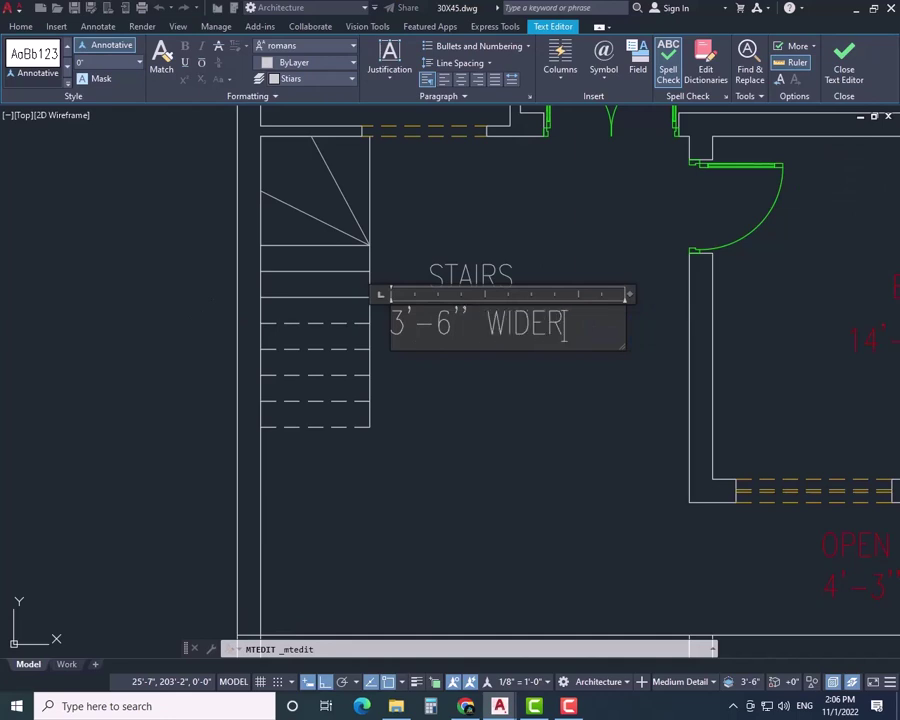
pyautogui.press('BackSpace')
pyautogui.press('Return')
pyautogui.press('BackSpace')
pyautogui.press('Escape')
# - Rotate both lines of the stair label 90 degrees so they read vertically
pyautogui.click(533, 236)
pyautogui.click(509, 318)
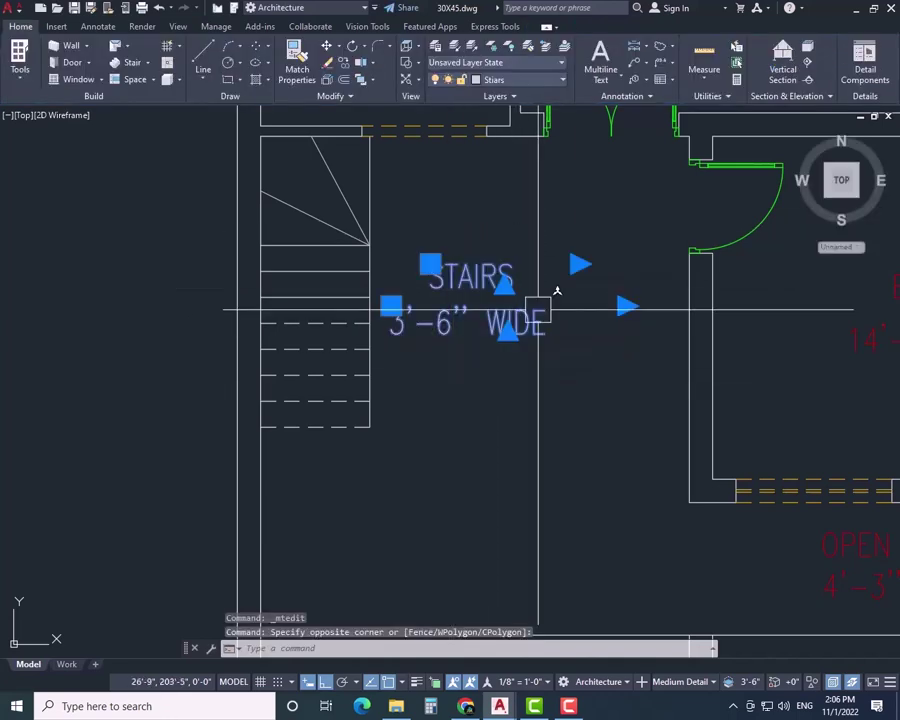
pyautogui.write('ro')
pyautogui.press('Return')
pyautogui.click(628, 326)
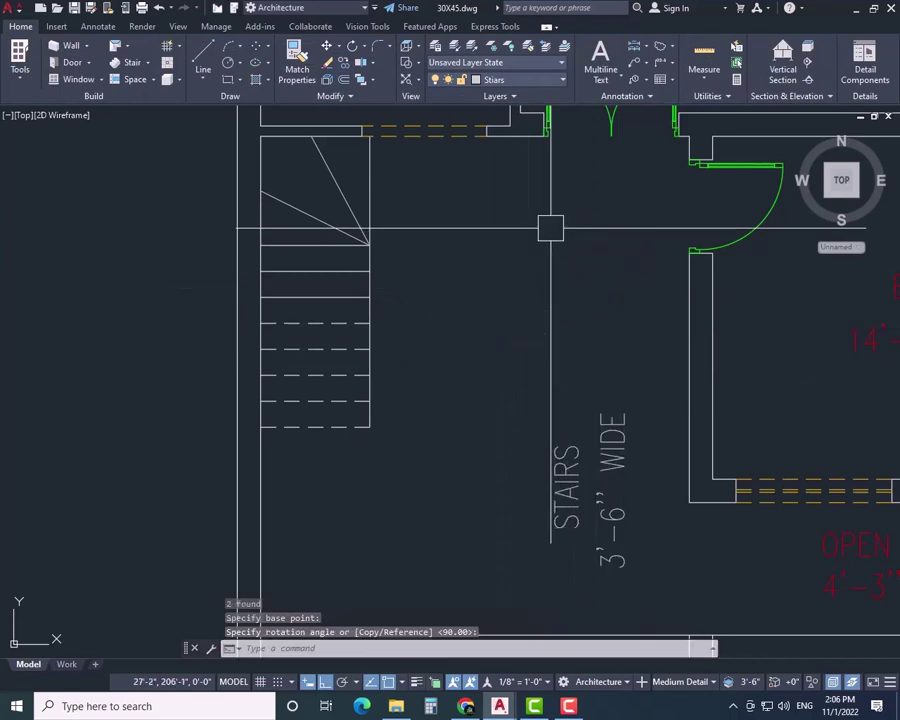
# - Move the STAIRS title and its width text next to the stair's outer edge
pyautogui.click(572, 494)
pyautogui.moveTo(572, 494); pyautogui.dragTo(399, 296)
pyautogui.click(611, 492)
pyautogui.moveTo(611, 492); pyautogui.dragTo(488, 368)
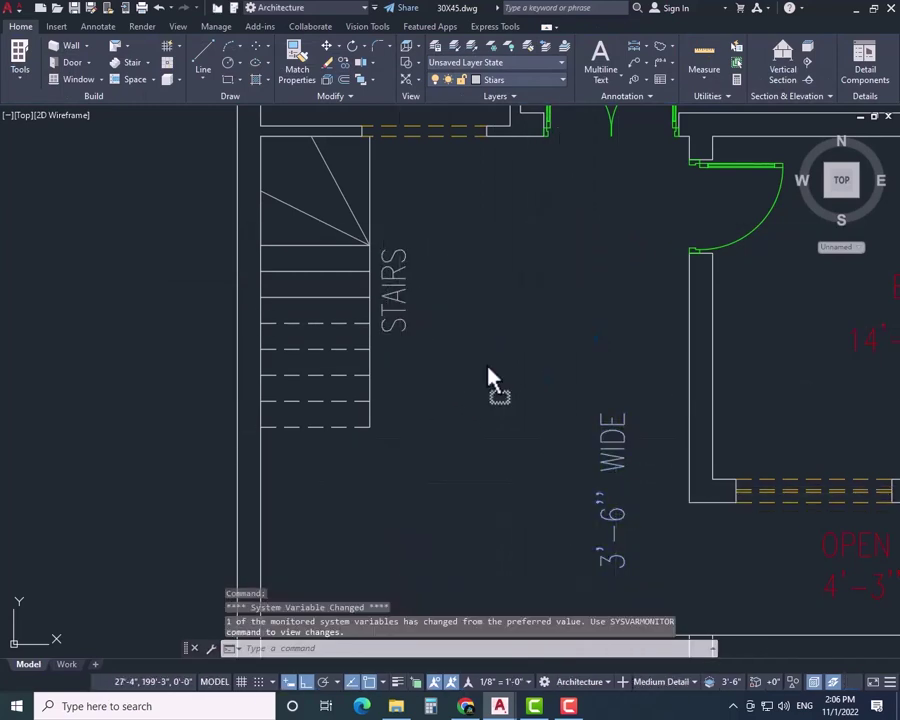
pyautogui.moveTo(440, 310); pyautogui.dragTo(440, 312)
# - Put both lines of the stair label on the Text layer
pyautogui.click(495, 79)
pyautogui.click(492, 163)
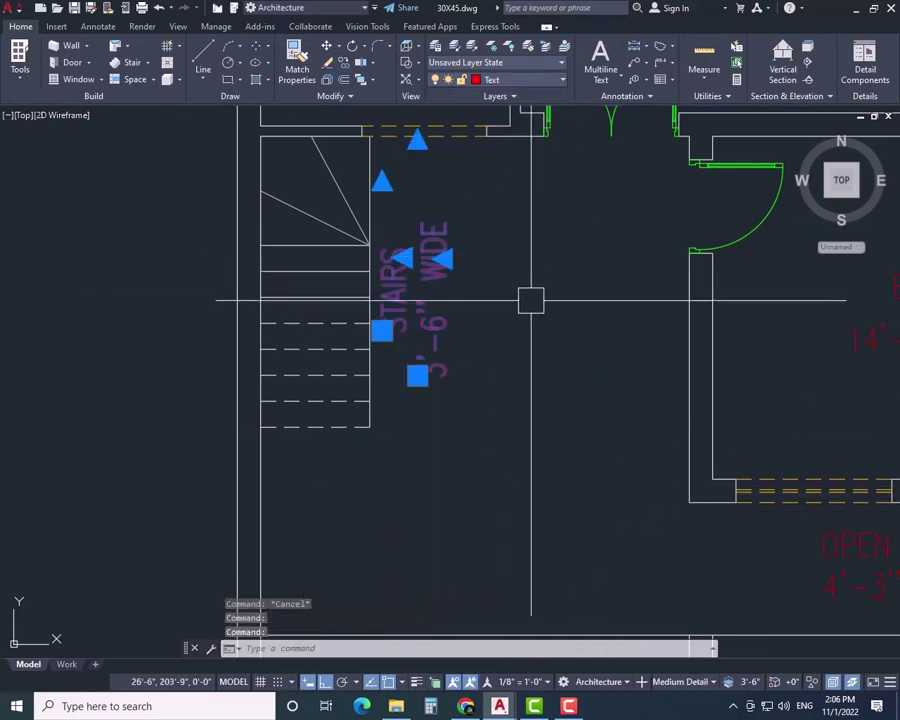
pyautogui.press('Escape')
pyautogui.press('Escape')
# - Make Text the current layer and add a linear dimension across the clear width of the stair area
pyautogui.scroll(-4, 521, 345)
pyautogui.moveTo(521, 345); pyautogui.dragTo(470, 293, button='middle')
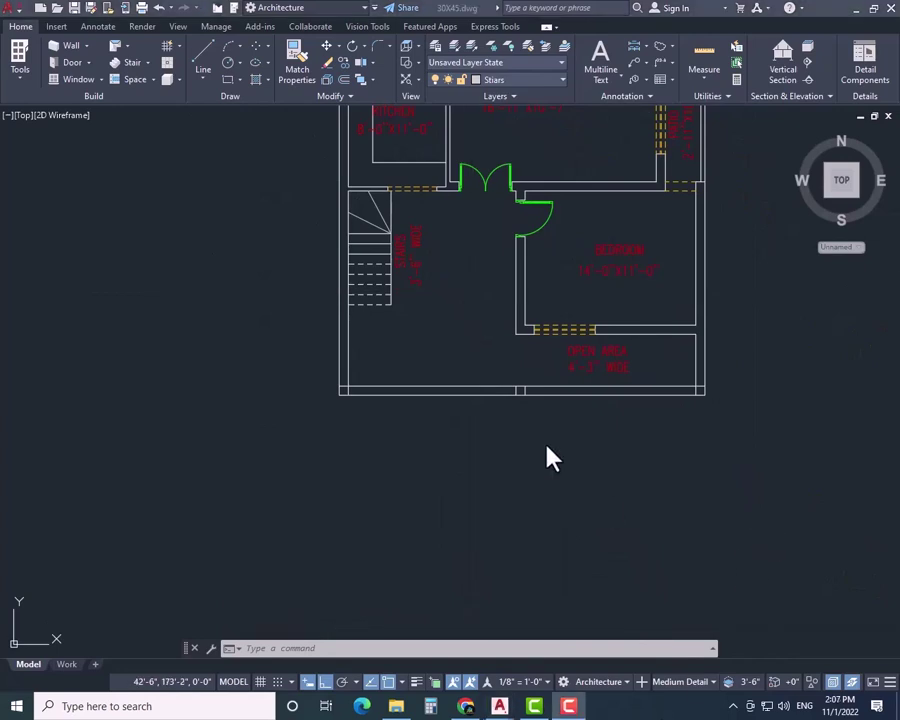
pyautogui.scroll(-2, 622, 618)
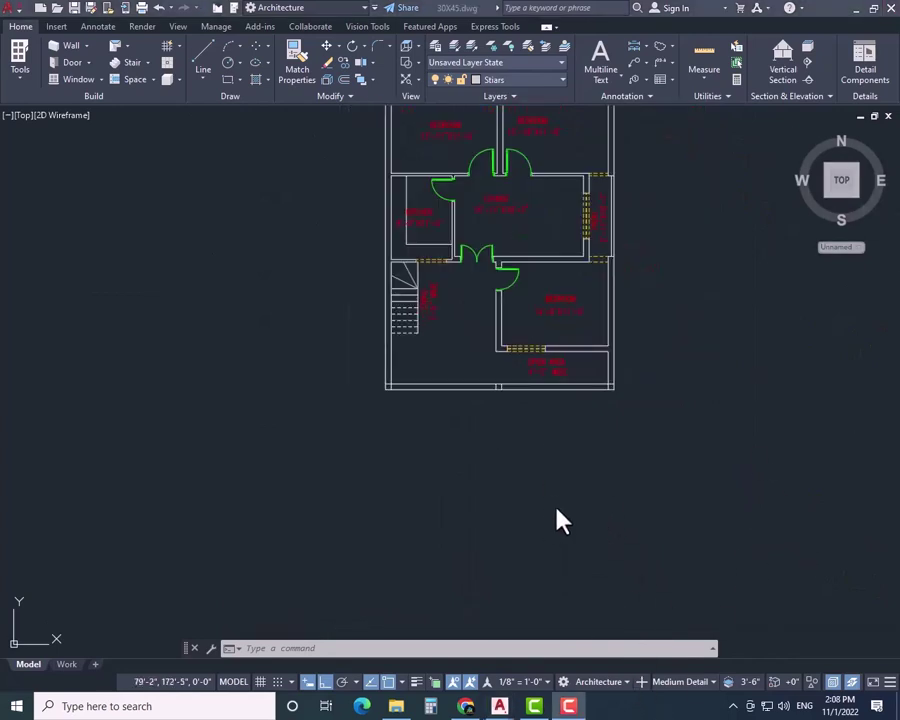
pyautogui.scroll(2, 476, 338)
pyautogui.click(525, 80)
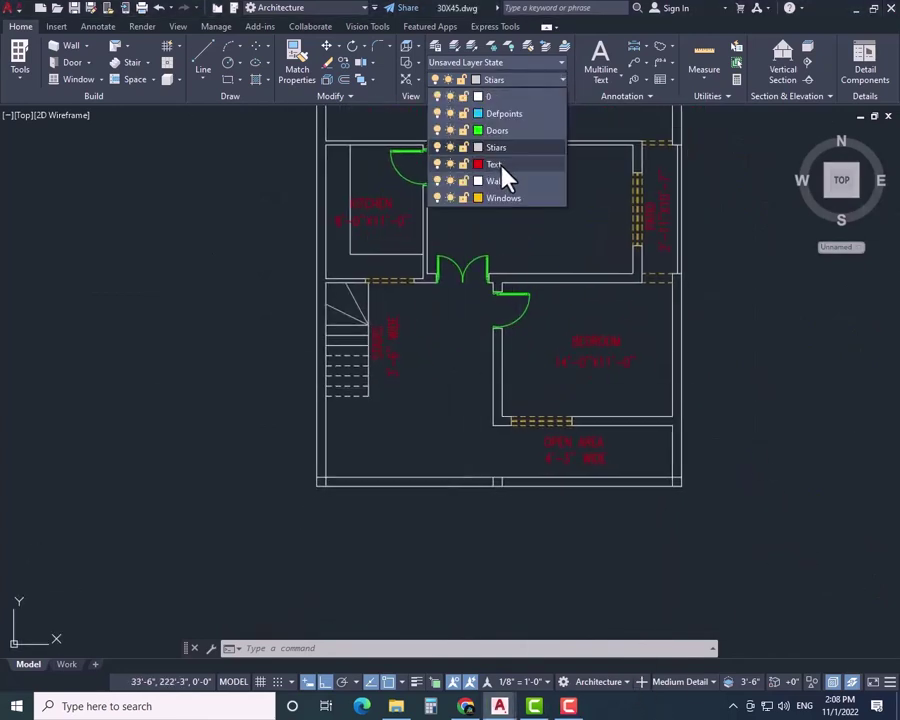
pyautogui.click(502, 166)
pyautogui.write('dli')
pyautogui.press('Return')
pyautogui.click(325, 437)
pyautogui.click(494, 437)
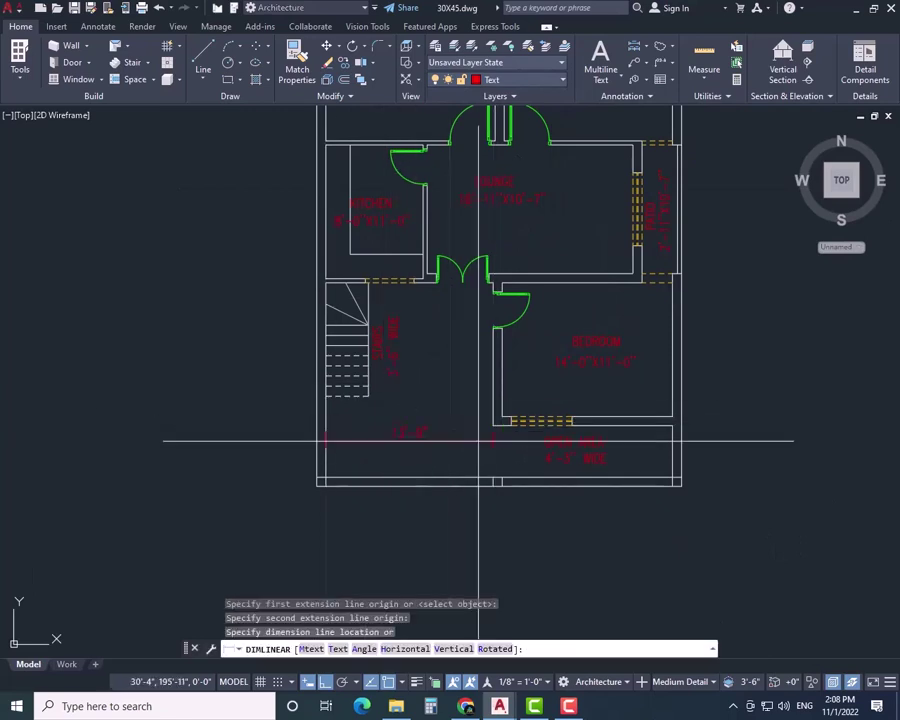
pyautogui.click(478, 441)
# - Add a vertical linear dimension for the clear depth of the stair area, placed outside the side wall
pyautogui.press('Return')
pyautogui.click(424, 283)
pyautogui.click(420, 478)
pyautogui.click(268, 467)
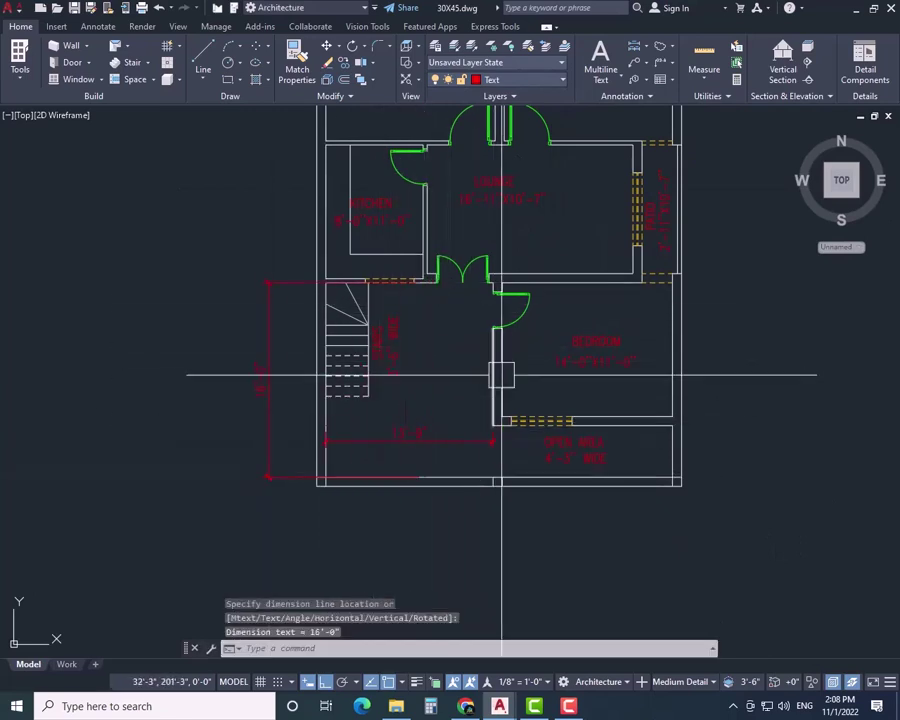
pyautogui.press('Escape')
pyautogui.press('Escape')
# - Paste a copy of the bedroom label into the stair area and change its size line to 13'-9"X16'-0"
pyautogui.hotkey('ctrl', 'v')
pyautogui.click(384, 406)
pyautogui.doubleClick(429, 405)
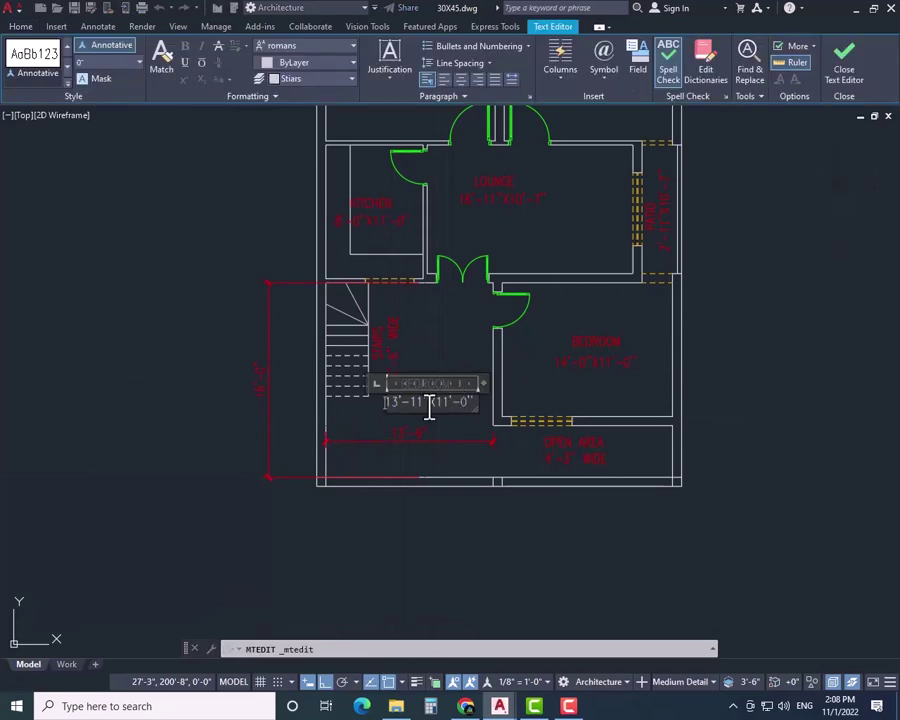
pyautogui.write('6')
pyautogui.click(653, 356)
# - Change the pasted label's title from BEDROOM to PORCH
pyautogui.doubleClick(434, 384)
pyautogui.press('BackSpace')
pyautogui.press('BackSpace')
pyautogui.press('BackSpace')
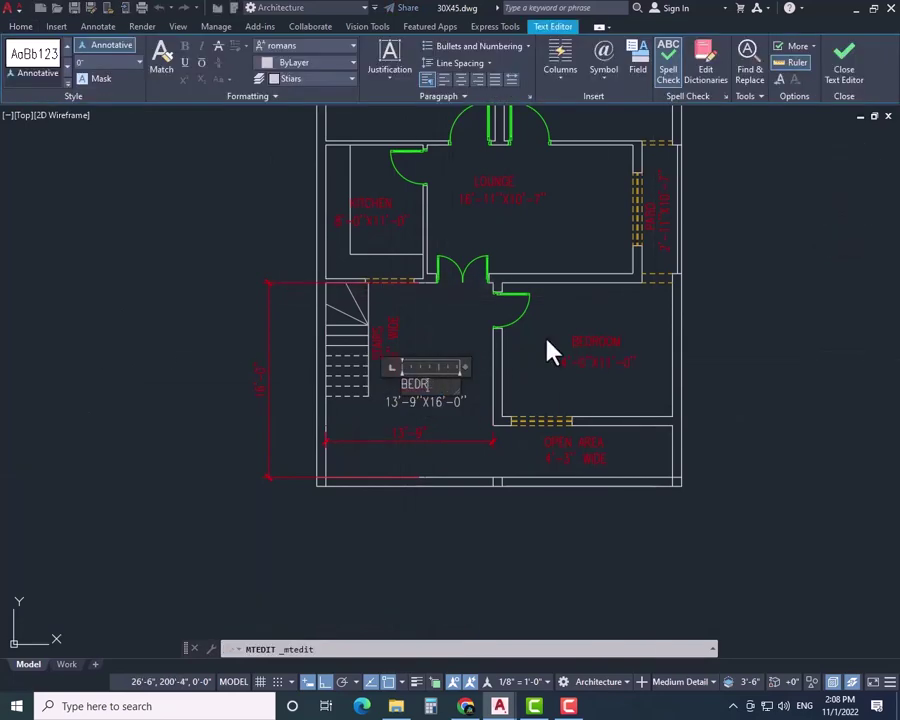
pyautogui.press('BackSpace')
pyautogui.press('BackSpace')
pyautogui.press('BackSpace')
pyautogui.press('BackSpace')
pyautogui.write('PORCH')
pyautogui.click(547, 350)
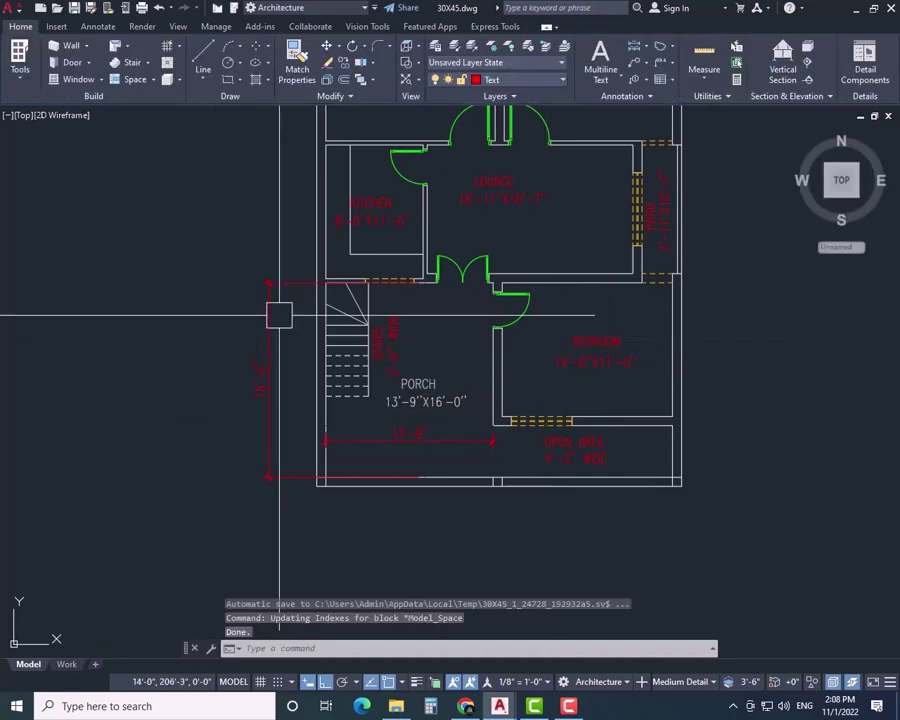
# - Delete the two linear dimensions that measure the porch's depth and width
pyautogui.click(275, 316)
pyautogui.press('Delete')
pyautogui.click(457, 441)
pyautogui.press('Delete')
# - Put the porch label on the Text layer and shift both its lines slightly lower
pyautogui.click(450, 402)
pyautogui.click(435, 377)
pyautogui.click(525, 80)
pyautogui.click(518, 164)
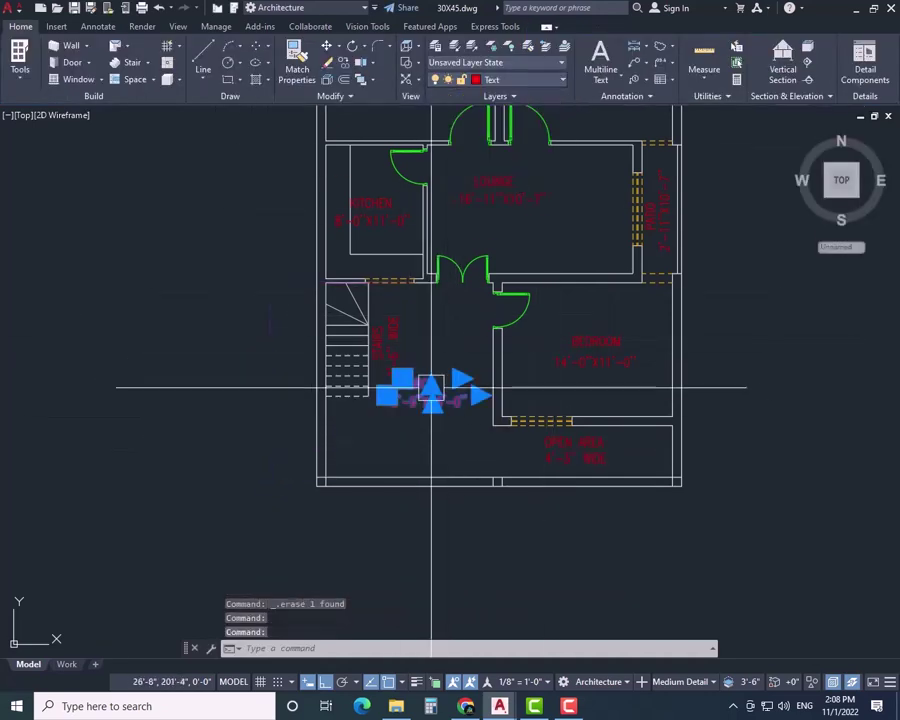
pyautogui.press('Escape')
pyautogui.press('Escape')
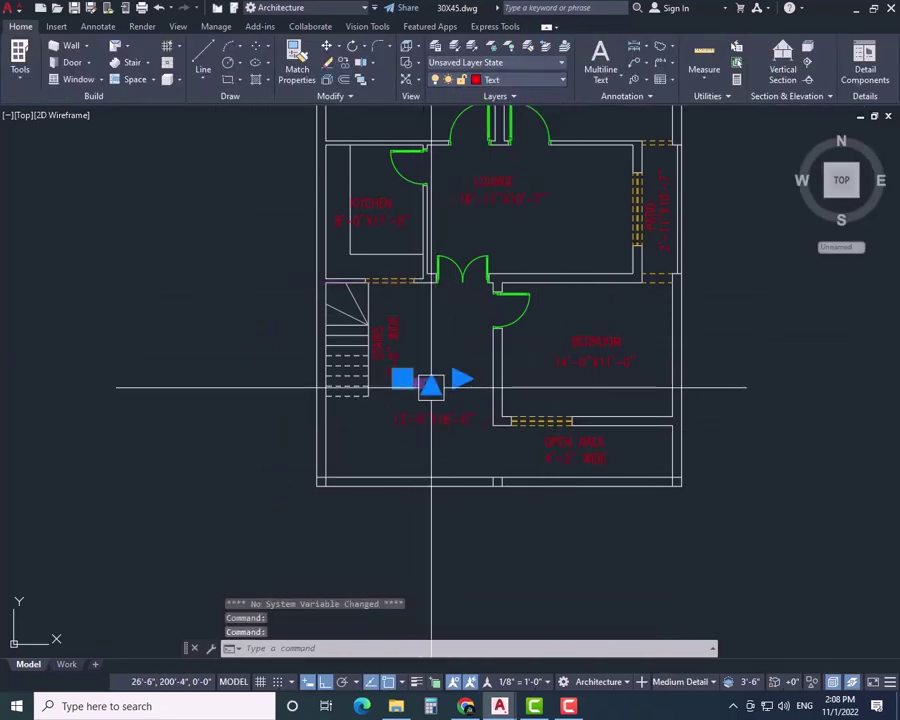
pyautogui.scroll(4, 426, 396)
pyautogui.scroll(-5, 432, 433)
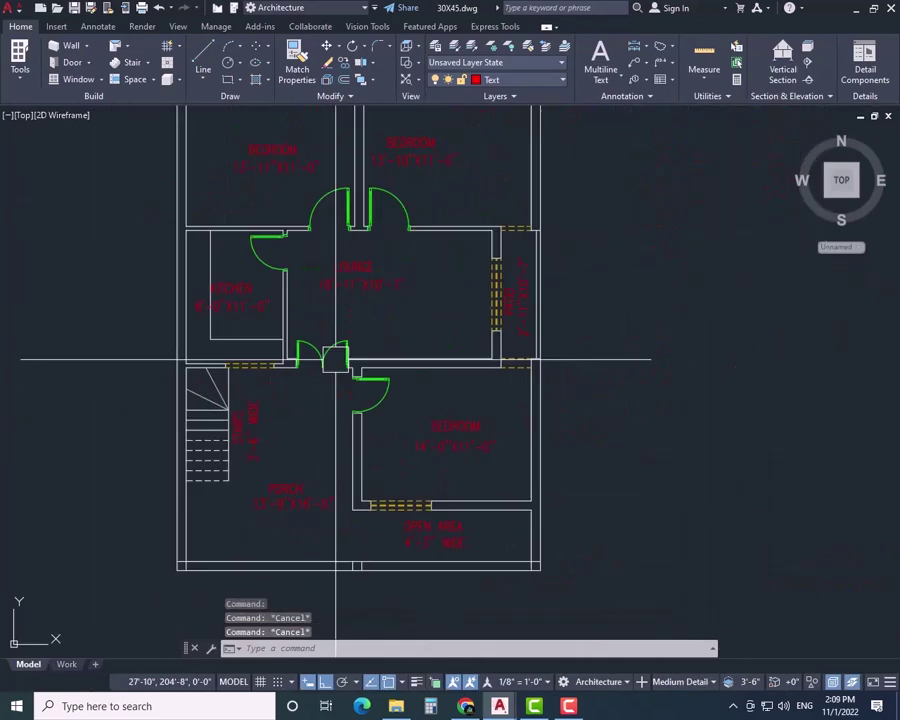
# - Make Wall the current layer and extend the short wall line above the front bedroom door up to the lounge wall's upper line
pyautogui.click(520, 80)
pyautogui.click(490, 177)
pyautogui.scroll(10, 375, 379)
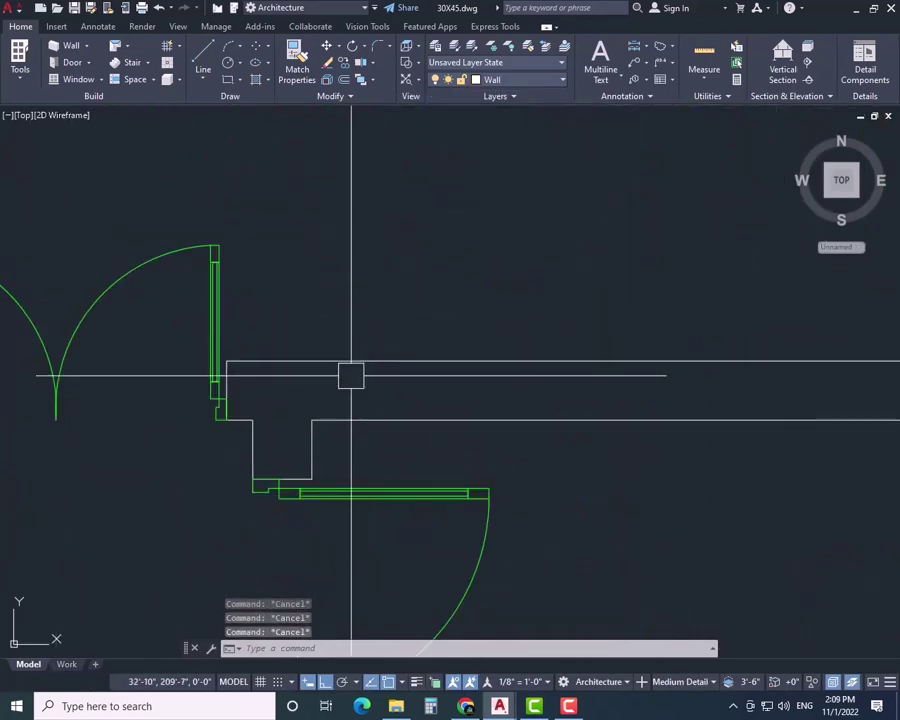
pyautogui.write('ex')
pyautogui.press('Return')
pyautogui.press('Escape')
pyautogui.write('o')
pyautogui.press('Return')
pyautogui.write("1'")
pyautogui.press('Return')
pyautogui.click(311, 398)
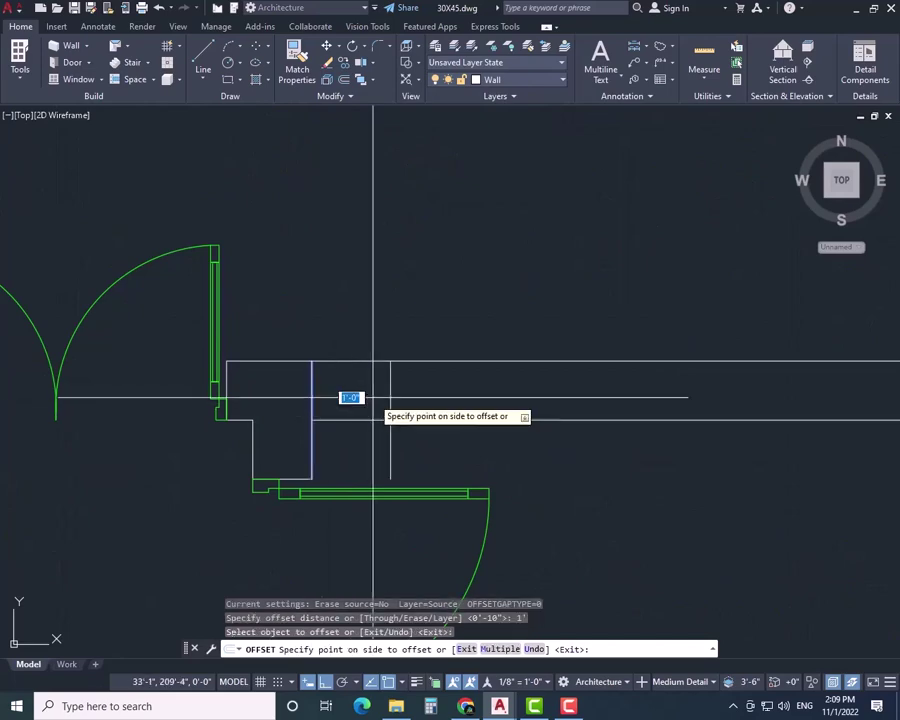
pyautogui.press('Escape')
# - Offset the extended wall line above the front bedroom door 1'6" toward the bedroom
pyautogui.press('Return')
pyautogui.write("1'6")
pyautogui.press('Return')
pyautogui.click(311, 394)
pyautogui.click(333, 394)
pyautogui.press('Escape')
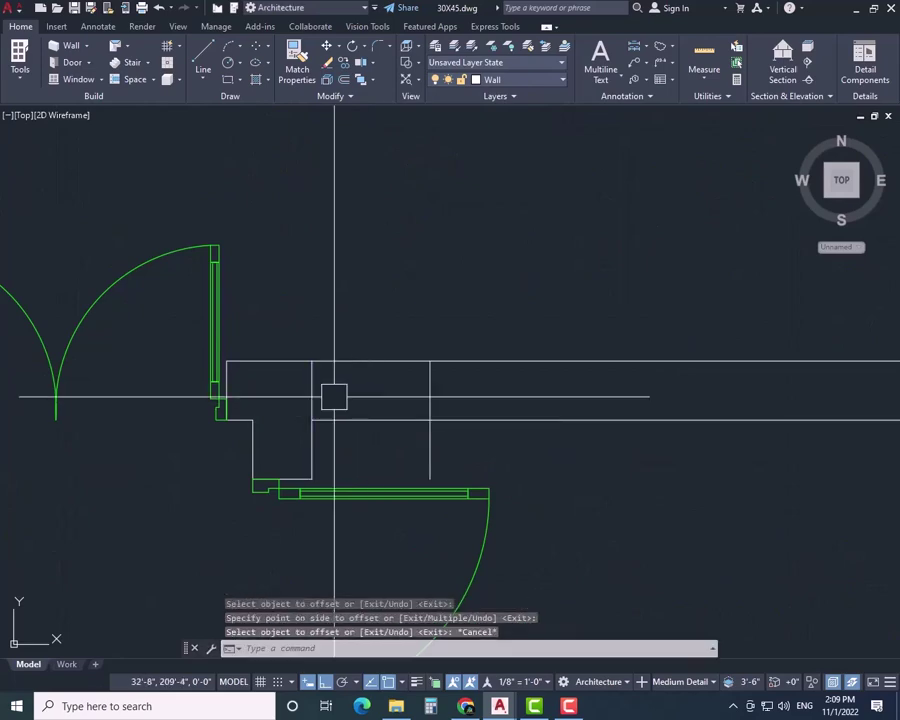
# - Trim off the part of the offset line that runs below the lounge wall above the front bedroom door
pyautogui.write('ex')
pyautogui.press('Return')
pyautogui.press('Escape')
pyautogui.press('Escape')
pyautogui.write('tr')
pyautogui.press('Return')
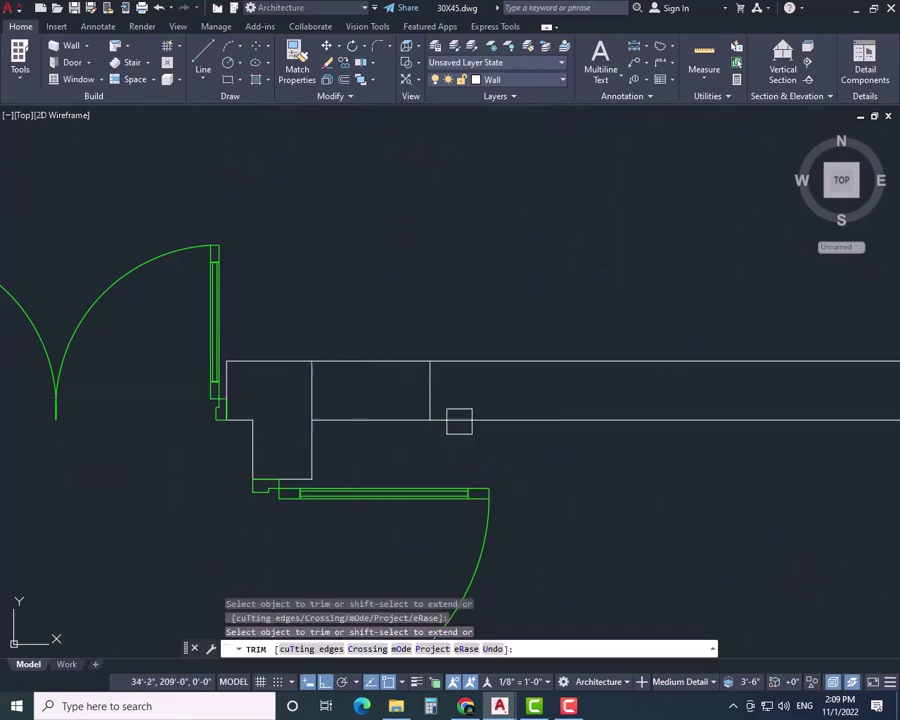
pyautogui.press('Escape')
# - Extend the lounge-side line of the patio wall down to the bedroom wall's lower line and offset it 1'6" toward the lounge
pyautogui.scroll(-6, 613, 514)
pyautogui.moveTo(613, 514); pyautogui.dragTo(435, 471, button='middle')
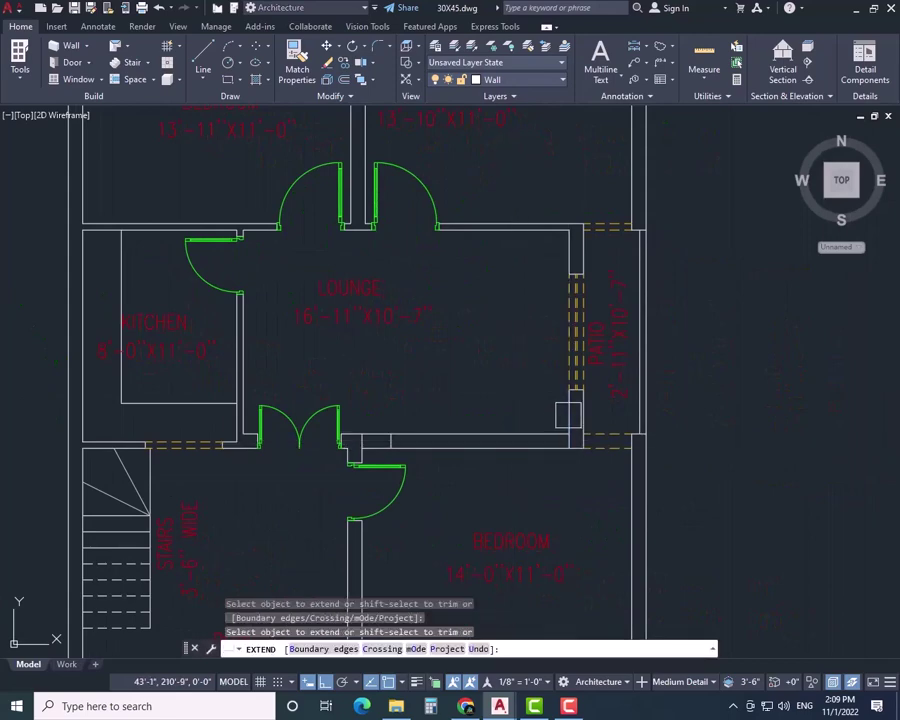
pyautogui.press('Escape')
pyautogui.write('o')
pyautogui.press('Return')
pyautogui.write("1'6")
pyautogui.press('Return')
pyautogui.press('Escape')
pyautogui.scroll(-2, 536, 413)
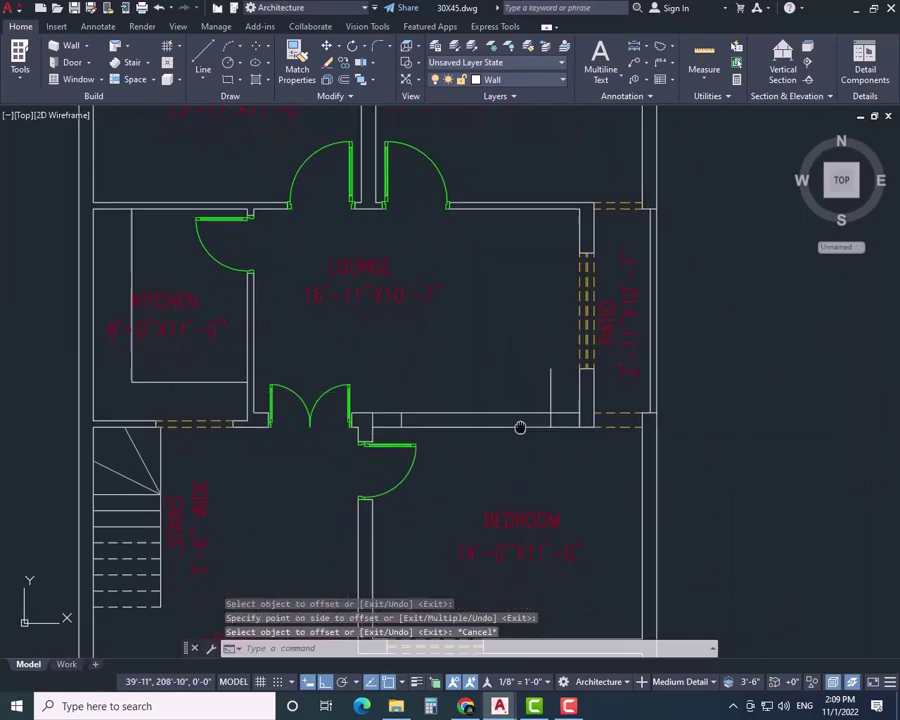
pyautogui.scroll(6, 516, 416)
pyautogui.write('dli')
pyautogui.press('Return')
pyautogui.click(276, 379)
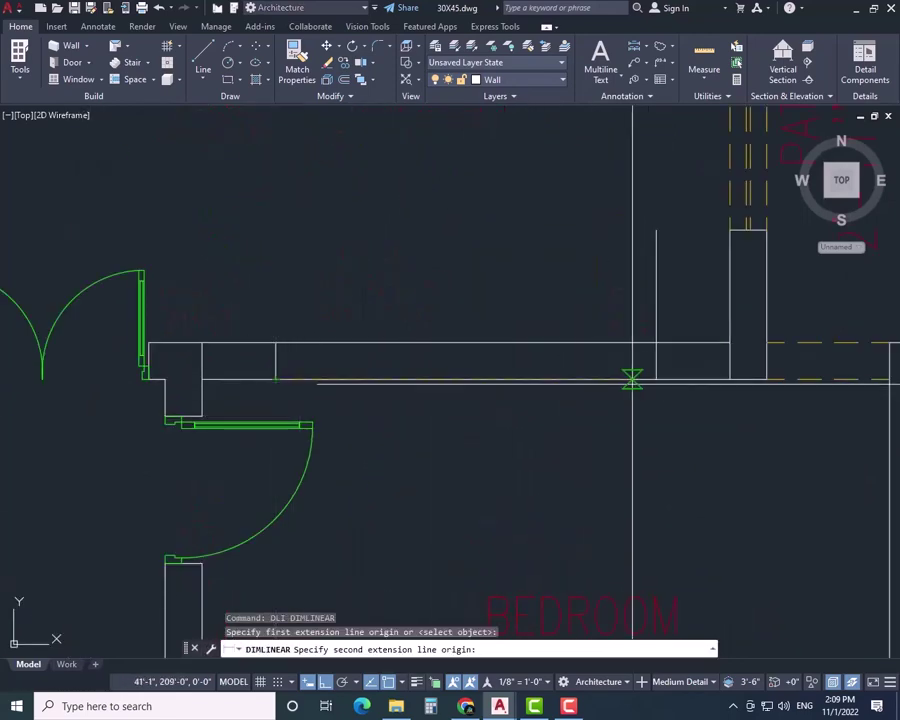
pyautogui.press('Escape')
# - Trim the lounge-bedroom wall between the two offset lines to leave an opening, and clear the leftover lines inside both wall corners
pyautogui.write('TR')
pyautogui.press('Return')
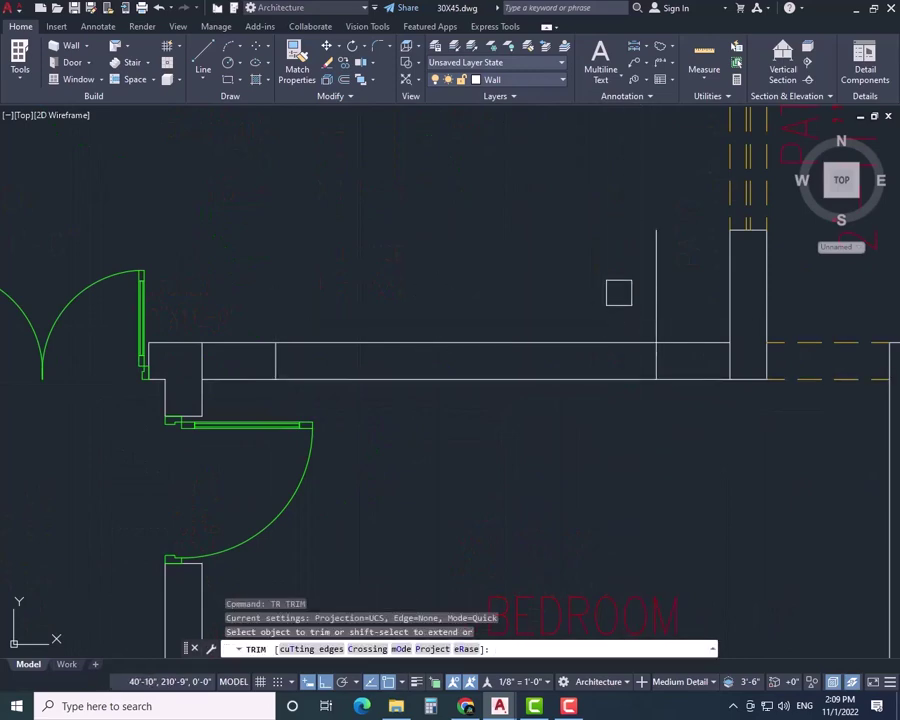
pyautogui.press('Return')
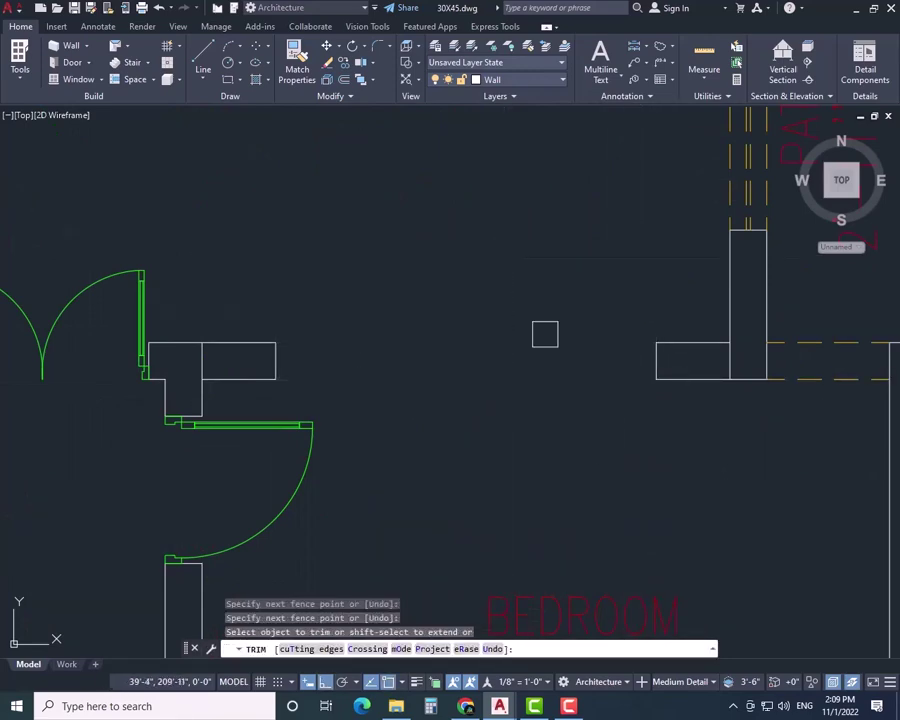
pyautogui.press('Escape')
pyautogui.press('Escape')
pyautogui.write('TR')
pyautogui.press('Return')
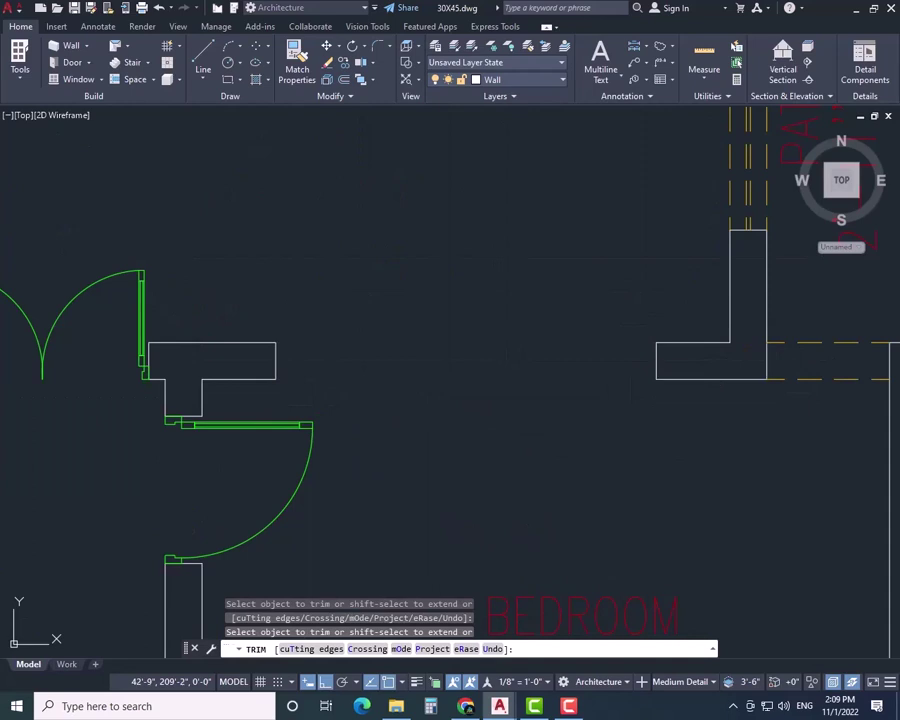
pyautogui.press('Escape')
# - Draw two horizontal lines across the opening between the lounge and front bedroom, joining the upper and lower wall corners
pyautogui.write('L')
pyautogui.press('Return')
pyautogui.press('Escape')
pyautogui.click(276, 343)
pyautogui.click(656, 343)
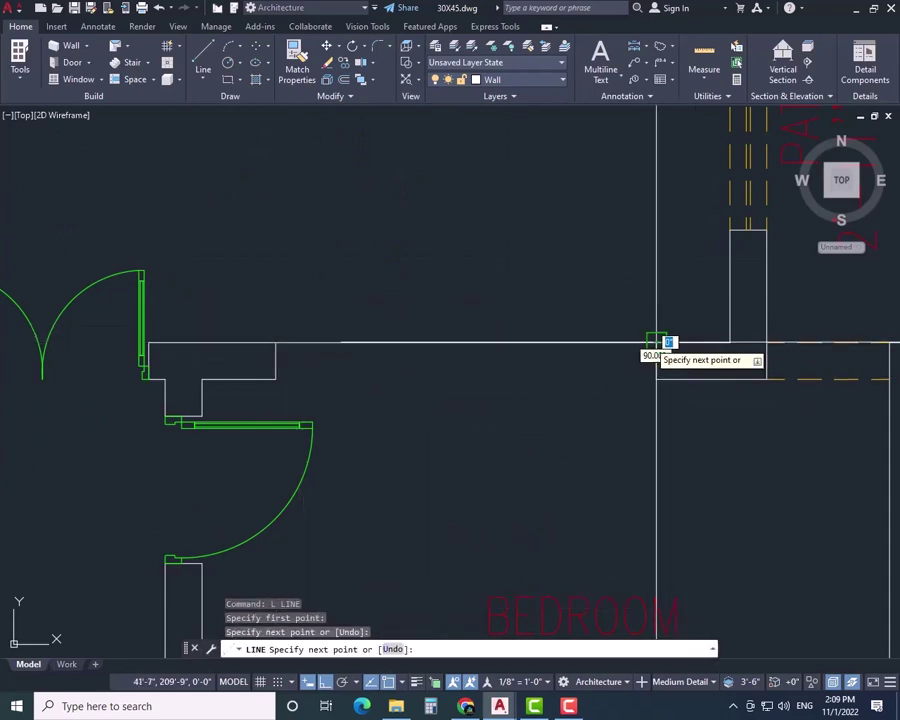
pyautogui.press('Return')
pyautogui.press('Return')
pyautogui.click(276, 379)
pyautogui.click(656, 379)
pyautogui.press('Escape')
# - Change both lines across the lounge-bedroom opening to a dashed linetype
pyautogui.click(541, 342)
pyautogui.click(522, 379)
pyautogui.rightClick(531, 380)
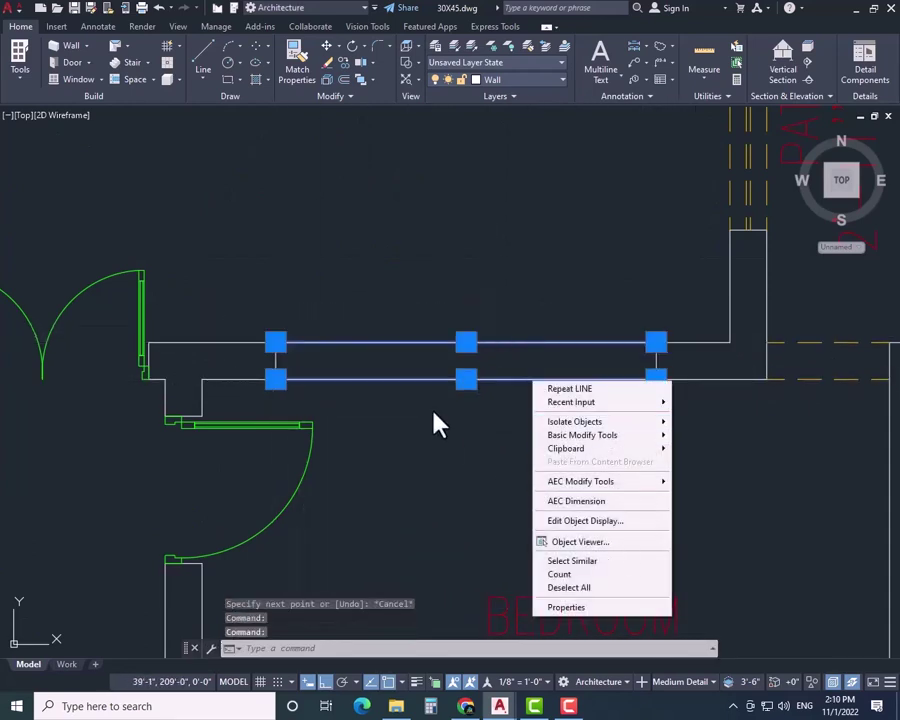
pyautogui.click(434, 412)
pyautogui.doubleClick(518, 345)
pyautogui.click(600, 325)
pyautogui.click(588, 413)
pyautogui.scroll(-3, 518, 474)
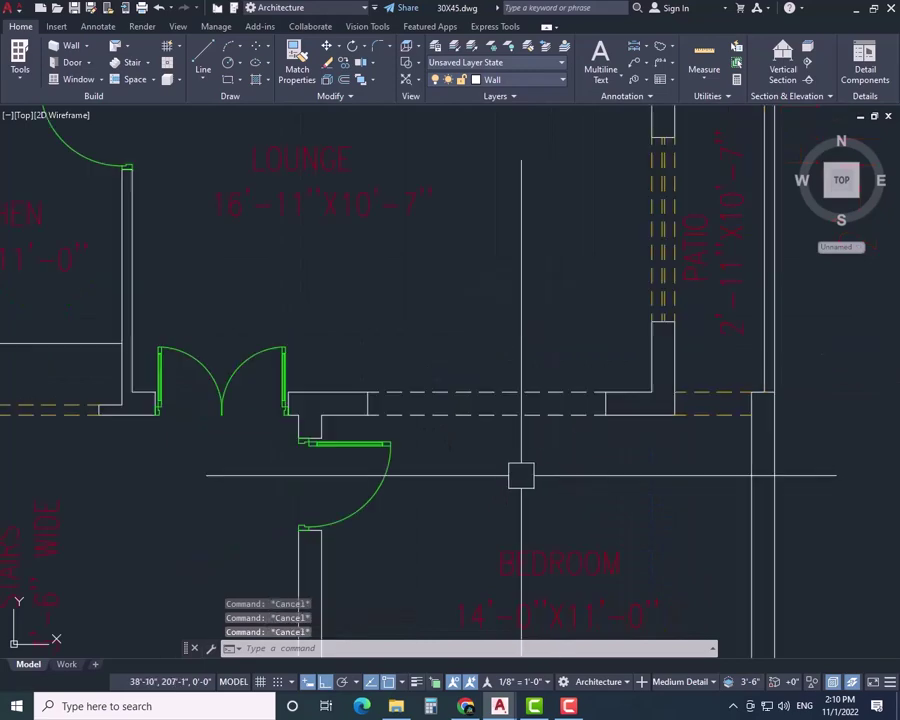
# - Put the two dashed lines across the lounge-bedroom opening on the Windows layer
pyautogui.scroll(4, 562, 256)
pyautogui.click(565, 80)
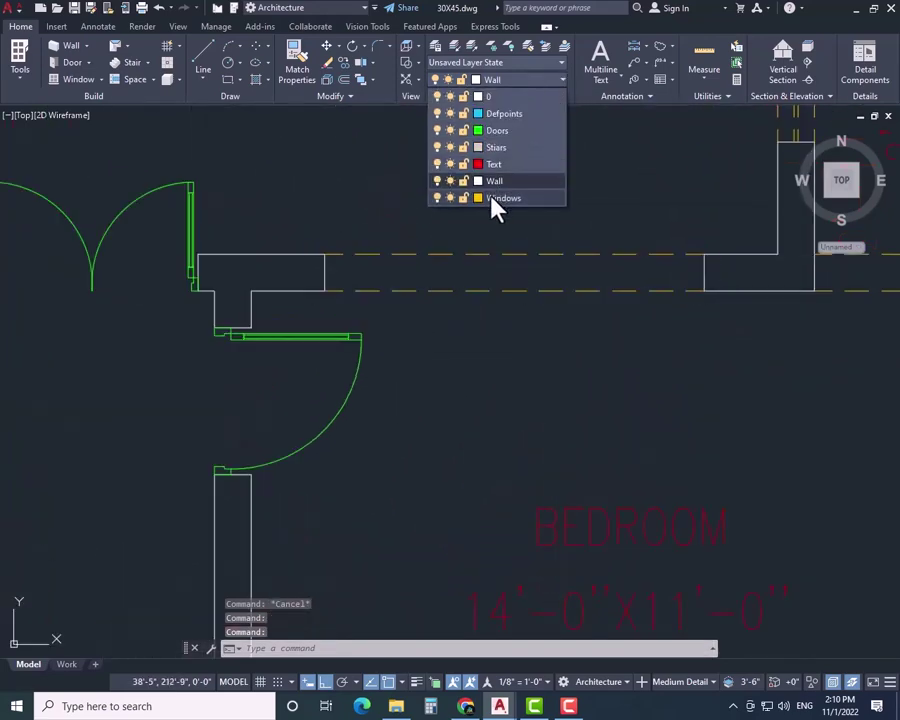
pyautogui.click(494, 197)
# - Make Doors the current layer and trim the porch's front wall between the outer side wall and the pillar beside the open area
pyautogui.scroll(-4, 498, 362)
pyautogui.scroll(6, 447, 235)
pyautogui.click(497, 80)
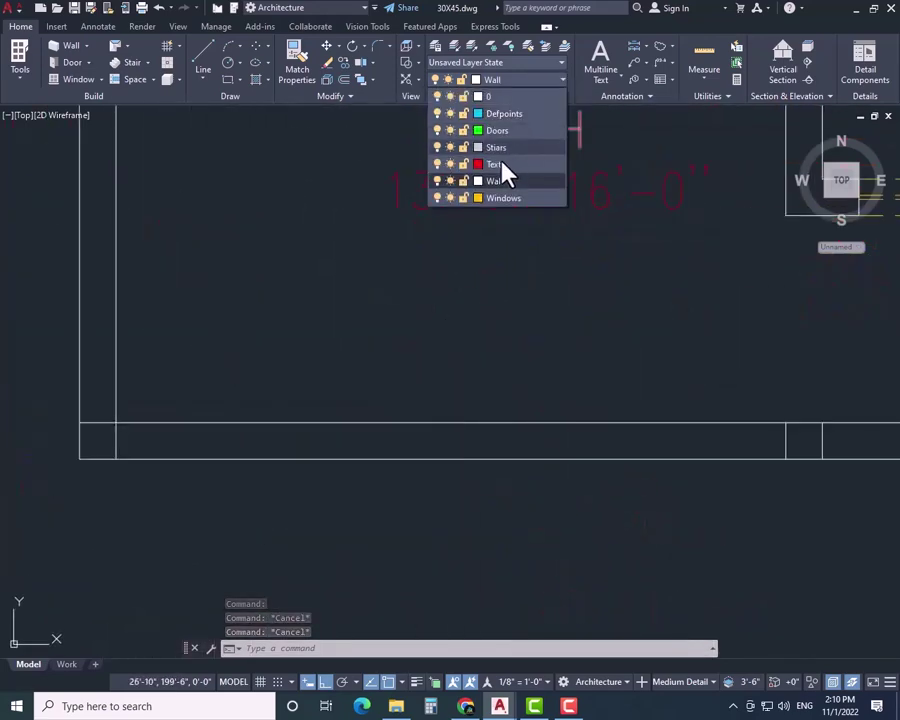
pyautogui.click(490, 131)
pyautogui.scroll(-3, 436, 341)
pyautogui.scroll(3, 440, 335)
pyautogui.write('TR')
pyautogui.press('space')
pyautogui.click(498, 297)
pyautogui.click(430, 430)
pyautogui.press('space')
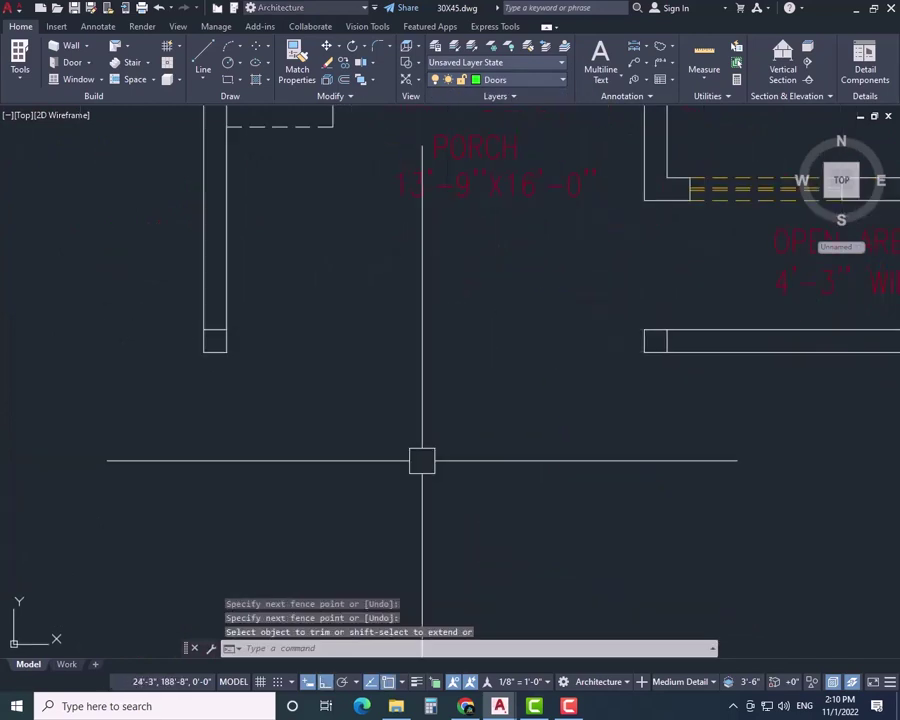
# - Draw two parallel lines across the porch's front opening between the pillar corners for the gate
pyautogui.write('L')
pyautogui.click(227, 329)
pyautogui.click(644, 329)
pyautogui.press('space')
pyautogui.press('space')
pyautogui.click(227, 351)
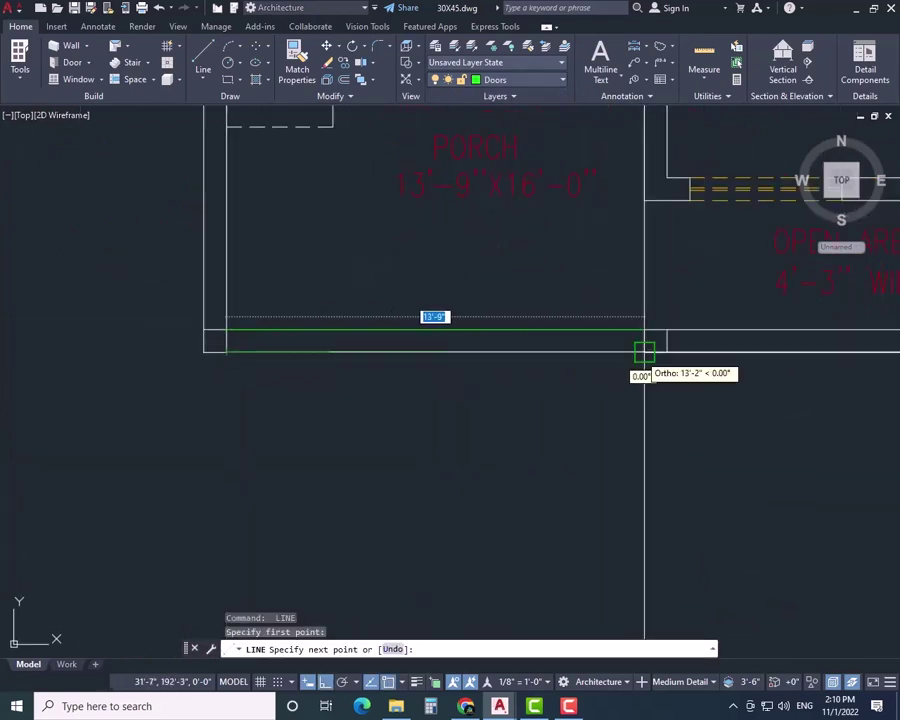
pyautogui.click(644, 351)
pyautogui.press('space')
# - Change the two gate lines across the porch front to a dashed linetype
pyautogui.click(430, 329)
pyautogui.click(424, 351)
pyautogui.click(565, 300)
pyautogui.click(569, 364)
pyautogui.press('Escape')
pyautogui.press('Escape')
pyautogui.press('Escape')
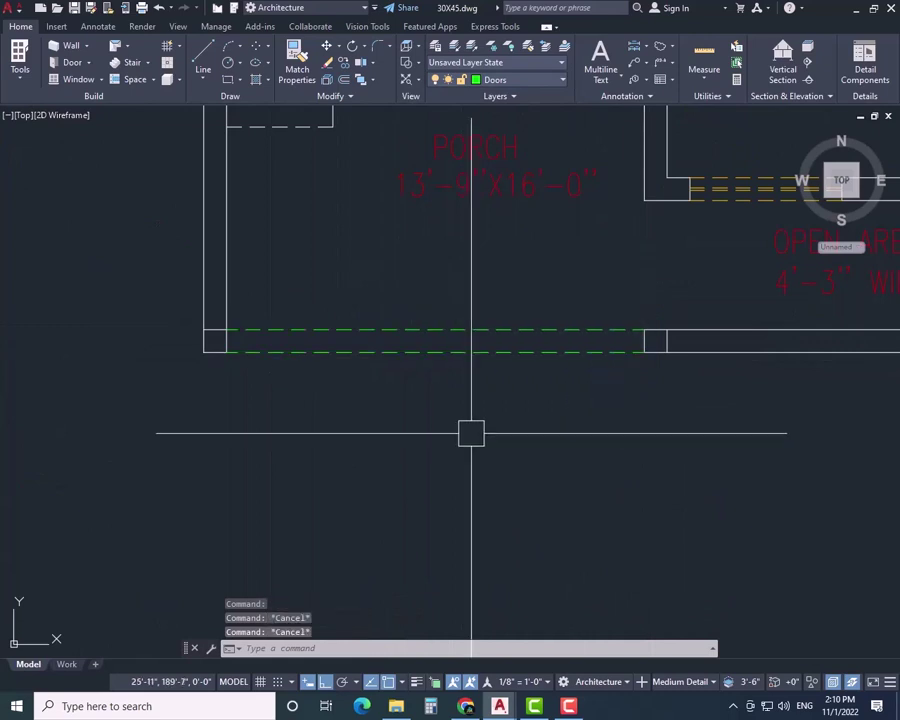
# - Make Text the current layer
pyautogui.scroll(-6, 468, 430)
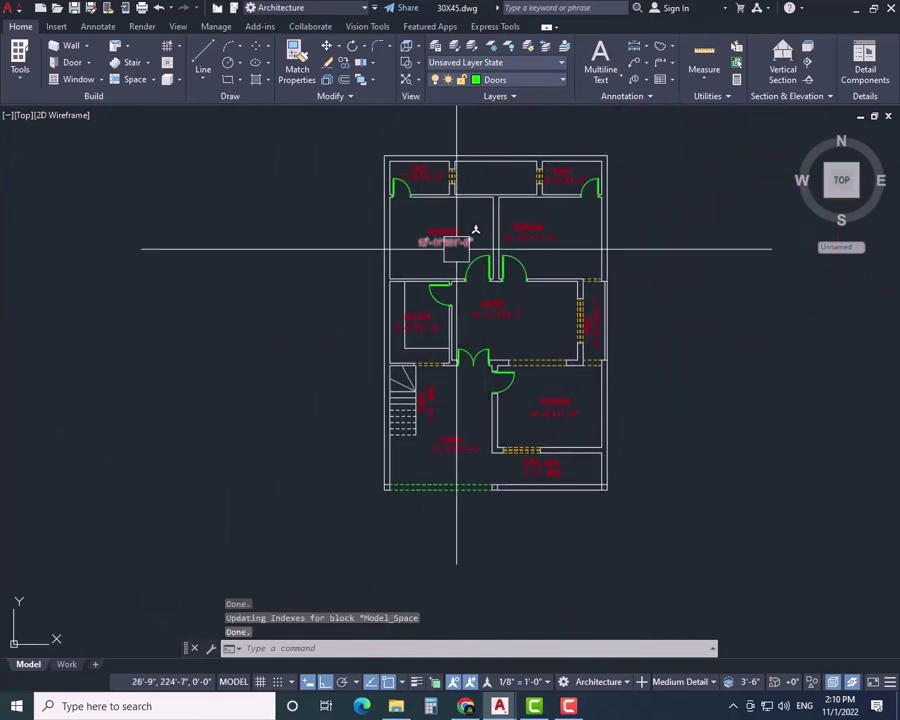
pyautogui.scroll(-5, 516, 310)
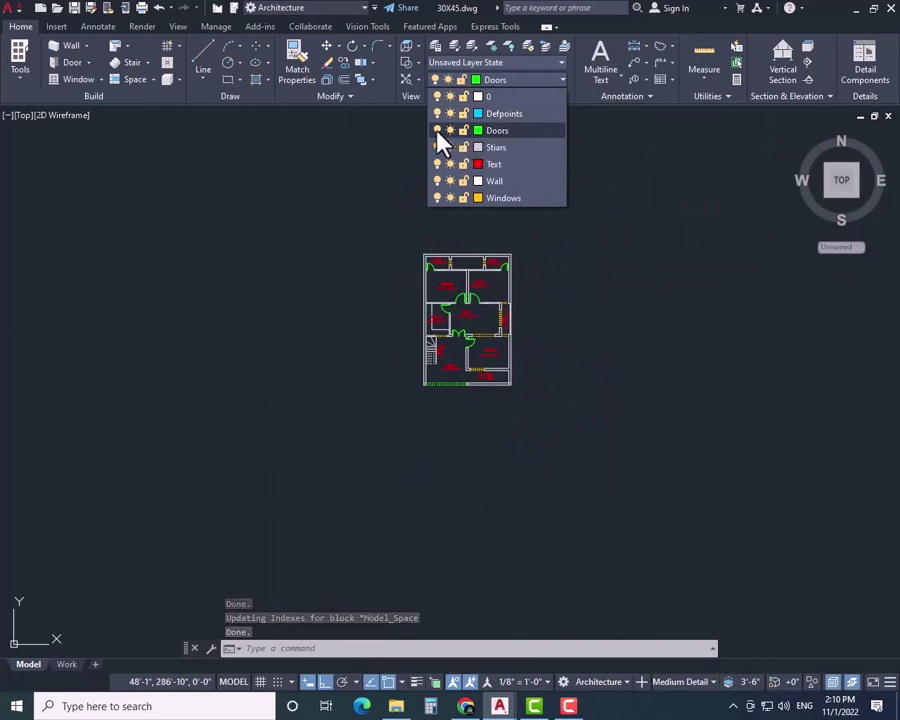
pyautogui.click(437, 132)
pyautogui.press('Escape')
pyautogui.press('Escape')
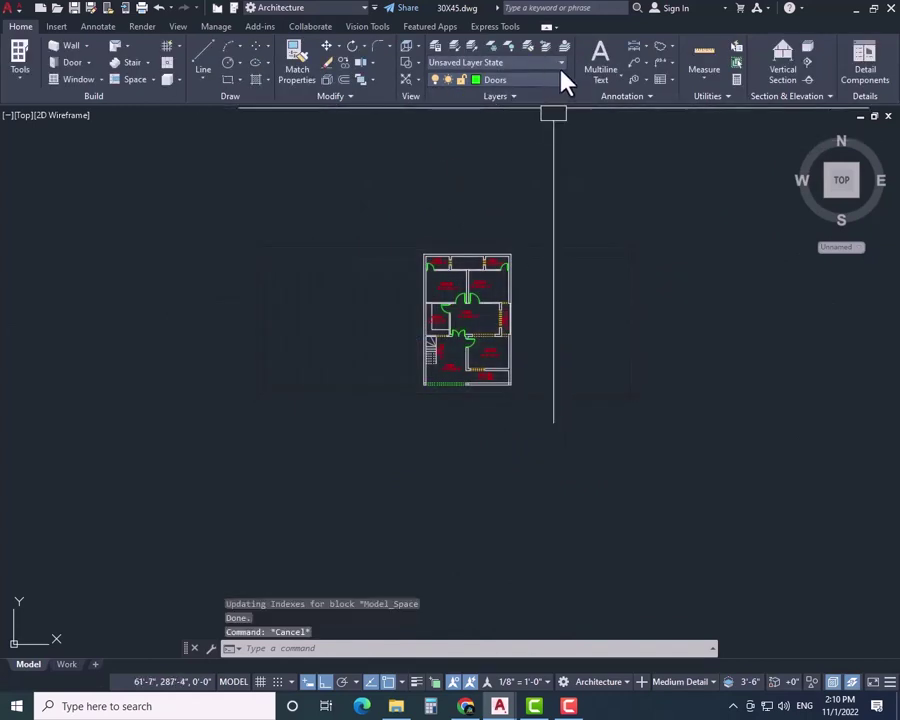
pyautogui.click(561, 82)
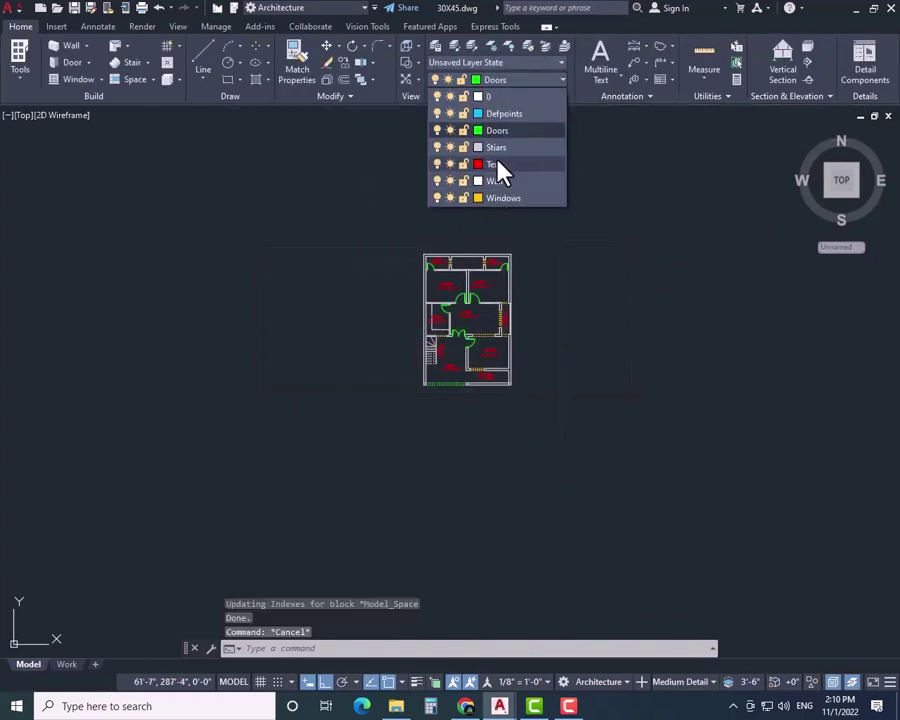
pyautogui.click(497, 166)
# - Turn the Wall and Stiars layers off and back on to check which objects each holds
pyautogui.click(525, 80)
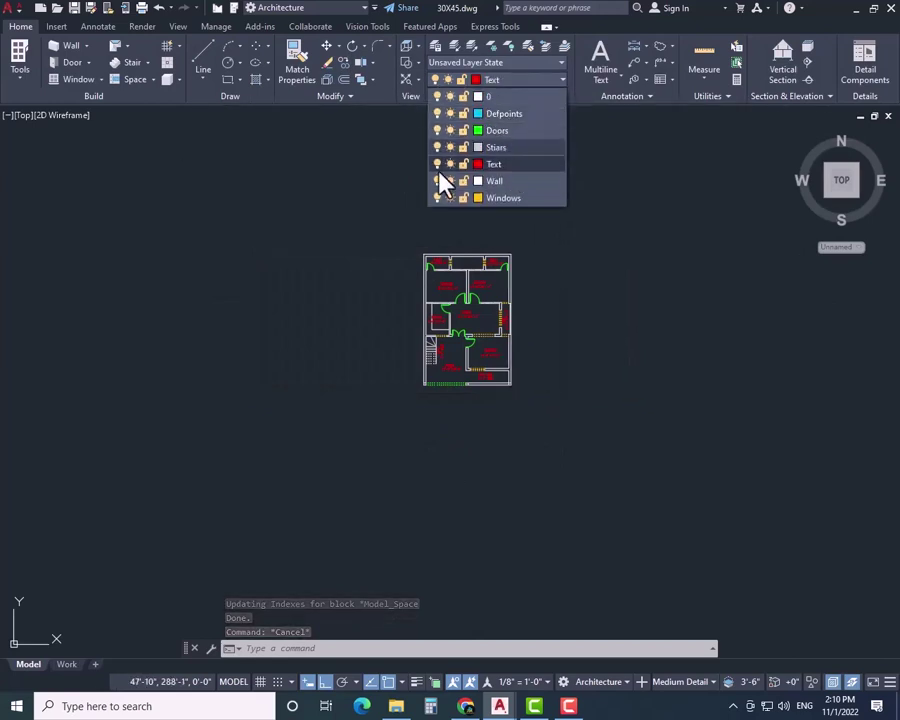
pyautogui.click(436, 182)
pyautogui.click(436, 182)
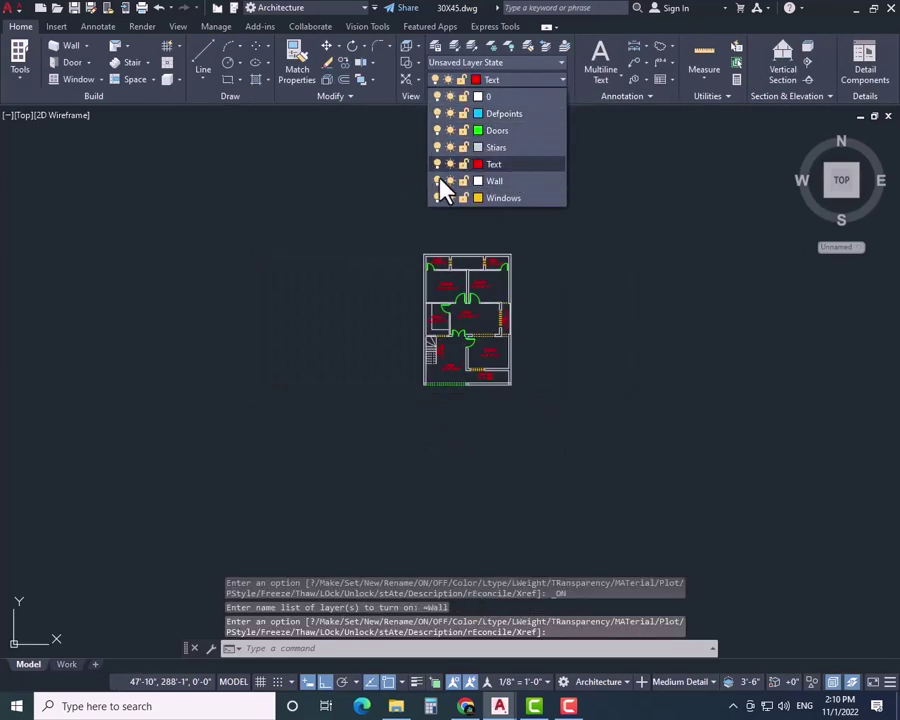
pyautogui.click(437, 148)
pyautogui.click(437, 148)
pyautogui.click(440, 155)
# - Select all the staircase lines, including the winders and dashed treads, and put them on the Stiars layer
pyautogui.scroll(10, 420, 330)
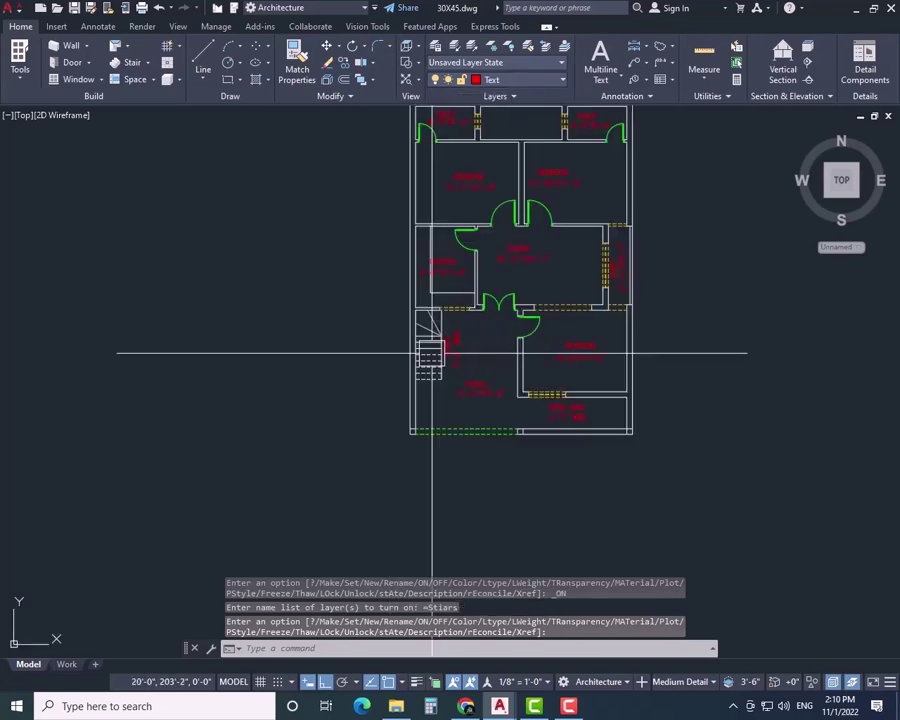
pyautogui.click(490, 171)
pyautogui.click(462, 178)
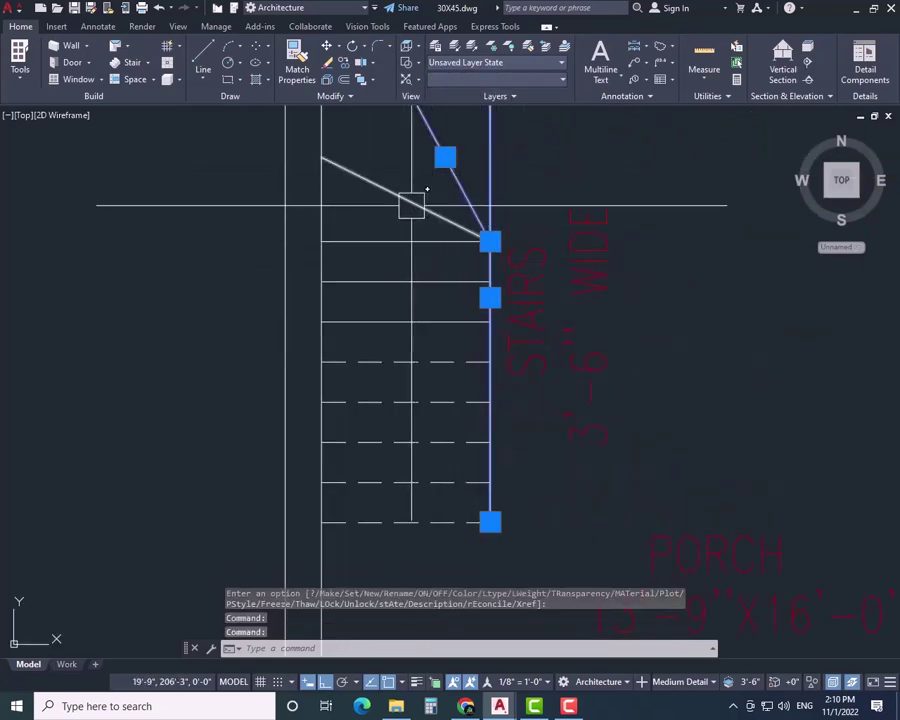
pyautogui.click(410, 200)
pyautogui.click(394, 245)
pyautogui.click(392, 281)
pyautogui.click(392, 321)
pyautogui.click(388, 346)
pyautogui.click(368, 362)
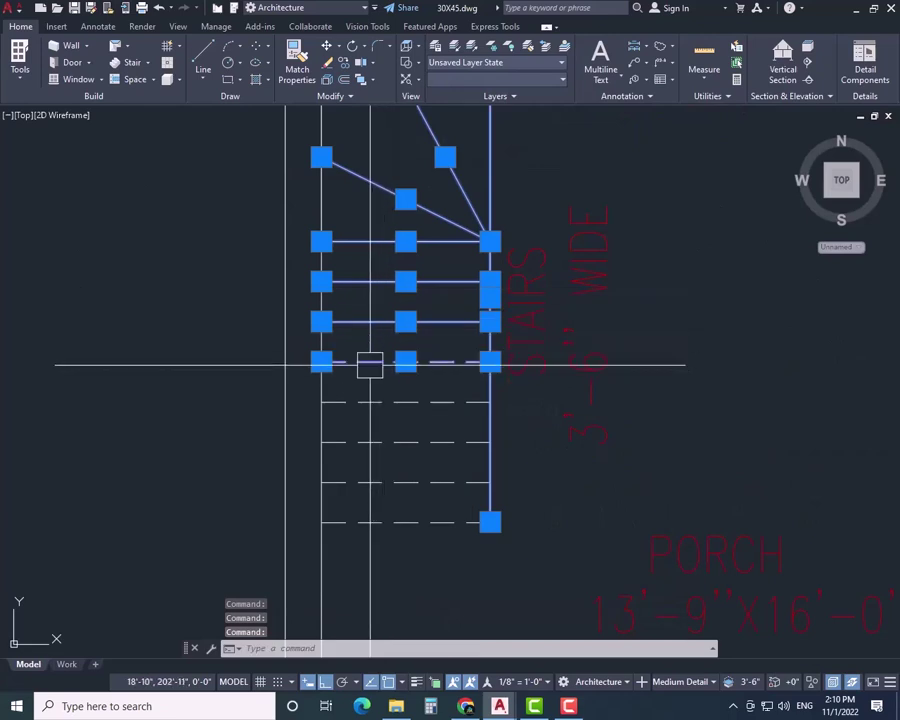
pyautogui.click(372, 401)
pyautogui.click(372, 432)
pyautogui.click(366, 482)
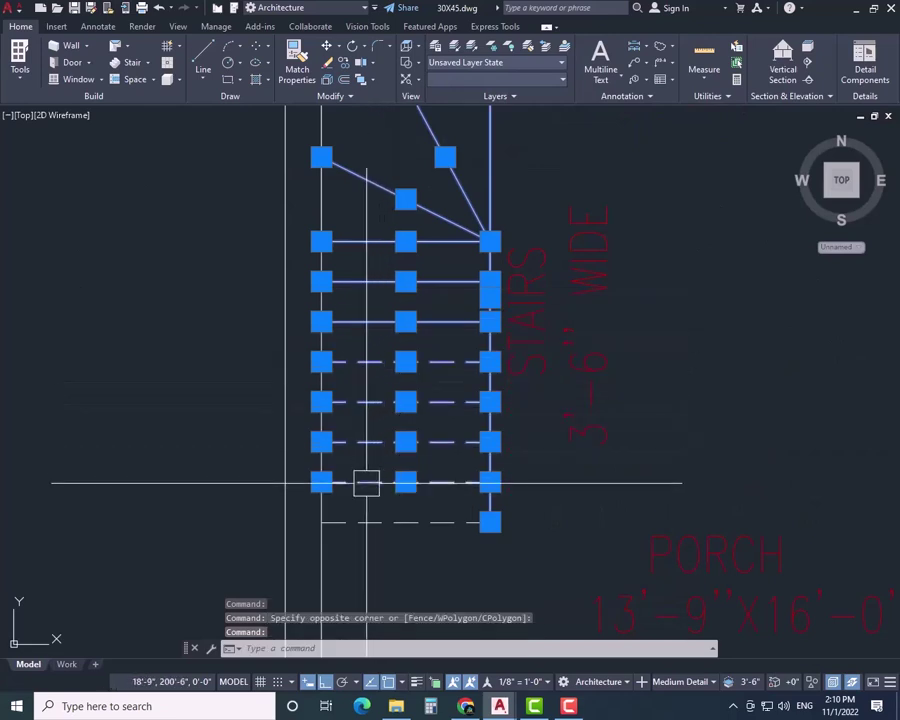
pyautogui.click(372, 519)
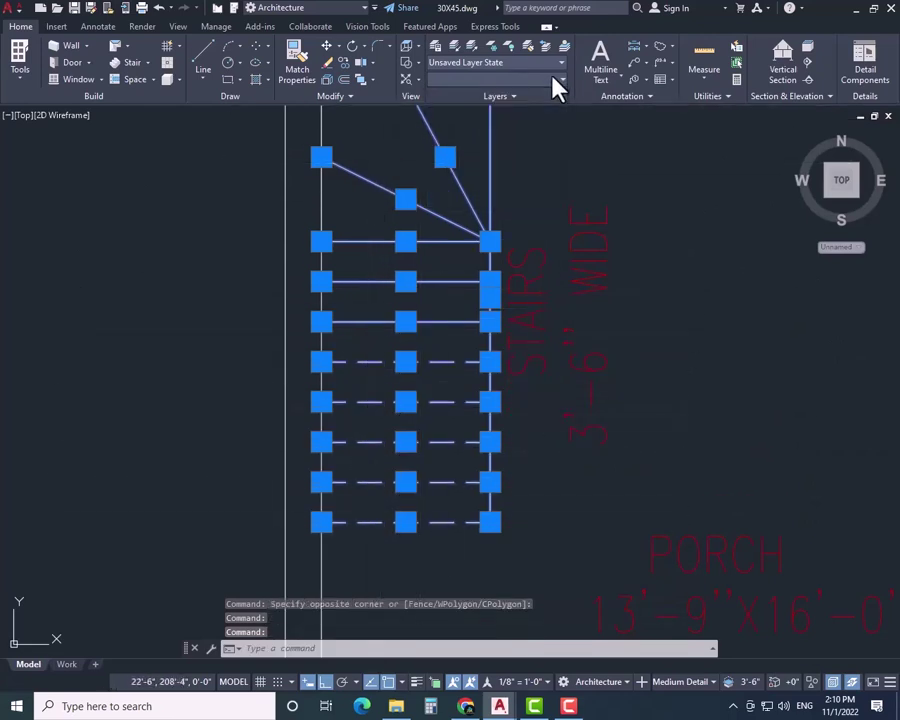
pyautogui.click(552, 81)
pyautogui.click(494, 147)
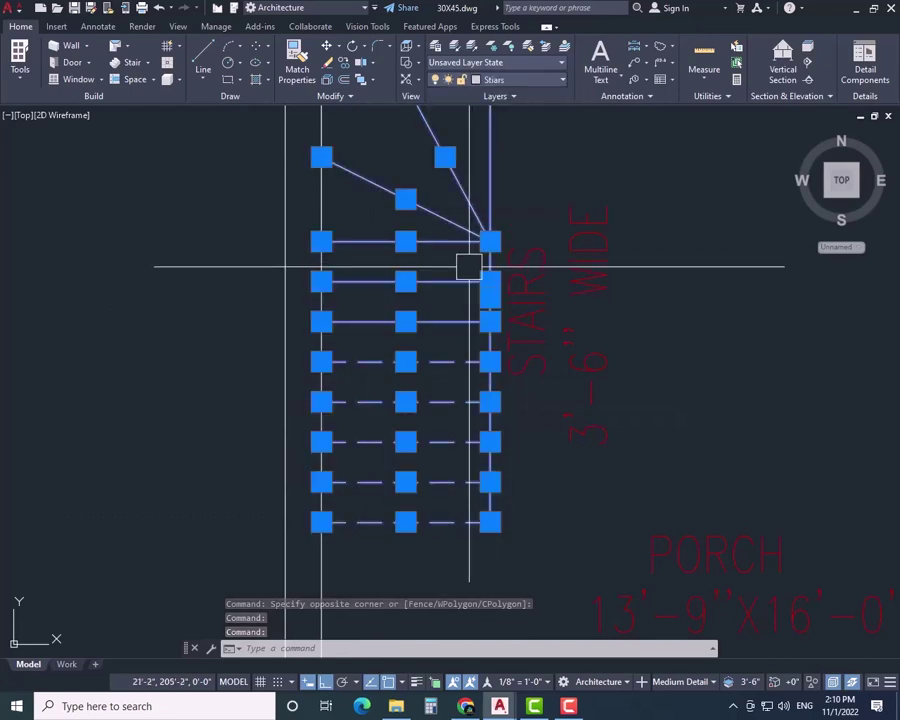
pyautogui.press('Escape')
pyautogui.press('Escape')
# - Turn the Stiars layer off and back on to check the staircase, and turn the Defpoints layer off
pyautogui.scroll(-6, 536, 197)
pyautogui.moveTo(536, 197); pyautogui.dragTo(361, 266, button='middle')
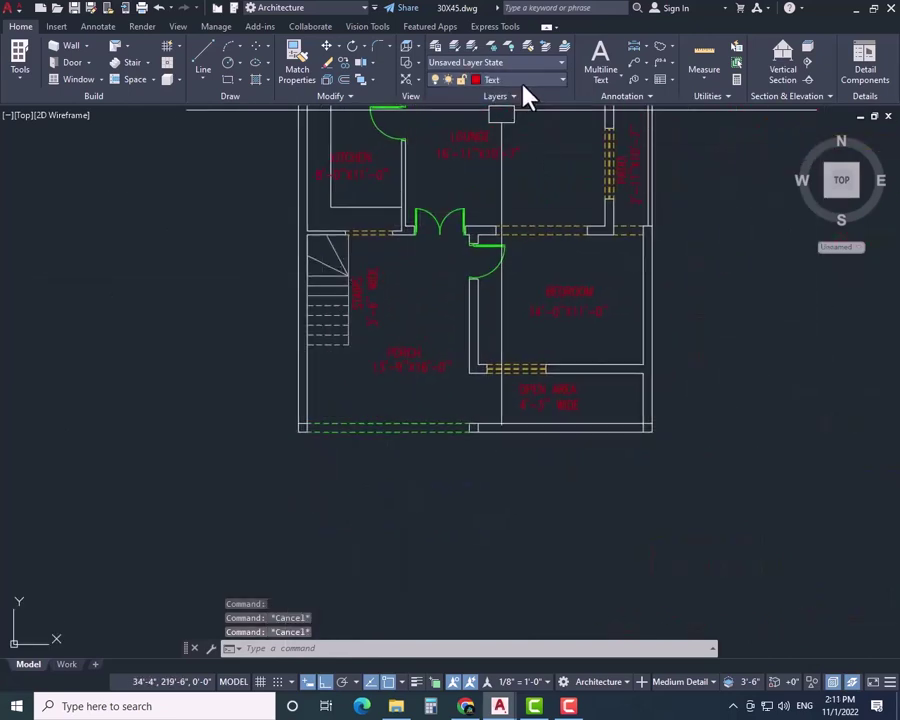
pyautogui.click(525, 80)
pyautogui.click(436, 147)
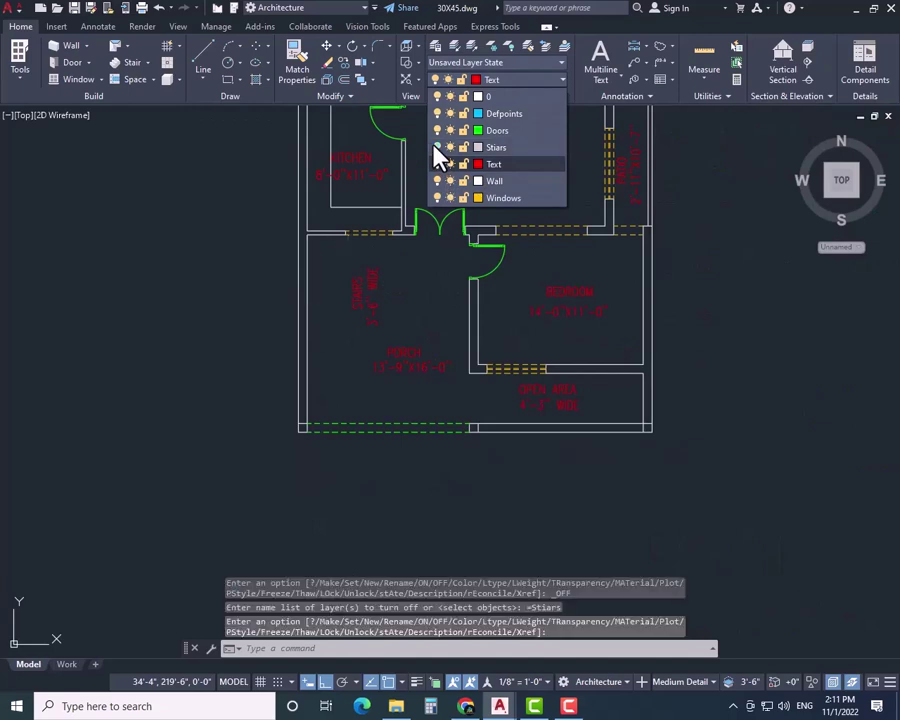
pyautogui.click(436, 147)
pyautogui.click(440, 113)
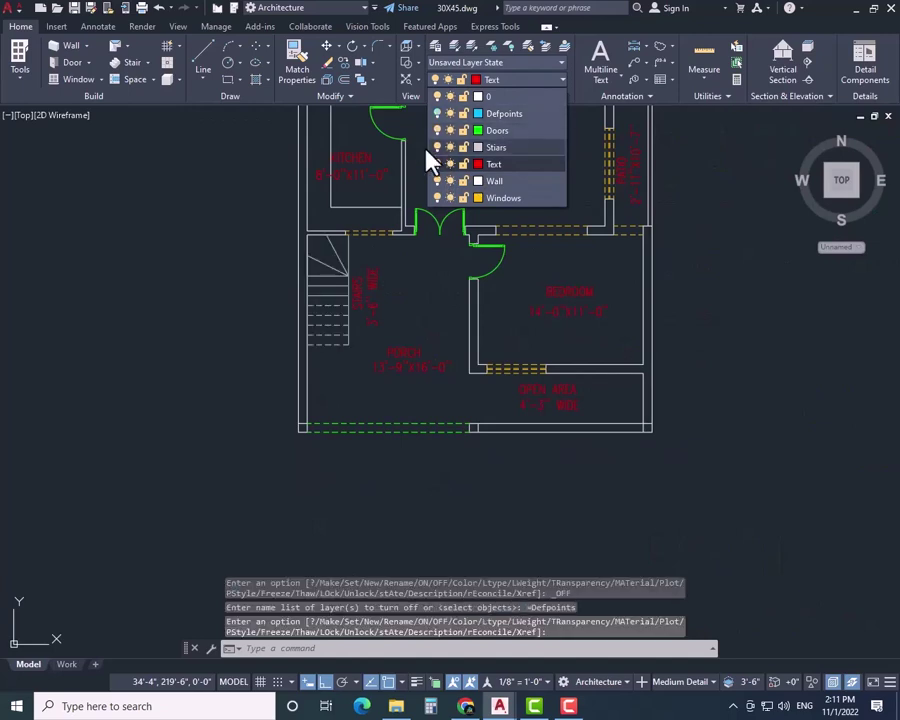
pyautogui.press('Escape')
# - Fillet the inner corner of the kitchen counter with a 1'-9" radius
pyautogui.scroll(4, 378, 321)
pyautogui.write('f')
pyautogui.press('Return')
pyautogui.click(336, 290)
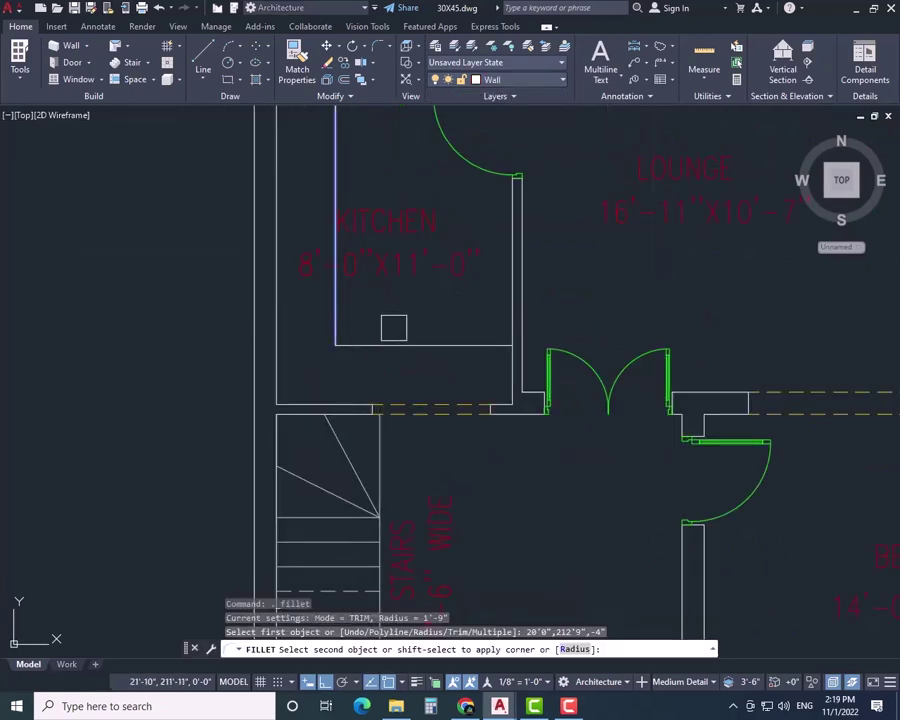
pyautogui.scroll(-5, 412, 342)
pyautogui.scroll(4, 417, 390)
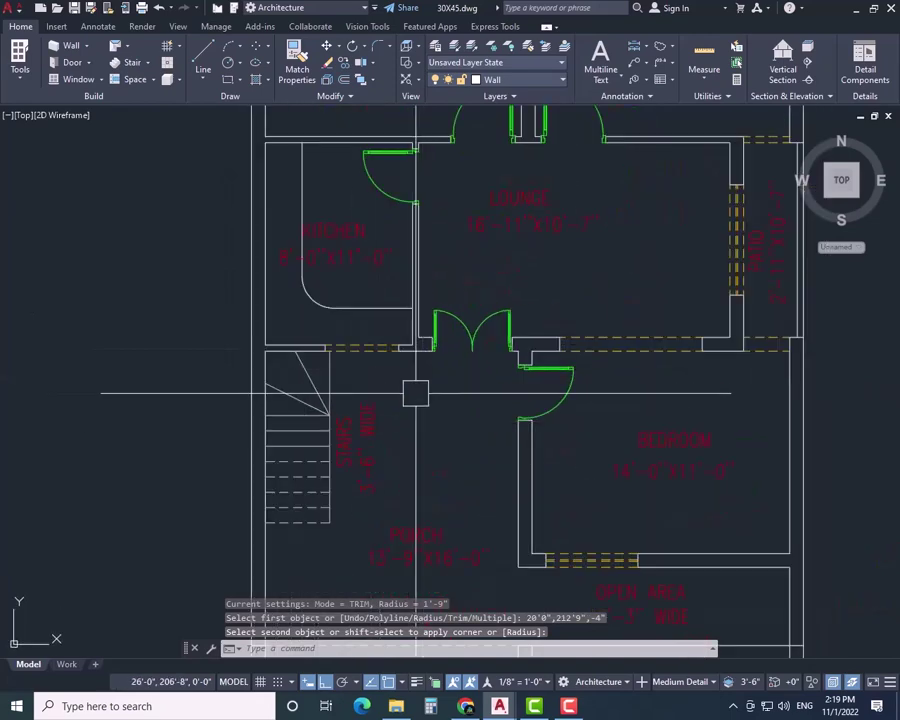
pyautogui.press('Escape')
pyautogui.write('l')
pyautogui.press('Return')
pyautogui.scroll(3, 424, 380)
pyautogui.press('Escape')
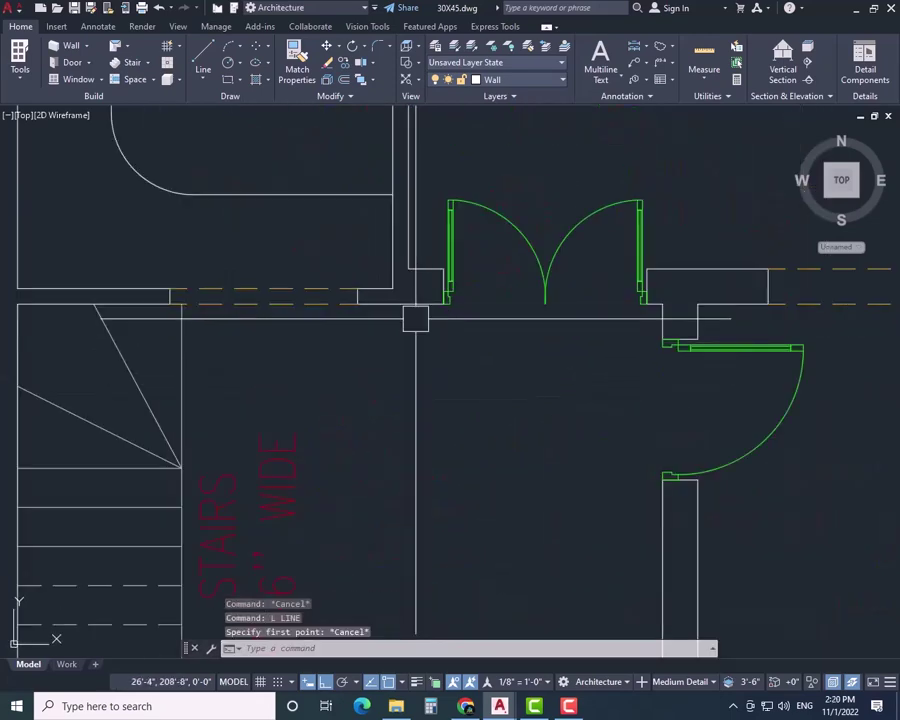
# - Extend the lounge-side line of the kitchen wall down to the lower line of the wall beside the double door
pyautogui.write('ex')
pyautogui.press('Return')
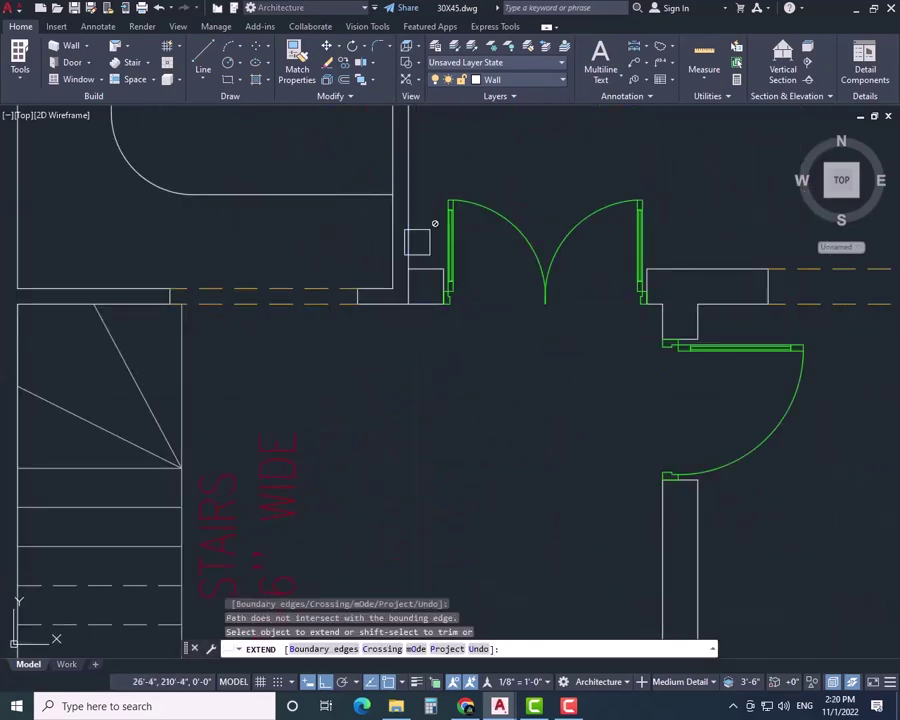
pyautogui.press('Escape')
# - Offset the end line of the bedroom wall below the door 4" down into the wall
pyautogui.write('o')
pyautogui.press('Return')
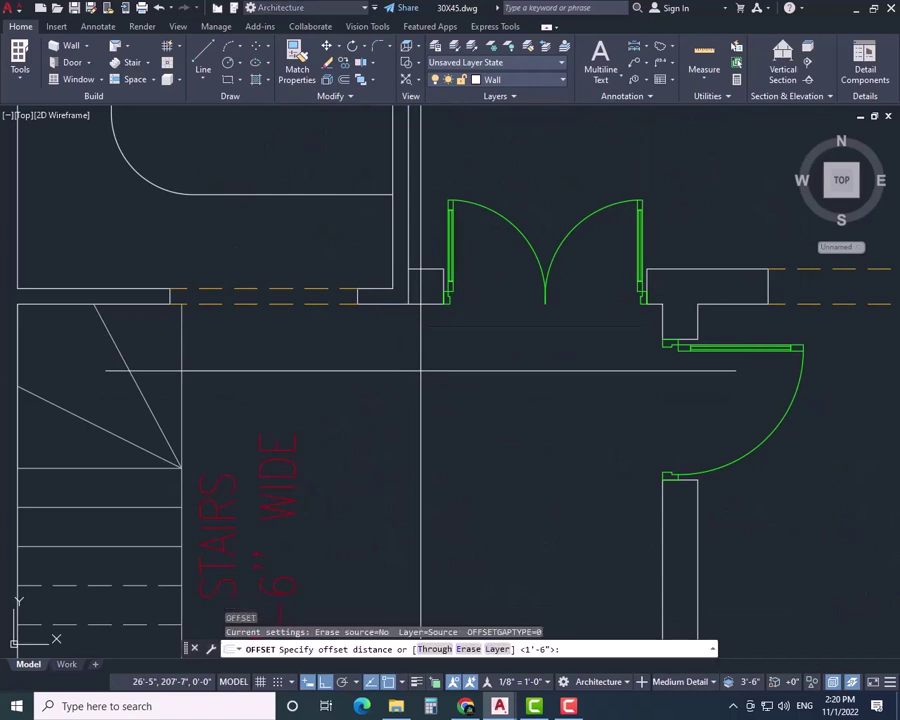
pyautogui.write('4')
pyautogui.press('Return')
pyautogui.click(683, 492)
pyautogui.scroll(3, 683, 492)
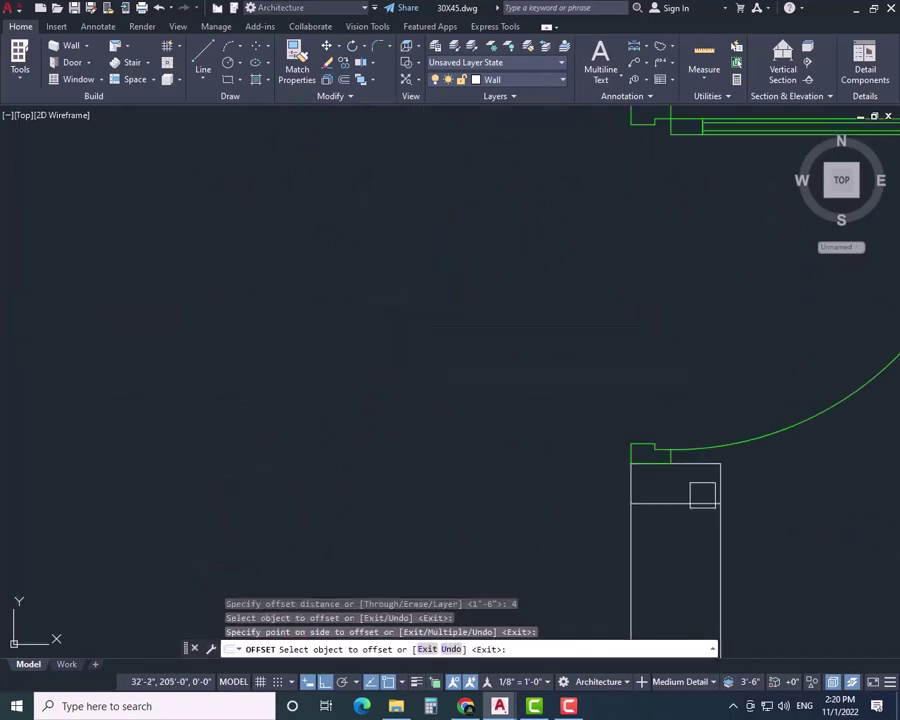
pyautogui.scroll(-4, 513, 453)
pyautogui.press('Escape')
pyautogui.scroll(-2, 521, 373)
# - Draw a line across the double door opening along the porch-side face of the wall
pyautogui.write('l')
pyautogui.press('Return')
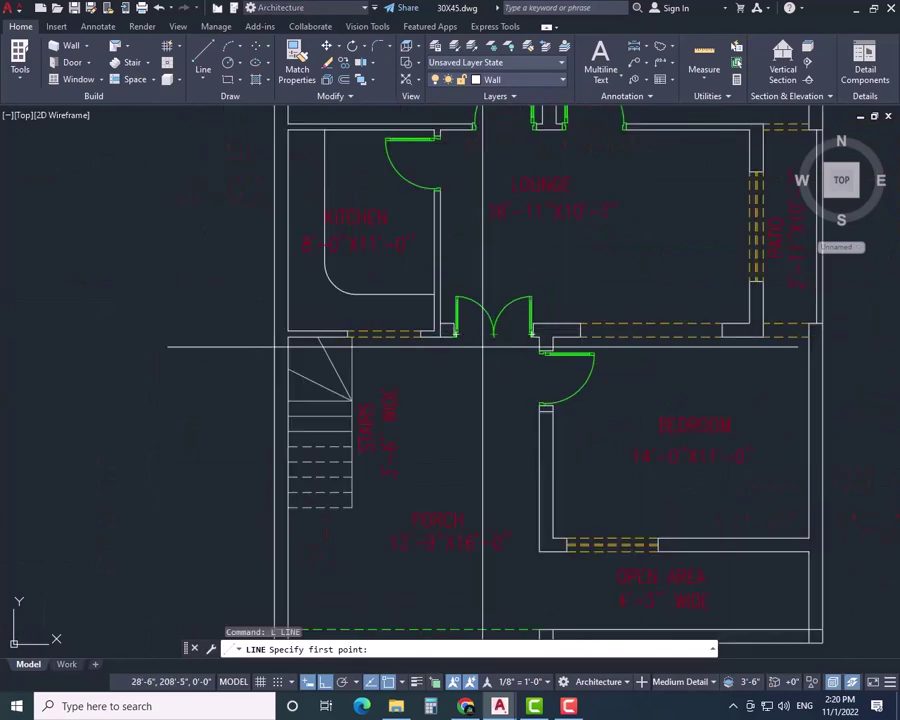
pyautogui.scroll(4, 365, 332)
pyautogui.click(374, 302)
pyautogui.click(687, 301)
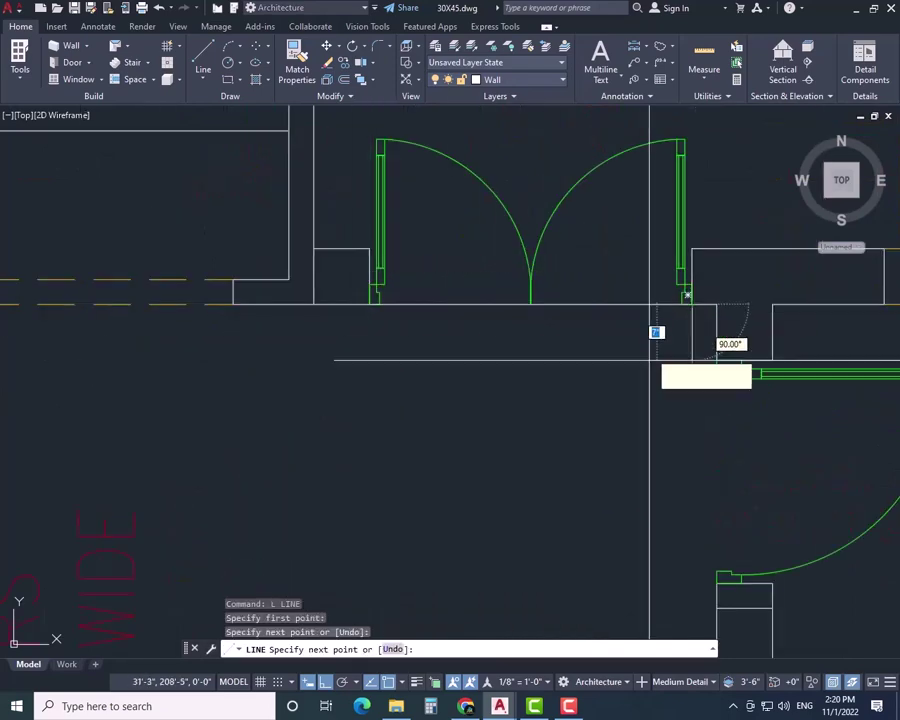
pyautogui.press('Escape')
# - Draw a line across the bedroom door opening along the porch-side wall face, down to the 4" offset line
pyautogui.press('Return')
pyautogui.moveTo(720, 437); pyautogui.dragTo(694, 360, button='middle')
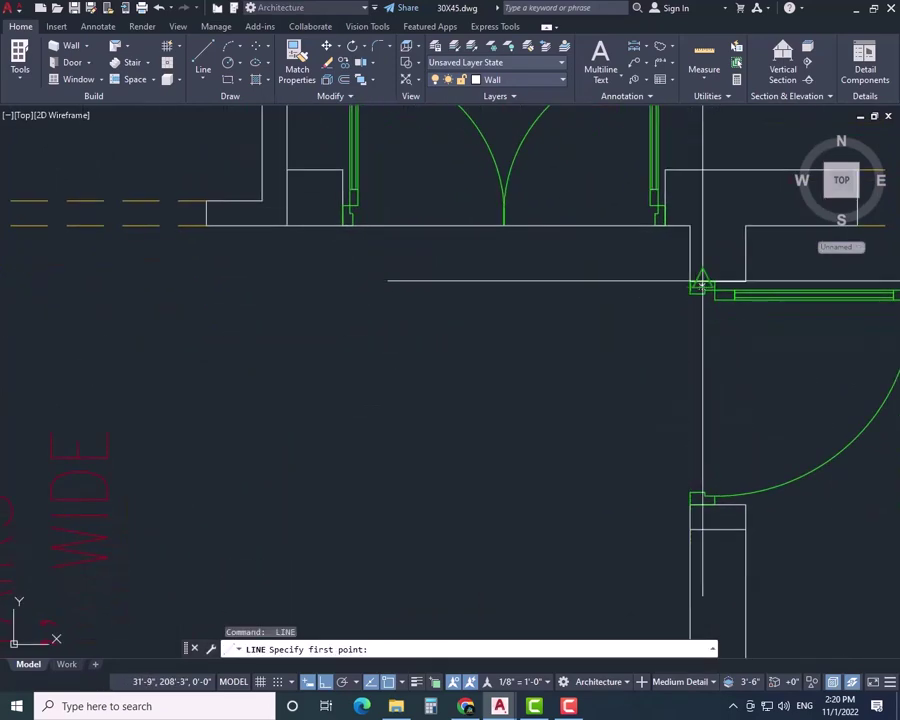
pyautogui.scroll(-4, 700, 290)
pyautogui.click(694, 527)
pyautogui.press('Escape')
pyautogui.scroll(-2, 568, 414)
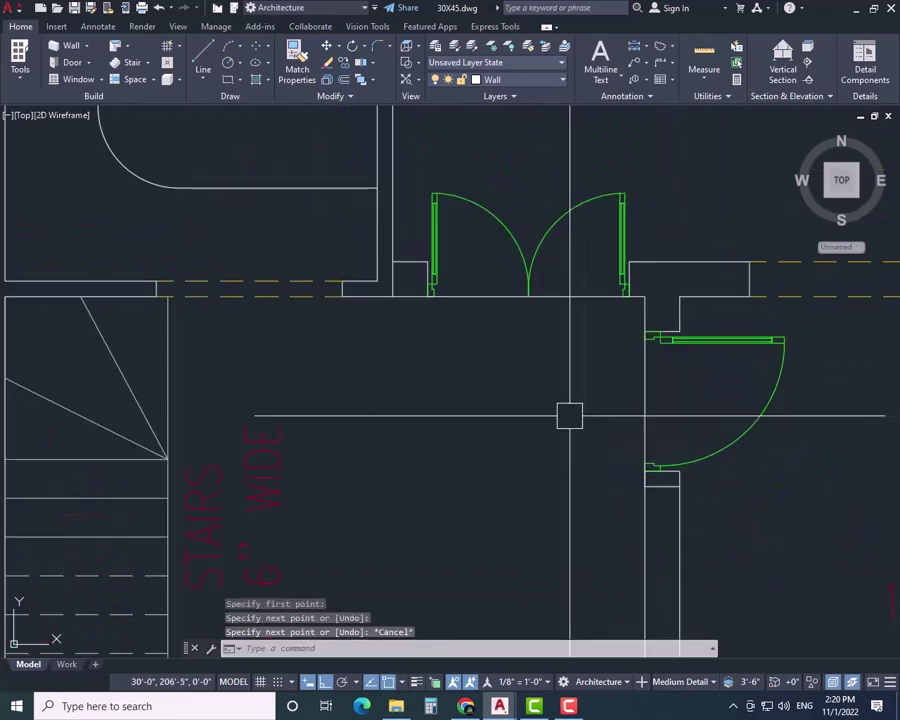
# - Offset the threshold lines of the double door and the bedroom door 10" into the porch
pyautogui.moveTo(568, 414); pyautogui.dragTo(614, 390, button='middle')
pyautogui.write('o')
pyautogui.press('Return')
pyautogui.write('10')
pyautogui.press('Return')
pyautogui.scroll(2, 614, 390)
pyautogui.click(516, 297)
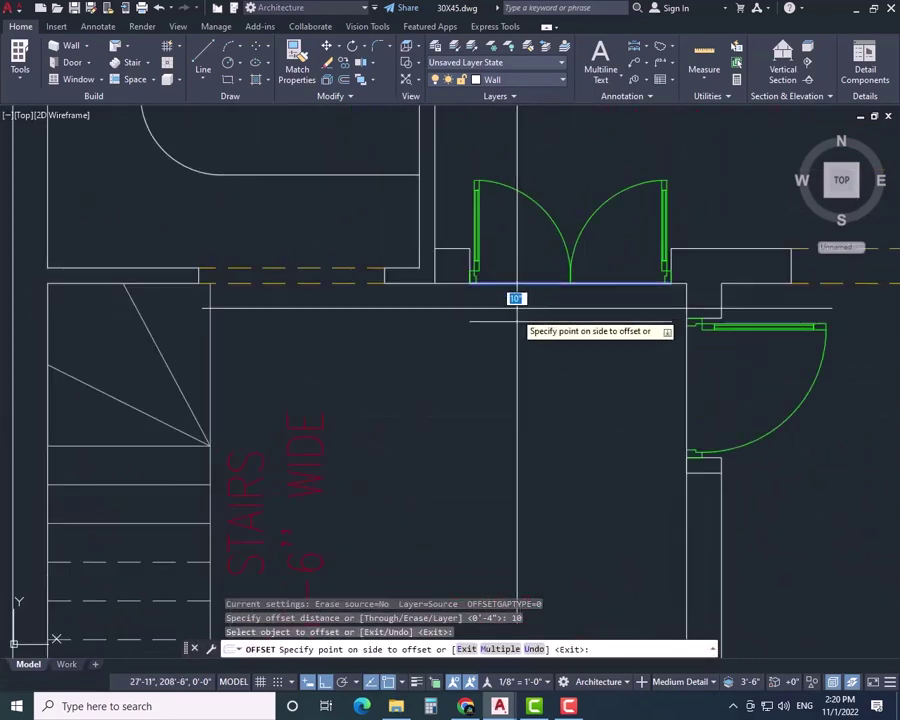
pyautogui.click(676, 376)
pyautogui.click(648, 319)
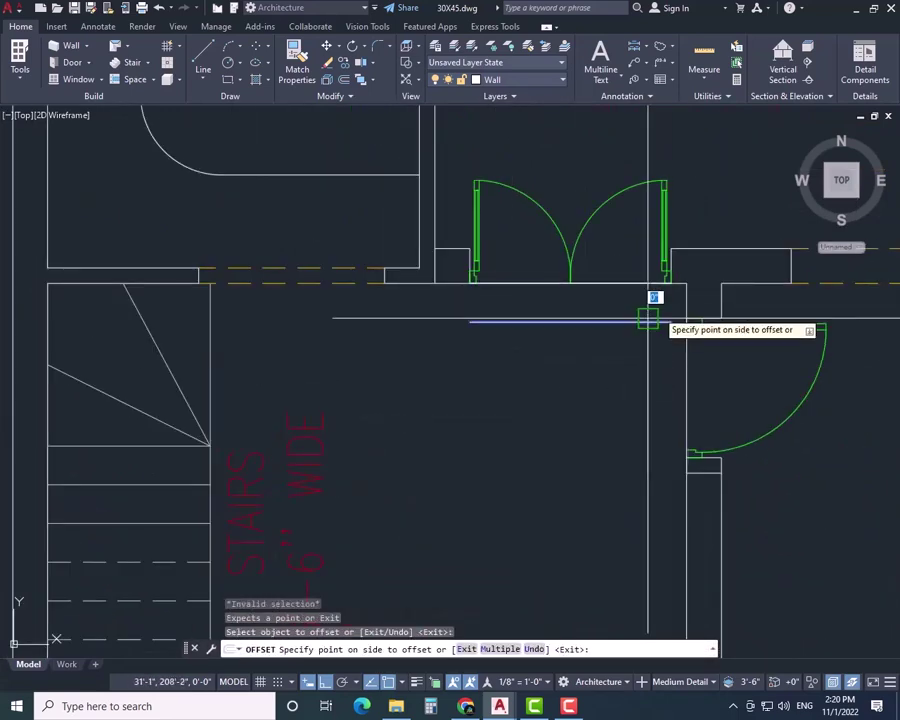
pyautogui.press('Escape')
# - Trim the overhanging end where the two 10" offset lines meet to form the step's inner corner
pyautogui.write('tr')
pyautogui.press('Return')
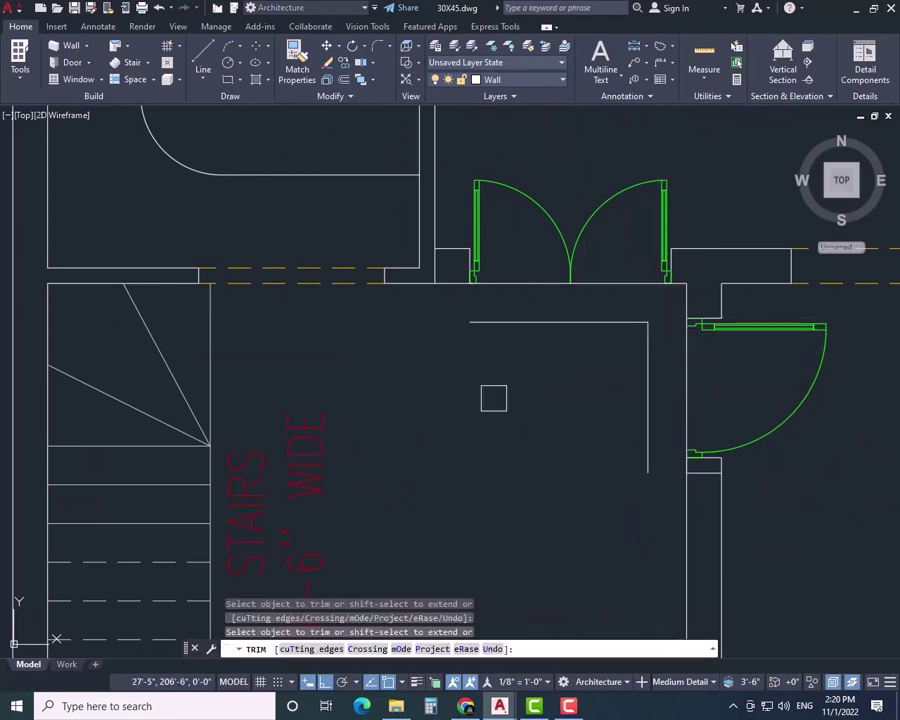
pyautogui.press('Escape')
pyautogui.write('l')
pyautogui.press('Return')
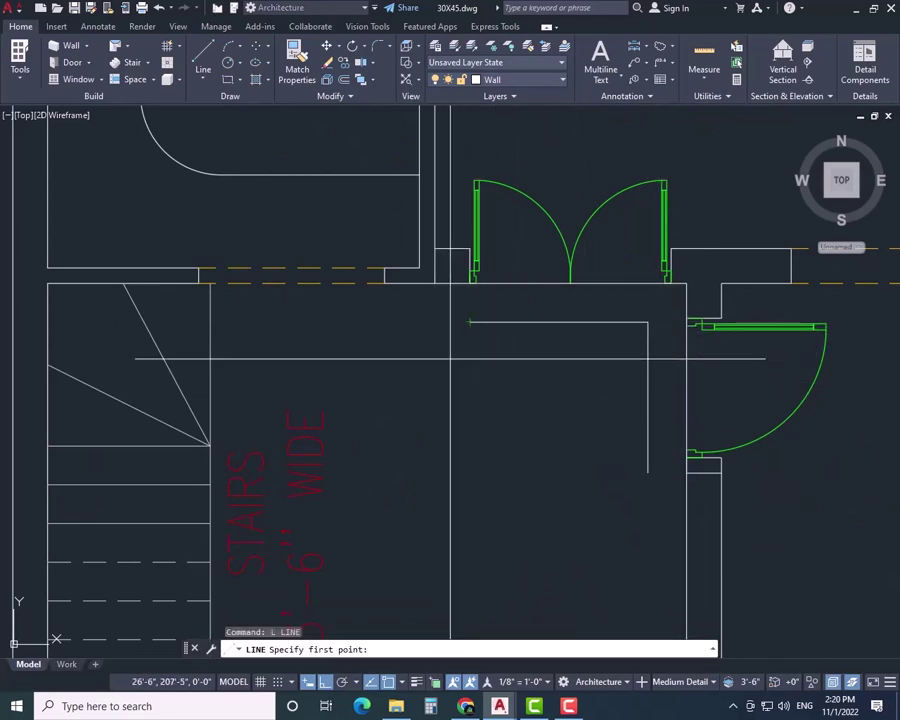
pyautogui.press('Escape')
# - Extend the horizontal porch step line past the kitchen wall toward the staircase
pyautogui.write('ex')
pyautogui.press('Return')
pyautogui.click(500, 321)
pyautogui.scroll(-2, 622, 428)
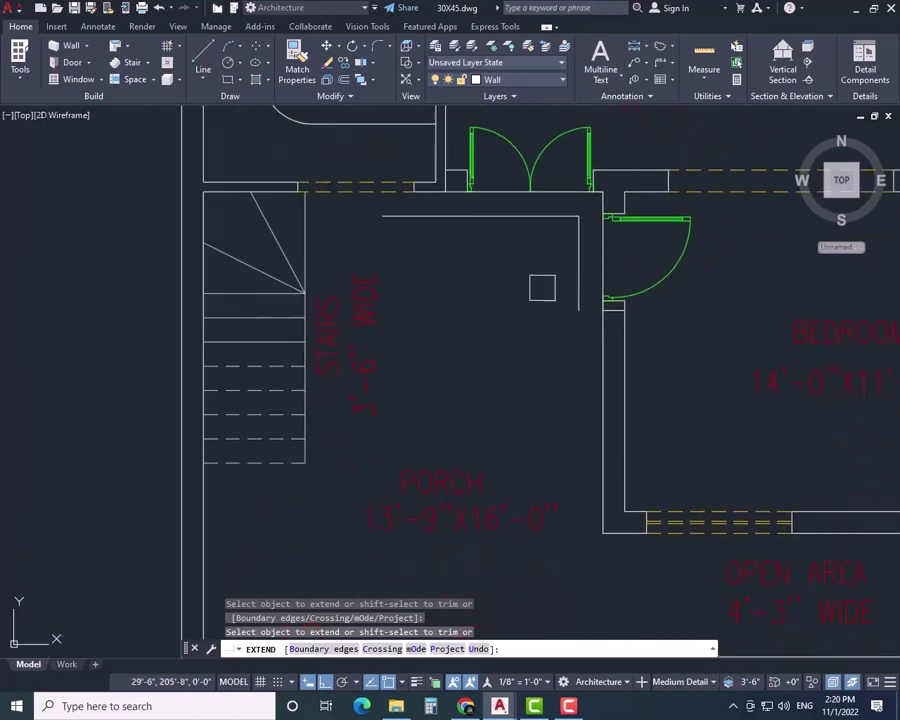
pyautogui.press('Escape')
pyautogui.scroll(-2, 489, 322)
# - Extend the lounge-side kitchen wall line down to the step line and the 4" bedroom wall offset across to the step's vertical line
pyautogui.scroll(4, 528, 382)
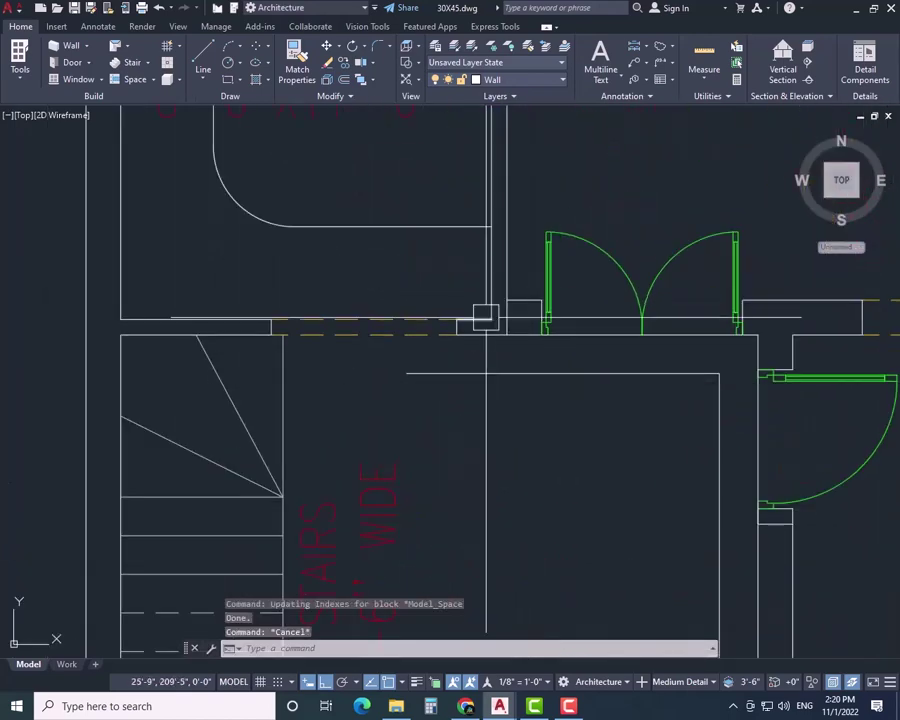
pyautogui.write('ex')
pyautogui.press('Return')
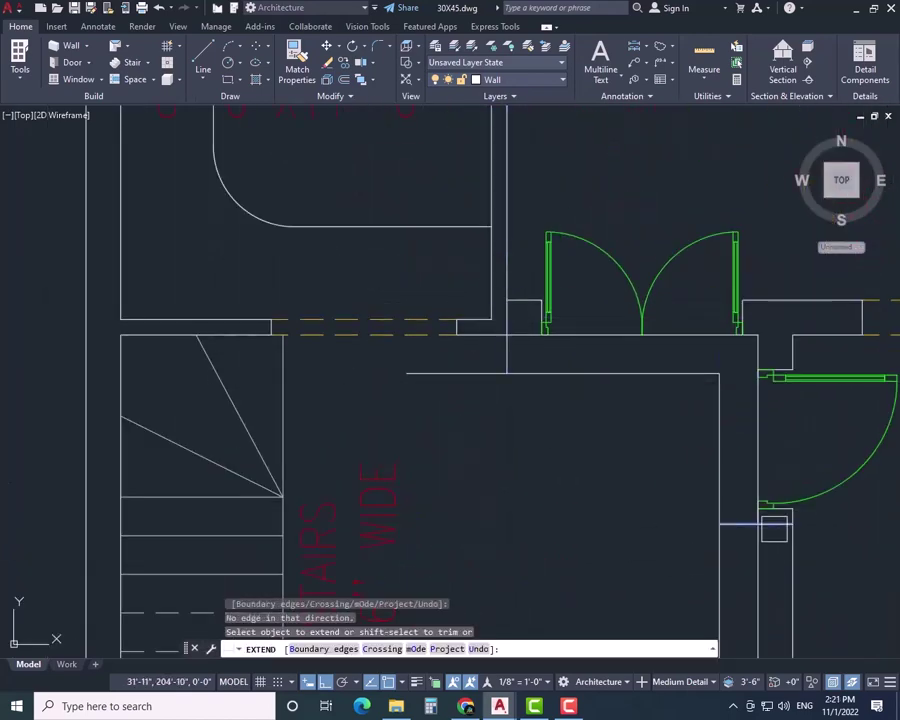
pyautogui.press('Escape')
# - Trim the part of the horizontal step line that projects past the extended kitchen wall line
pyautogui.write('tr')
pyautogui.press('Return')
pyautogui.scroll(-3, 686, 580)
pyautogui.scroll(2, 607, 524)
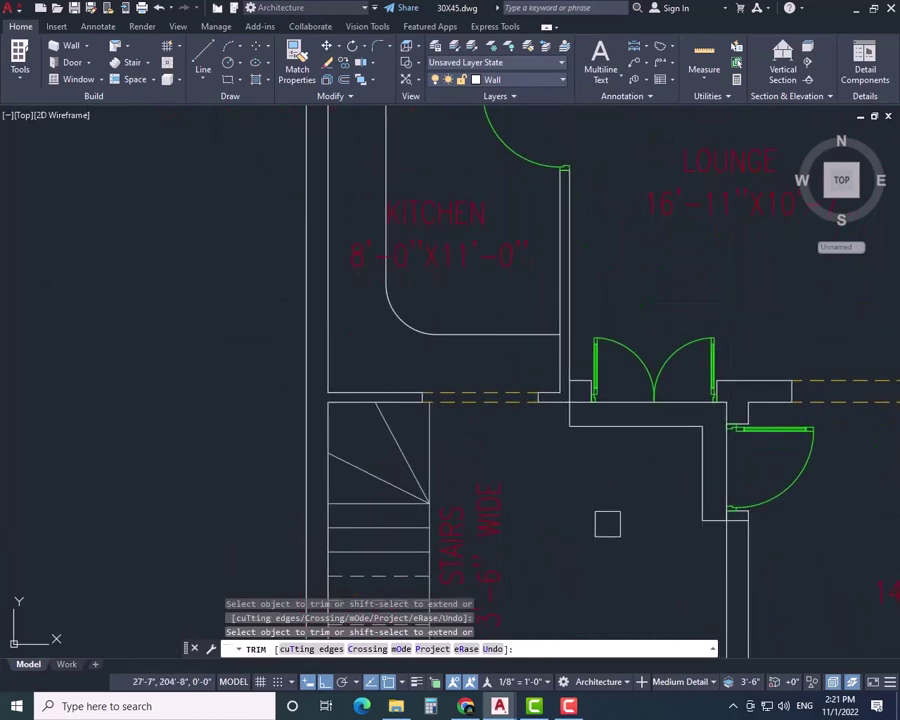
pyautogui.scroll(4, 600, 522)
# - Trim the extra step lines inside the wall beside the double door and inside the bedroom wall
pyautogui.write('tr')
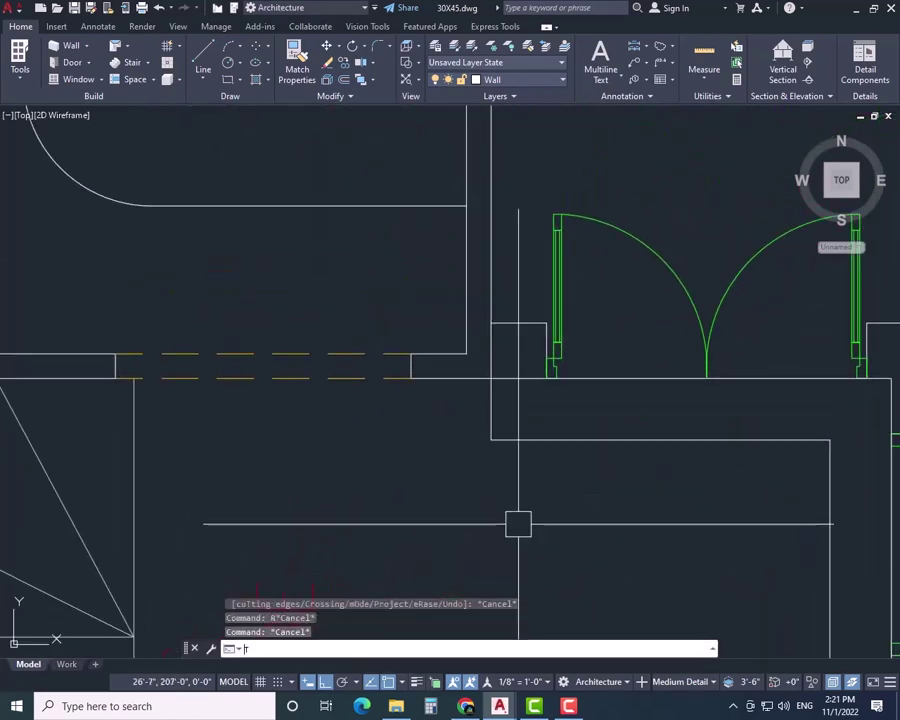
pyautogui.press('Return')
pyautogui.scroll(-3, 518, 524)
pyautogui.scroll(1, 613, 498)
pyautogui.scroll(3, 613, 498)
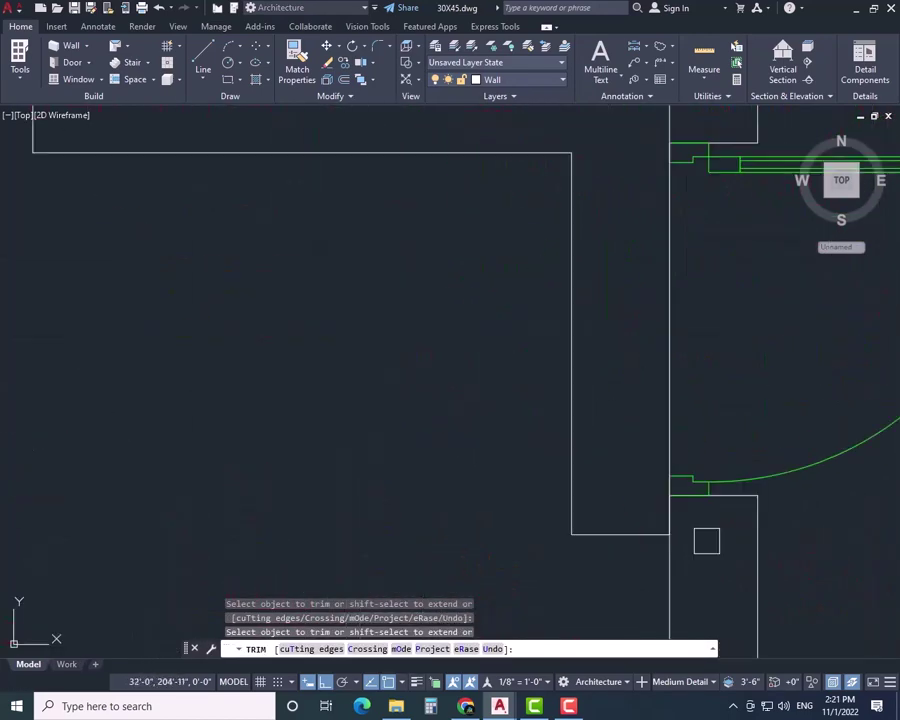
pyautogui.scroll(-5, 492, 502)
pyautogui.scroll(4, 578, 528)
pyautogui.press('Escape')
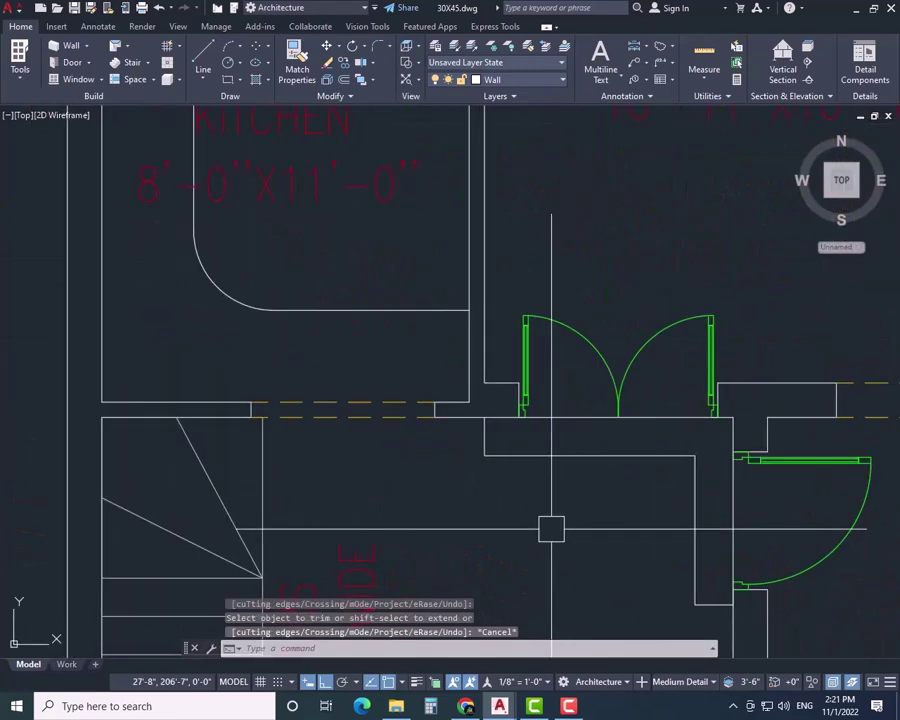
# - Fillet the porch step's corner below the kitchen wall with a 3" radius
pyautogui.write('f')
pyautogui.press('Return')
pyautogui.click(529, 456)
pyautogui.click(478, 432)
pyautogui.scroll(3, 478, 432)
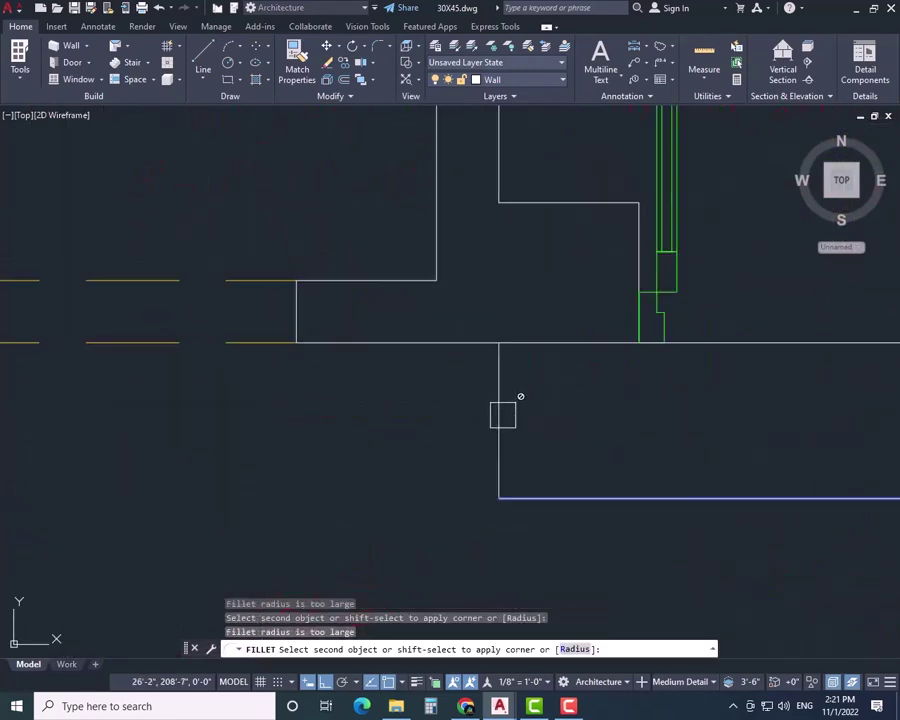
pyautogui.write('r')
pyautogui.press('Return')
pyautogui.click(498, 455)
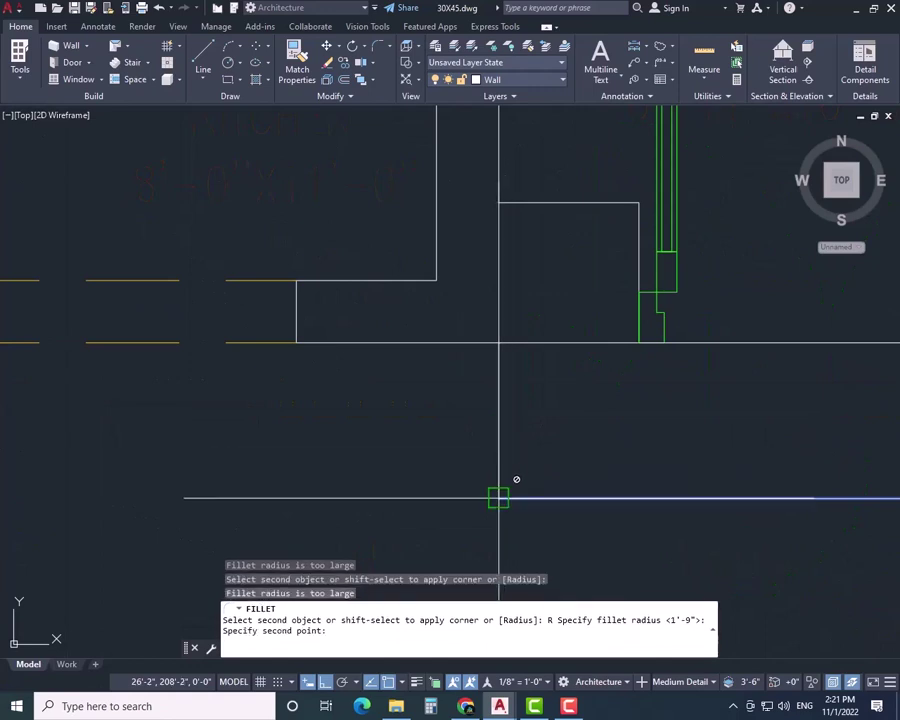
pyautogui.click(498, 496)
pyautogui.scroll(-4, 498, 434)
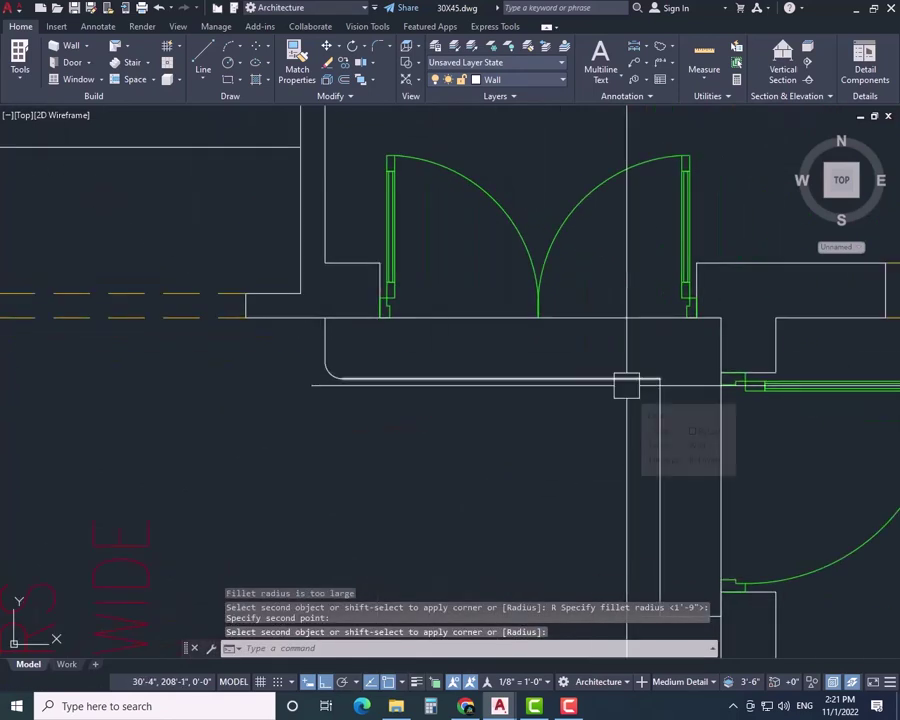
# - Fillet the porch step's inner corner between the double door and the bedroom door with a 3" radius
pyautogui.press('Escape')
pyautogui.press('Escape')
pyautogui.write('f')
pyautogui.press('Return')
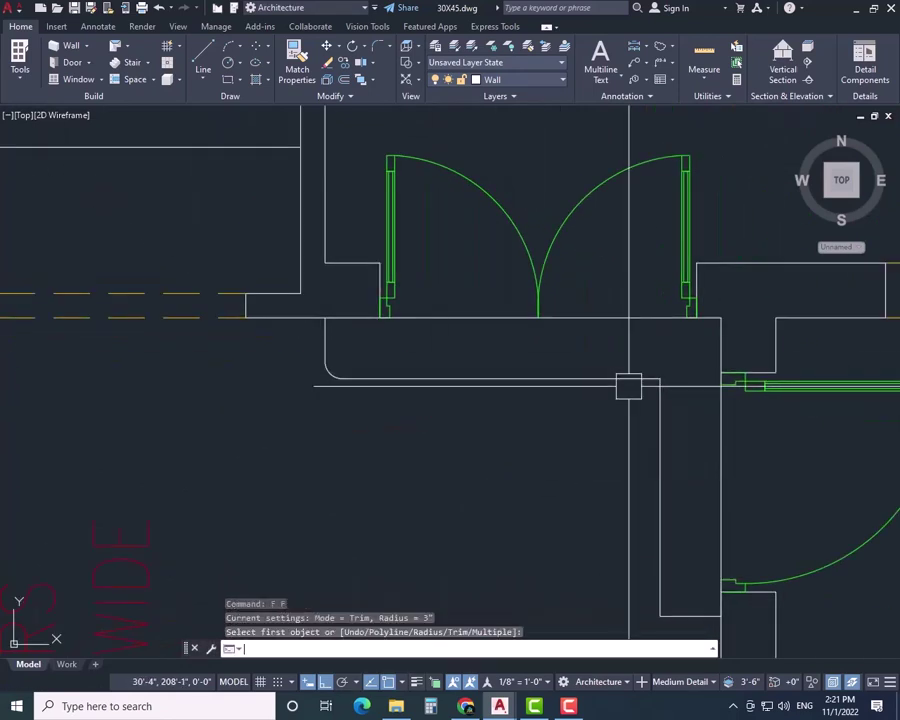
pyautogui.click(606, 379)
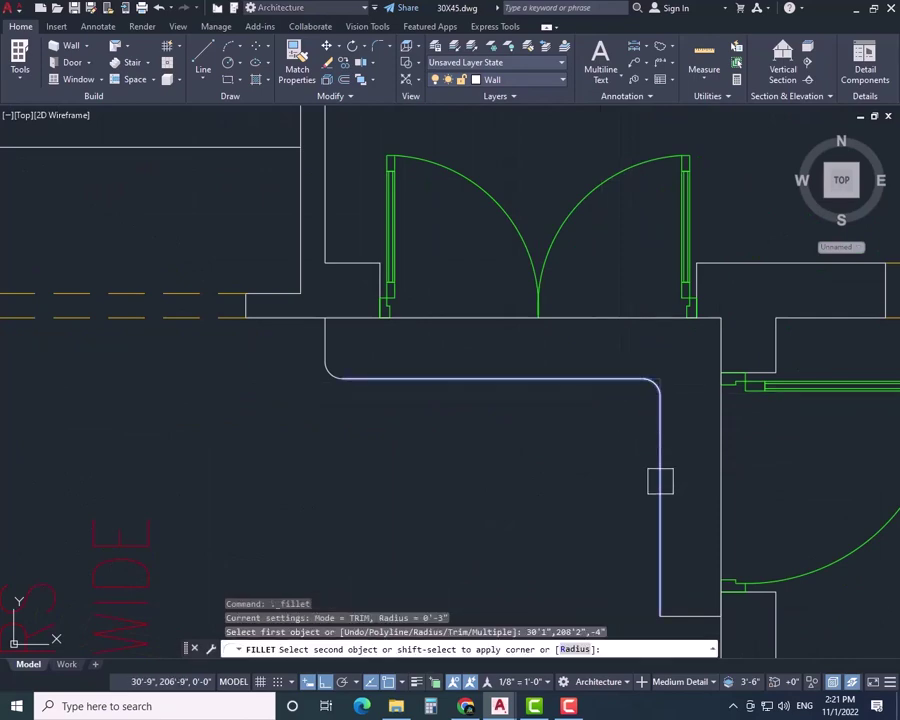
pyautogui.click(660, 486)
# - Fillet the lower corner of the porch step beside the bedroom wall with the same 3" radius
pyautogui.scroll(-2, 608, 475)
pyautogui.moveTo(607, 474)
pyautogui.mouseDown(button='middle')
pyautogui.moveTo(597, 426)
pyautogui.moveTo(500, 332)
pyautogui.mouseUp(button='middle')
pyautogui.press('Return')
pyautogui.click(632, 497)
pyautogui.click(650, 519)
pyautogui.scroll(-3, 538, 453)
pyautogui.press('Escape')
pyautogui.press('Escape')
pyautogui.press('Escape')
pyautogui.scroll(-4, 500, 332)
pyautogui.scroll(2, 498, 326)
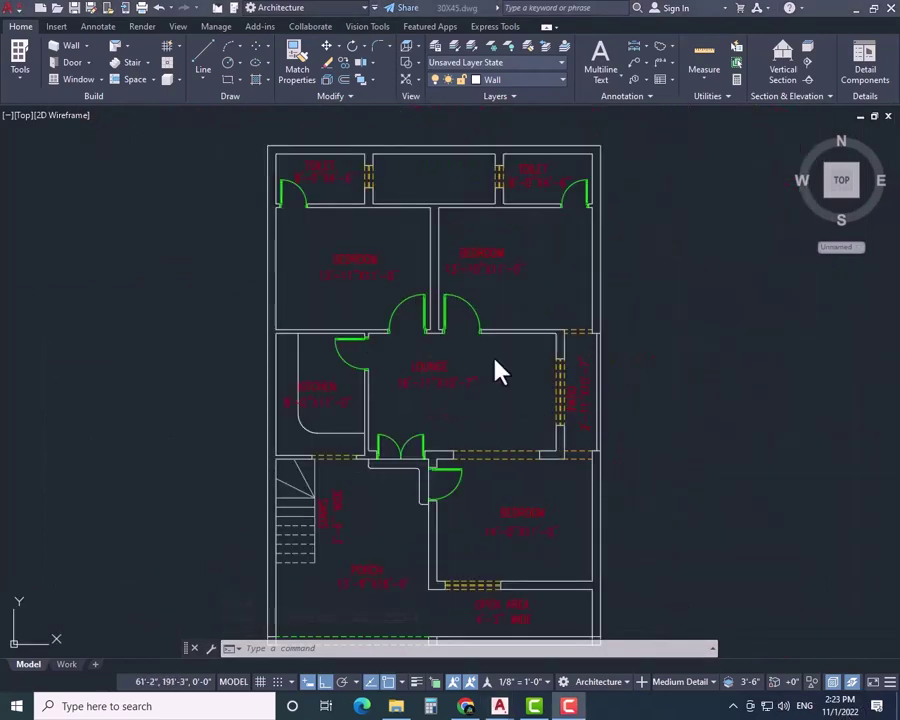
# - Add a linear dimension for the plan's overall width above the rear outer wall line
pyautogui.click(500, 372)
pyautogui.press('Escape')
pyautogui.write('DLI')
pyautogui.press('Return')
pyautogui.press('Return')
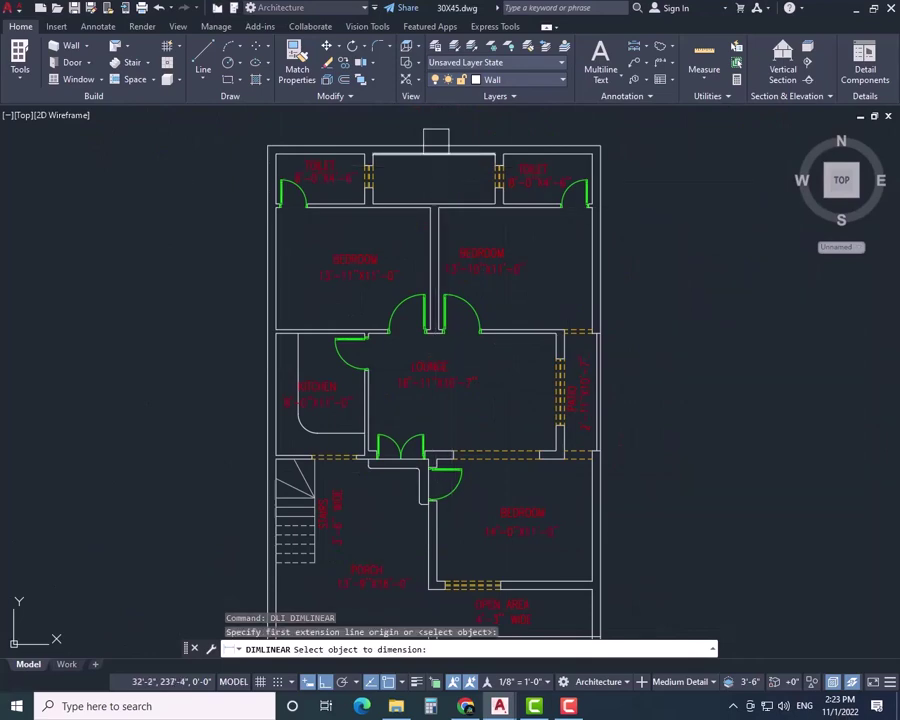
pyautogui.click(436, 138)
pyautogui.click(443, 132)
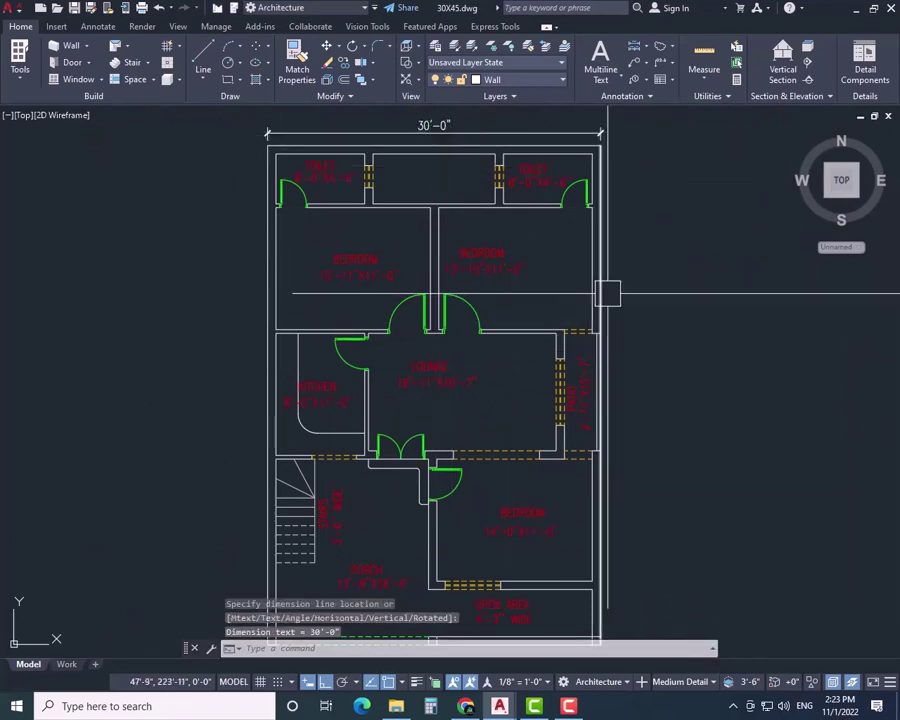
# - Add a linear dimension for the plan's overall length outside the kitchen-side outer wall line
pyautogui.press('Return')
pyautogui.press('Return')
pyautogui.click(267, 274)
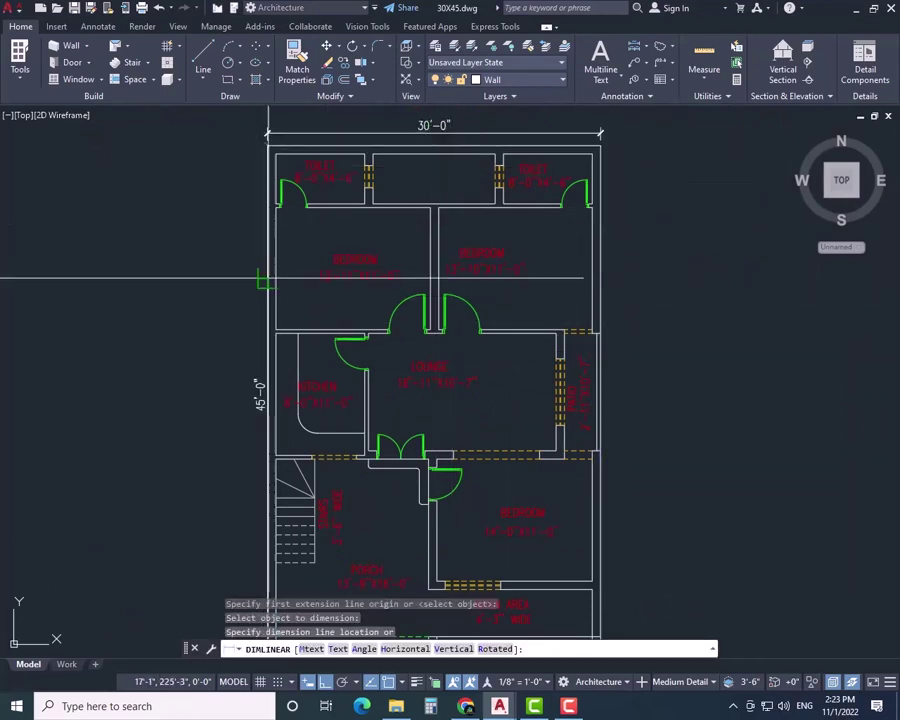
pyautogui.click(236, 300)
pyautogui.scroll(-4, 180, 292)
pyautogui.scroll(4, 200, 283)
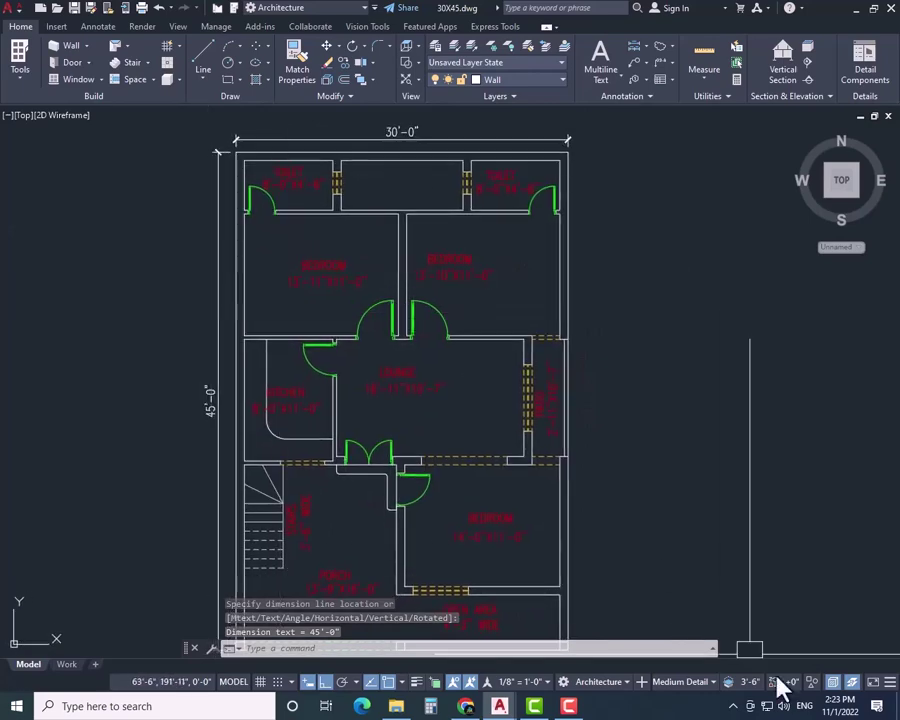
# - Turn the Doors, Stiars and Text layers off and back on one by one to check their contents
pyautogui.click(562, 82)
pyautogui.click(482, 140)
pyautogui.click(567, 222)
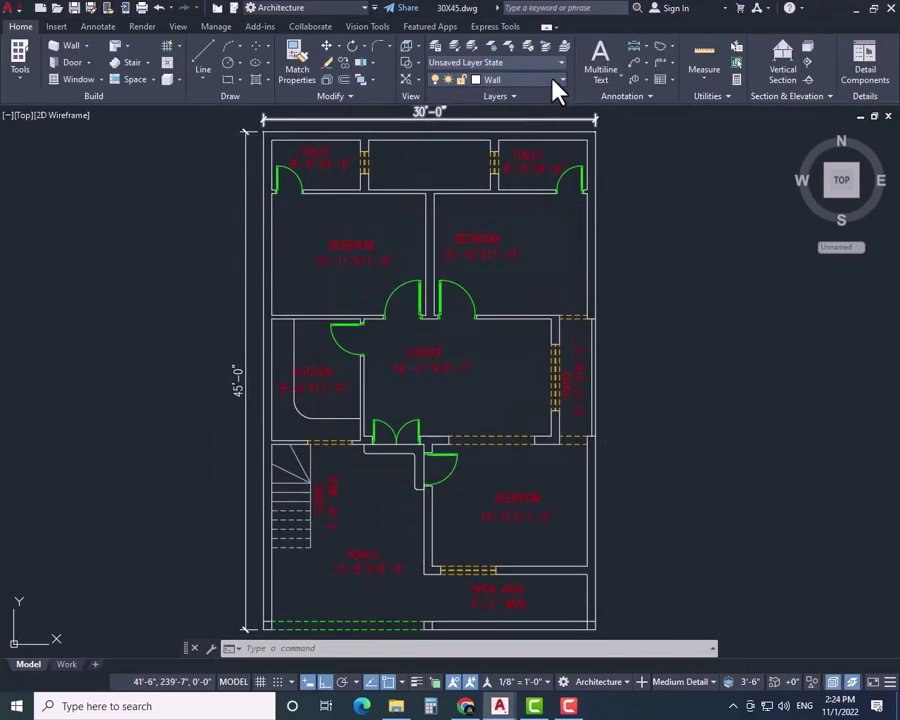
pyautogui.click(553, 80)
pyautogui.click(437, 130)
pyautogui.click(437, 130)
pyautogui.click(437, 147)
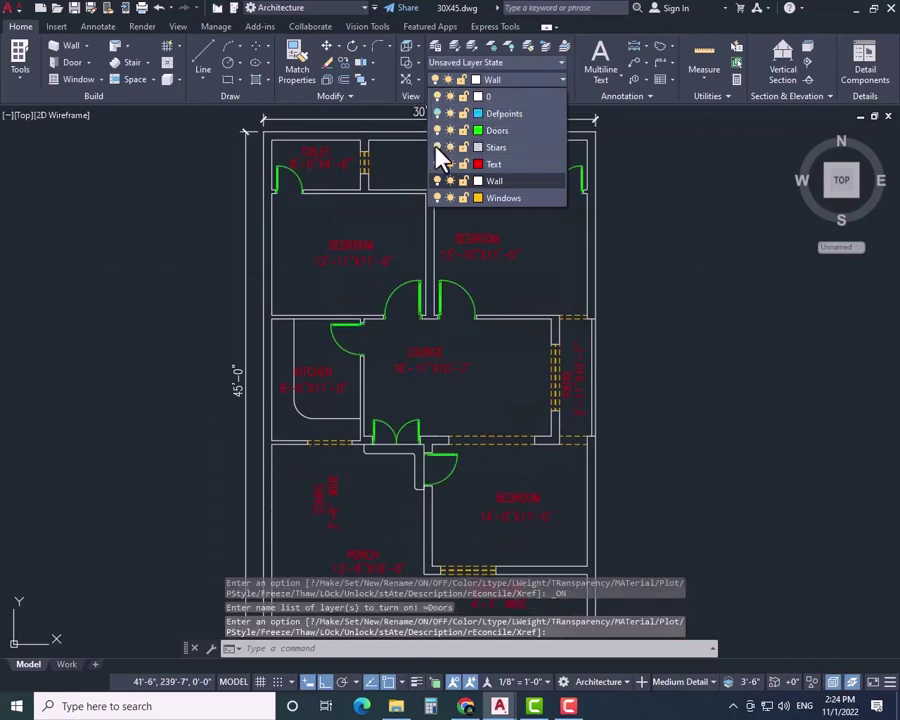
pyautogui.click(437, 147)
pyautogui.click(437, 164)
pyautogui.click(437, 164)
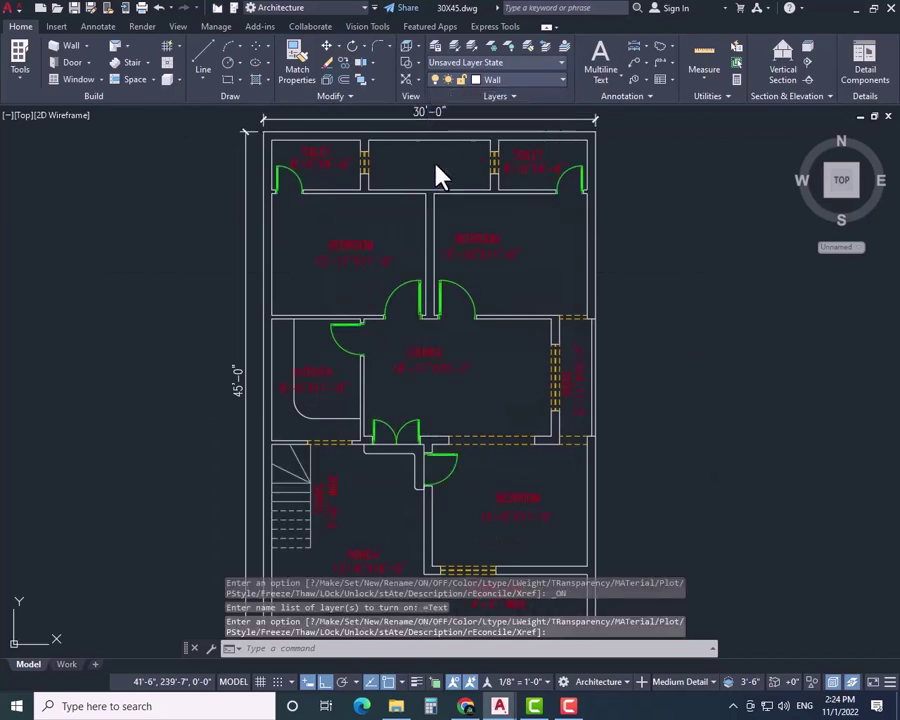
# - With Windows made current, turn the Wall layer off and back on to check it, and make Wall current again
pyautogui.click(540, 84)
pyautogui.click(498, 198)
pyautogui.click(538, 82)
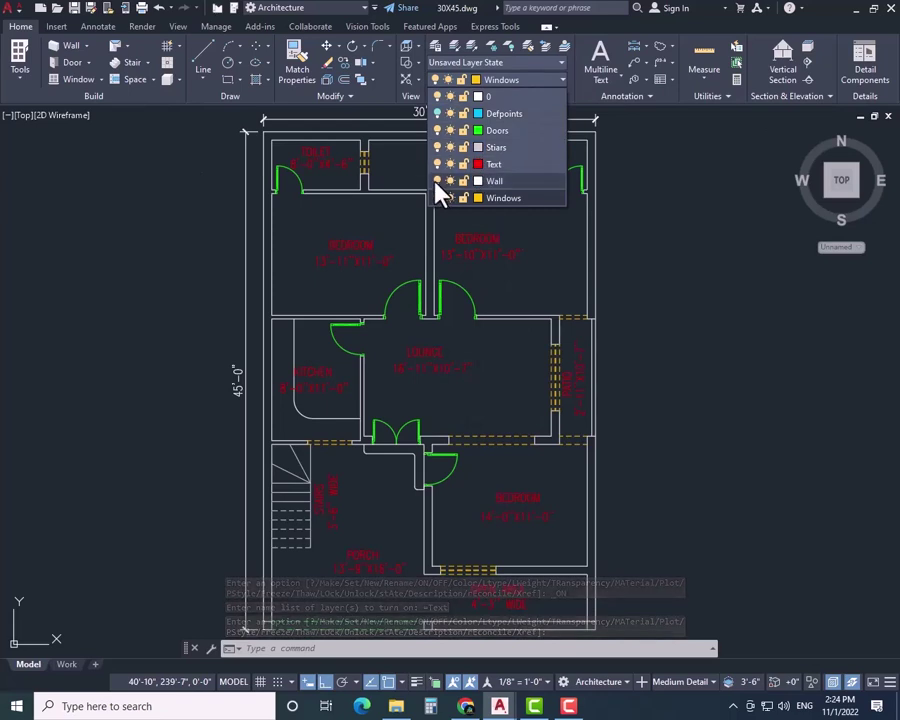
pyautogui.click(437, 181)
pyautogui.click(437, 181)
pyautogui.click(494, 182)
# - Turn the Windows layer off and back on to check the window lines
pyautogui.click(502, 81)
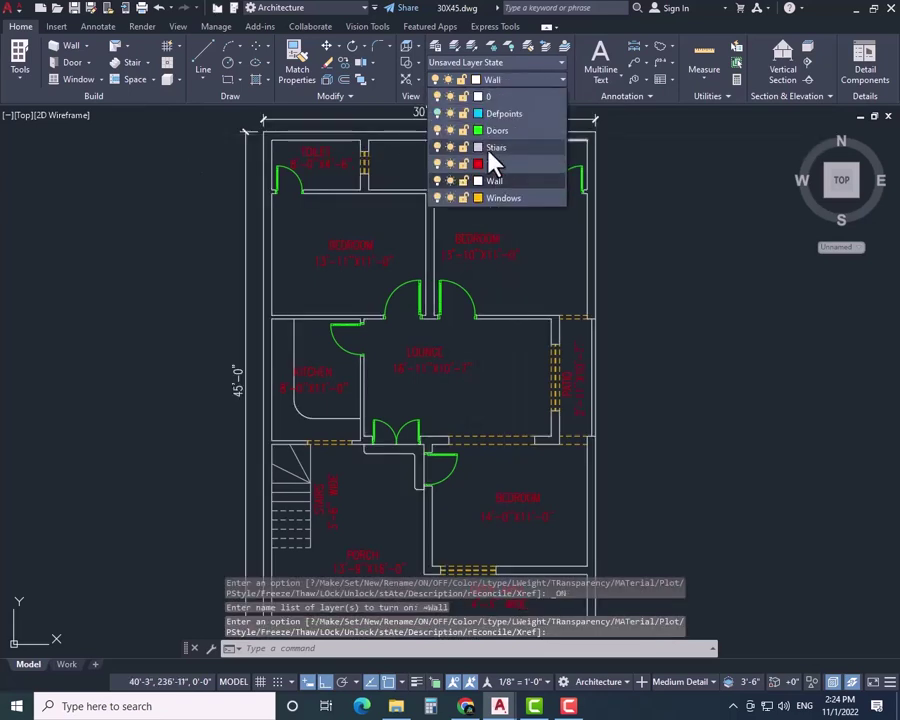
pyautogui.click(437, 198)
pyautogui.click(437, 198)
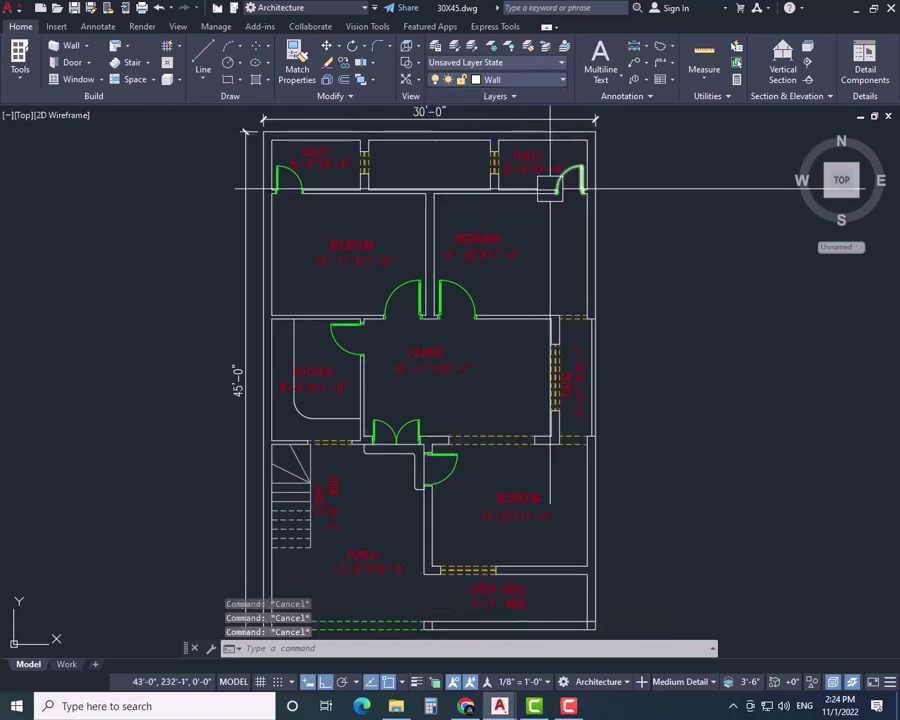